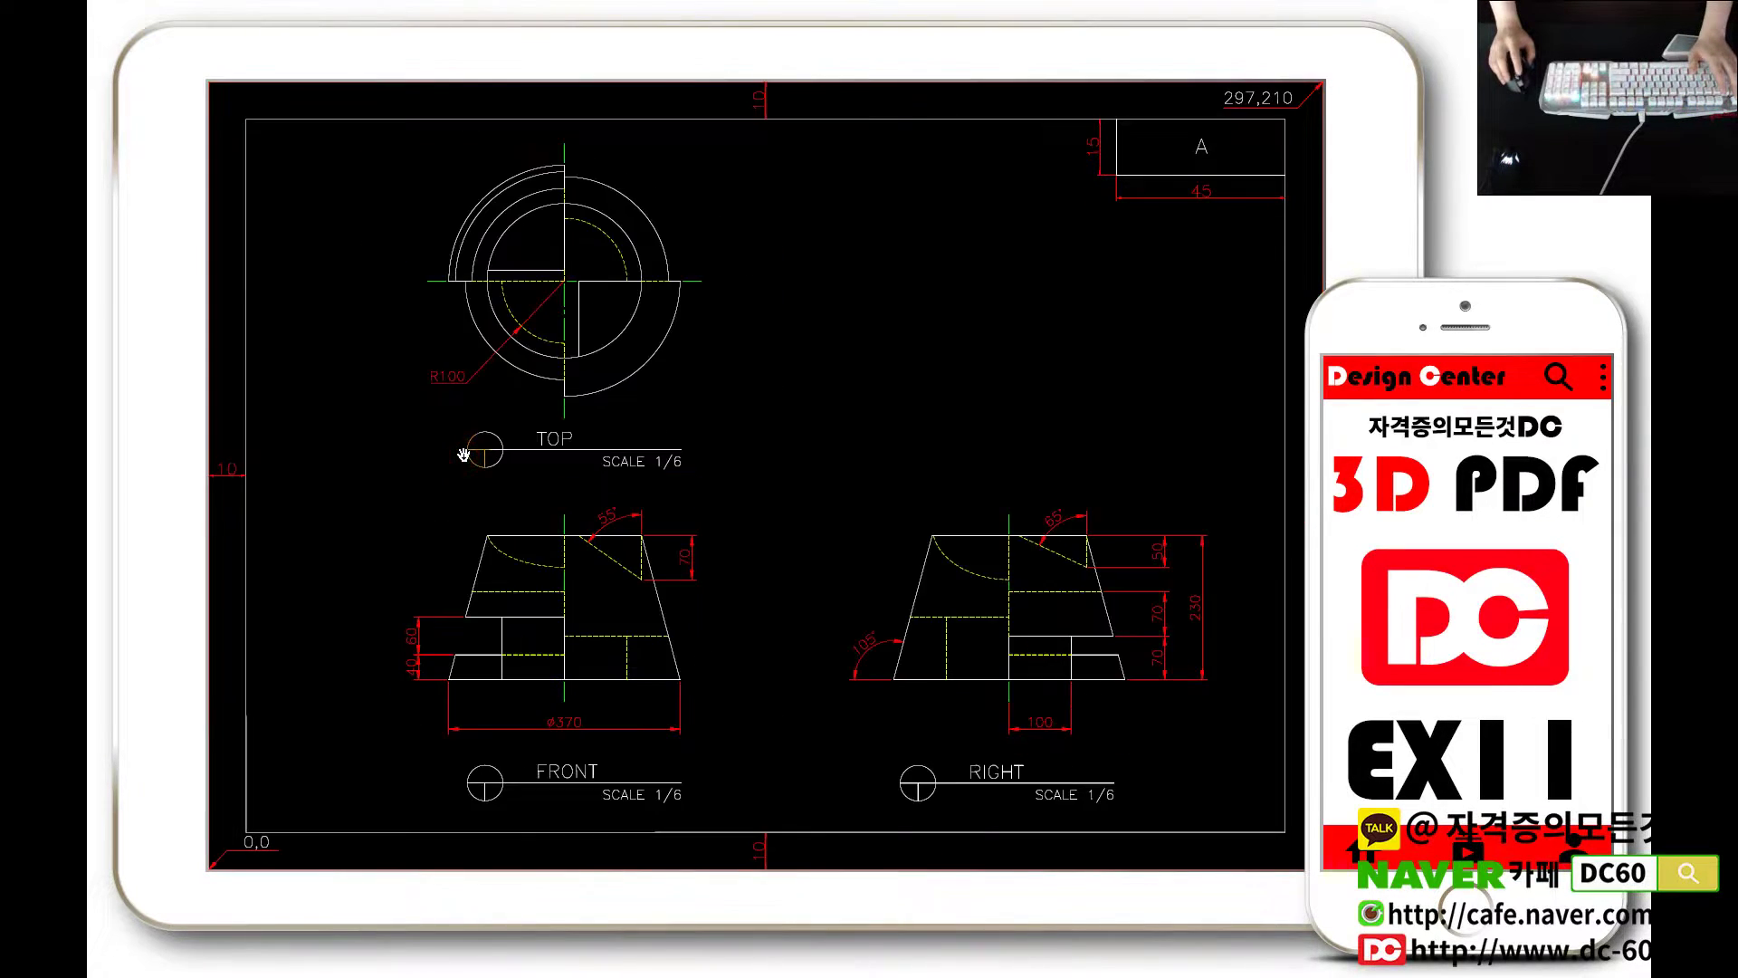
Exit Acrobat full-screen to show the EX10 sheet's top and front views
key("Escape")
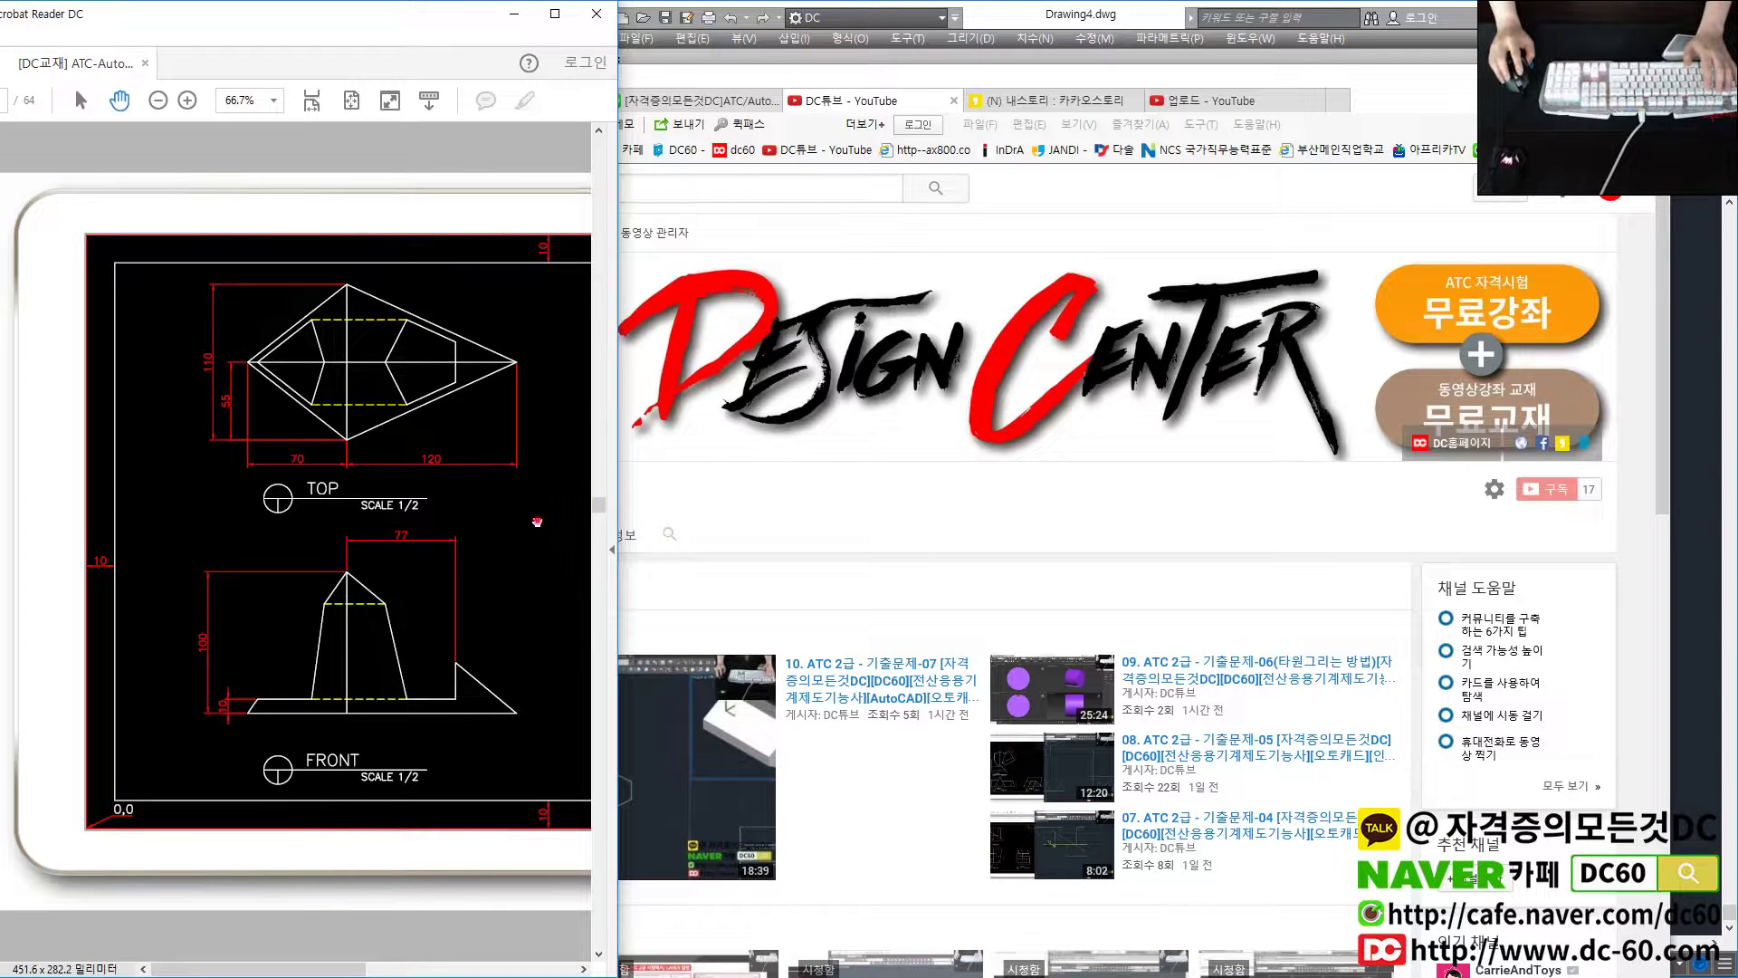
Bring the reference's right view into sight, then Zoom All in AutoCAD
scroll(396, 523, "up", 2, "ctrl")
left_click_drag(396, 523, 355, 534)
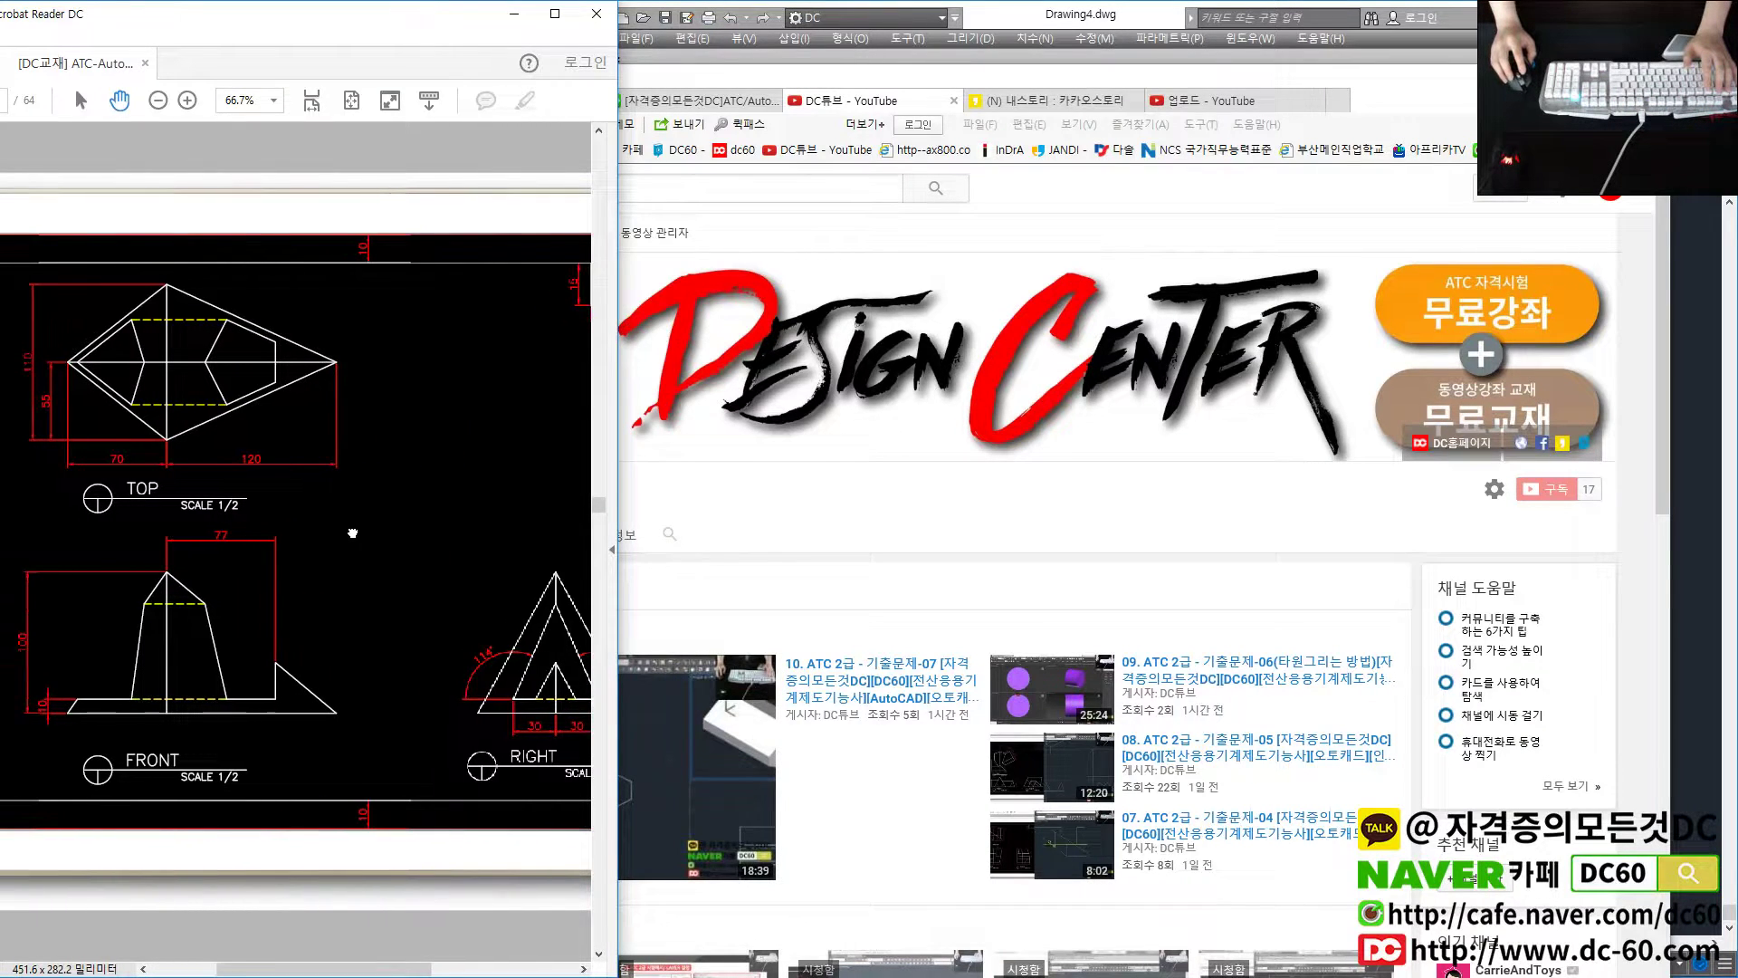
left_click(1706, 523)
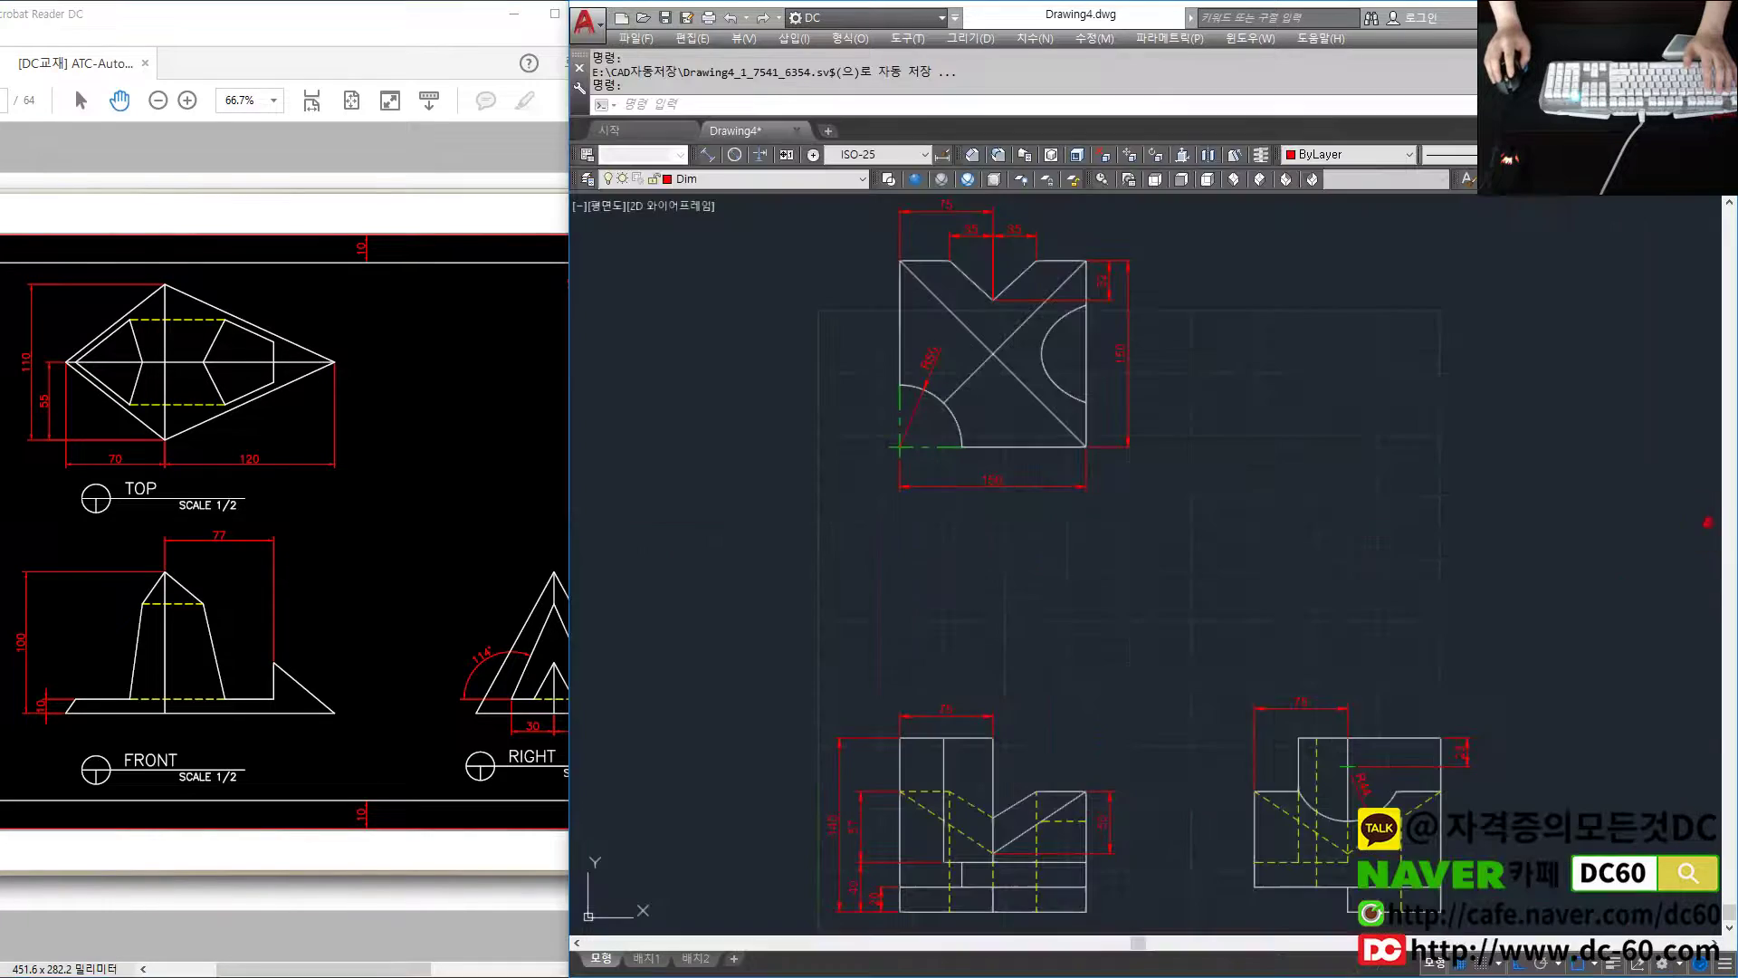
type("z")
key("Return")
type("a")
key("Return")
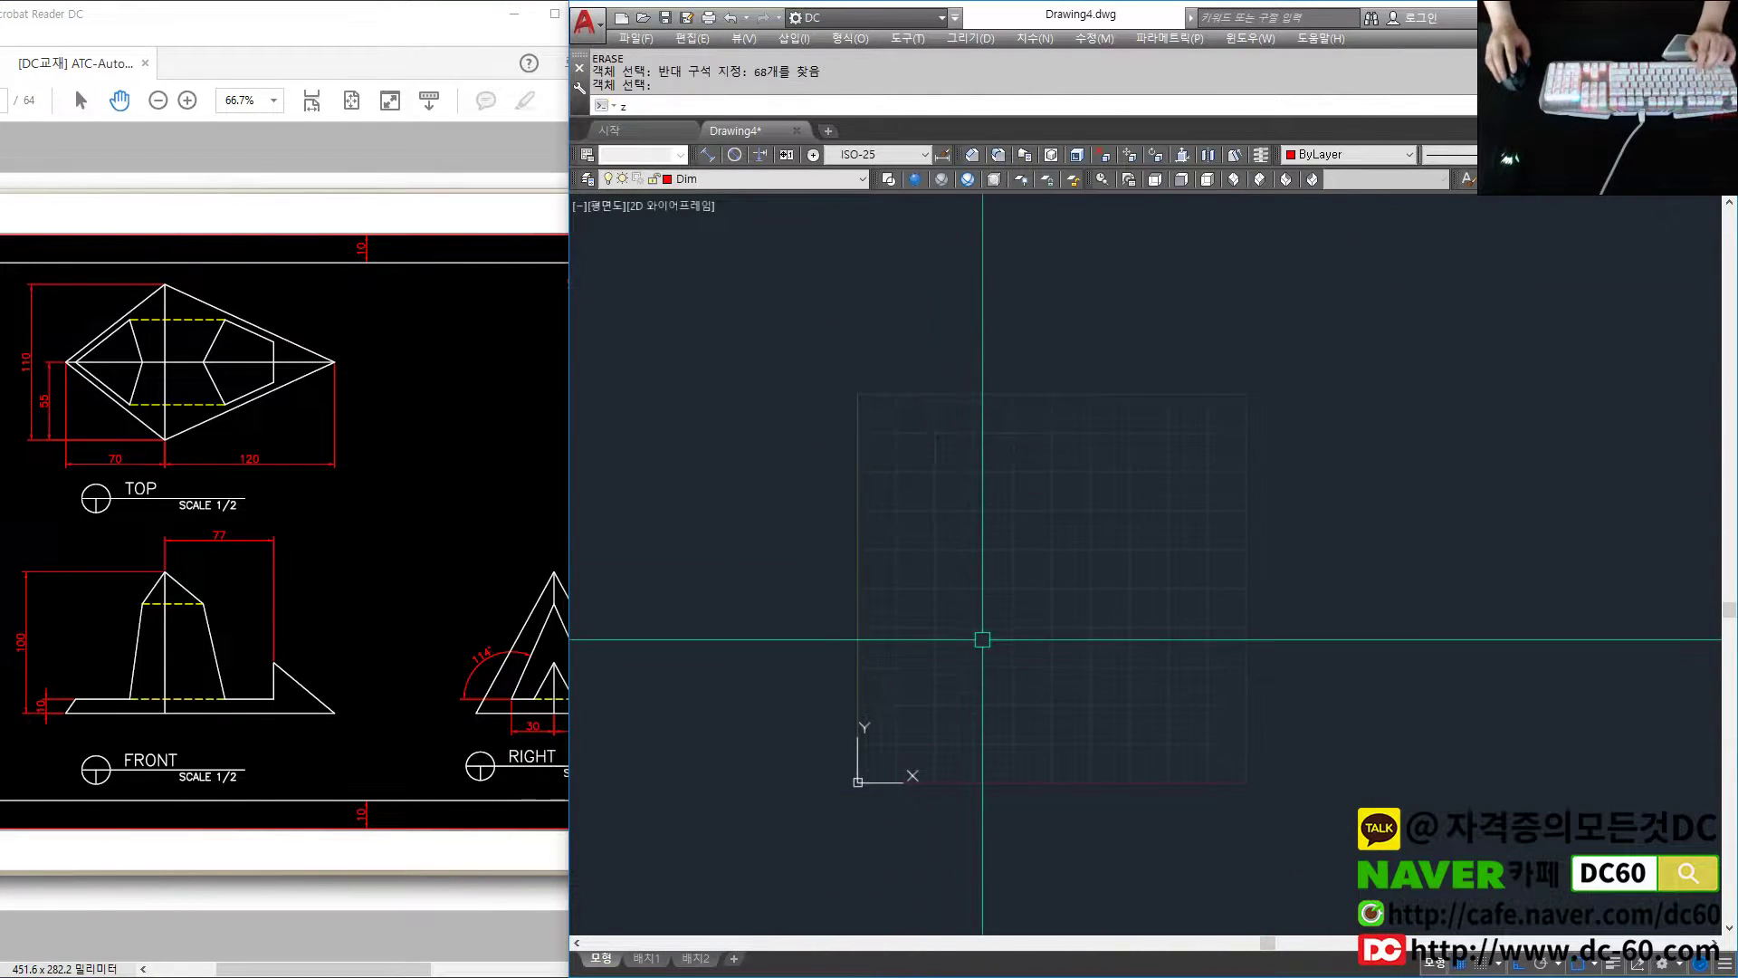
Make Model the current layer
type("l")
key("Return")
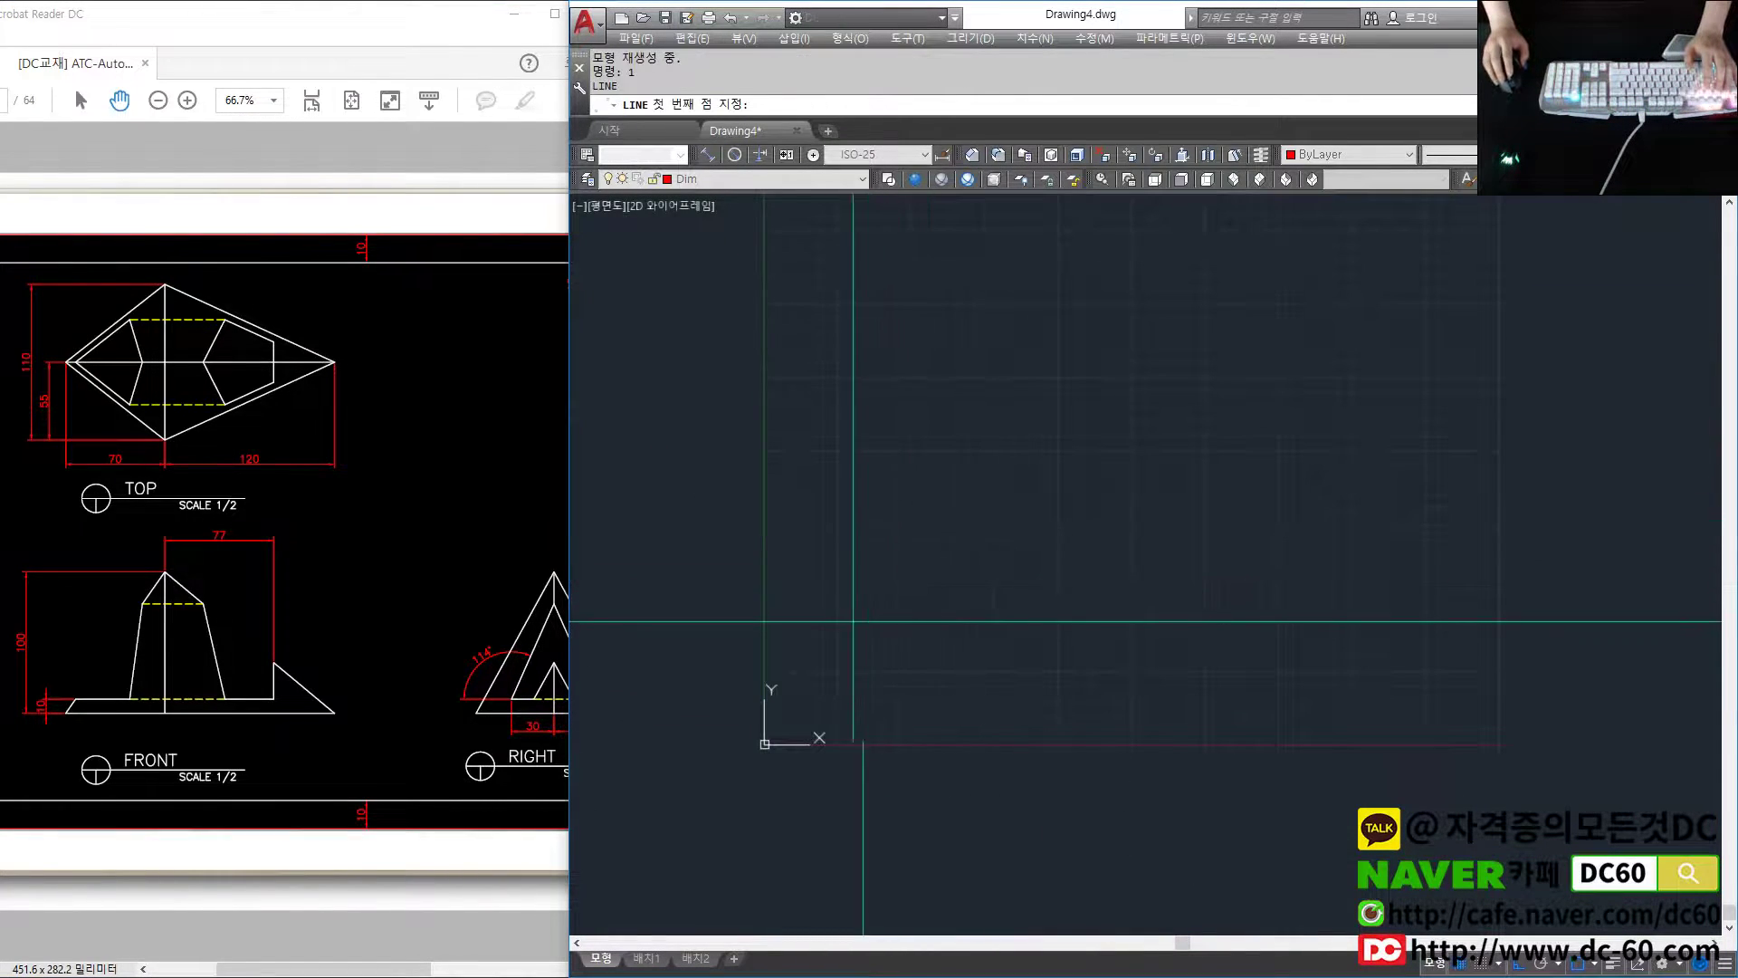
left_click(812, 605)
key("Escape")
left_click(687, 178)
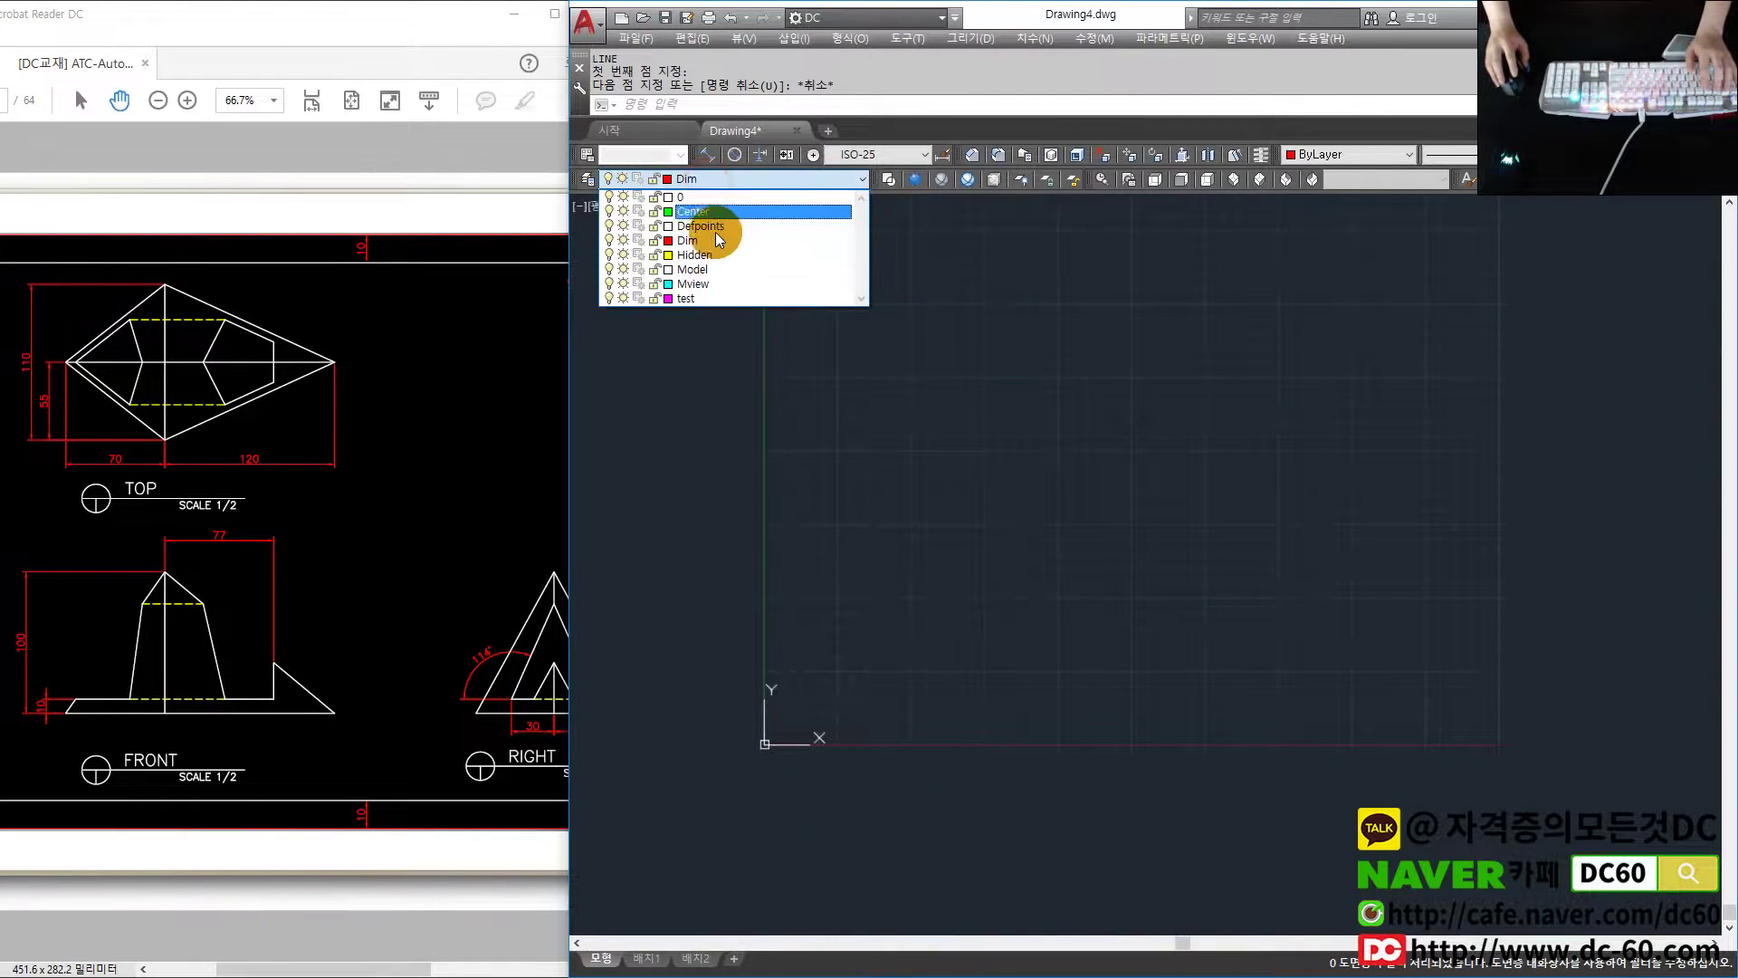
left_click(717, 270)
Draw the 190 x 100 outline rectangle, closing its last corner with Fillet
type("l")
key("Return")
left_click(828, 642)
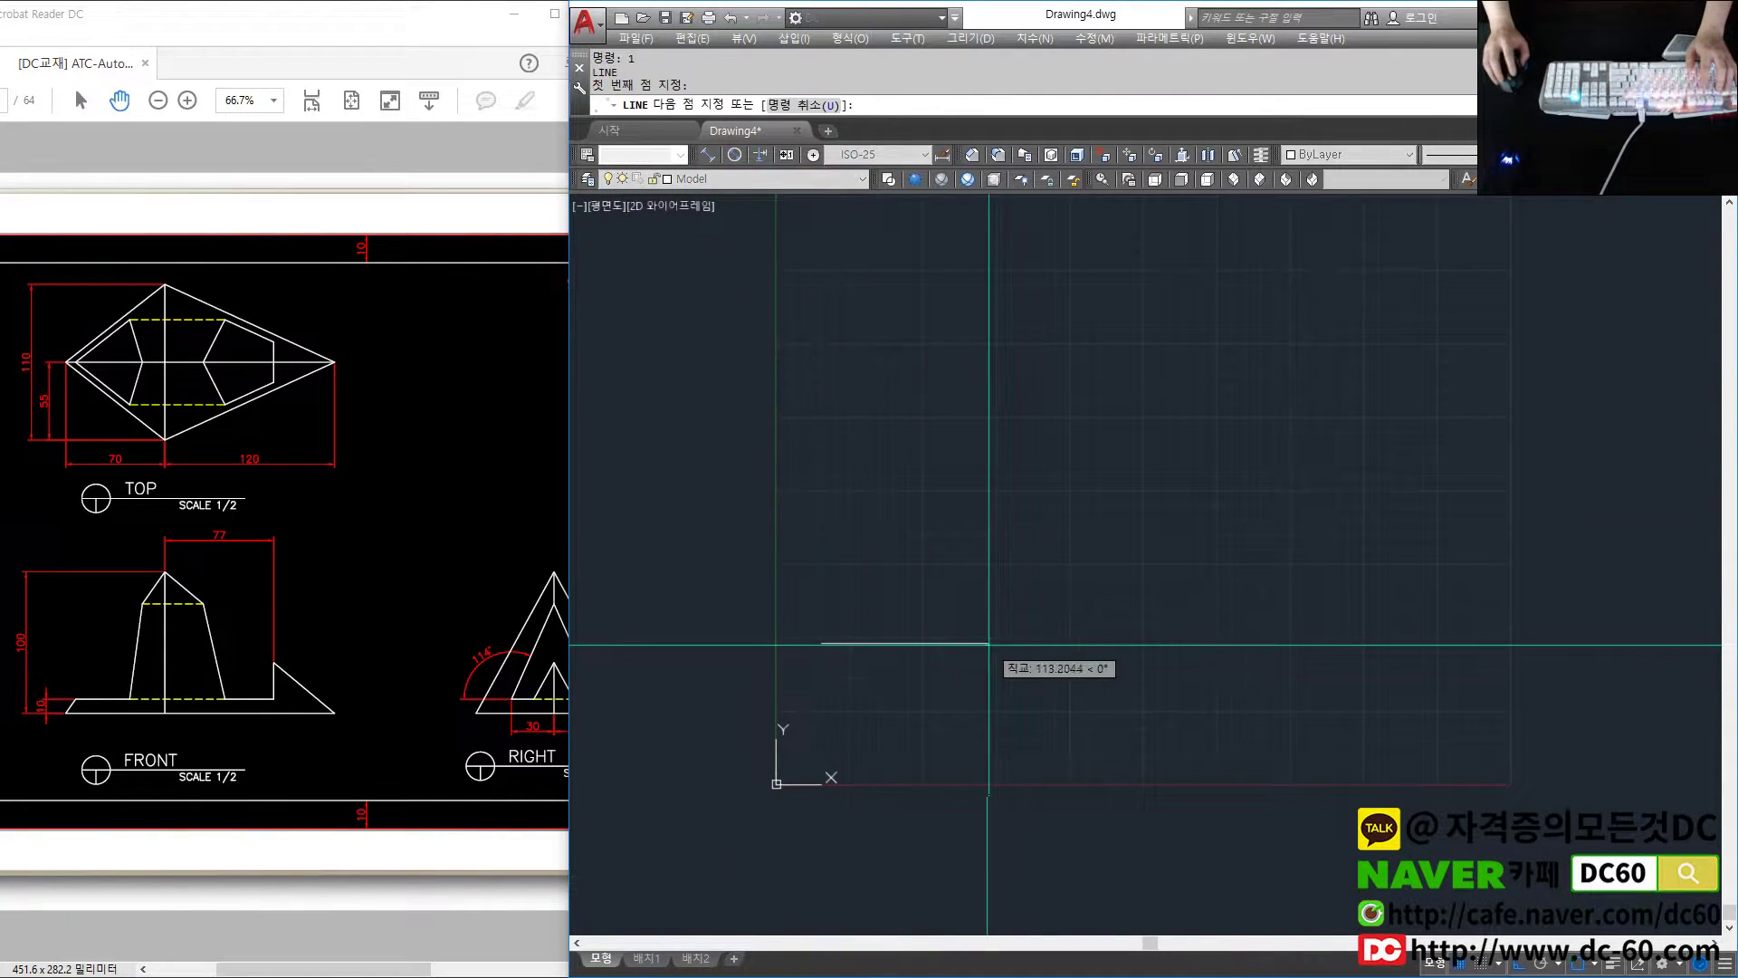
type("190")
key("Return")
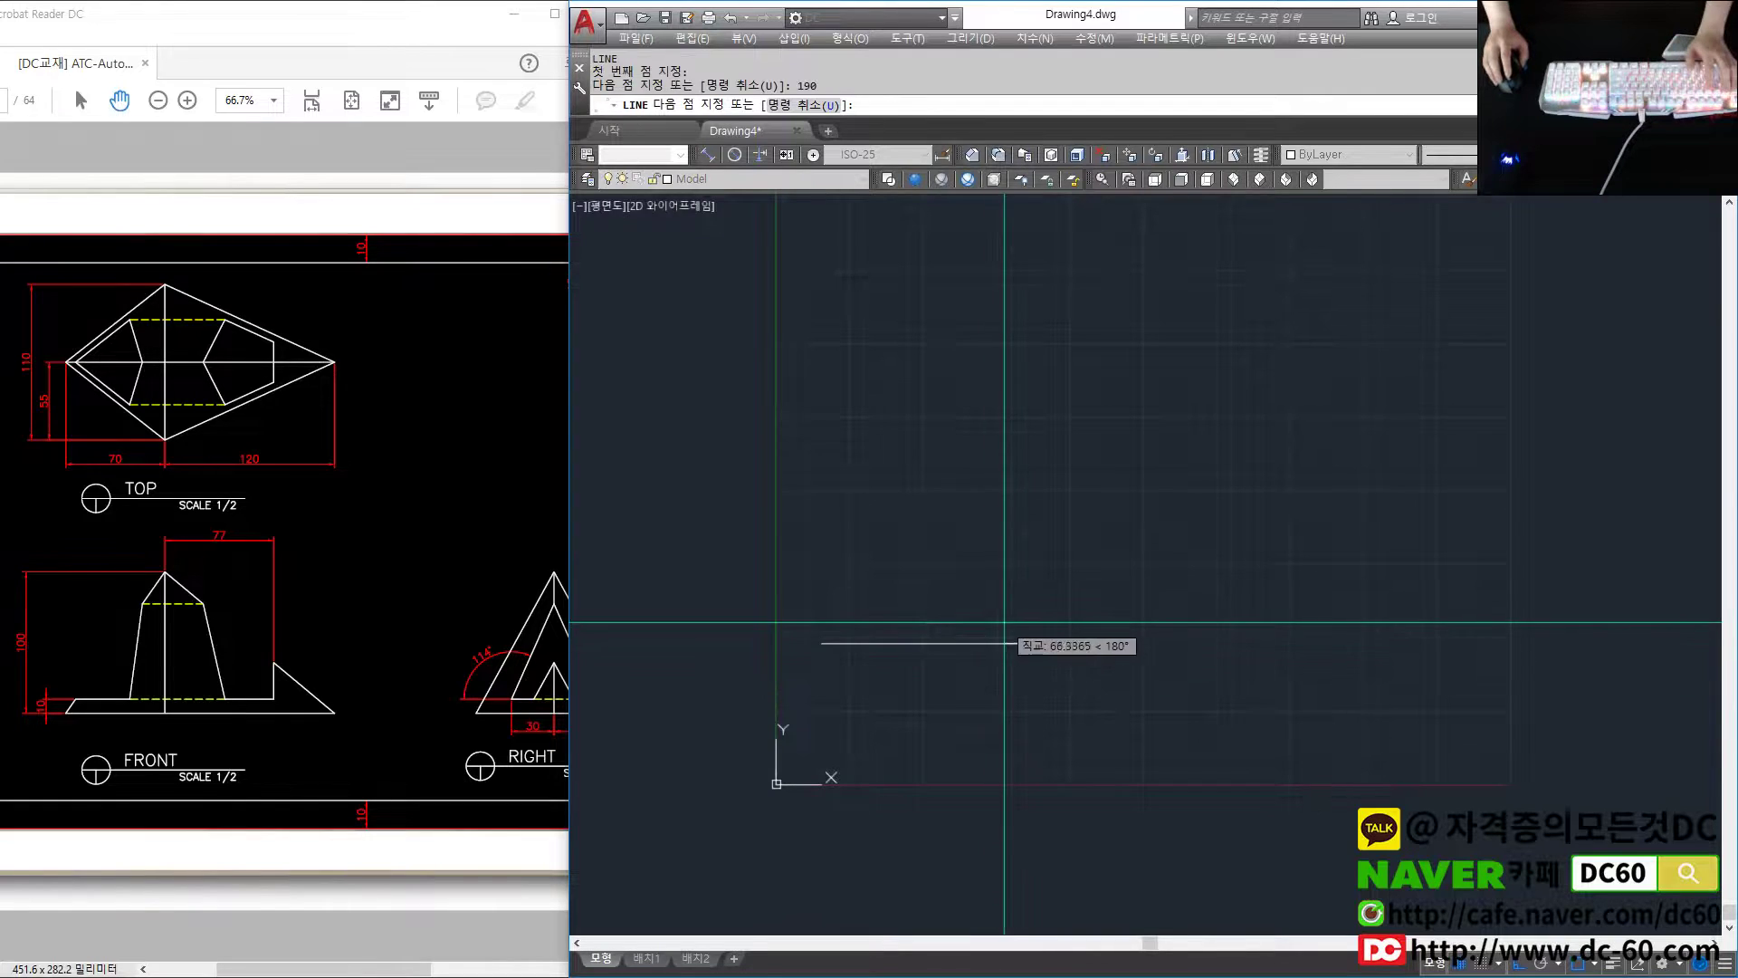
middle_click_drag(1010, 484, 1009, 553)
type("100")
key("Return")
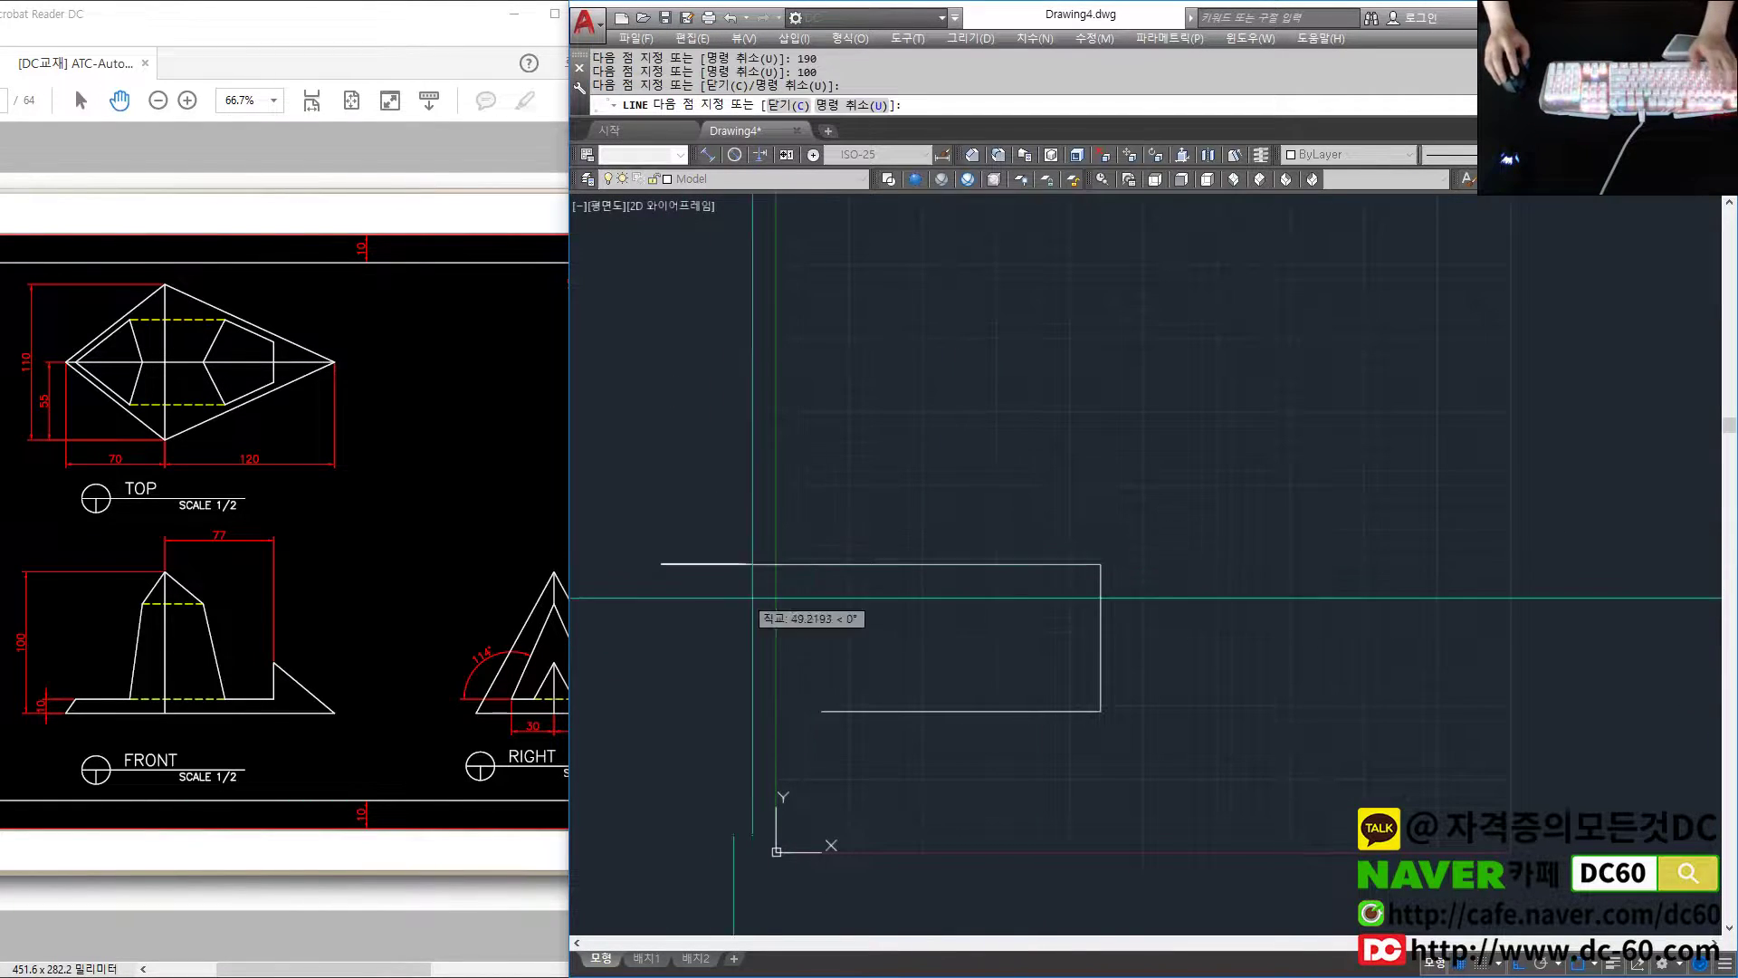
type("f")
key("Return")
left_click(825, 600)
left_click(797, 564)
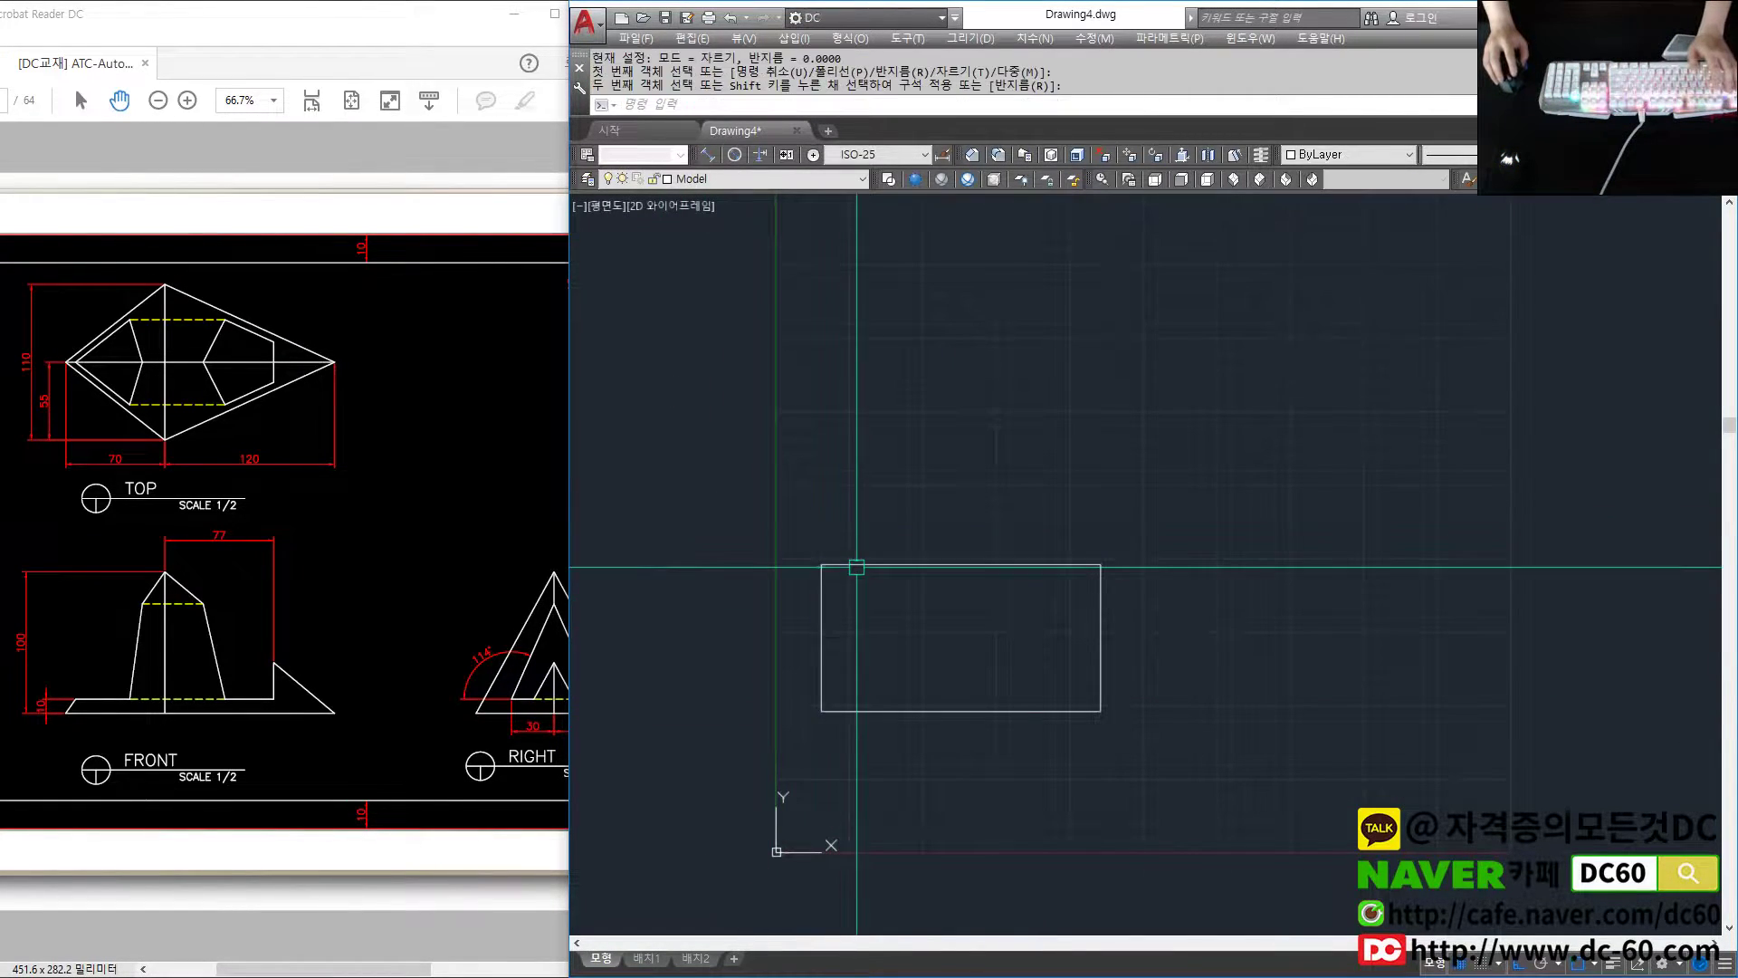
scroll(837, 643, "down", 2)
Draw a 550-unit horizontal construction line and a 45° miter line at the views' corner
type("l")
key("Return")
left_click(812, 632)
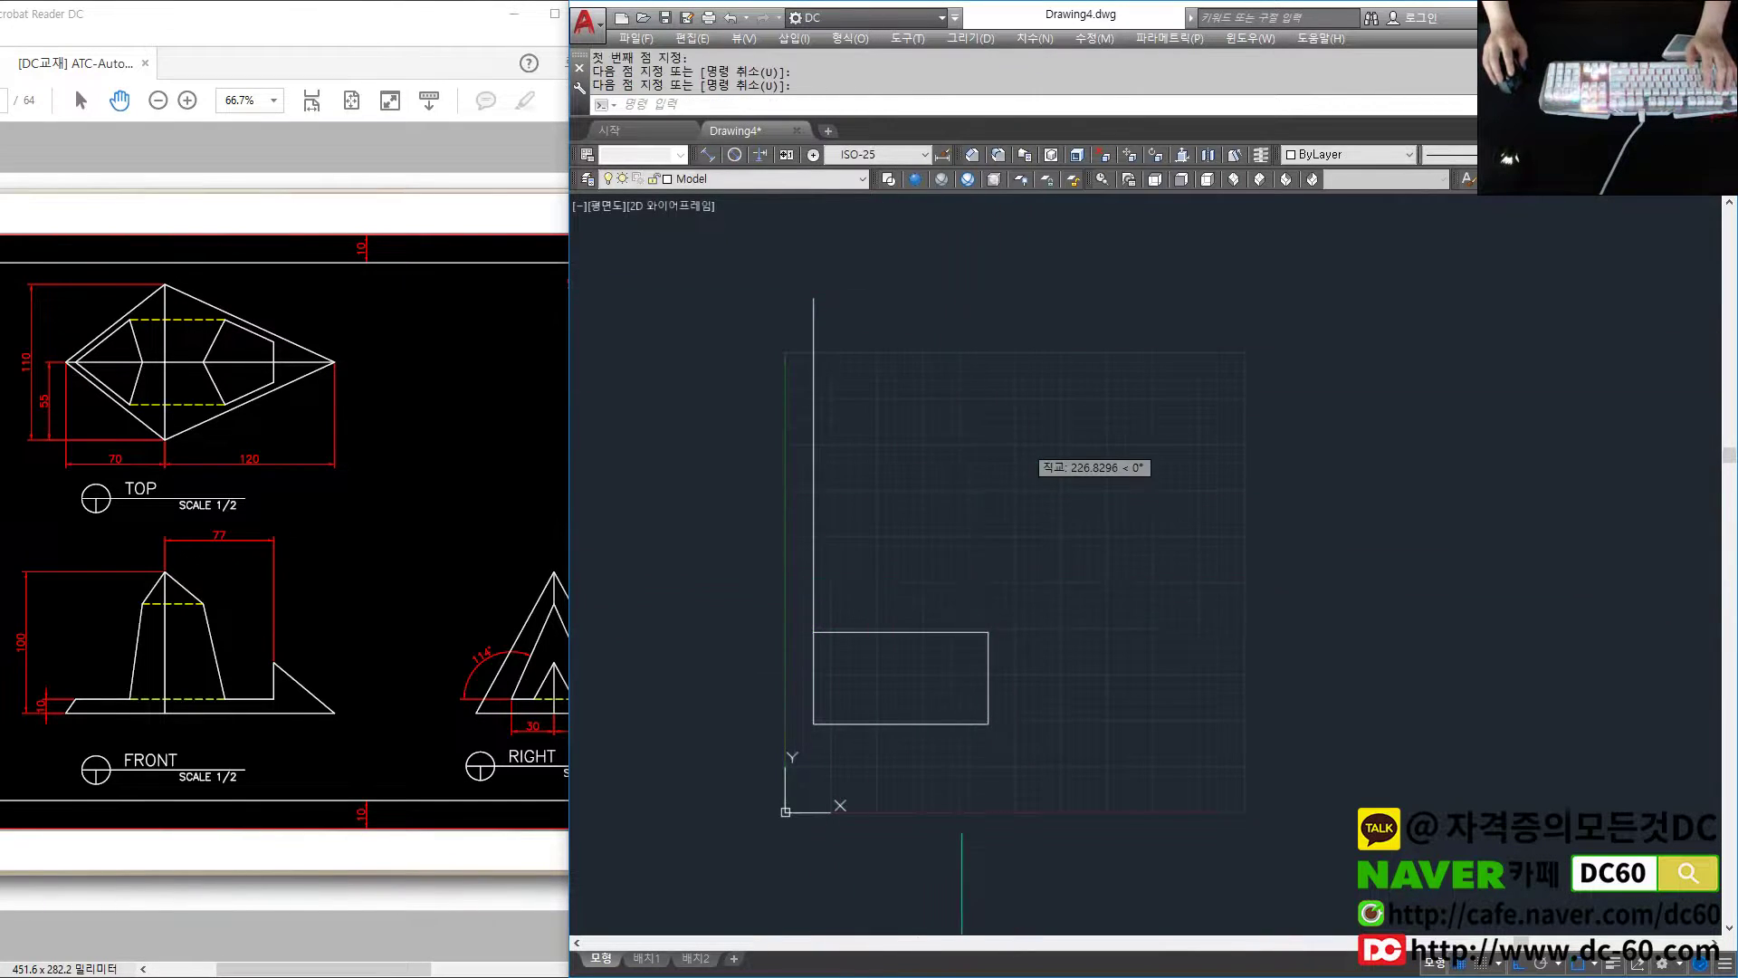
type("550")
key("Return")
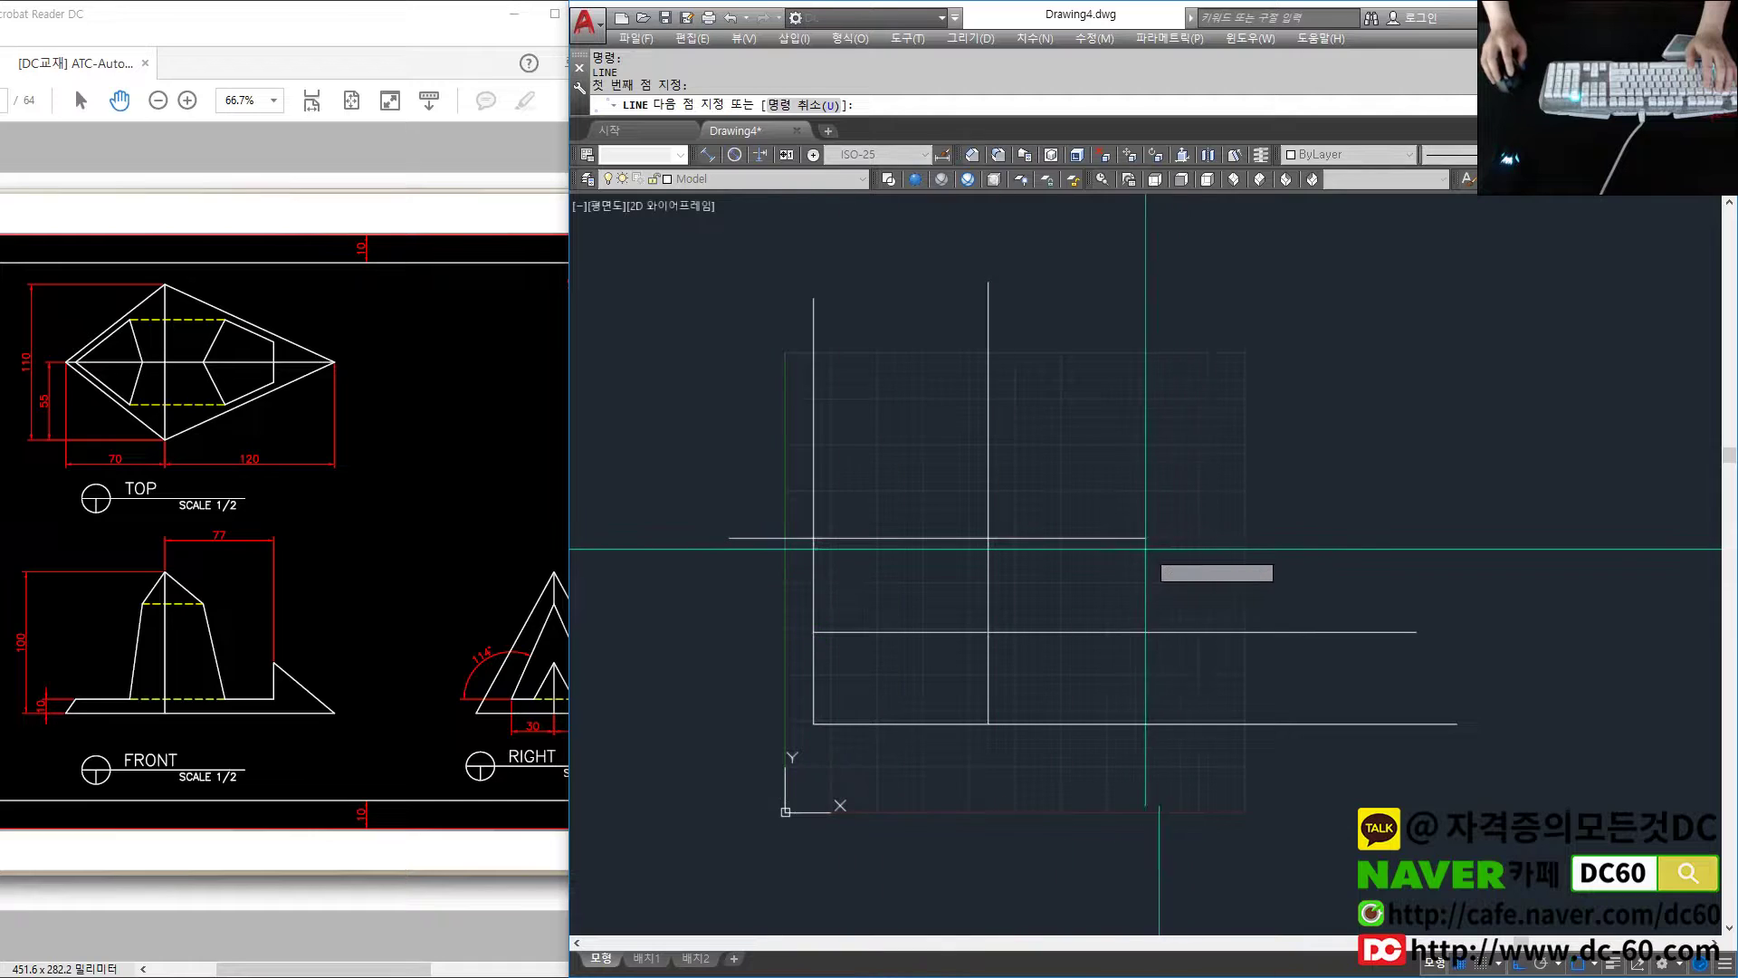
left_click(1110, 541)
left_click(1109, 538)
Trim the construction segment between views and erase the stray diagonal line
type("tr")
key("Return")
left_click(1078, 571)
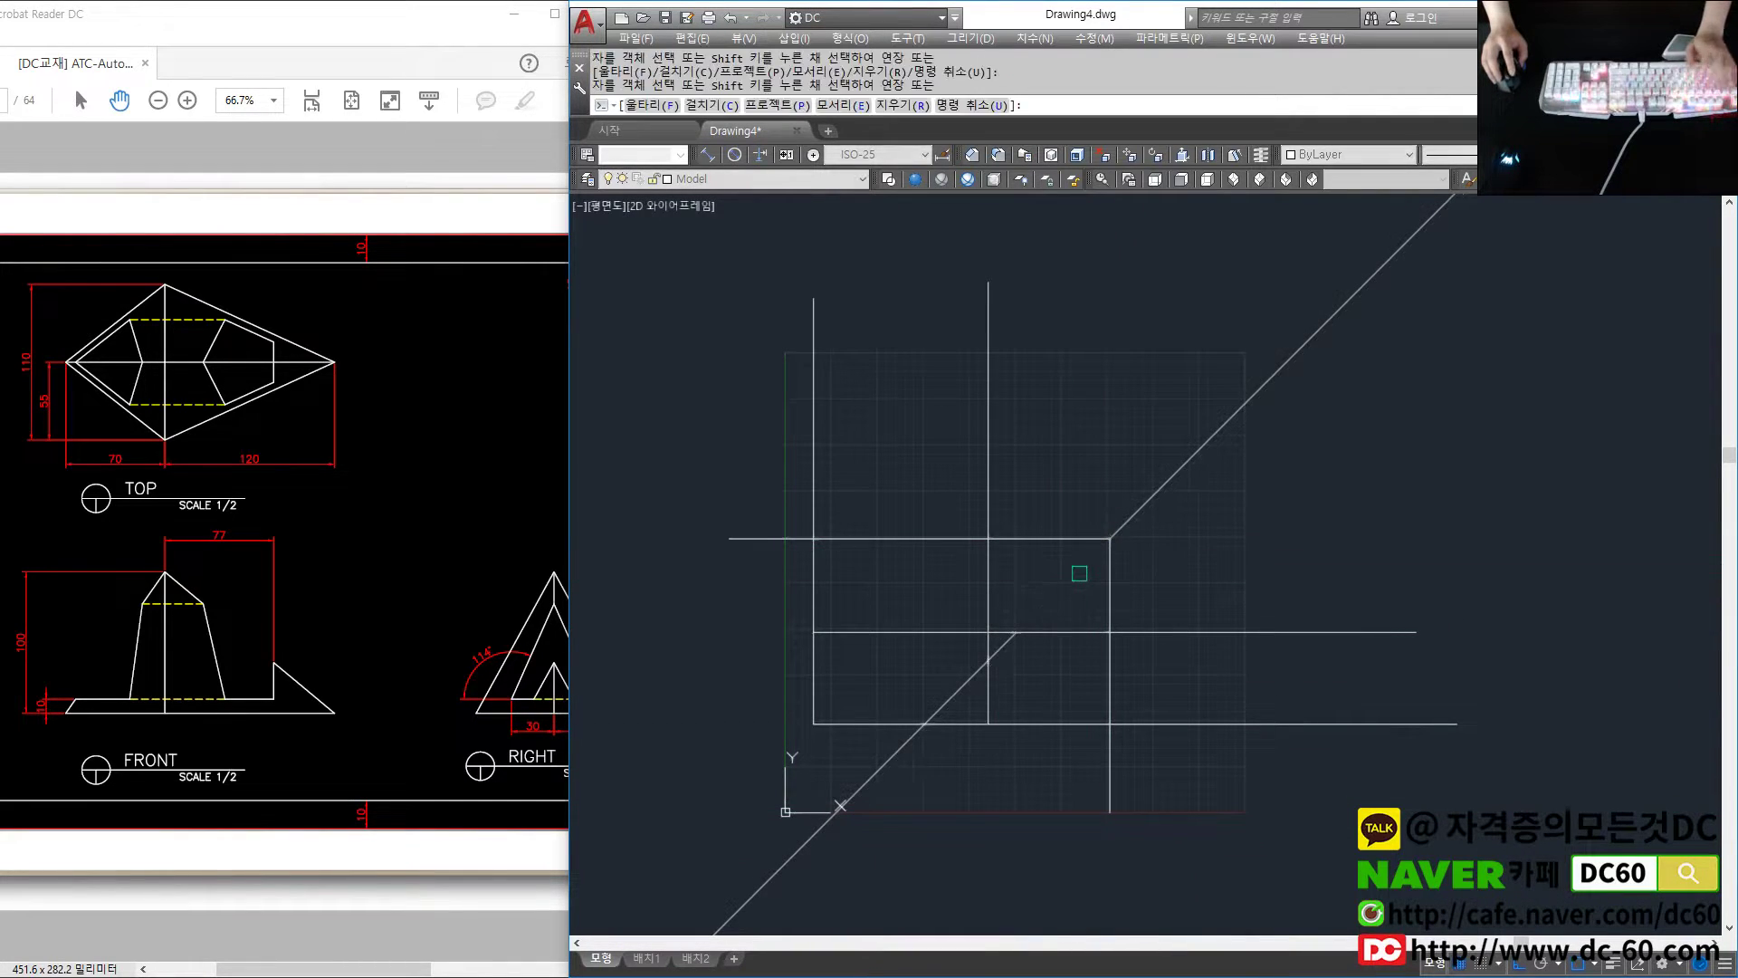
key("Escape")
type("e")
key("Return")
left_click(949, 701)
Offset lines by 110 and trim overhanging ends into view boxes
key("Return")
type("o 110")
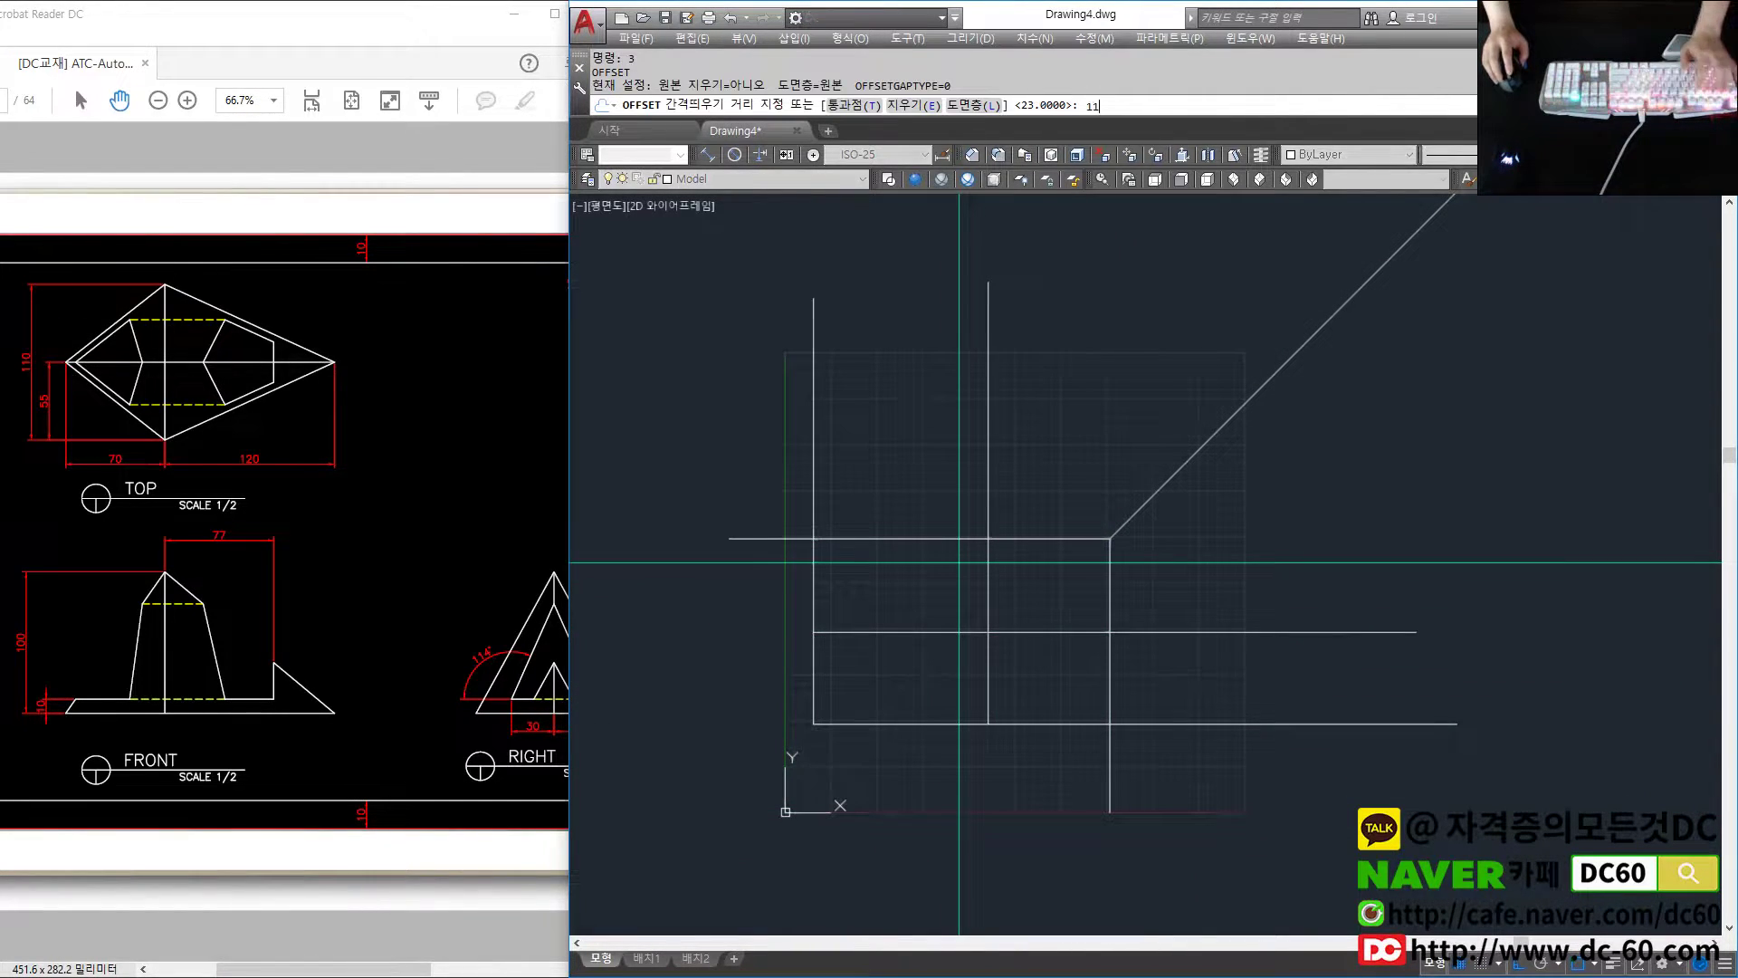
key("Return")
left_click(929, 541)
left_click(1008, 516)
left_click_drag(1020, 582, 807, 434)
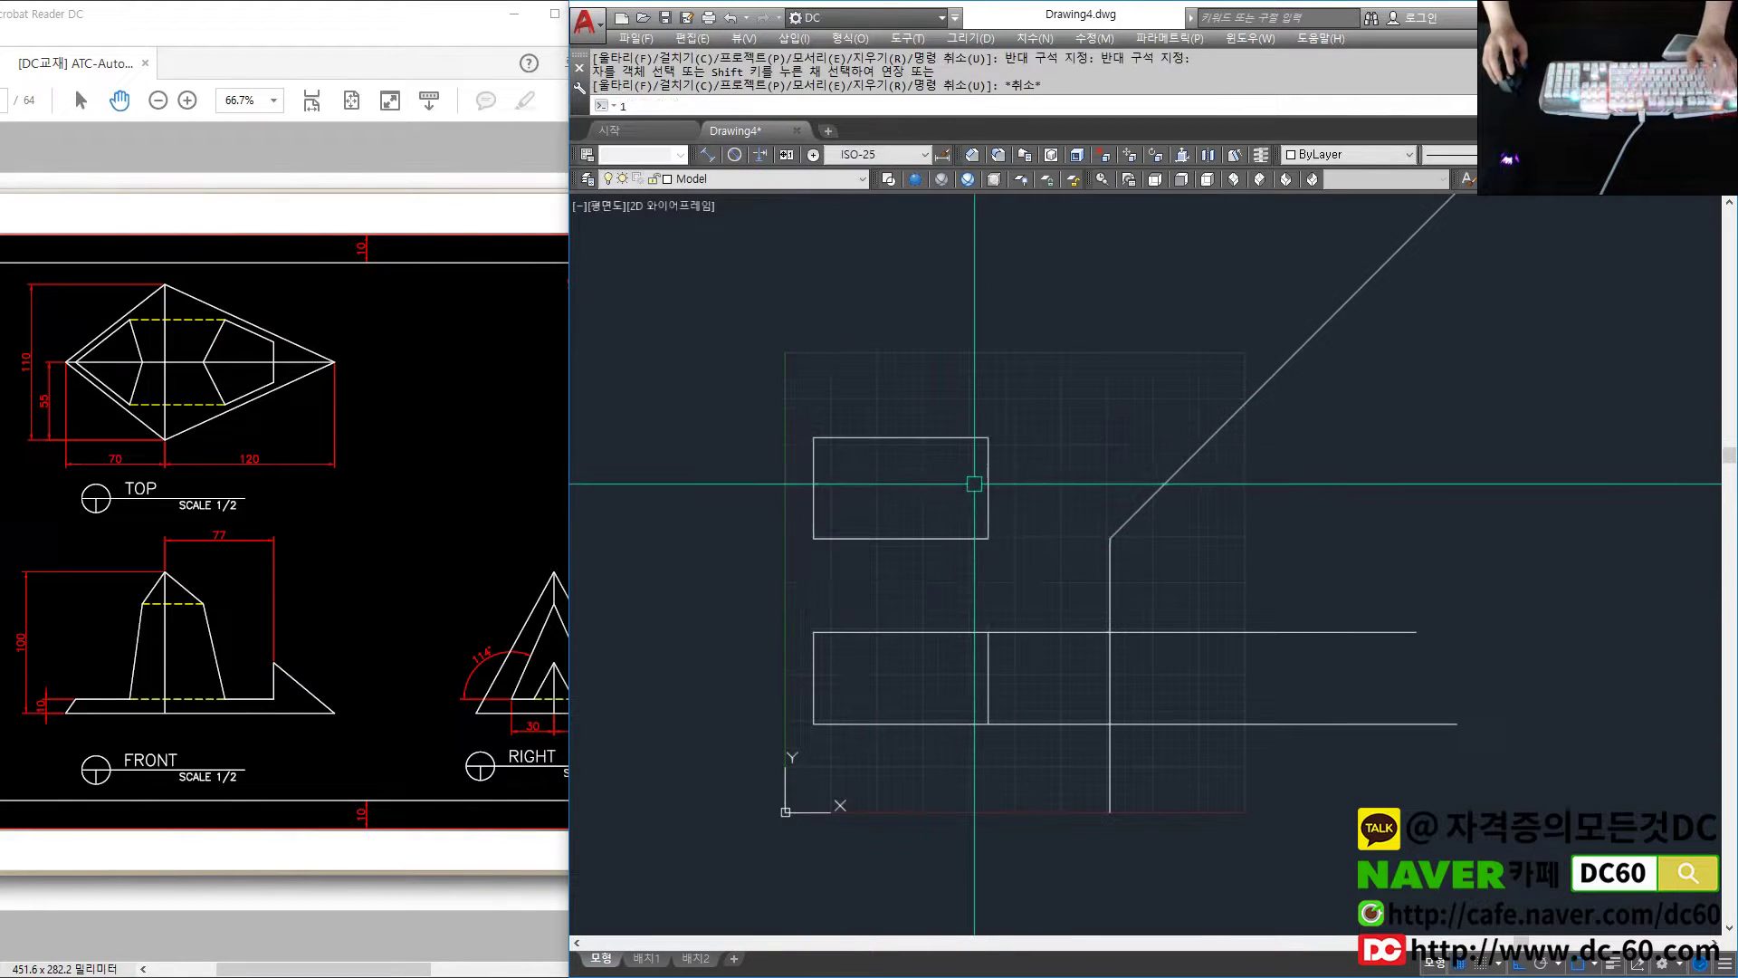
Extend the top line to the right view, trim it into a square box, erase the extra line
type("l")
left_click(988, 437)
left_click(1210, 437)
key("Return")
type("tr")
key("Return")
left_click_drag(1260, 814, 1176, 589)
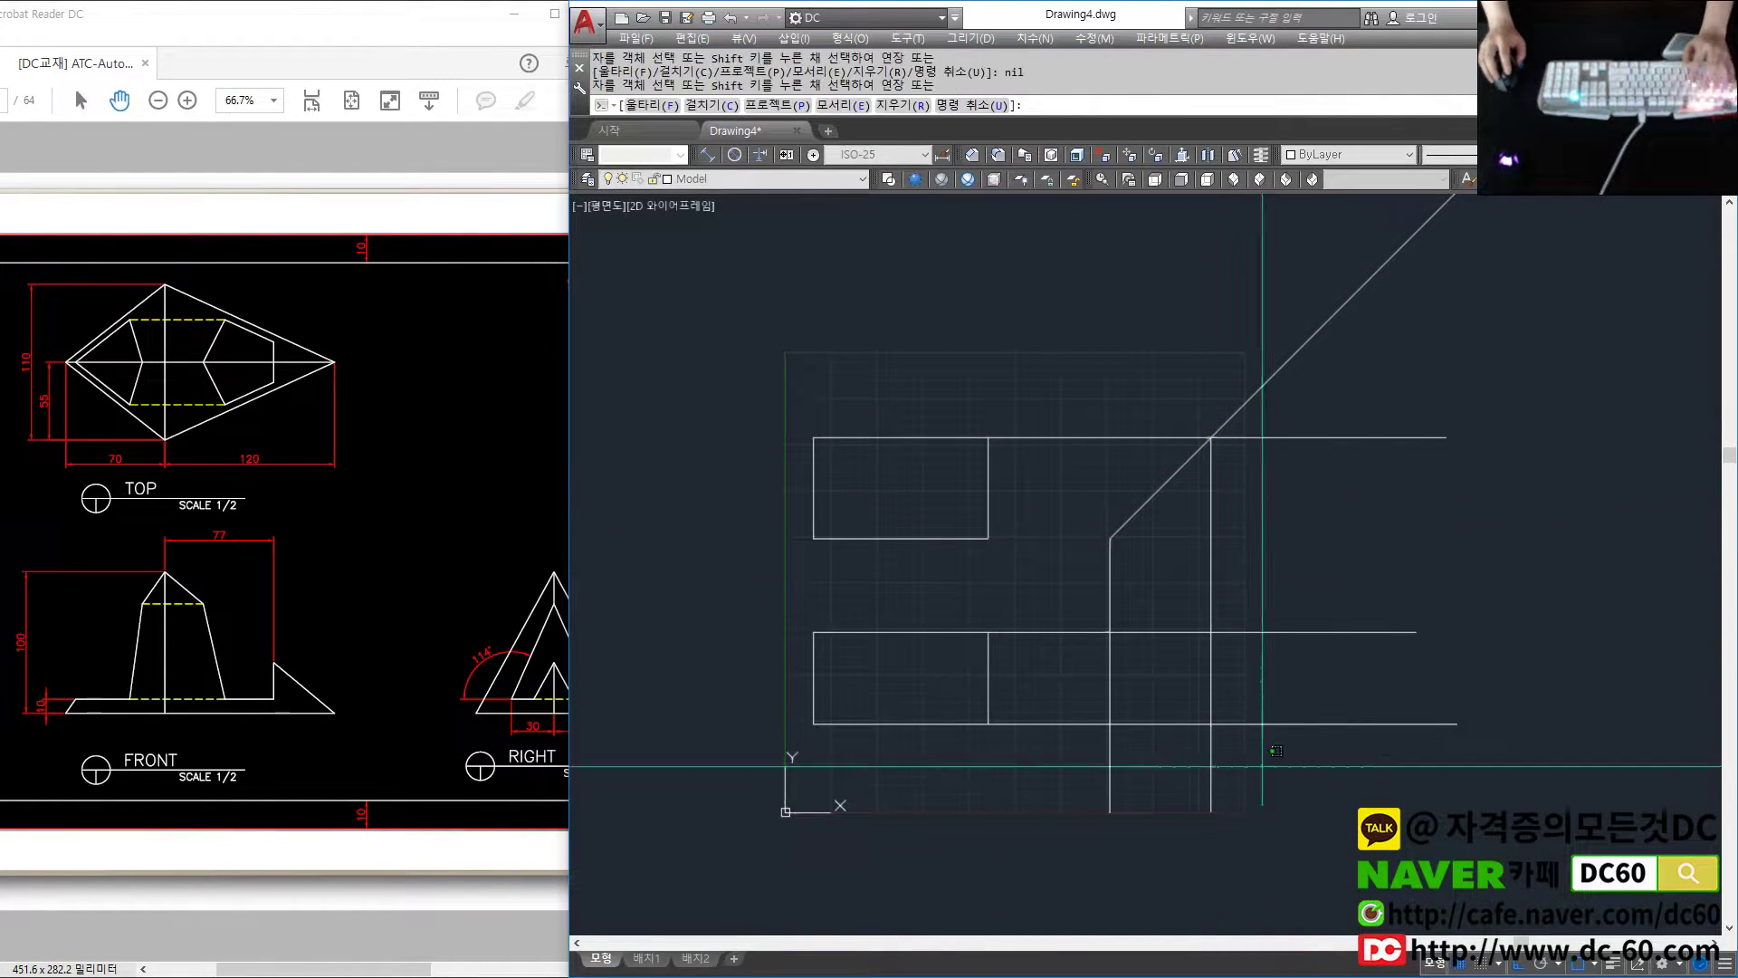
key("Escape")
type("e")
key("Return")
left_click_drag(1122, 461, 1062, 388)
key("Return")
scroll(931, 639, "up", 2)
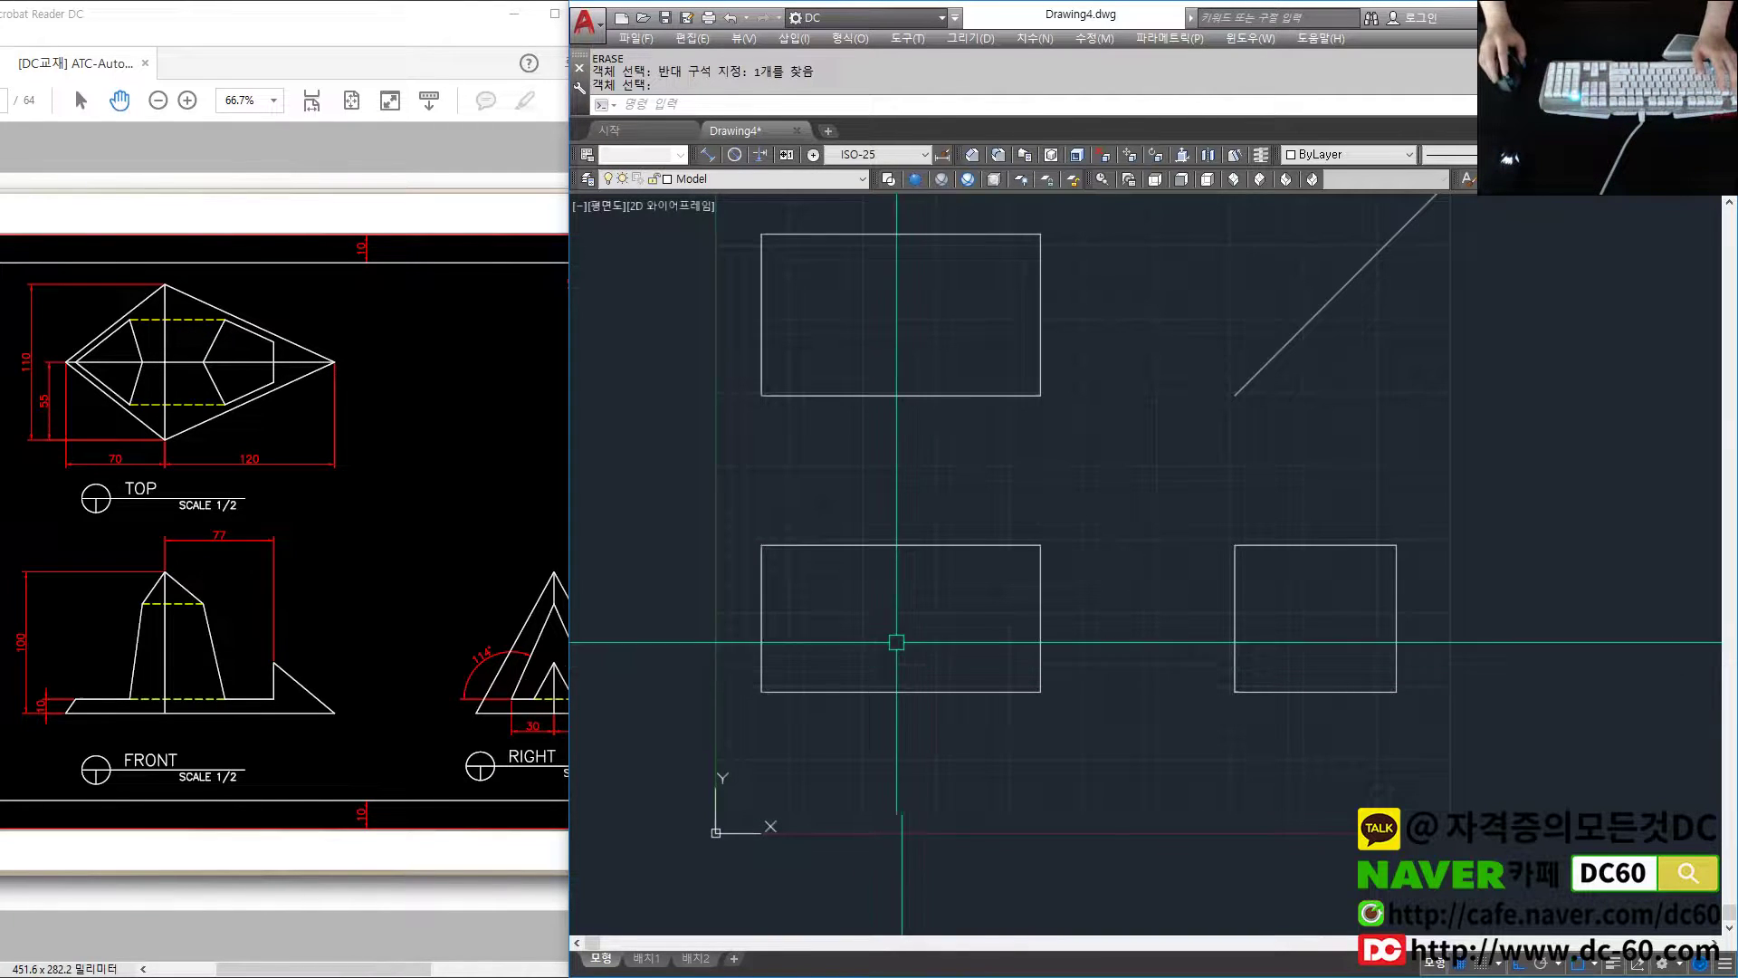
Move all the view outlines slightly lower
scroll(916, 636, "down", 2)
type("s")
key("Return")
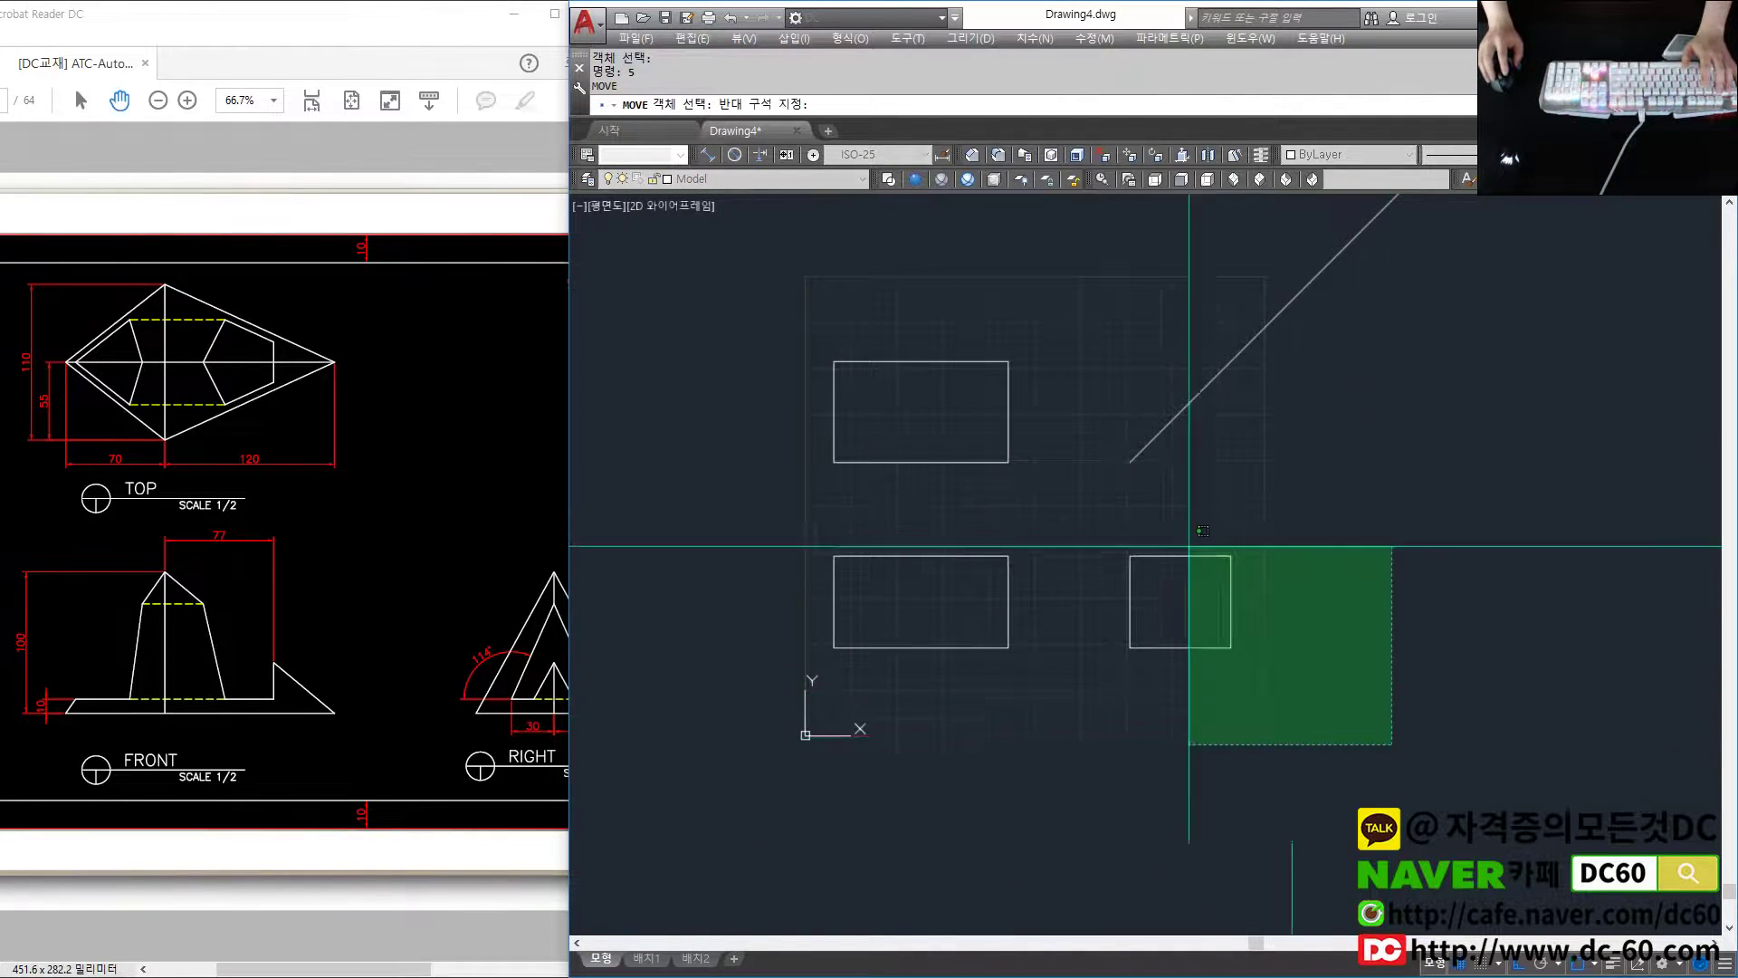
left_click_drag(1389, 745, 905, 408)
key("Return")
left_click(1066, 458)
scroll(938, 618, "up", 2)
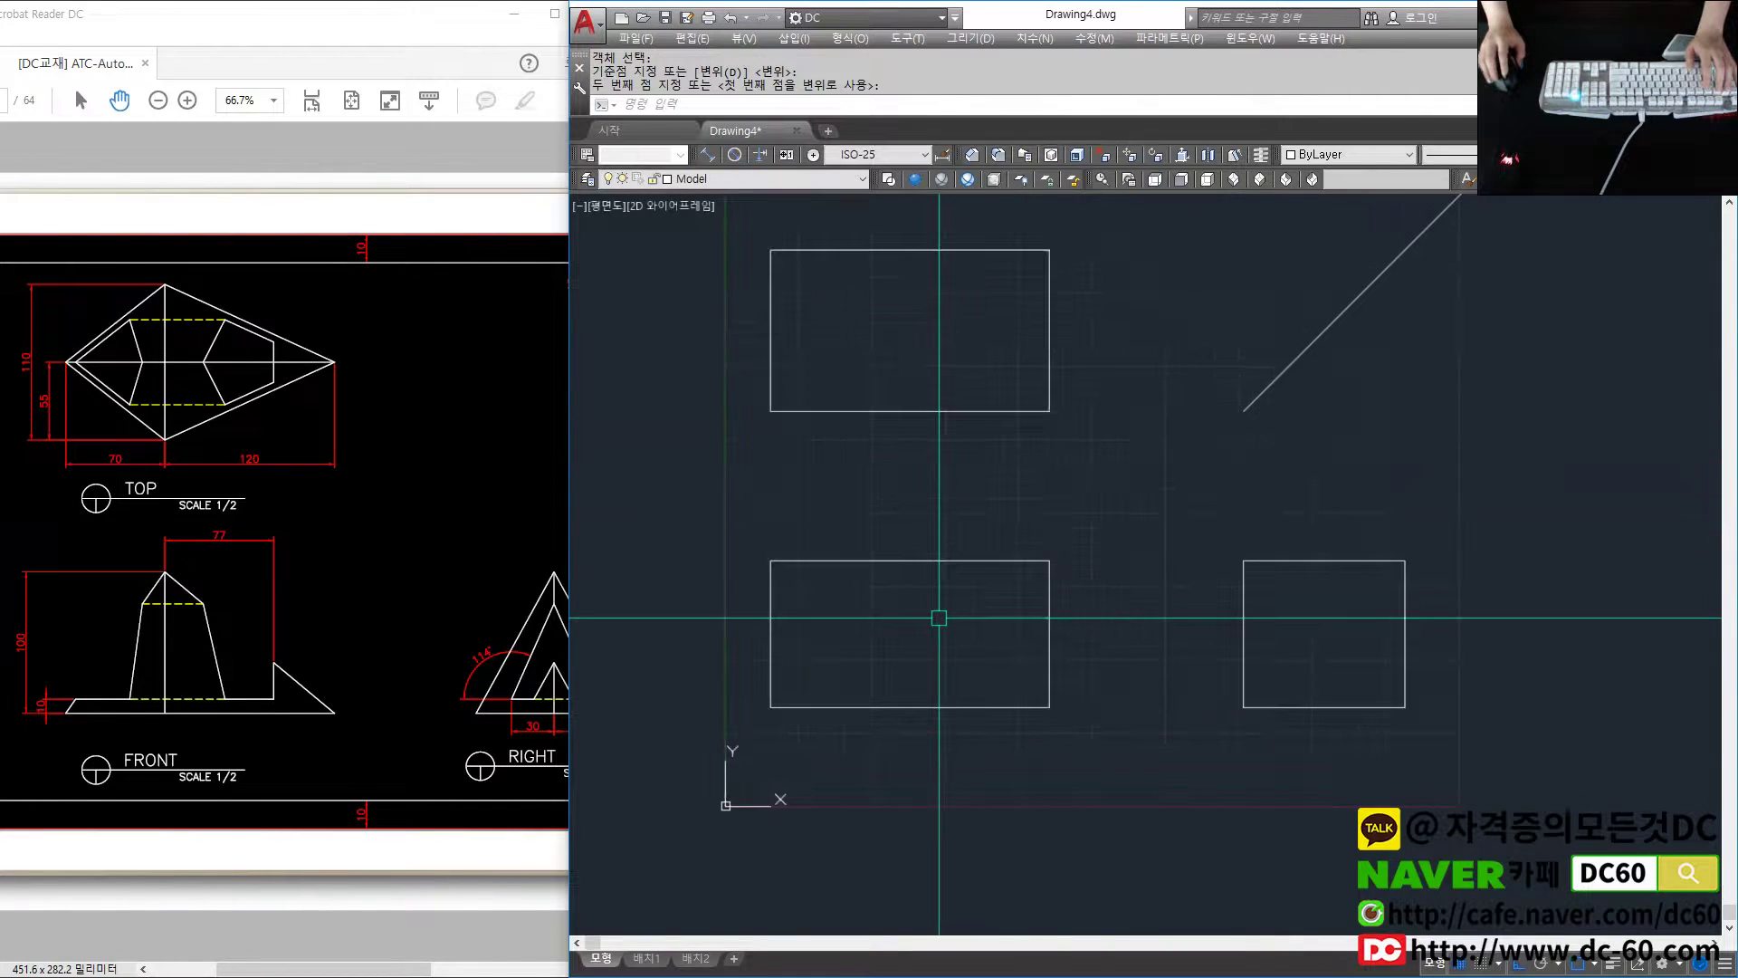
Offset the left edges of the top and front boxes by 70
type("o")
key("Return")
type("70")
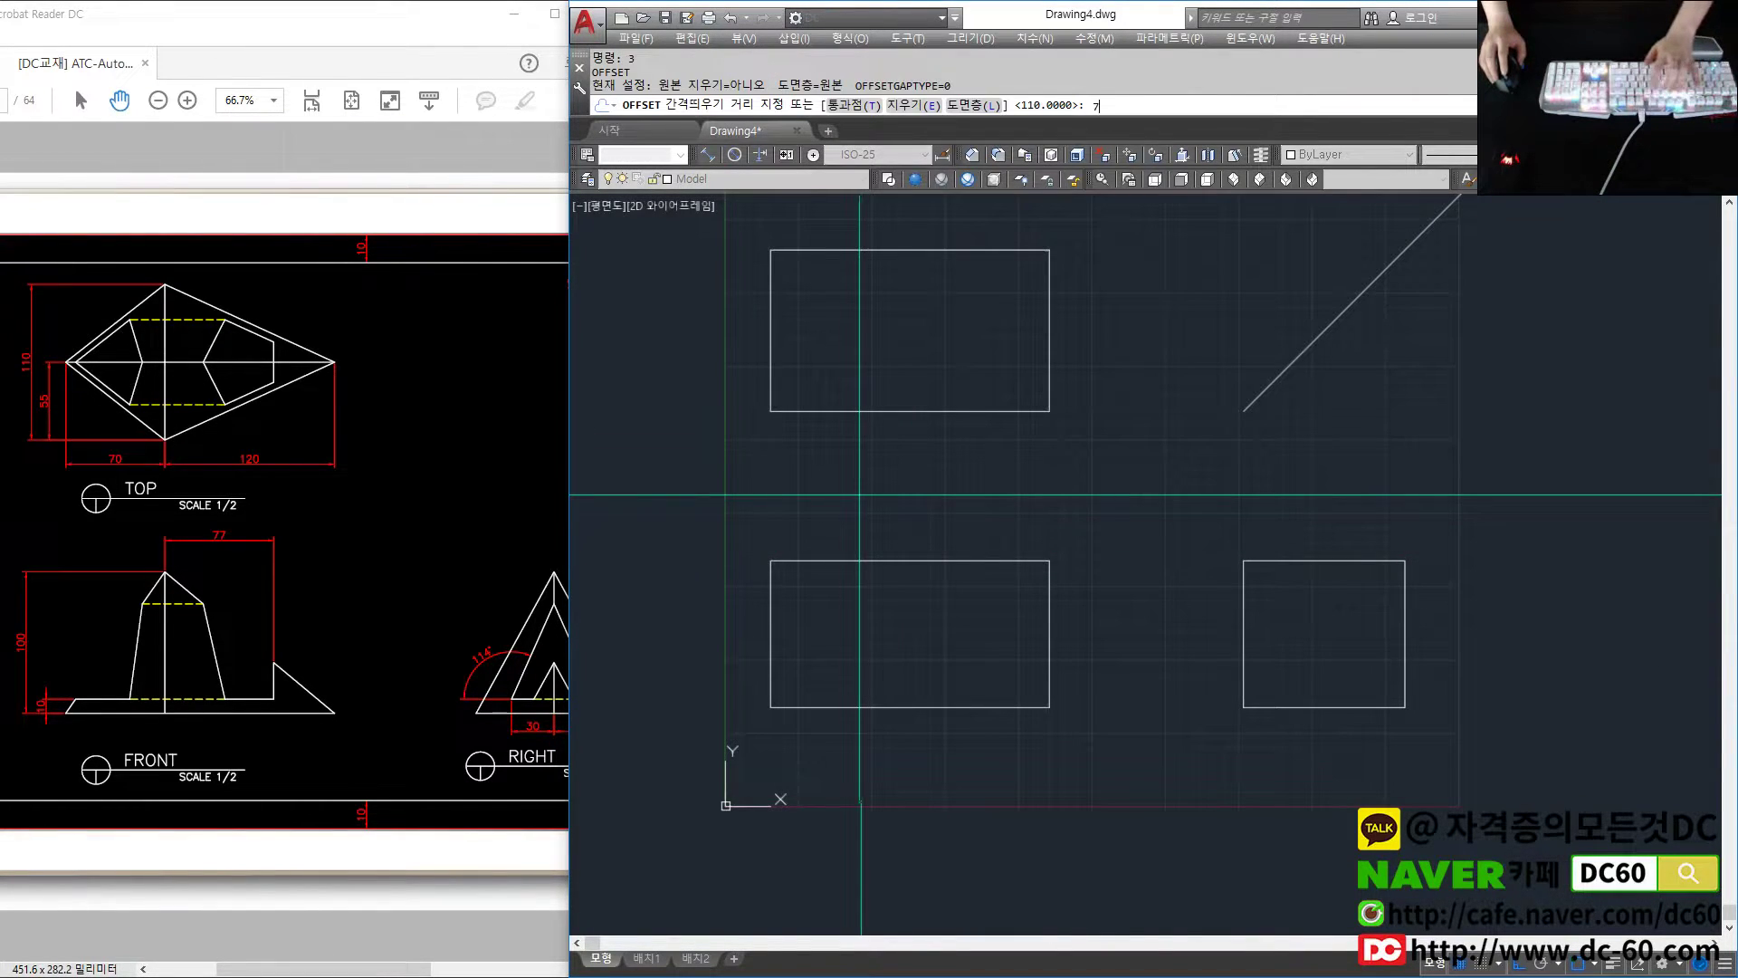
key("Return")
left_click(762, 609)
left_click(797, 507)
left_click(771, 330)
left_click(810, 453)
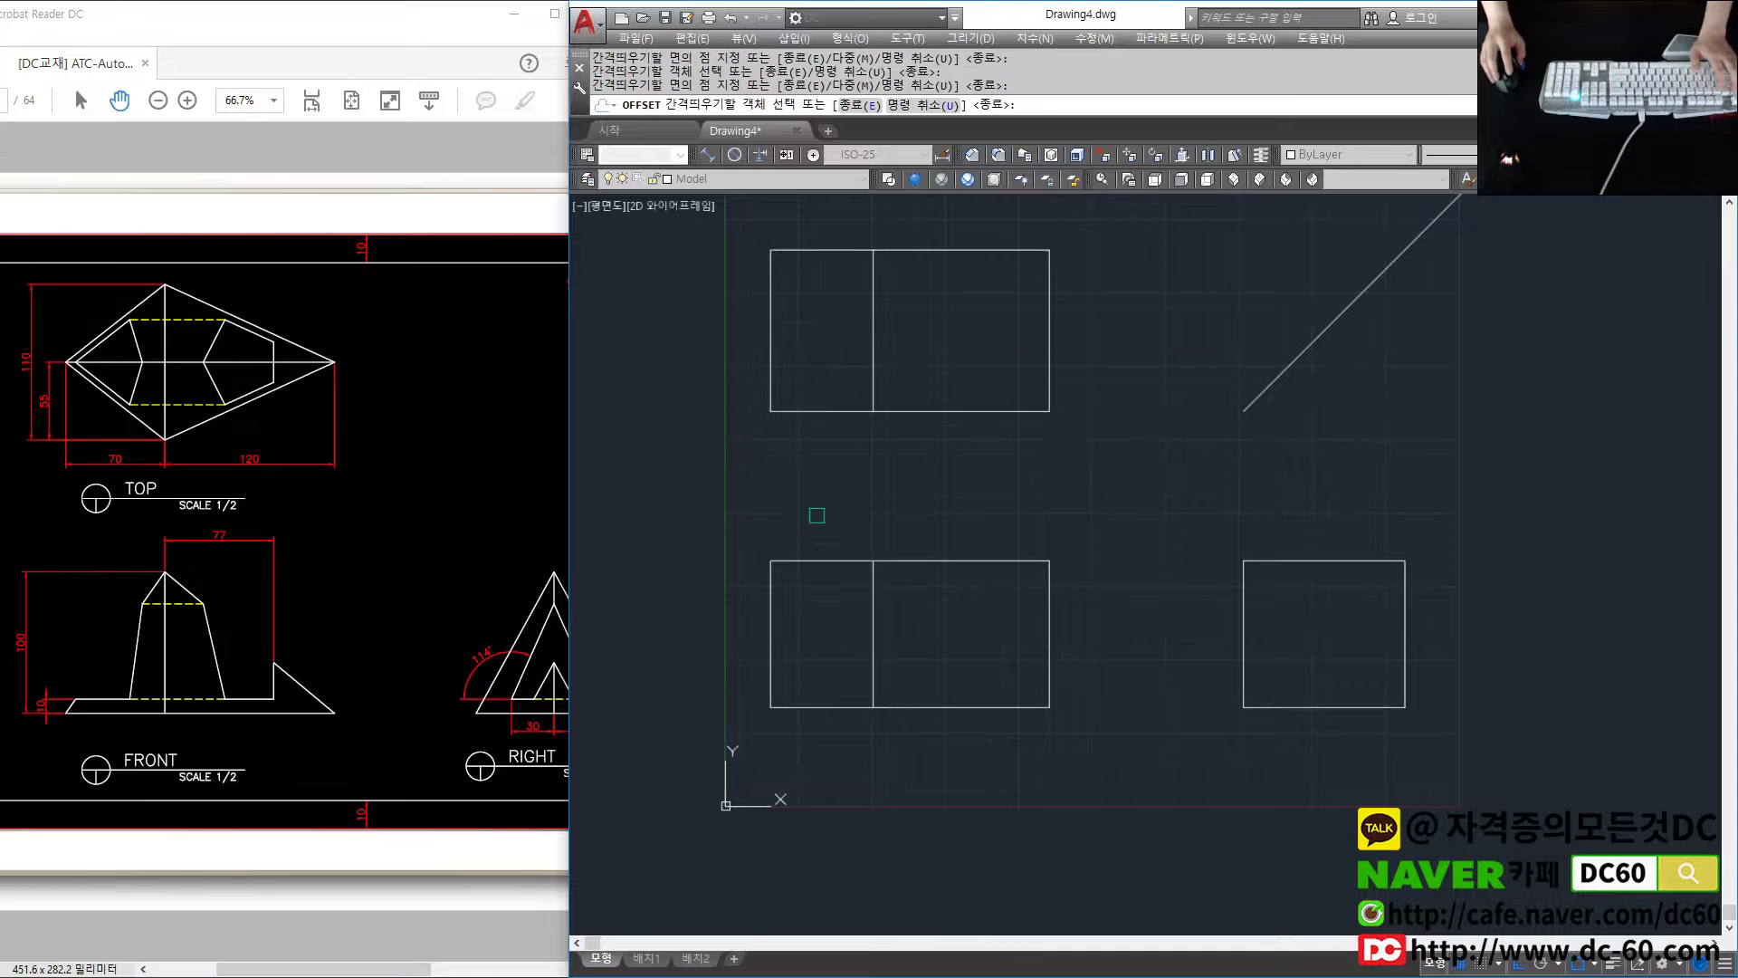
key("Escape")
Draw the two front-view slopes from the bottom corners to the apex, then view the reference
key("l")
key("Return")
left_click(770, 706)
left_click(873, 561)
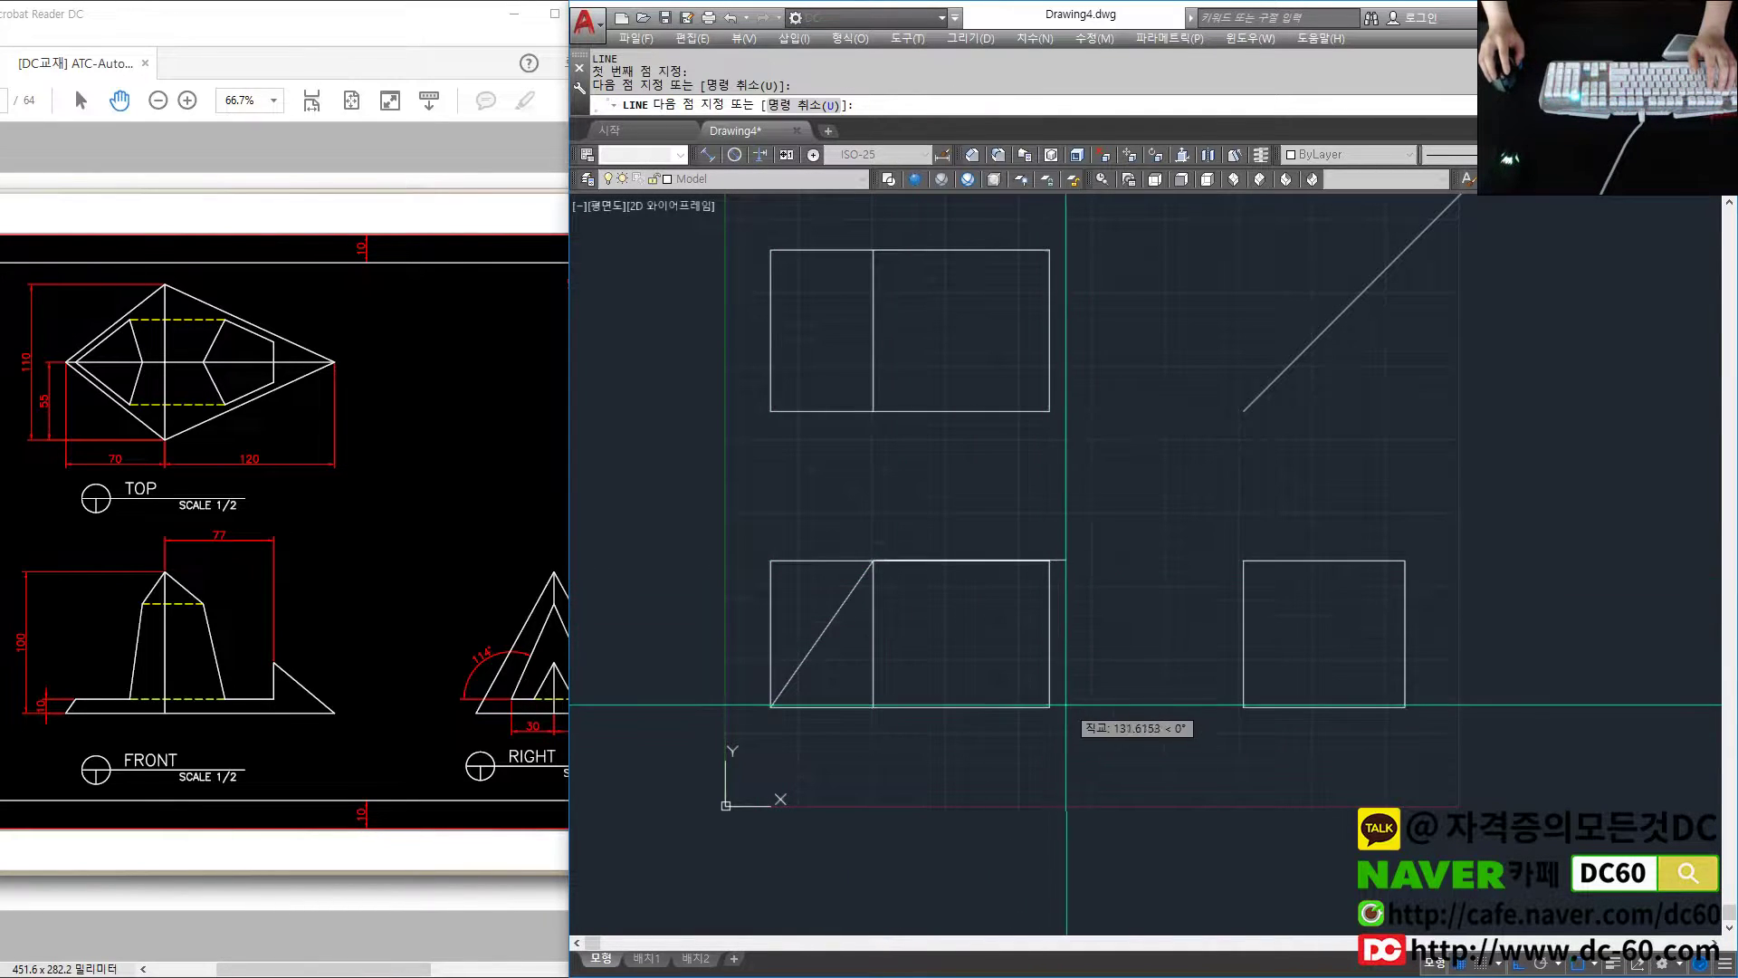
left_click(1049, 706)
key("Return")
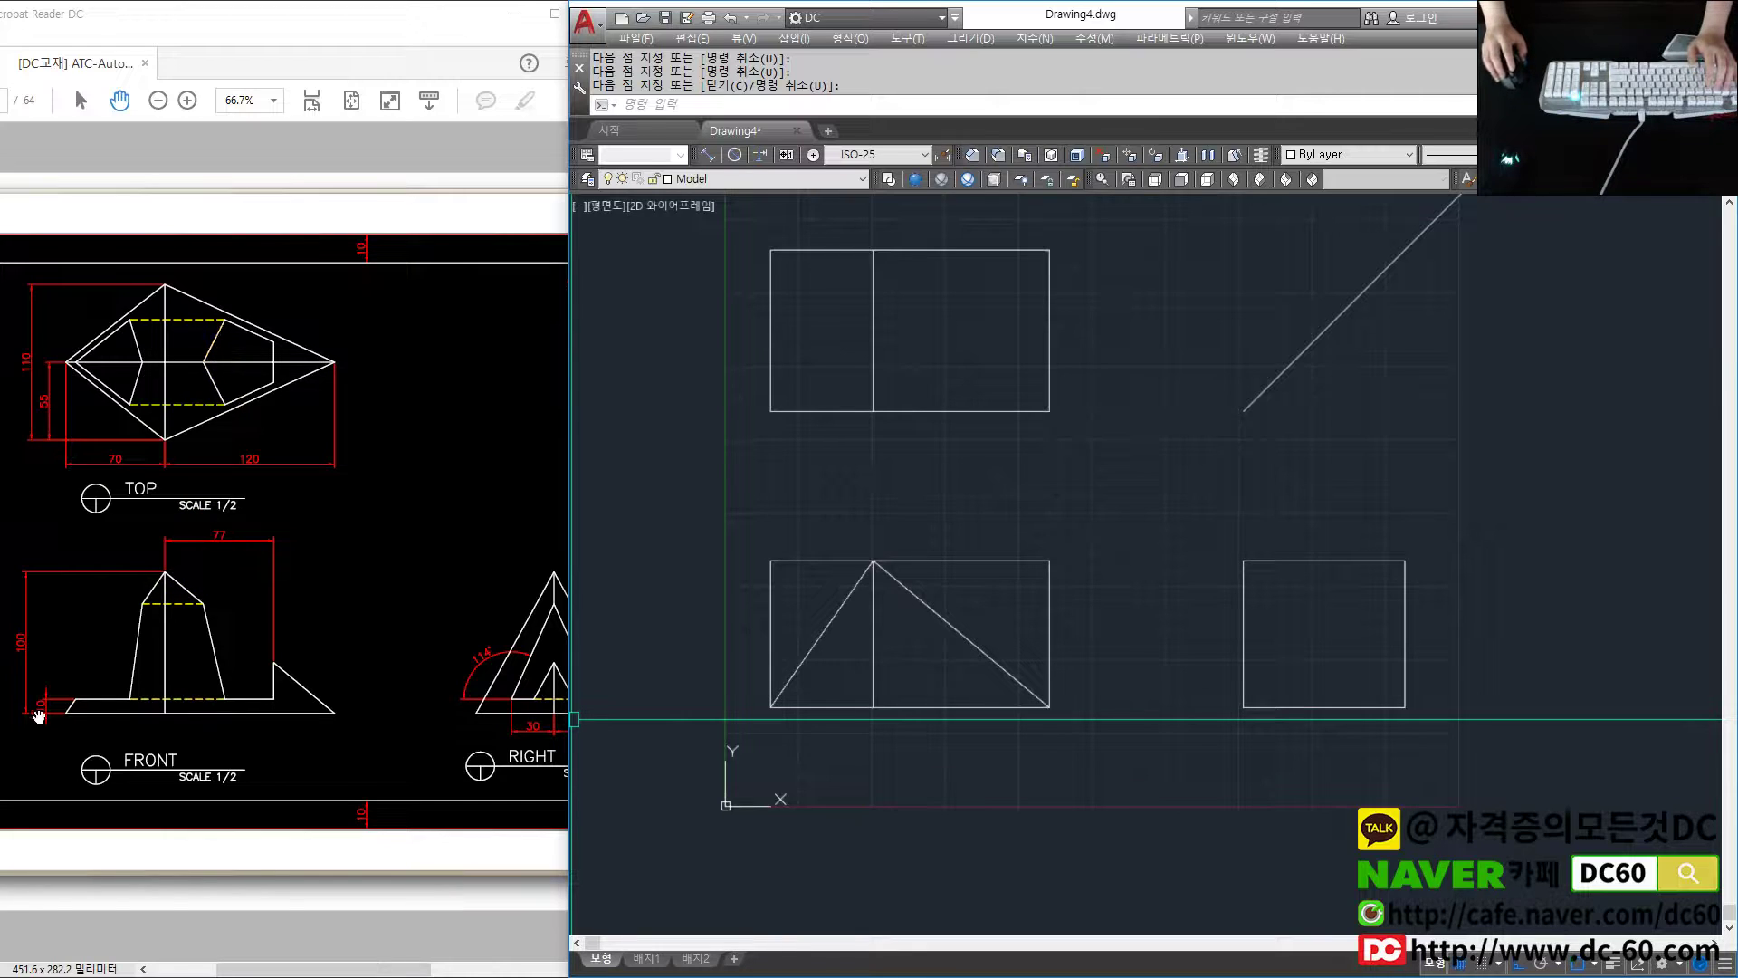
left_click(517, 641)
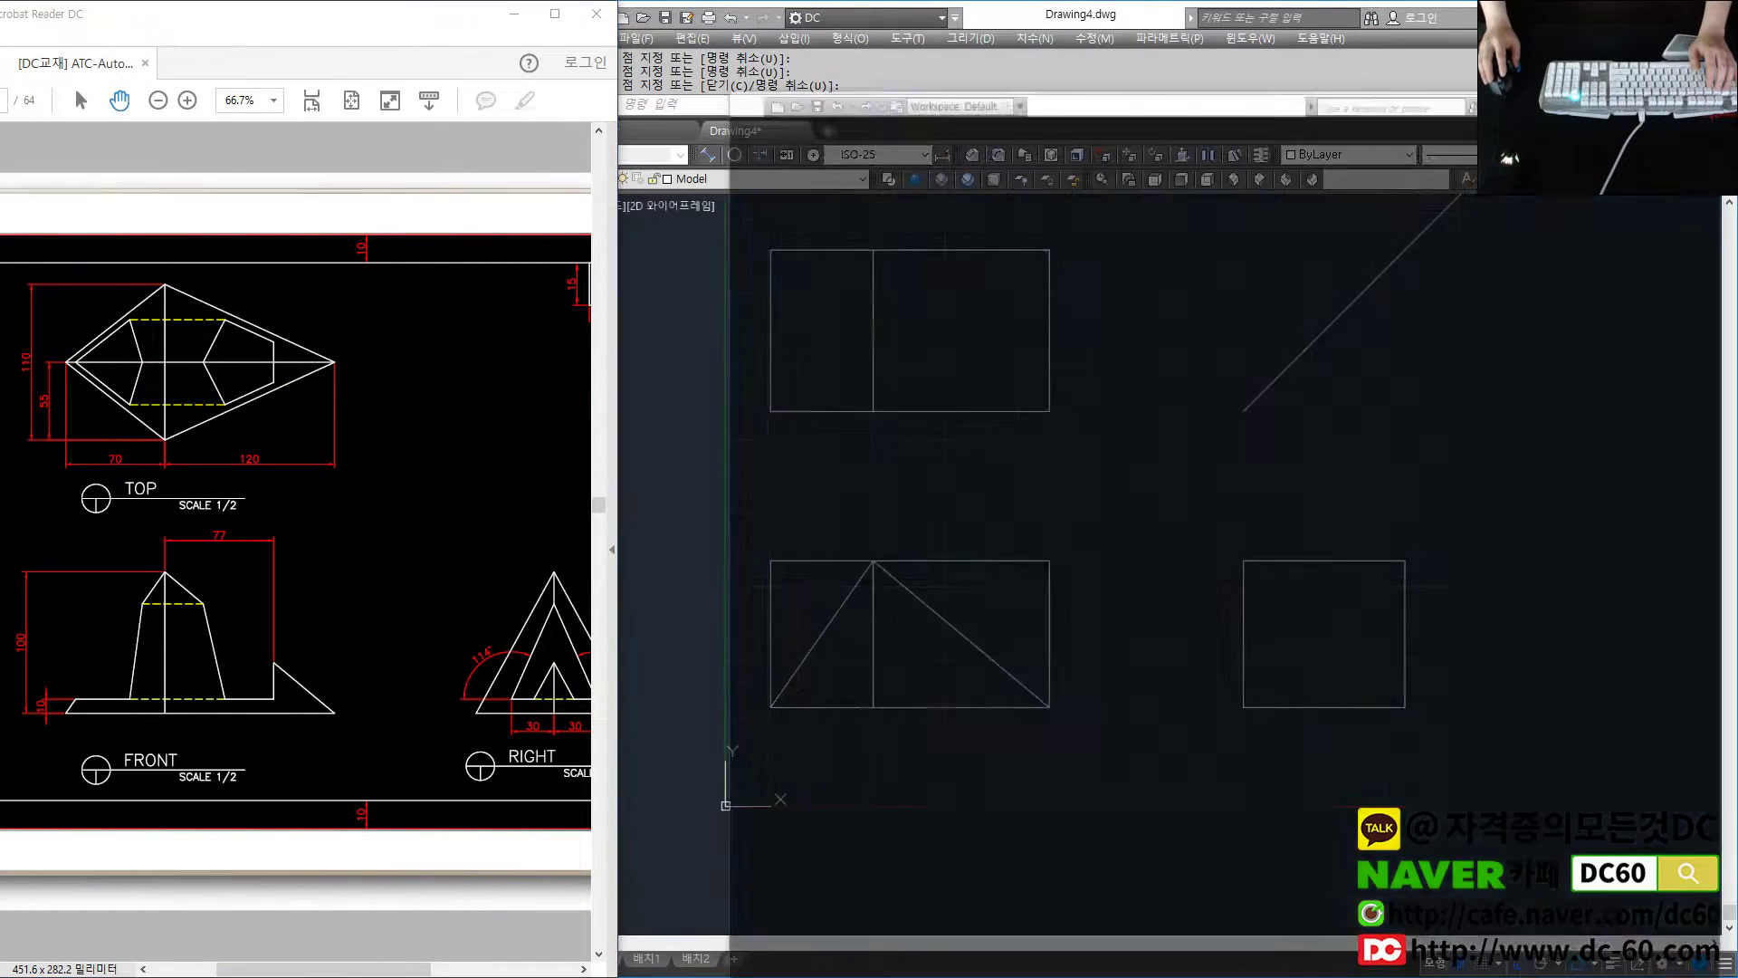
Delete the old 3ds Max model and drag out a box in the Top view
key("alt+Tab")
left_click(932, 706)
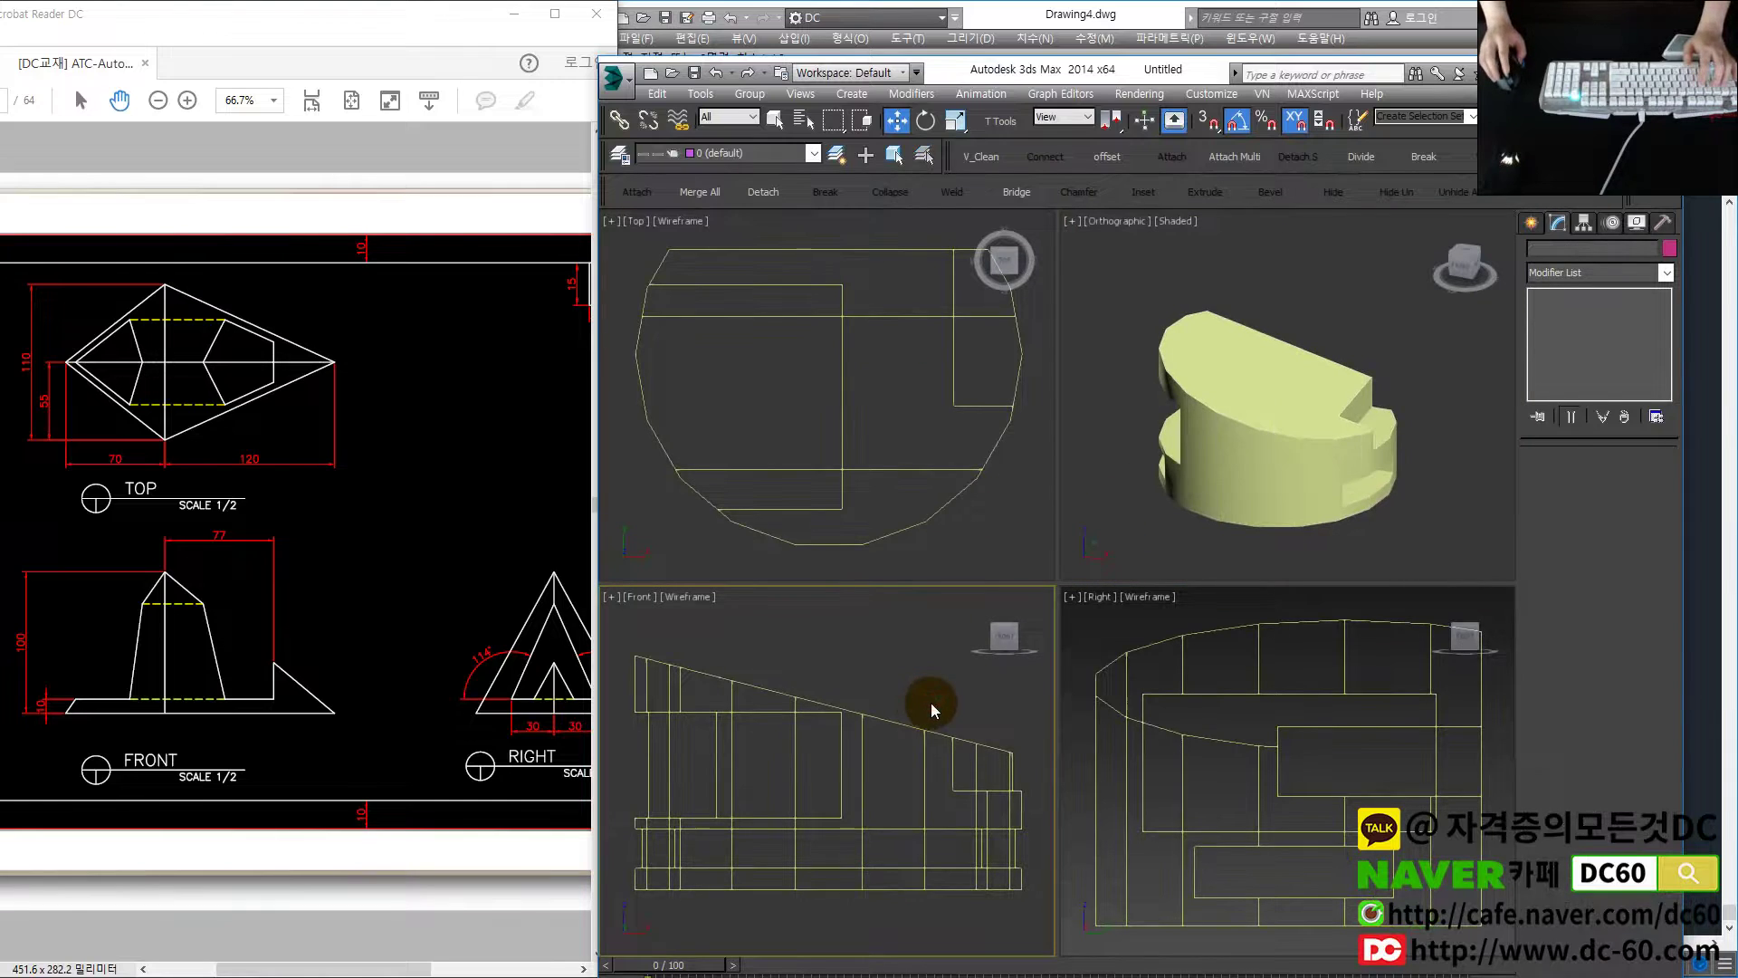
left_click(846, 776)
key("Delete")
left_click(1531, 223)
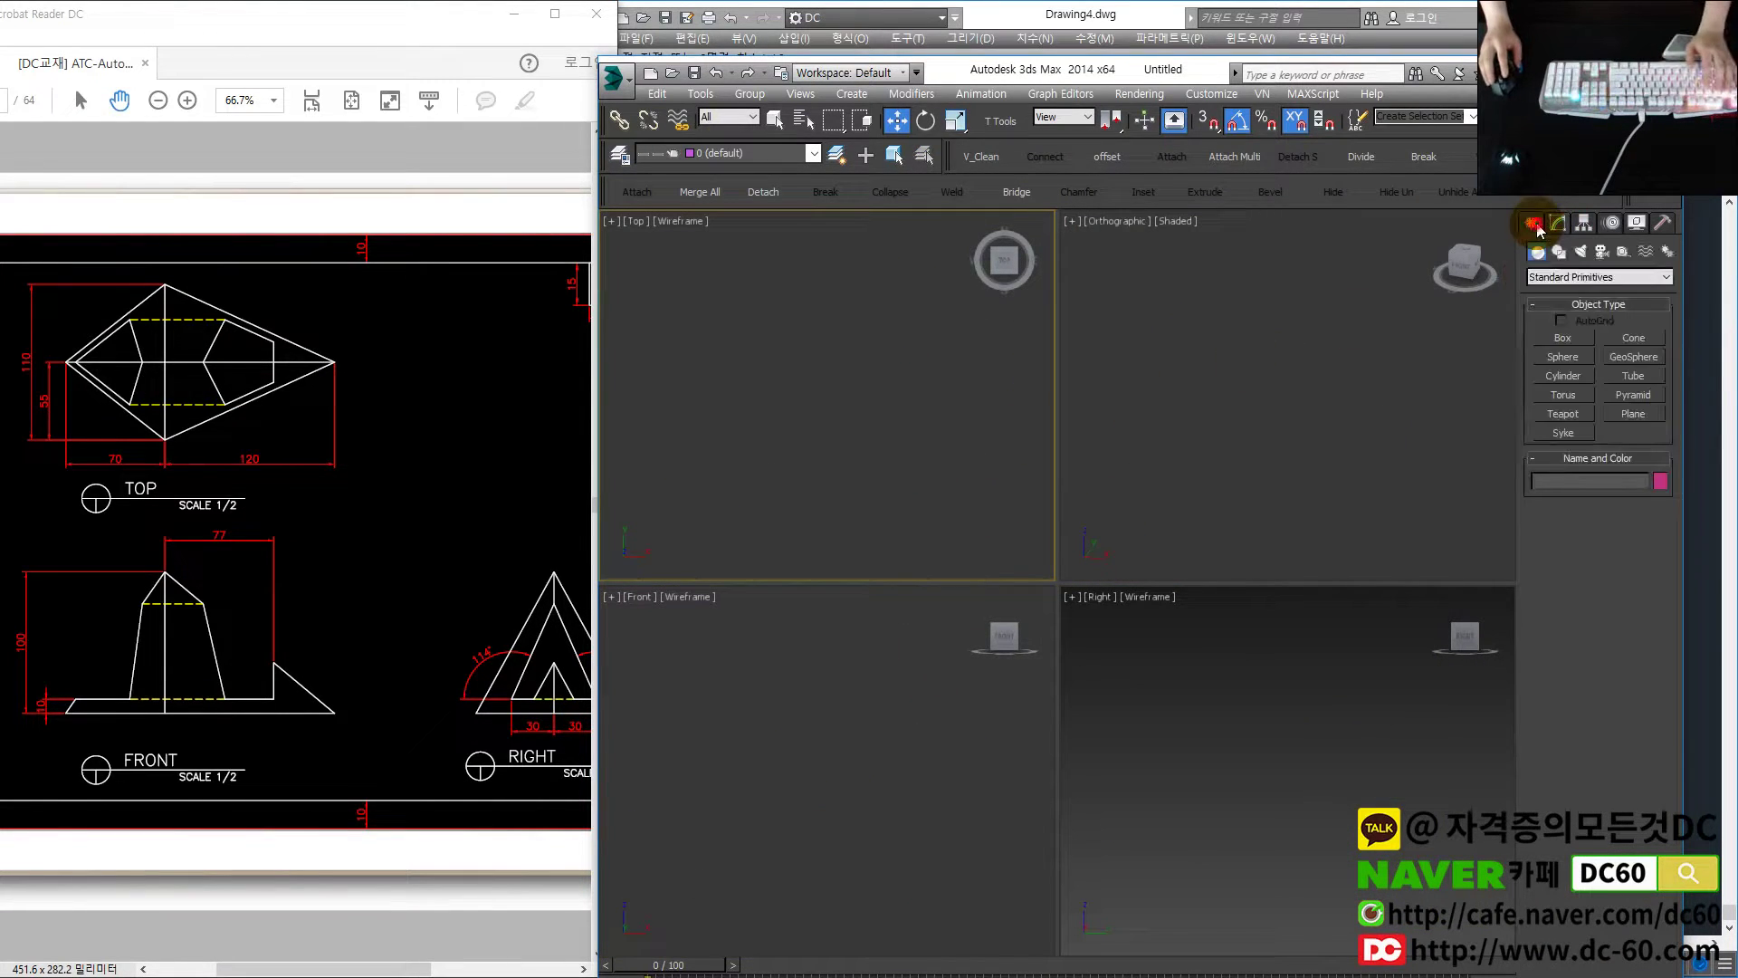
left_click(1563, 337)
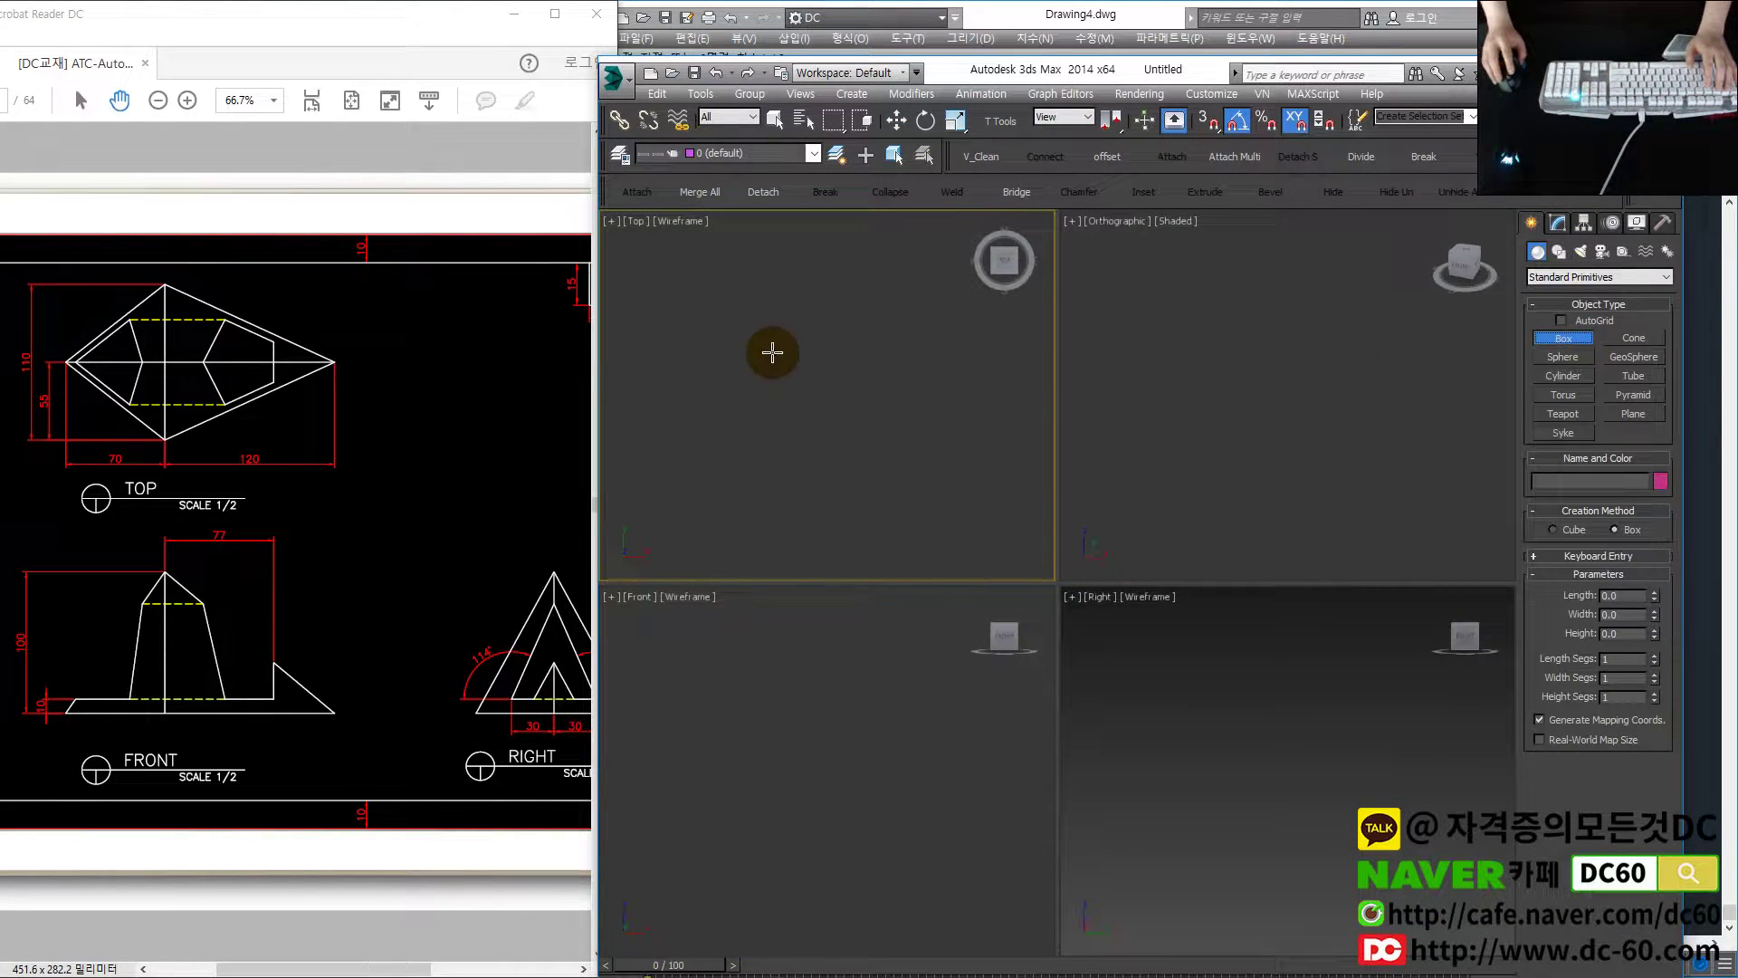
left_click_drag(772, 353, 924, 497)
Redraw the box with its height and rotate it 45° about Z
key("e")
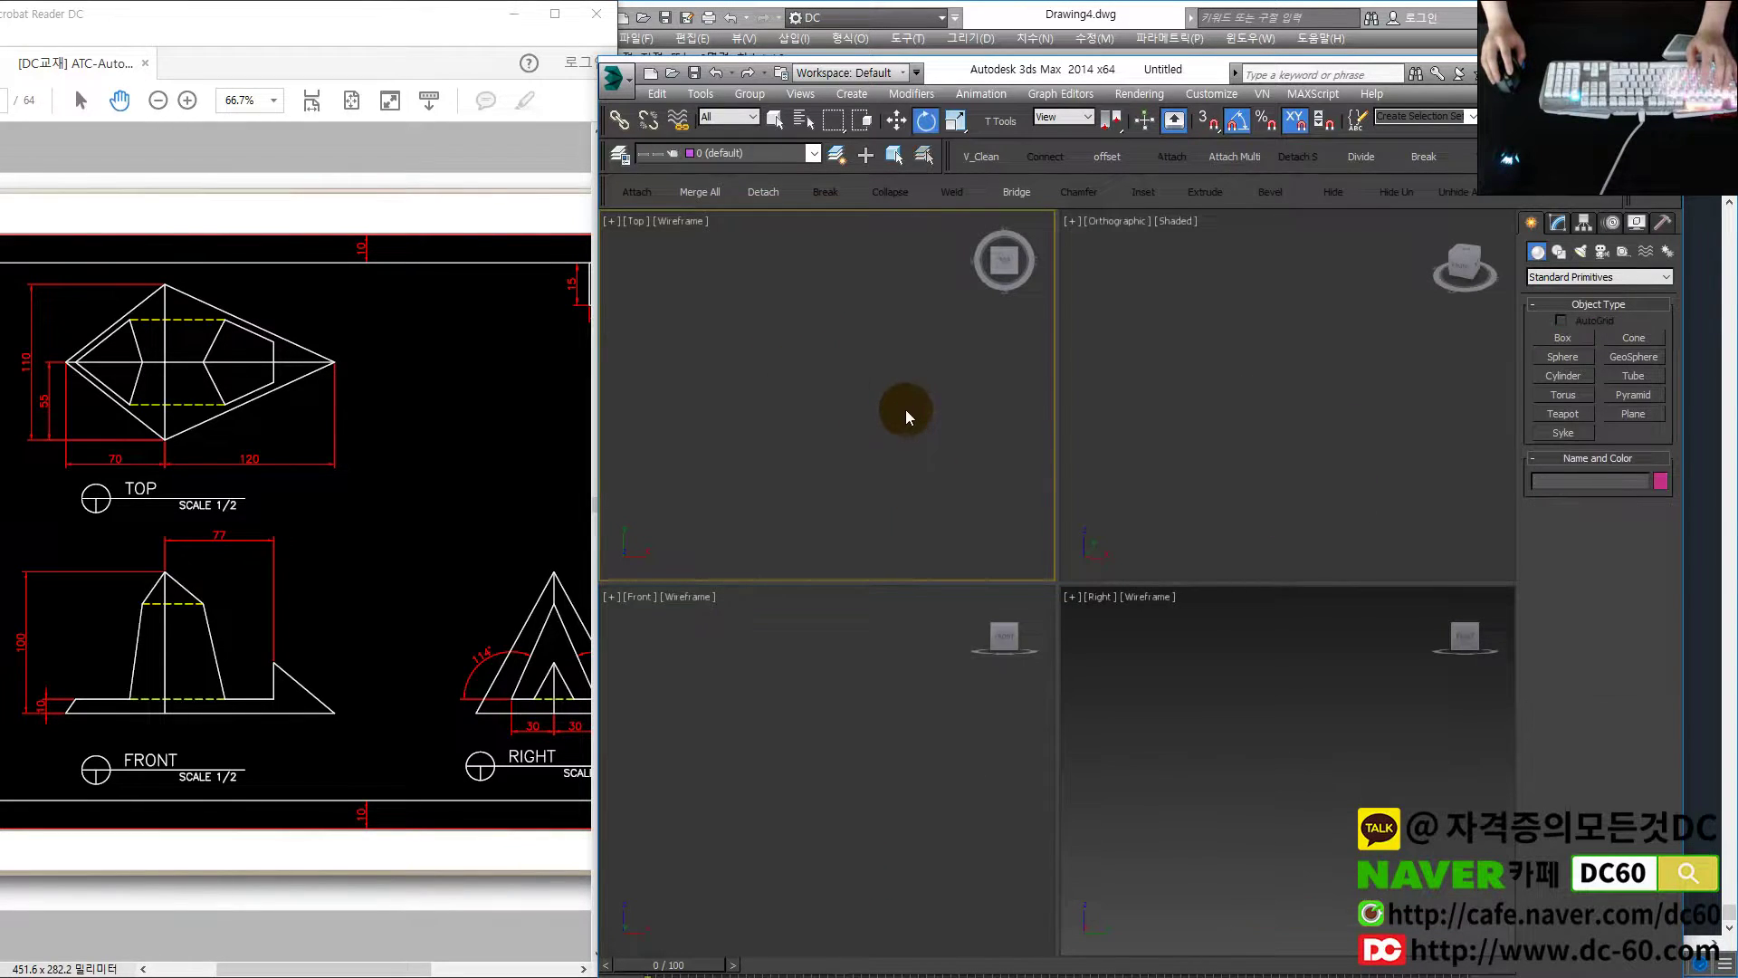
left_click(1563, 337)
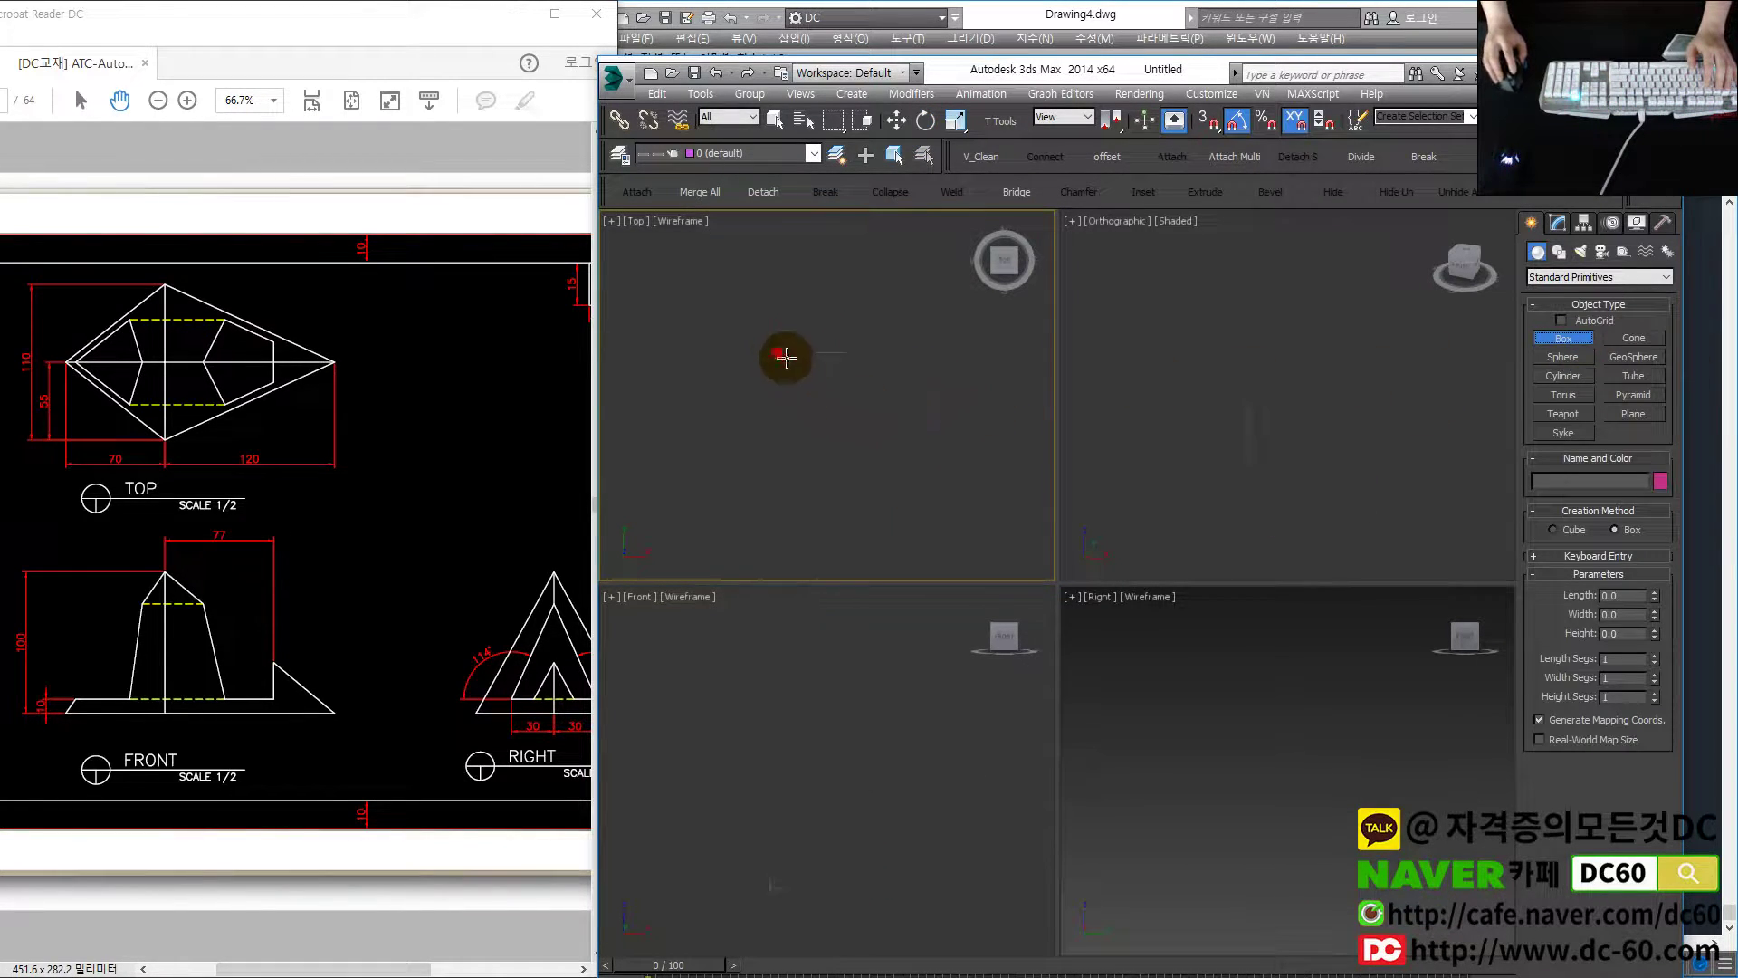
left_click_drag(786, 357, 933, 513)
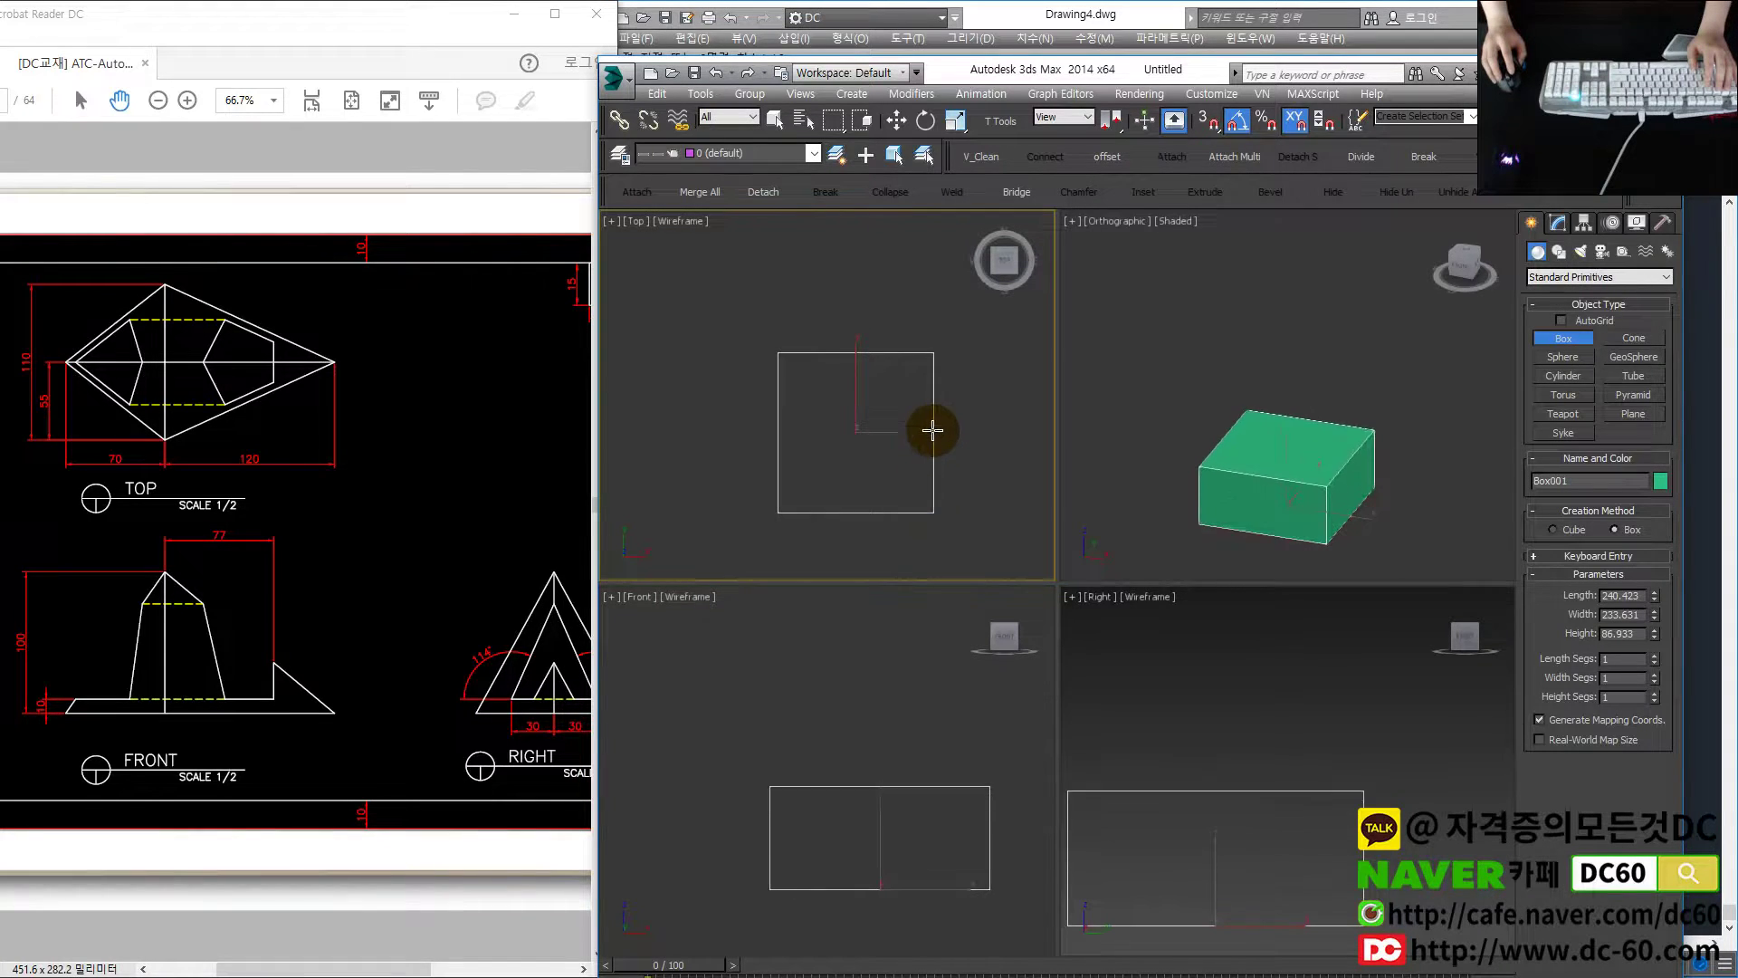
left_click(932, 389)
key("e")
left_click_drag(915, 395, 930, 432)
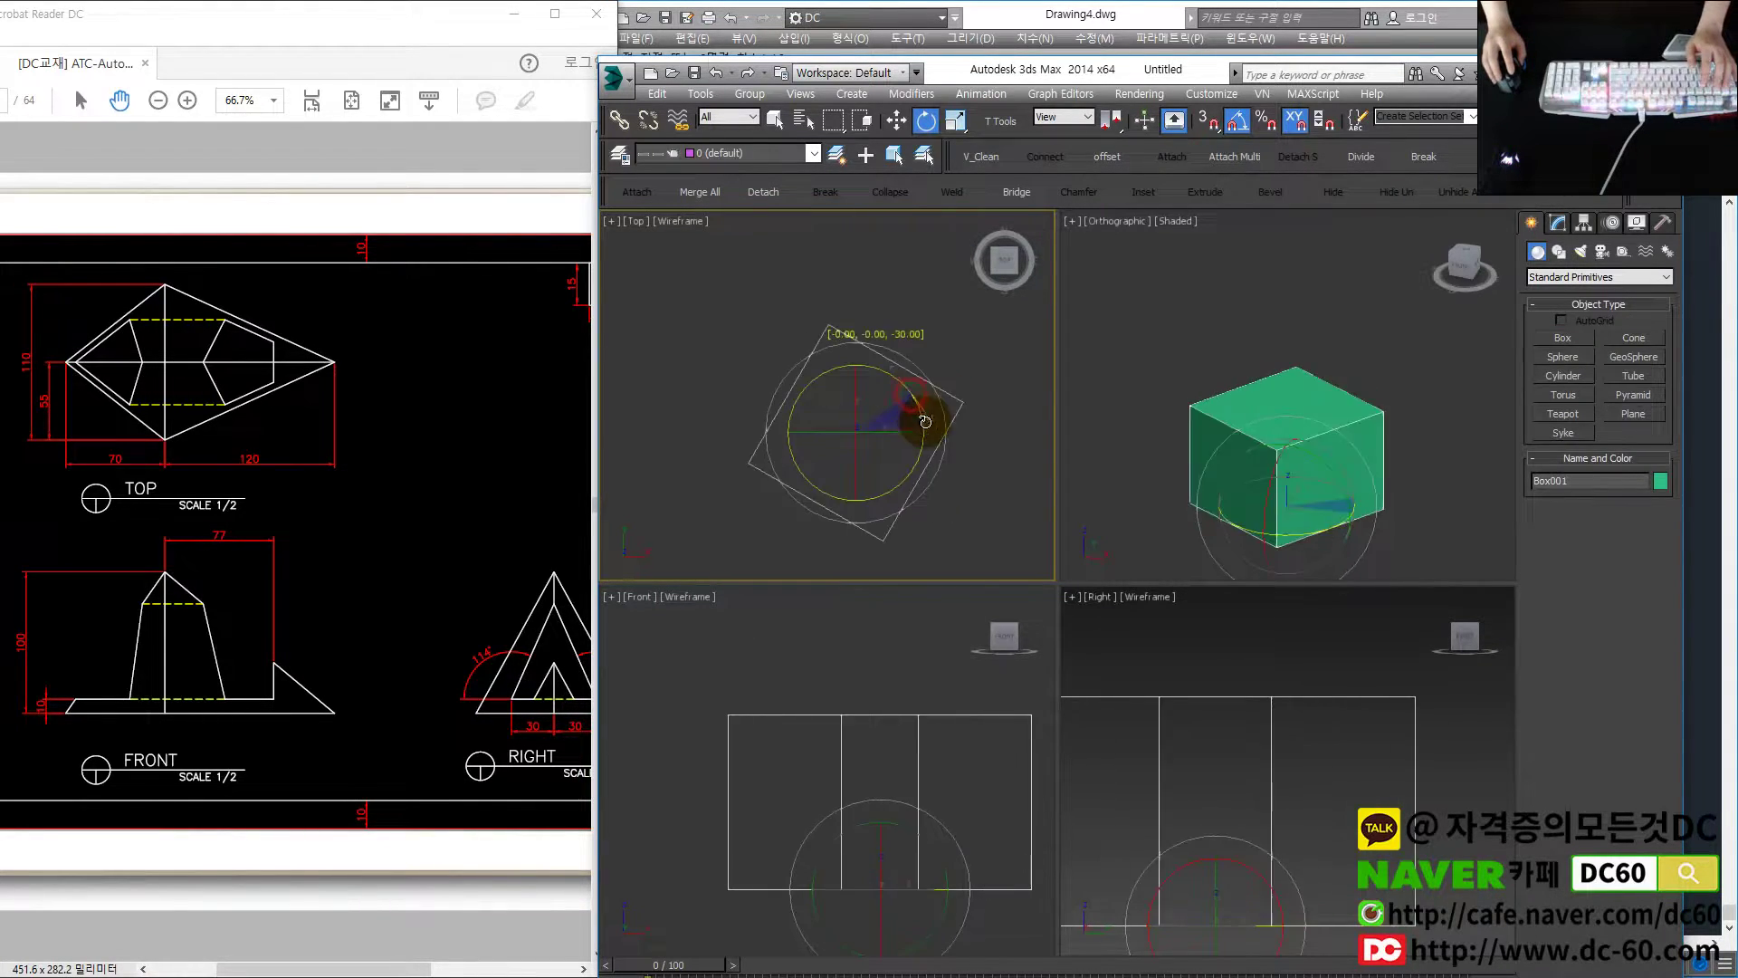
left_click(1271, 487)
Convert Box001 to Editable Poly and collapse its top vertices into an apex
key("alt+c")
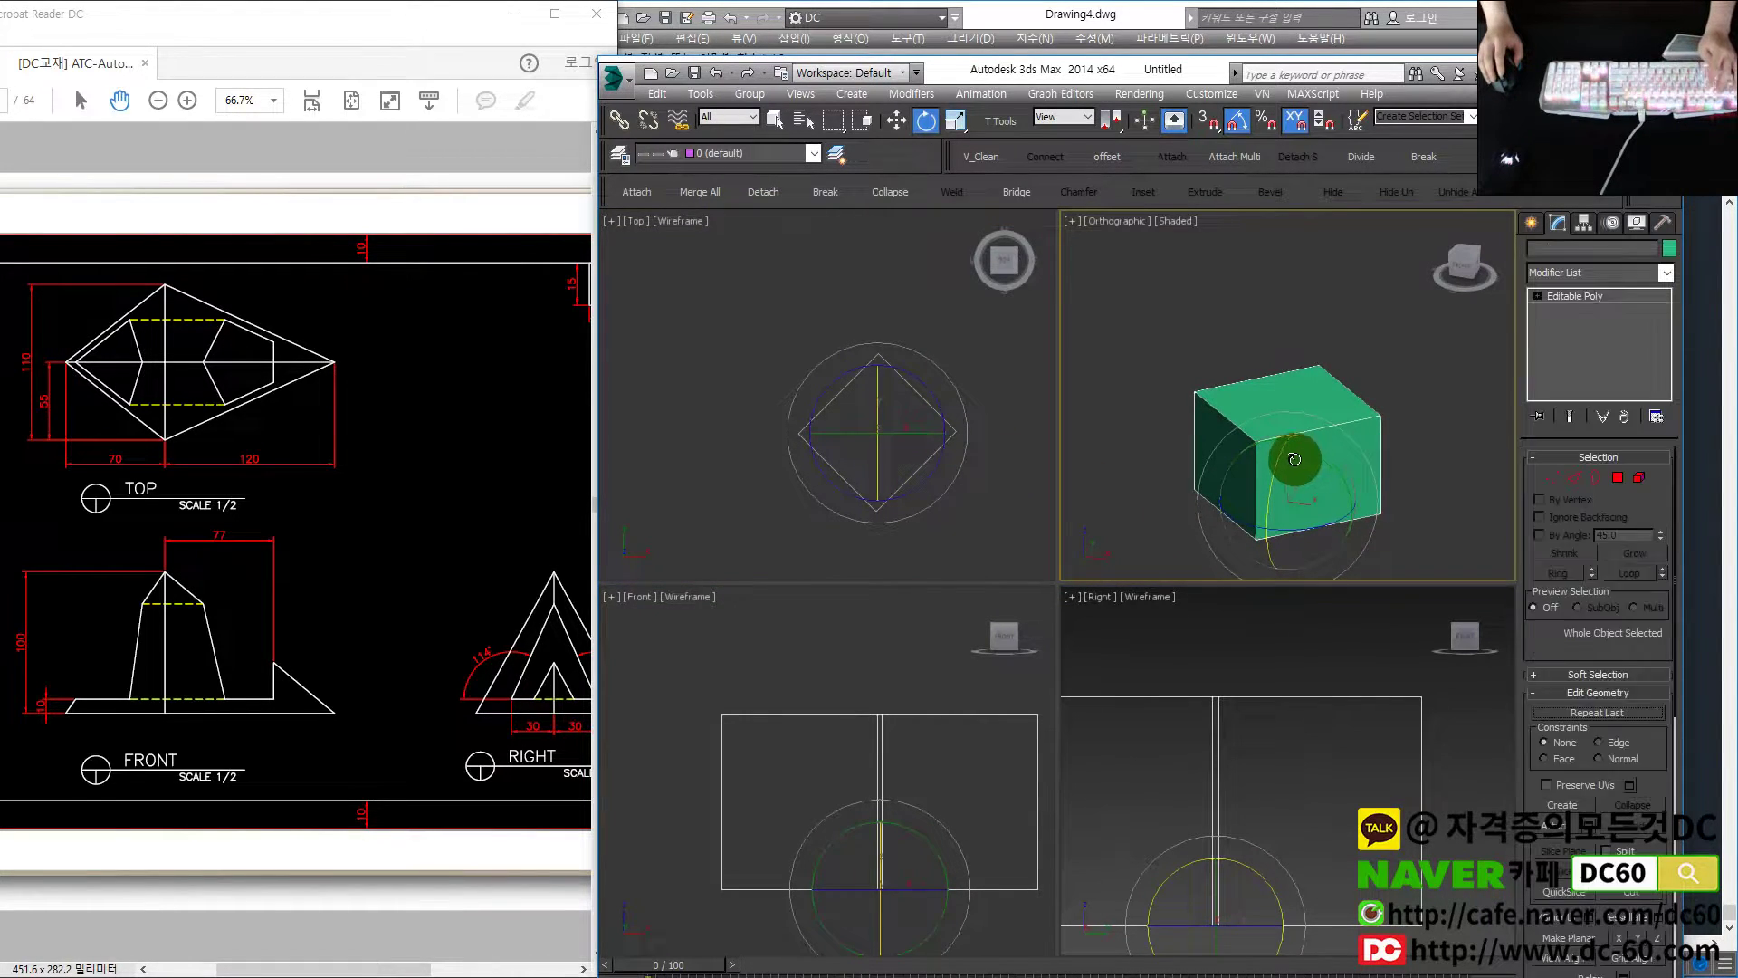
key("1")
left_click_drag(1192, 352, 1414, 453)
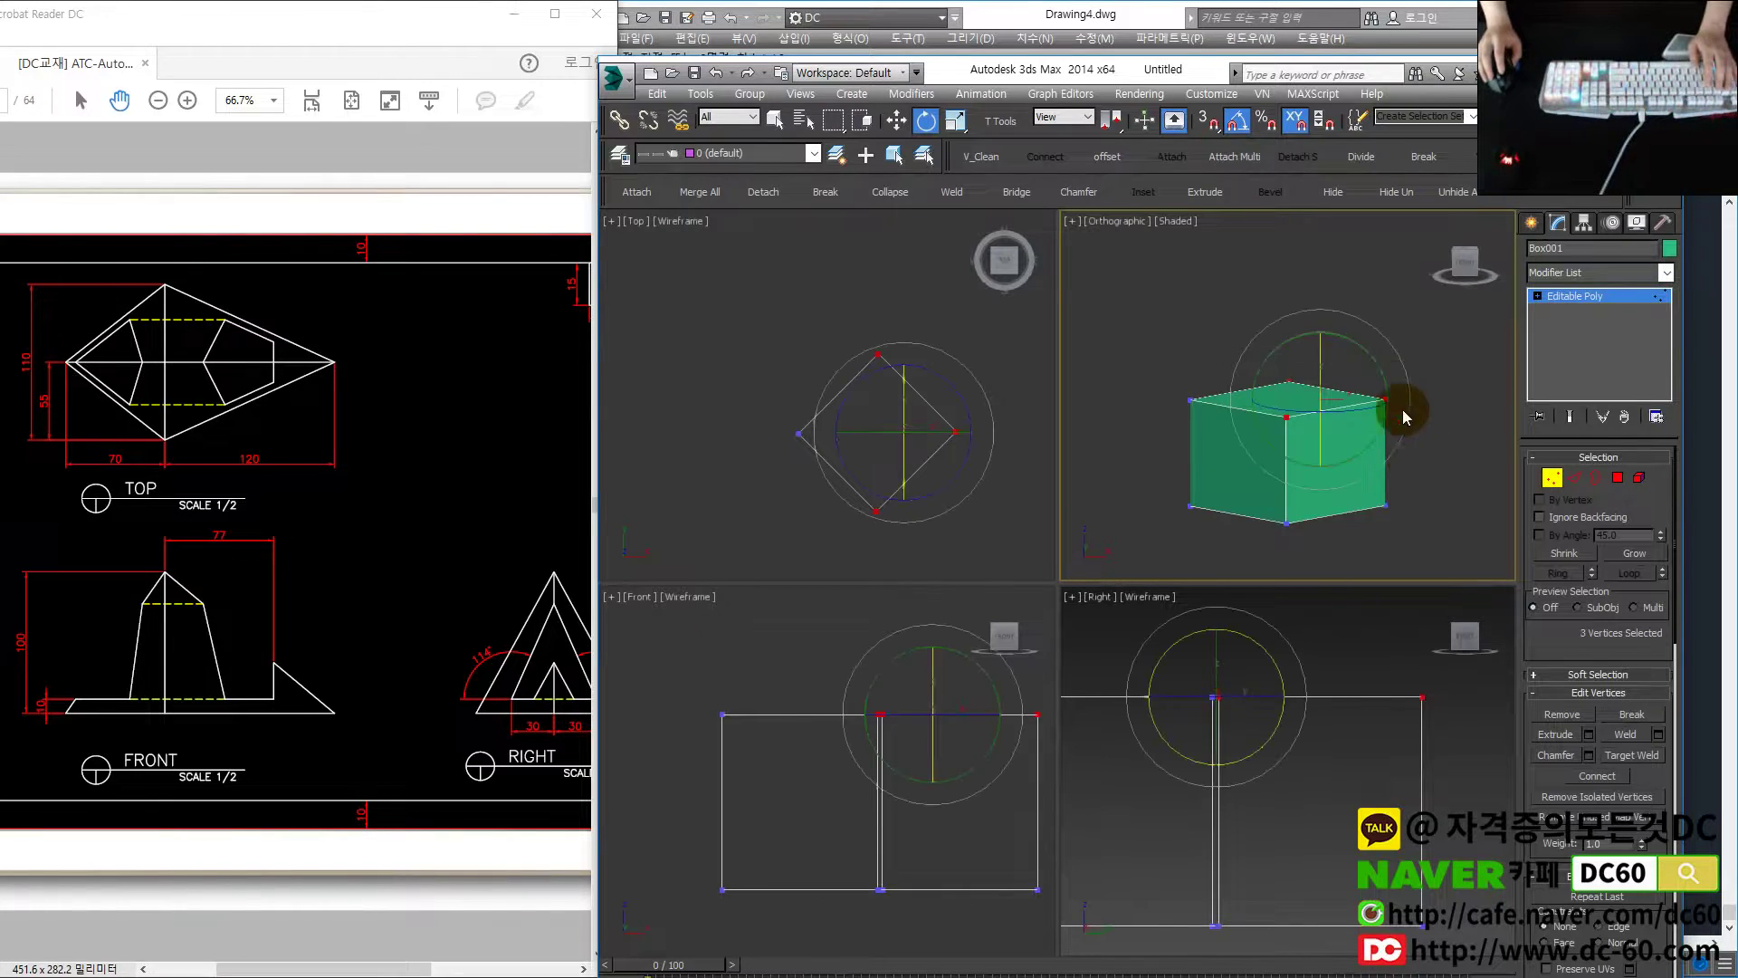
left_click(890, 191)
key("ctrl+z")
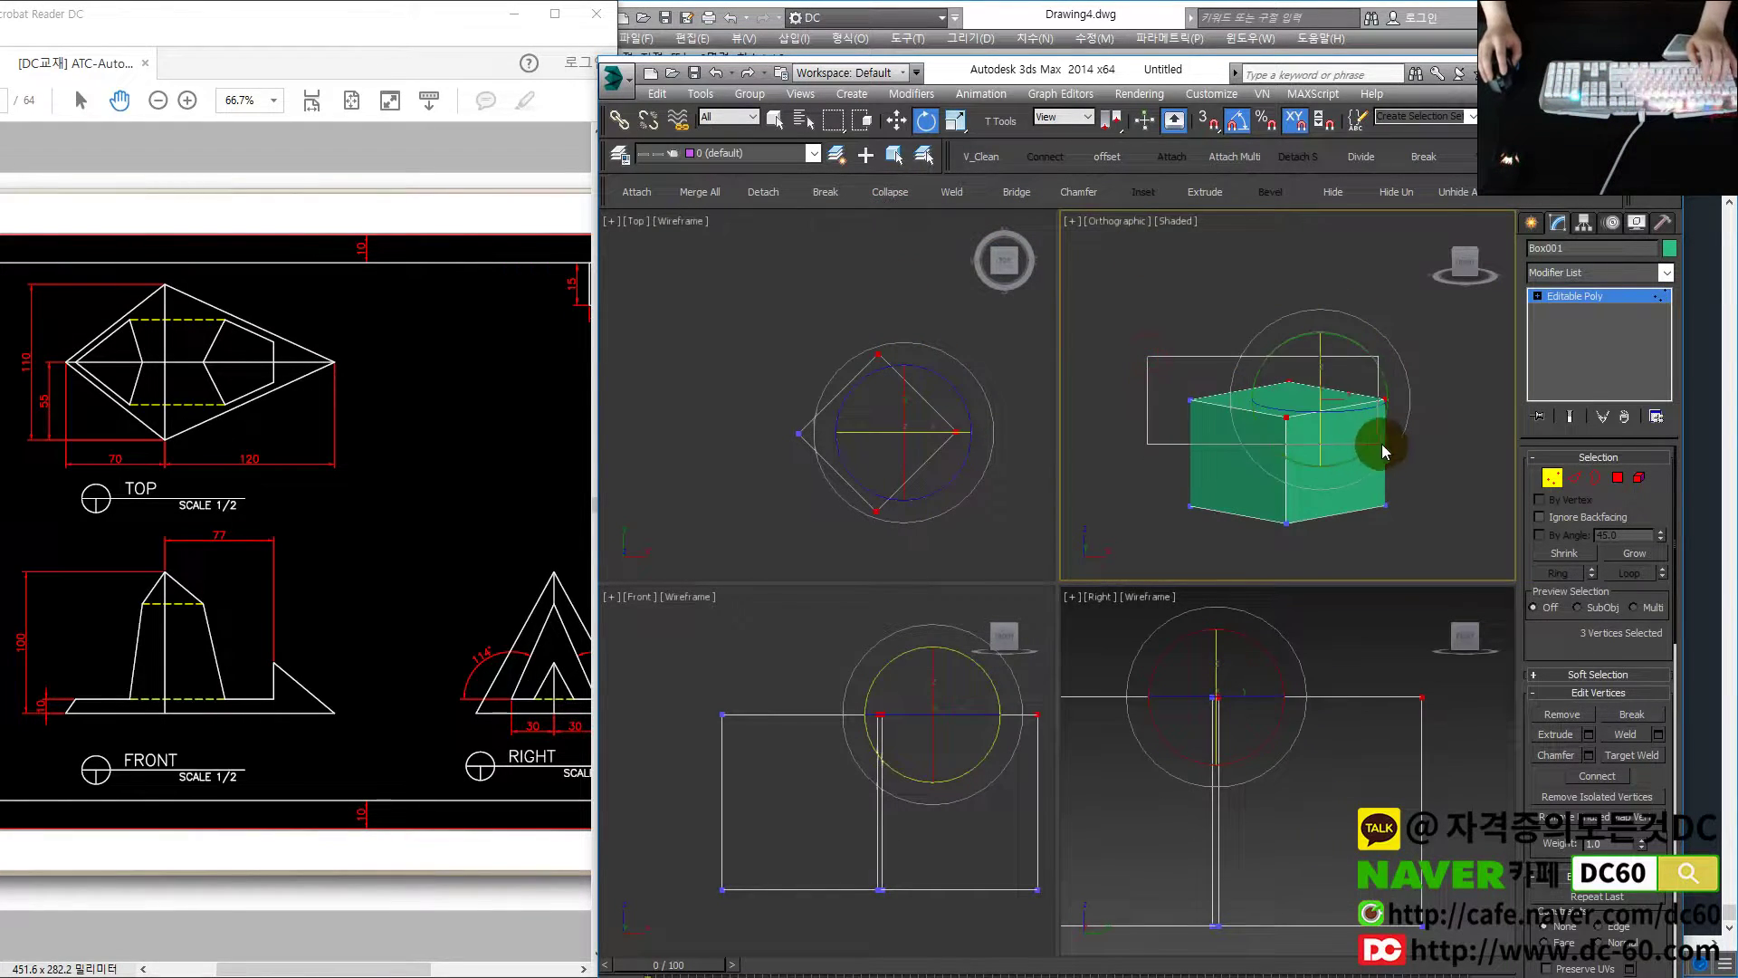
left_click(890, 191)
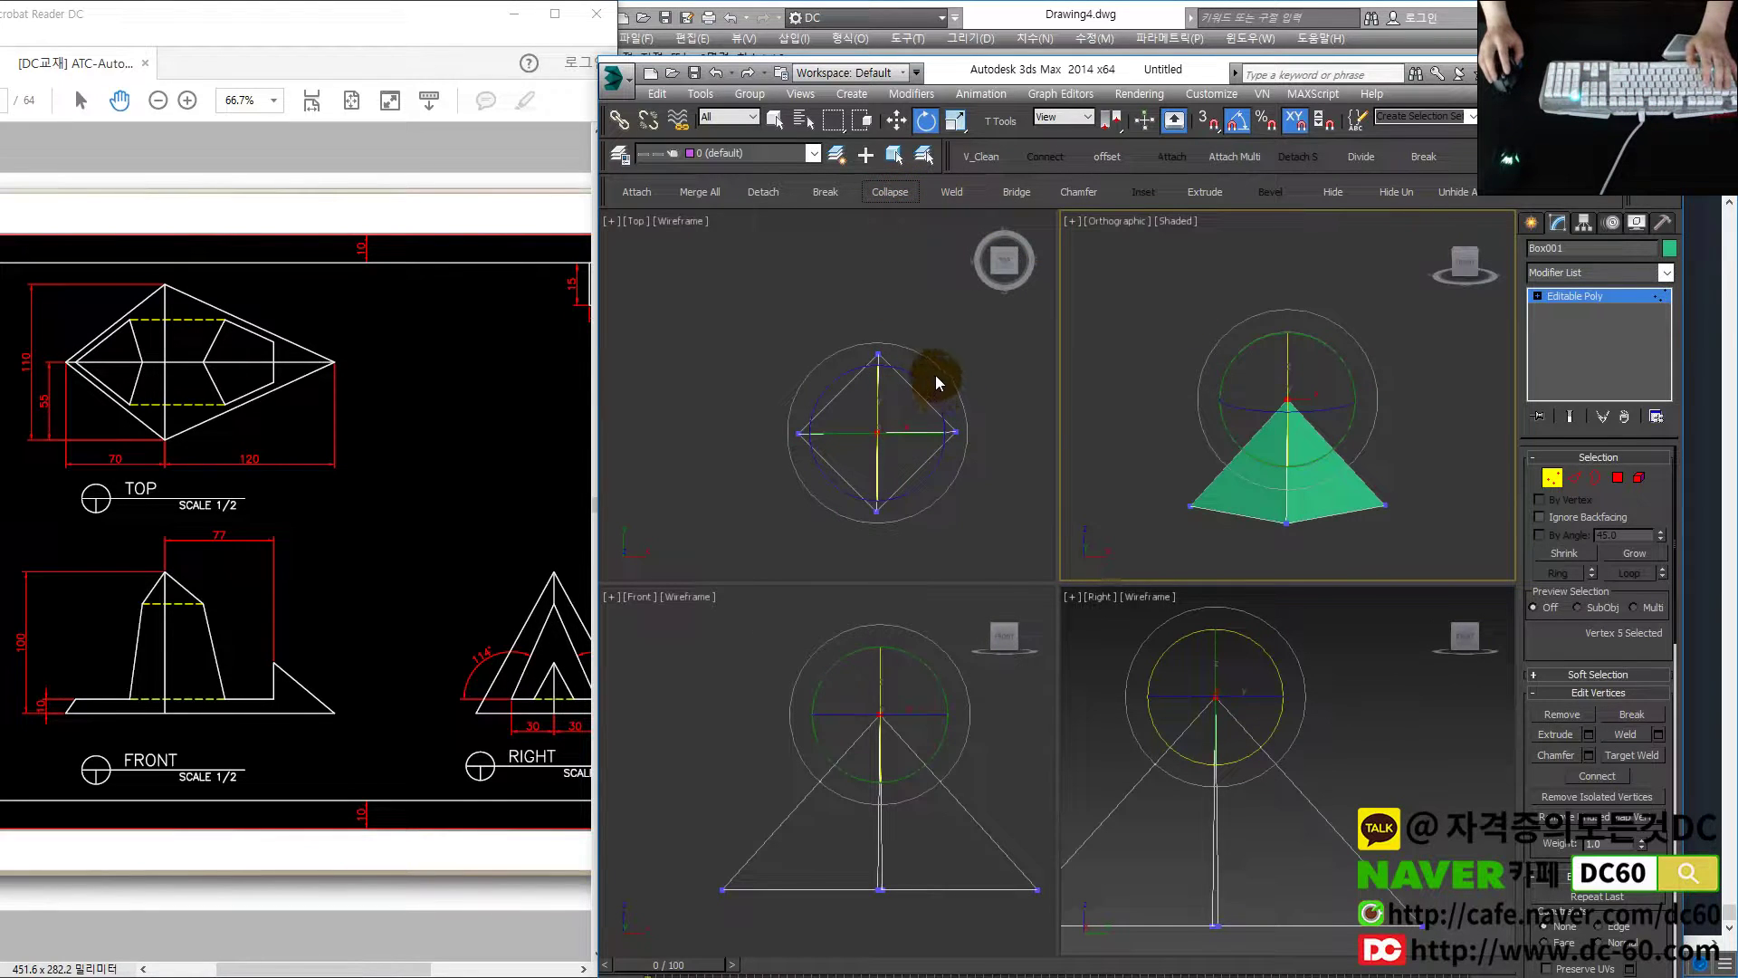
Move one base vertex outward along X in the Top view to make a kite base
left_click(955, 433)
middle_click_drag(986, 485, 921, 437)
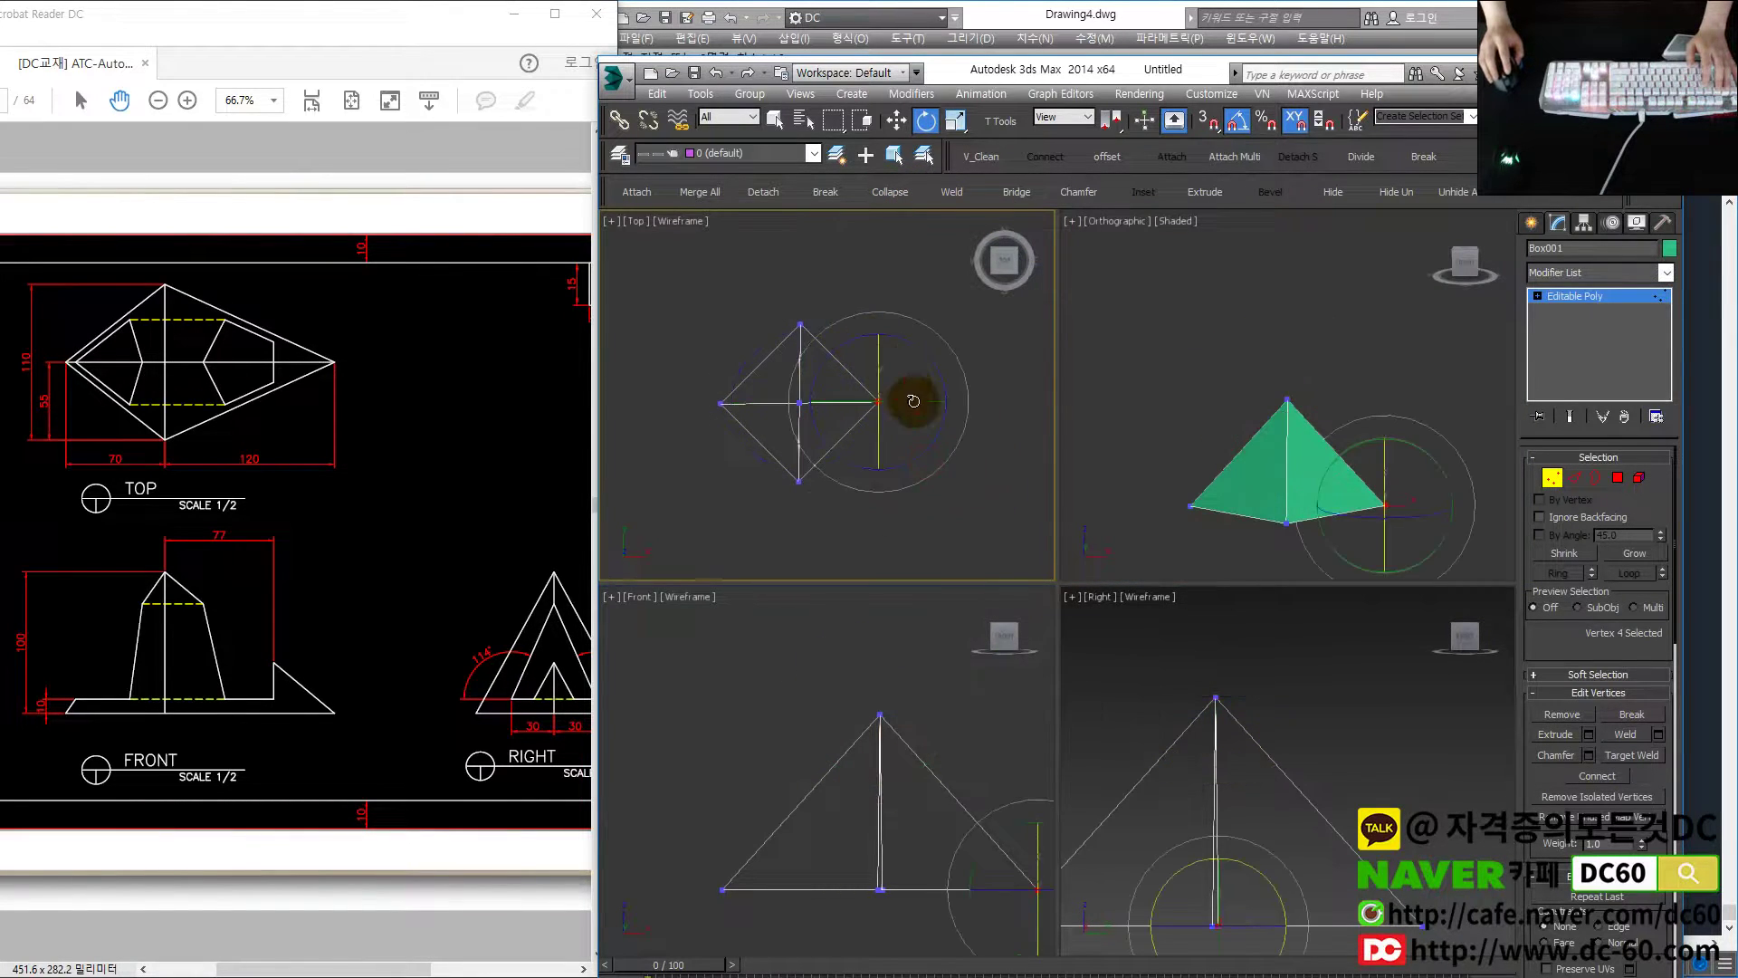
key("w")
scroll(869, 402, "down", 2)
left_click_drag(846, 401, 921, 405)
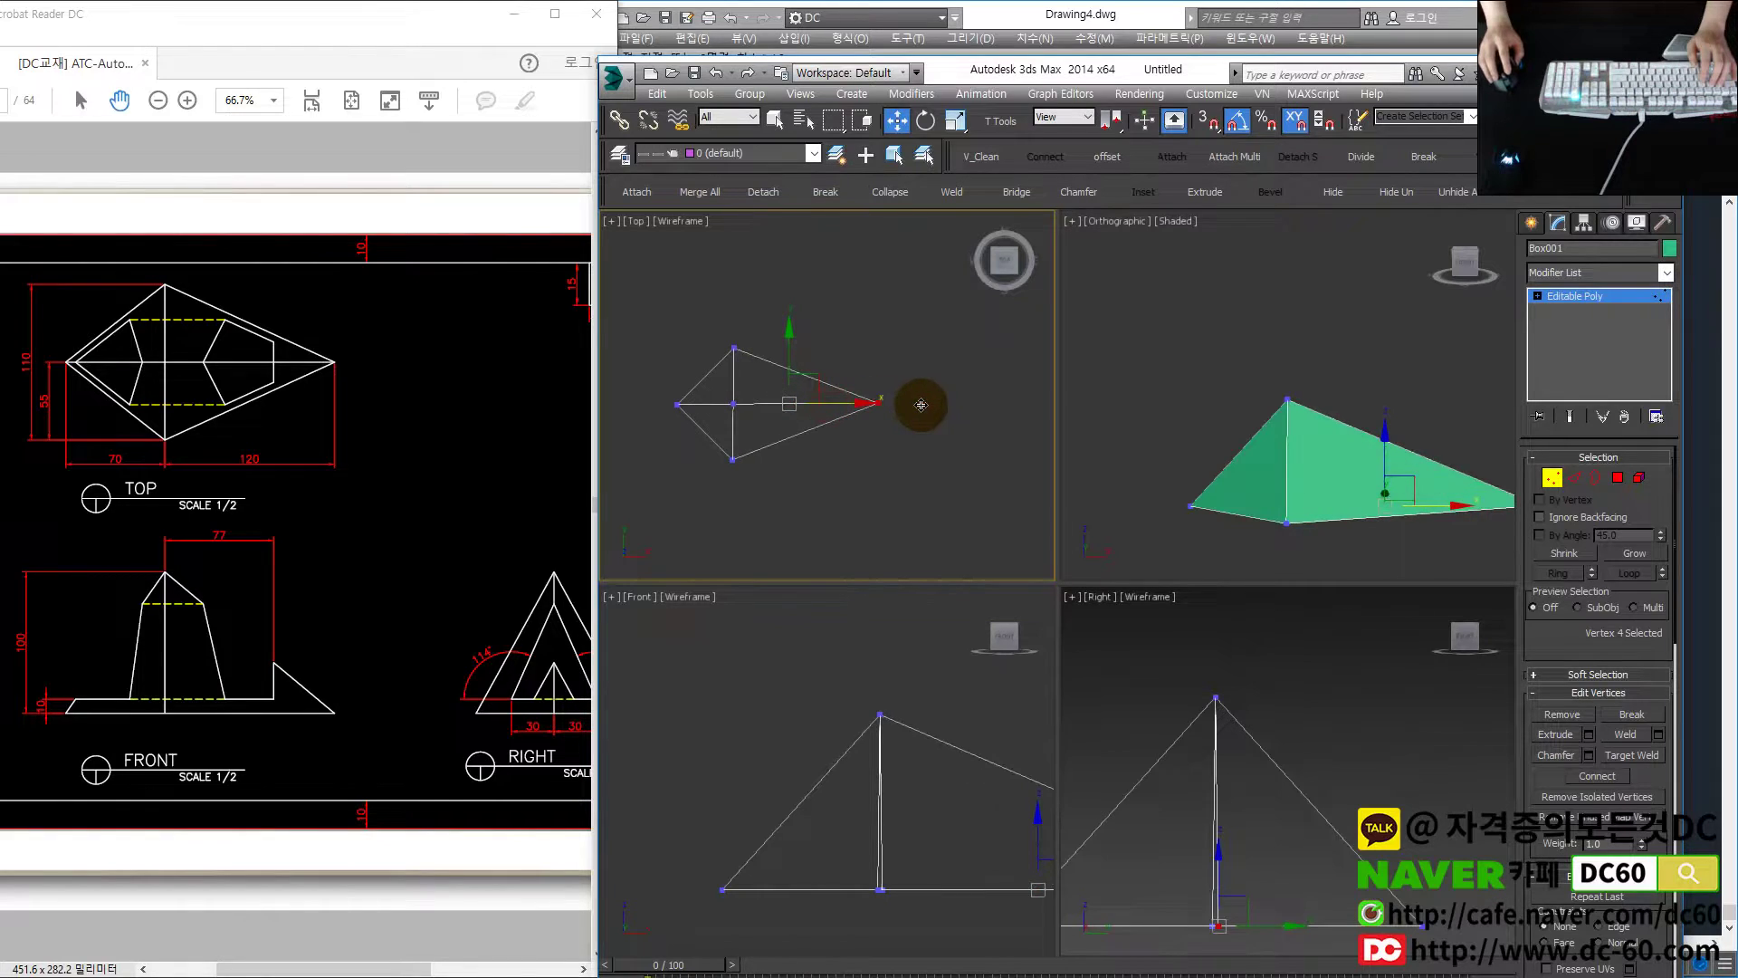
left_click(1227, 469)
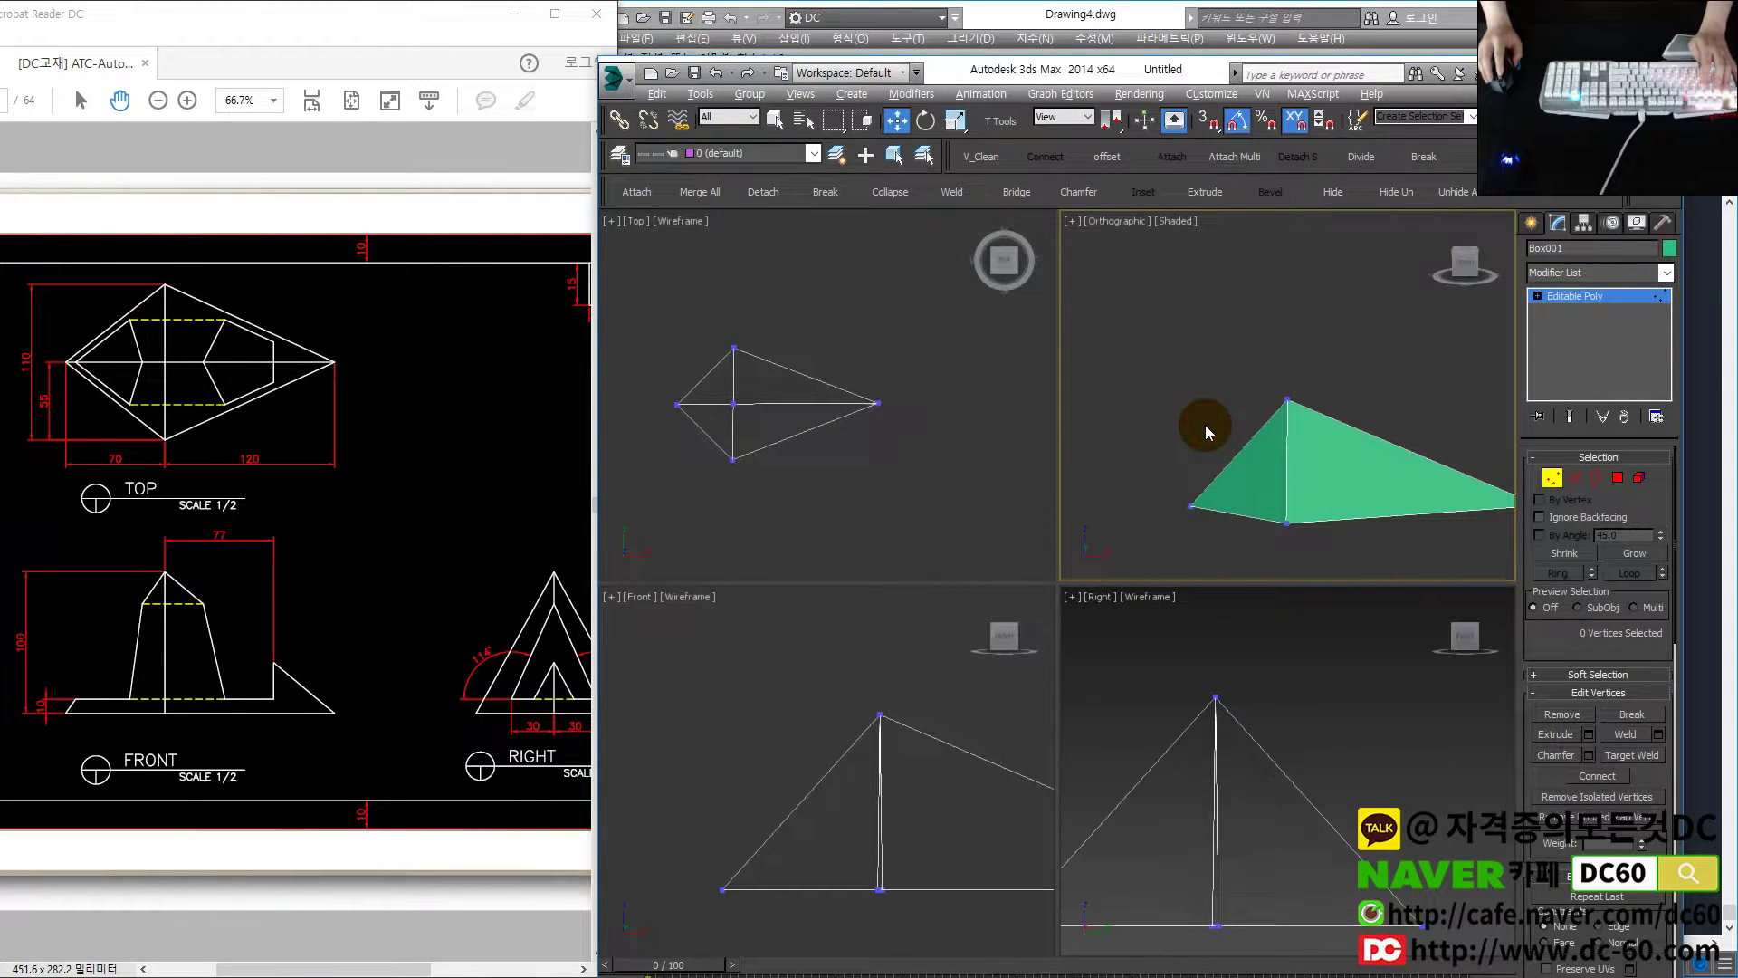
key("z")
mouse_move(1268, 508)
middle_mouse_down("alt")
mouse_move(1265, 490)
mouse_move(1225, 508)
mouse_move(1214, 426)
mouse_move(1249, 396)
mouse_move(1148, 411)
mouse_move(1260, 432)
middle_mouse_up("alt")
Orbit the shaded viewport, then switch it to the Front view
left_click(1550, 477)
scroll(1233, 413, "up", 3)
scroll(1232, 413, "down", 3)
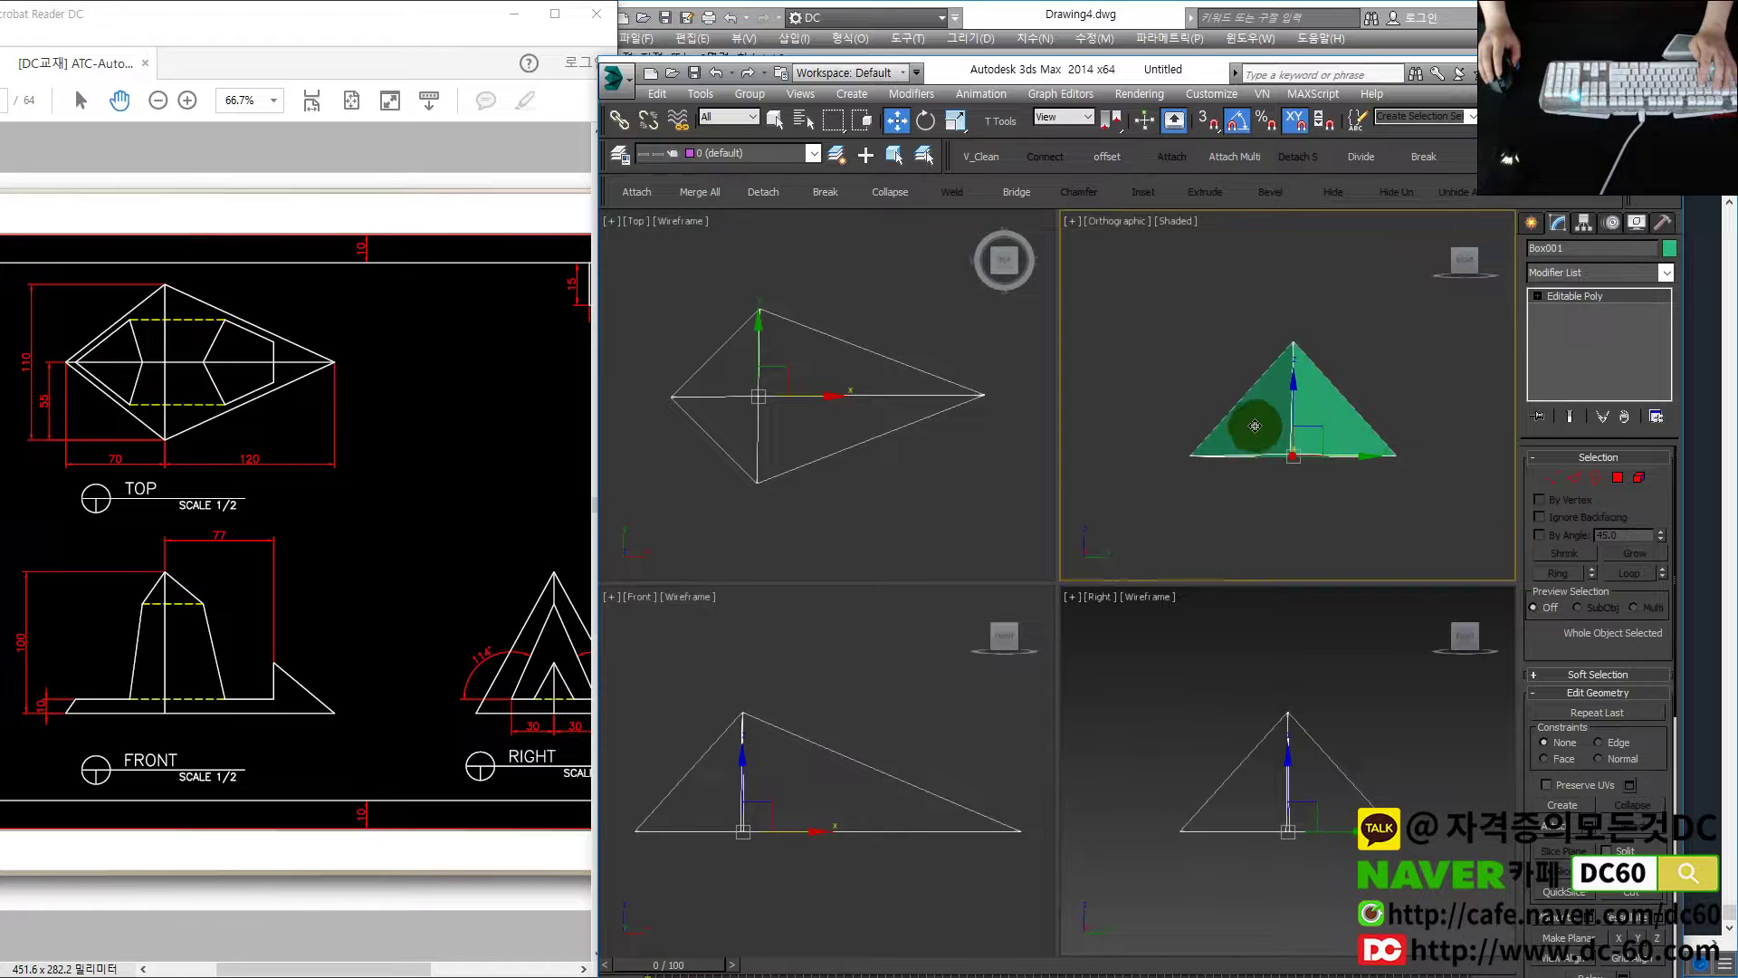
mouse_move(1305, 377)
middle_mouse_down("alt")
mouse_move(1262, 416)
mouse_move(1365, 429)
middle_mouse_up("alt")
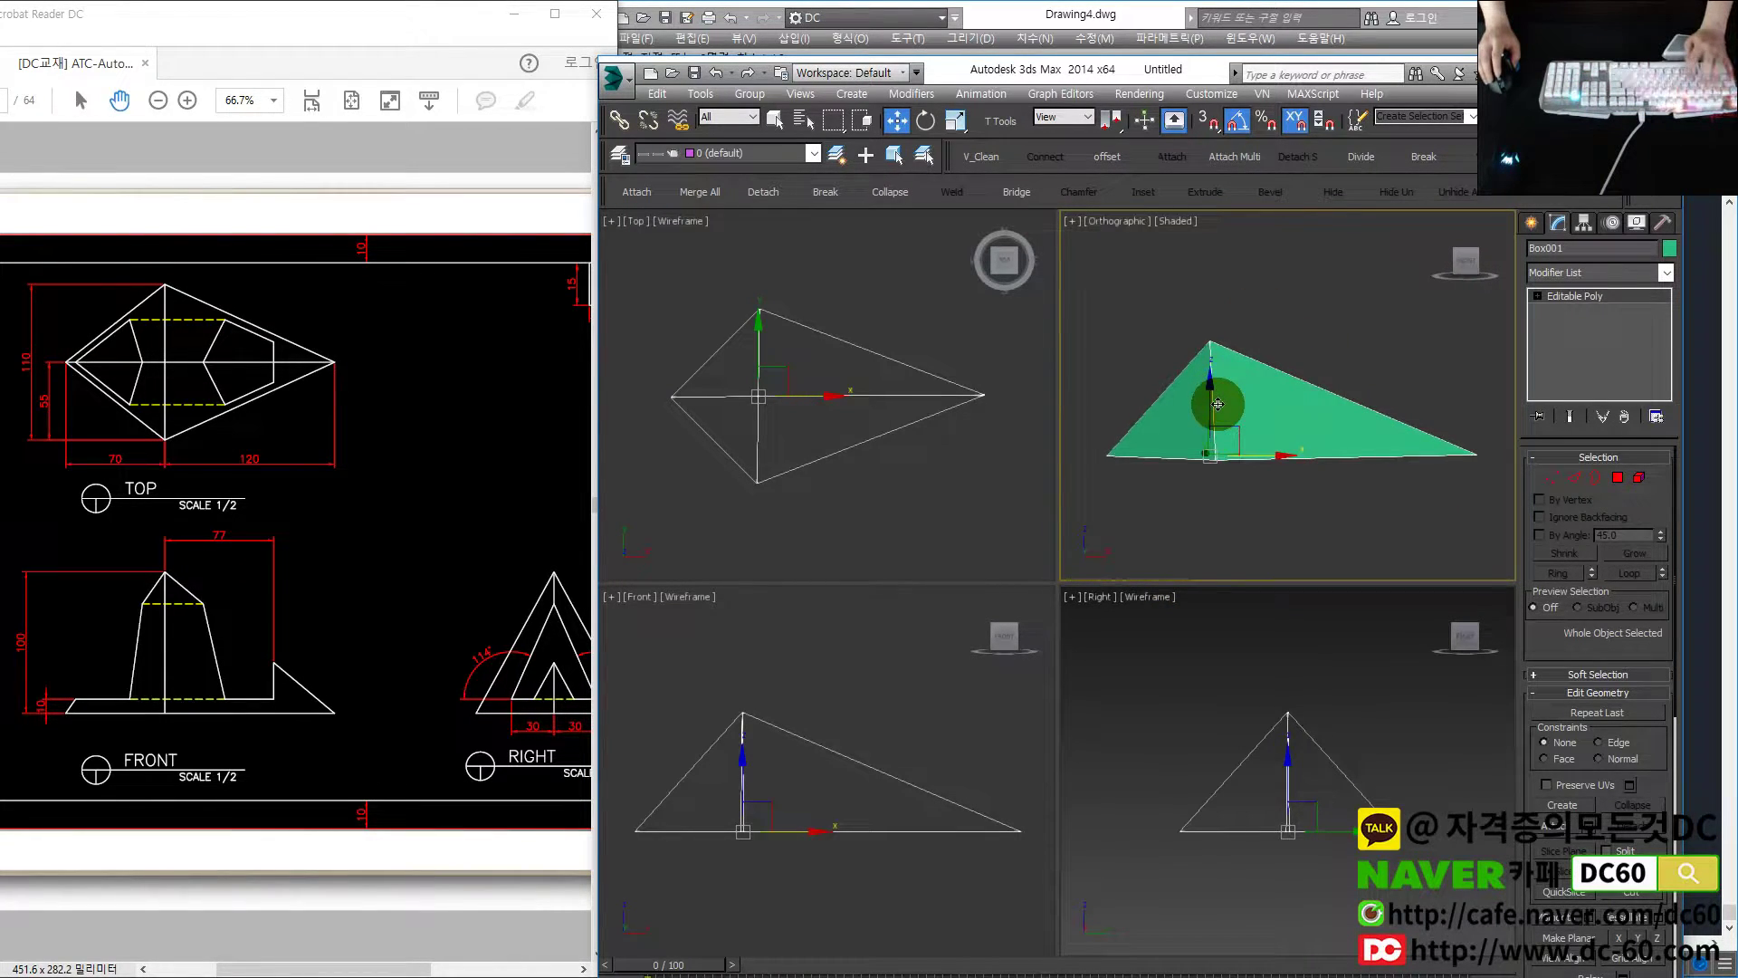
key("shift+z")
key("shift+z")
key("shift+y")
key("shift+y")
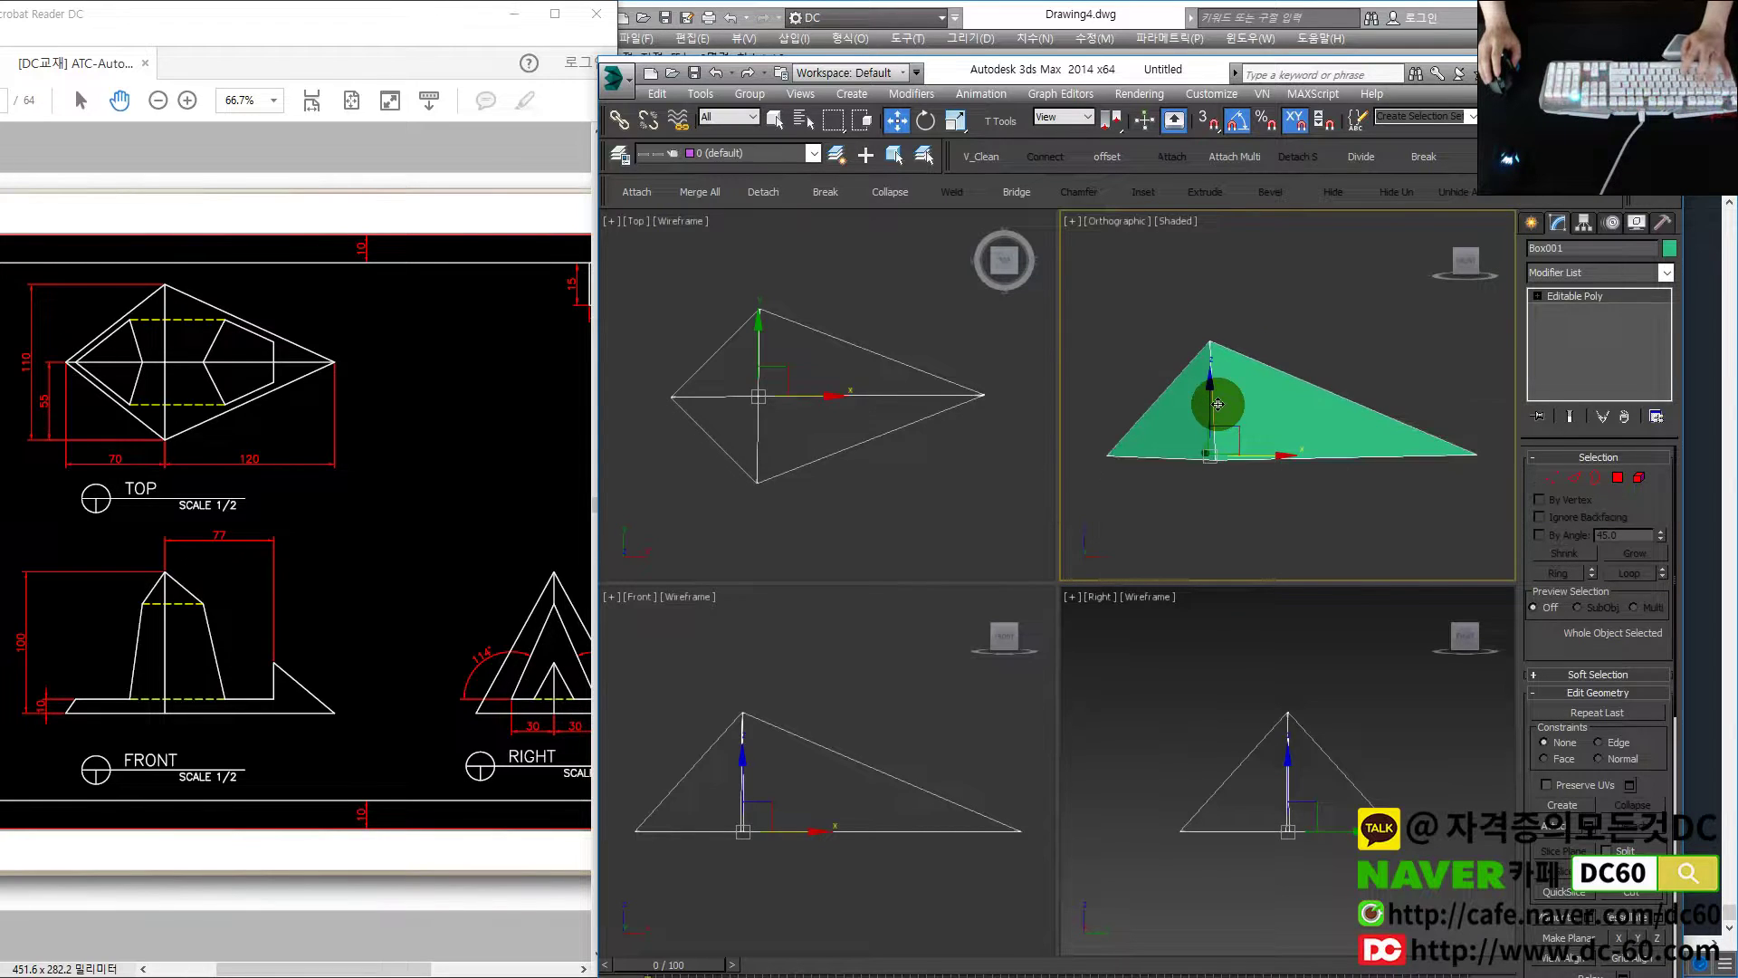
key("f")
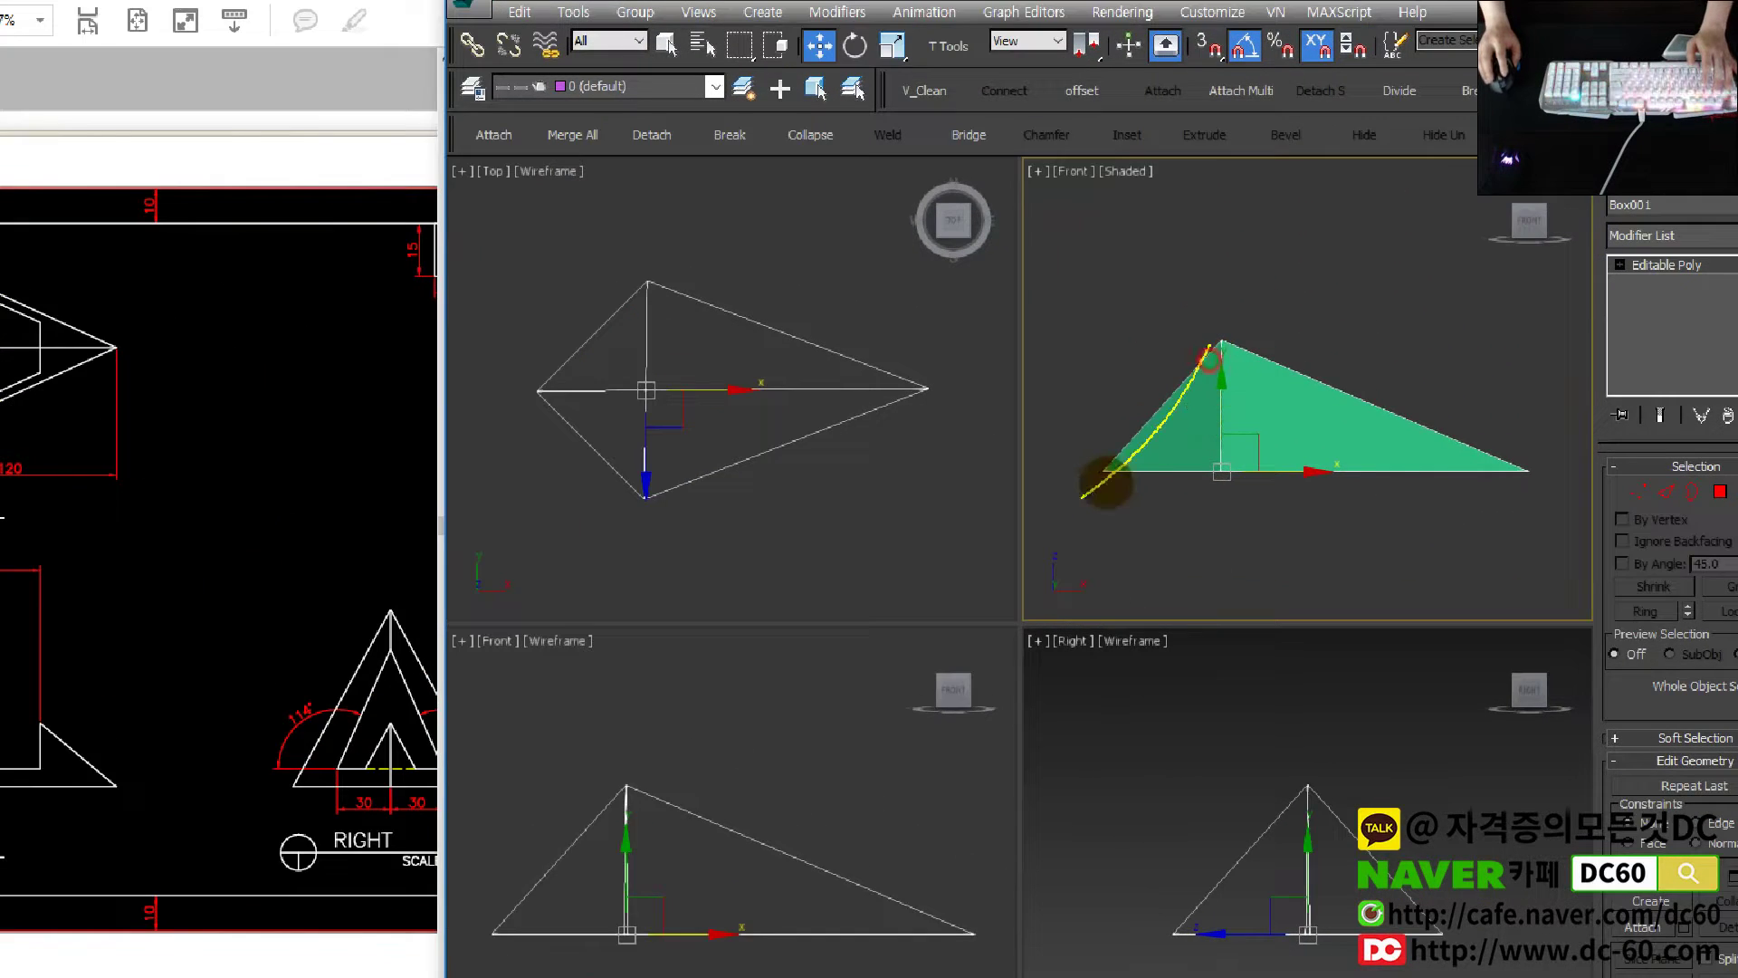
left_click_drag(1209, 310, 1607, 471)
key("Escape")
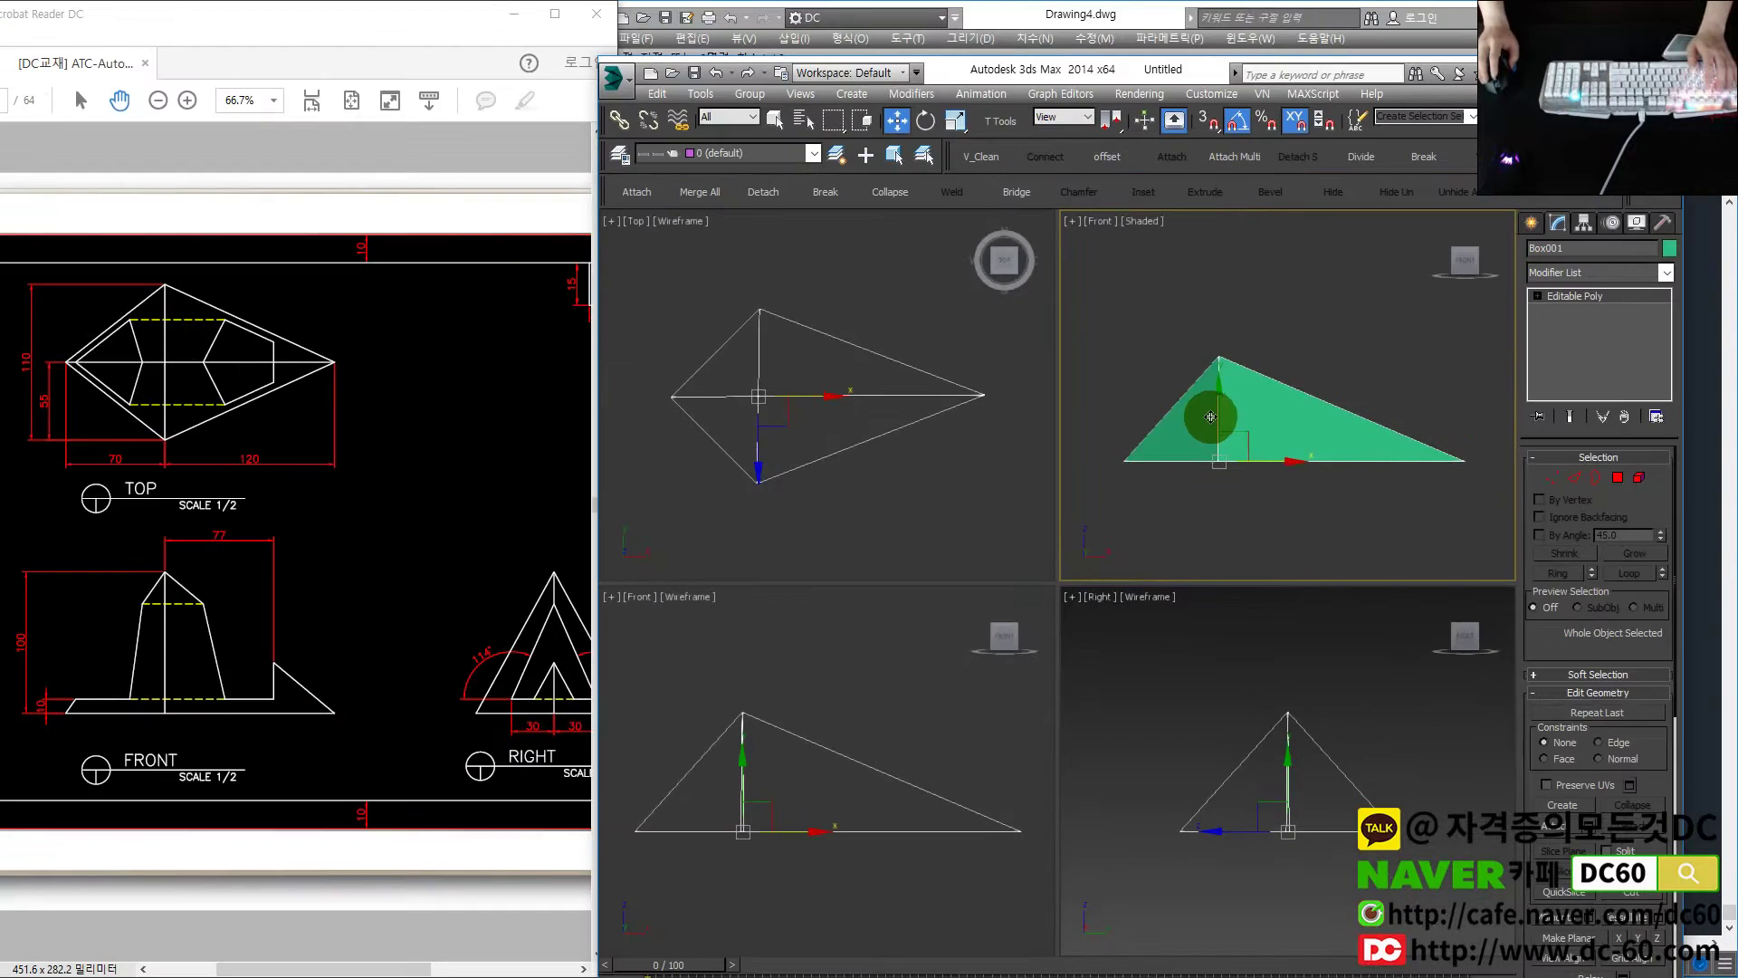
Move the apex vertex higher, exit Vertex mode and return to AutoCAD
key("1")
scroll(1197, 344, "down", 2)
left_click_drag(1229, 395, 1250, 328)
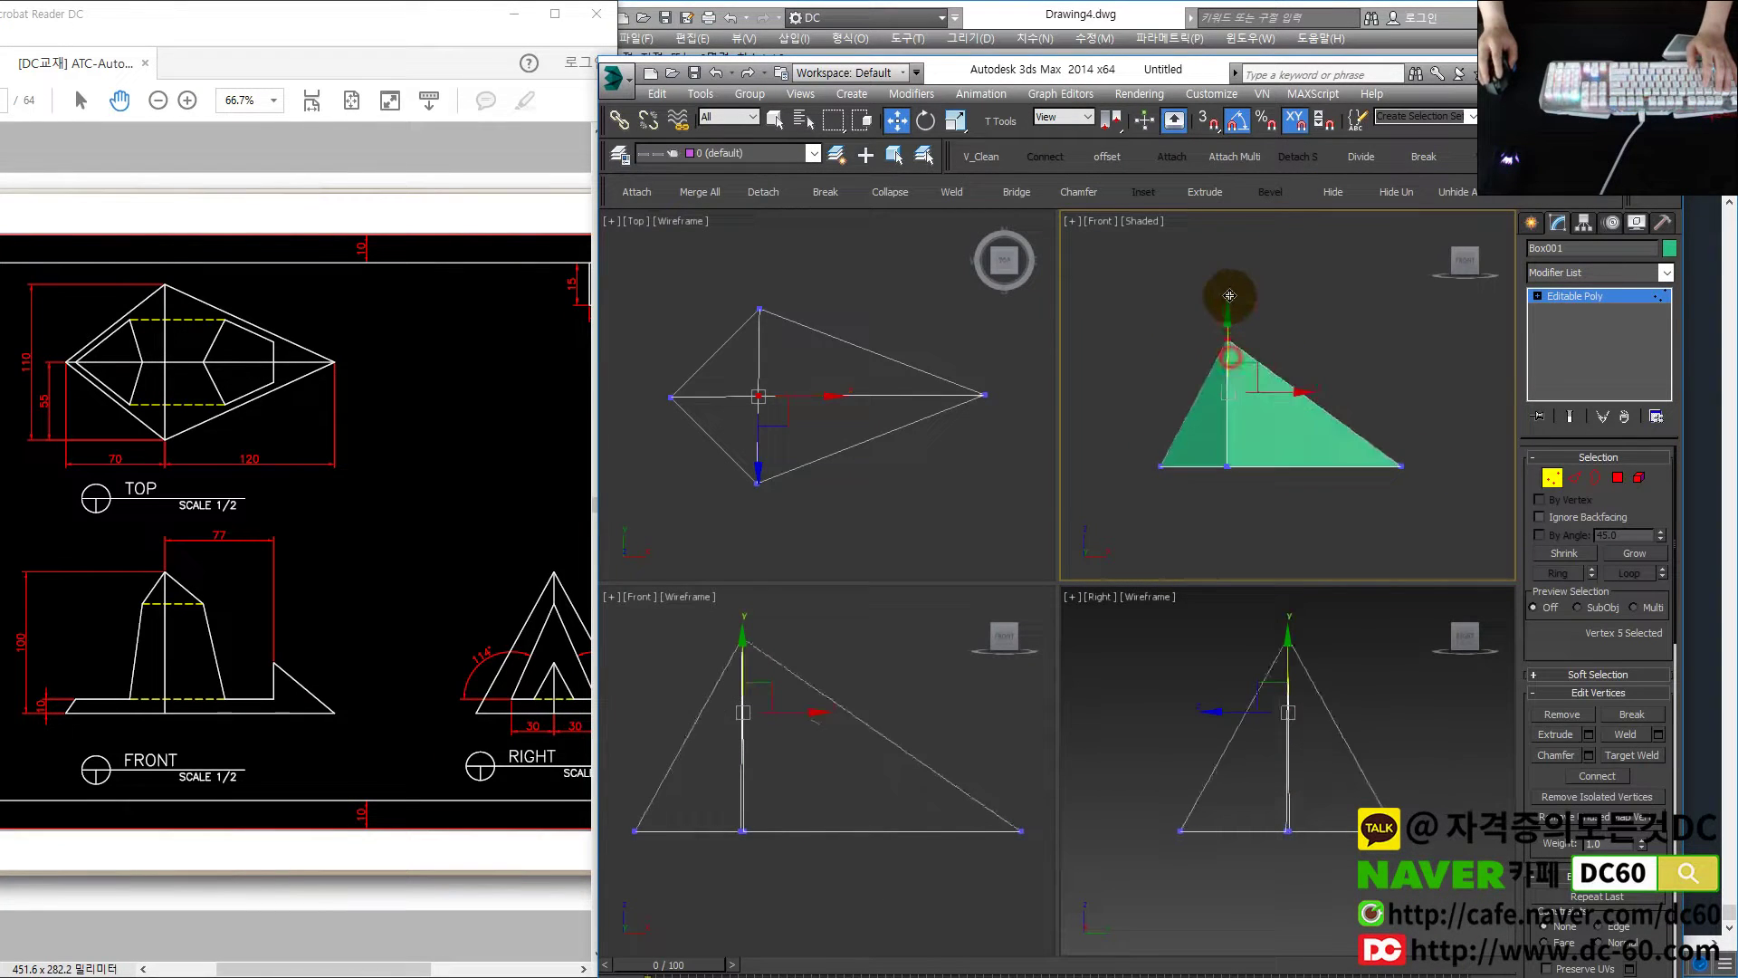
left_click(1545, 473)
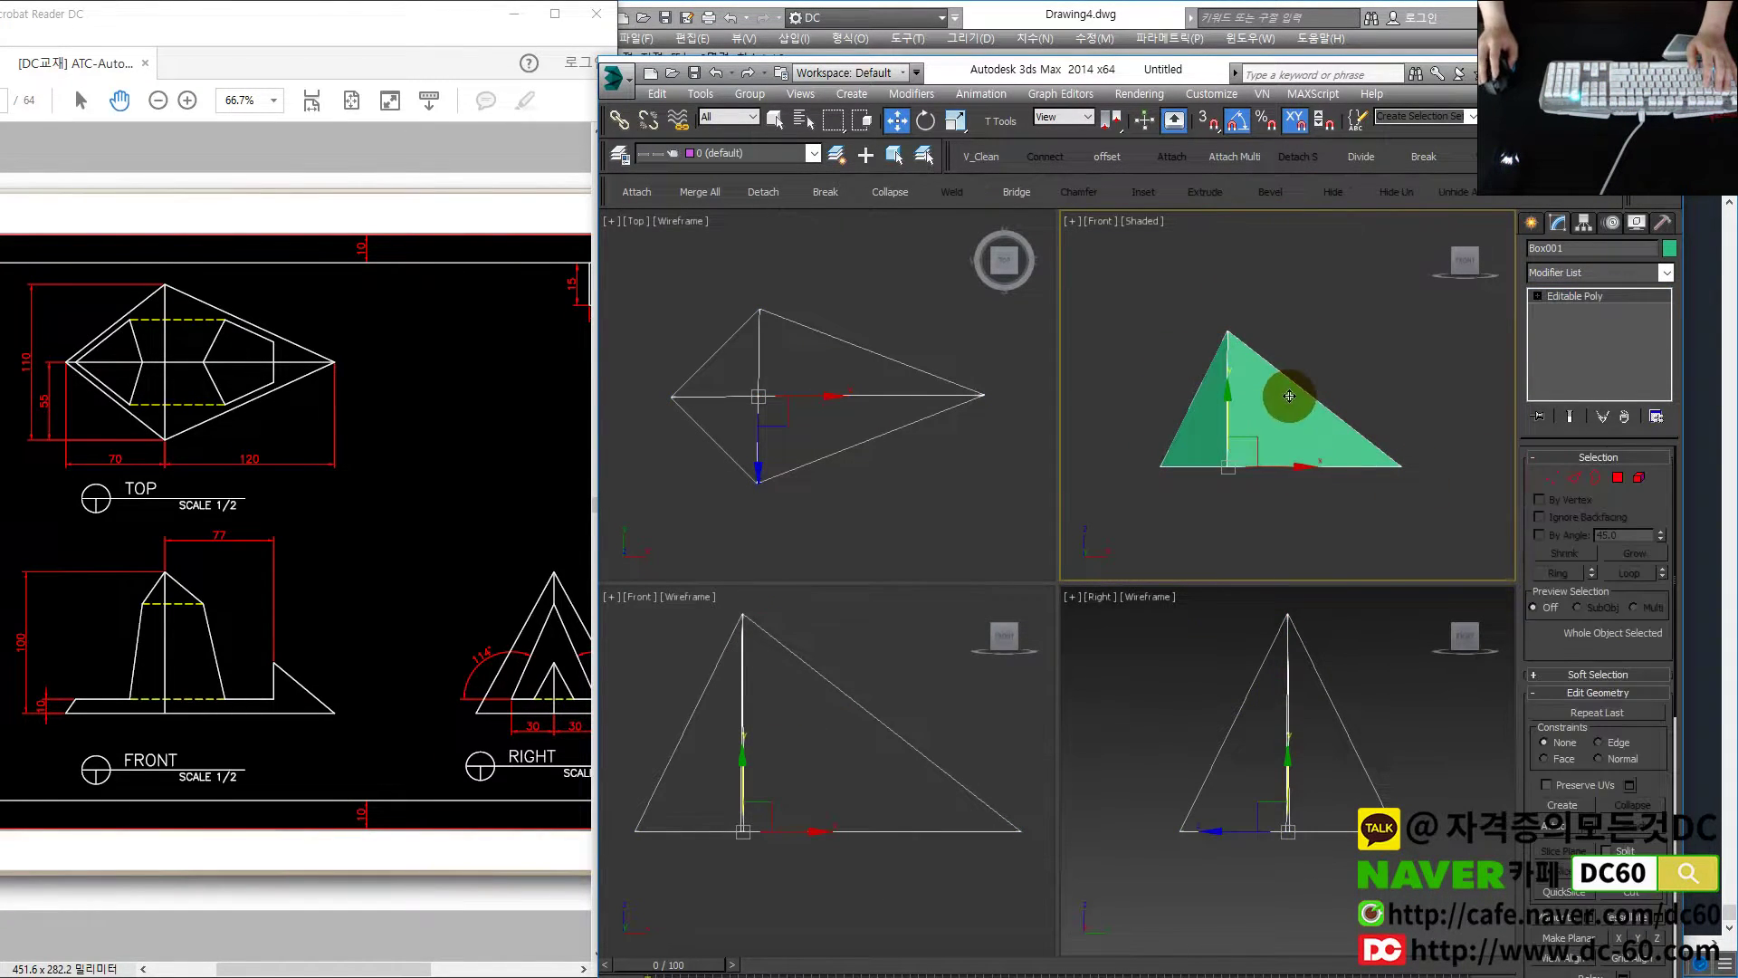
left_click(1079, 16)
Trim the front rectangle's edges outside the triangle and erase the leftover edge
middle_click_drag(1027, 640, 1120, 605)
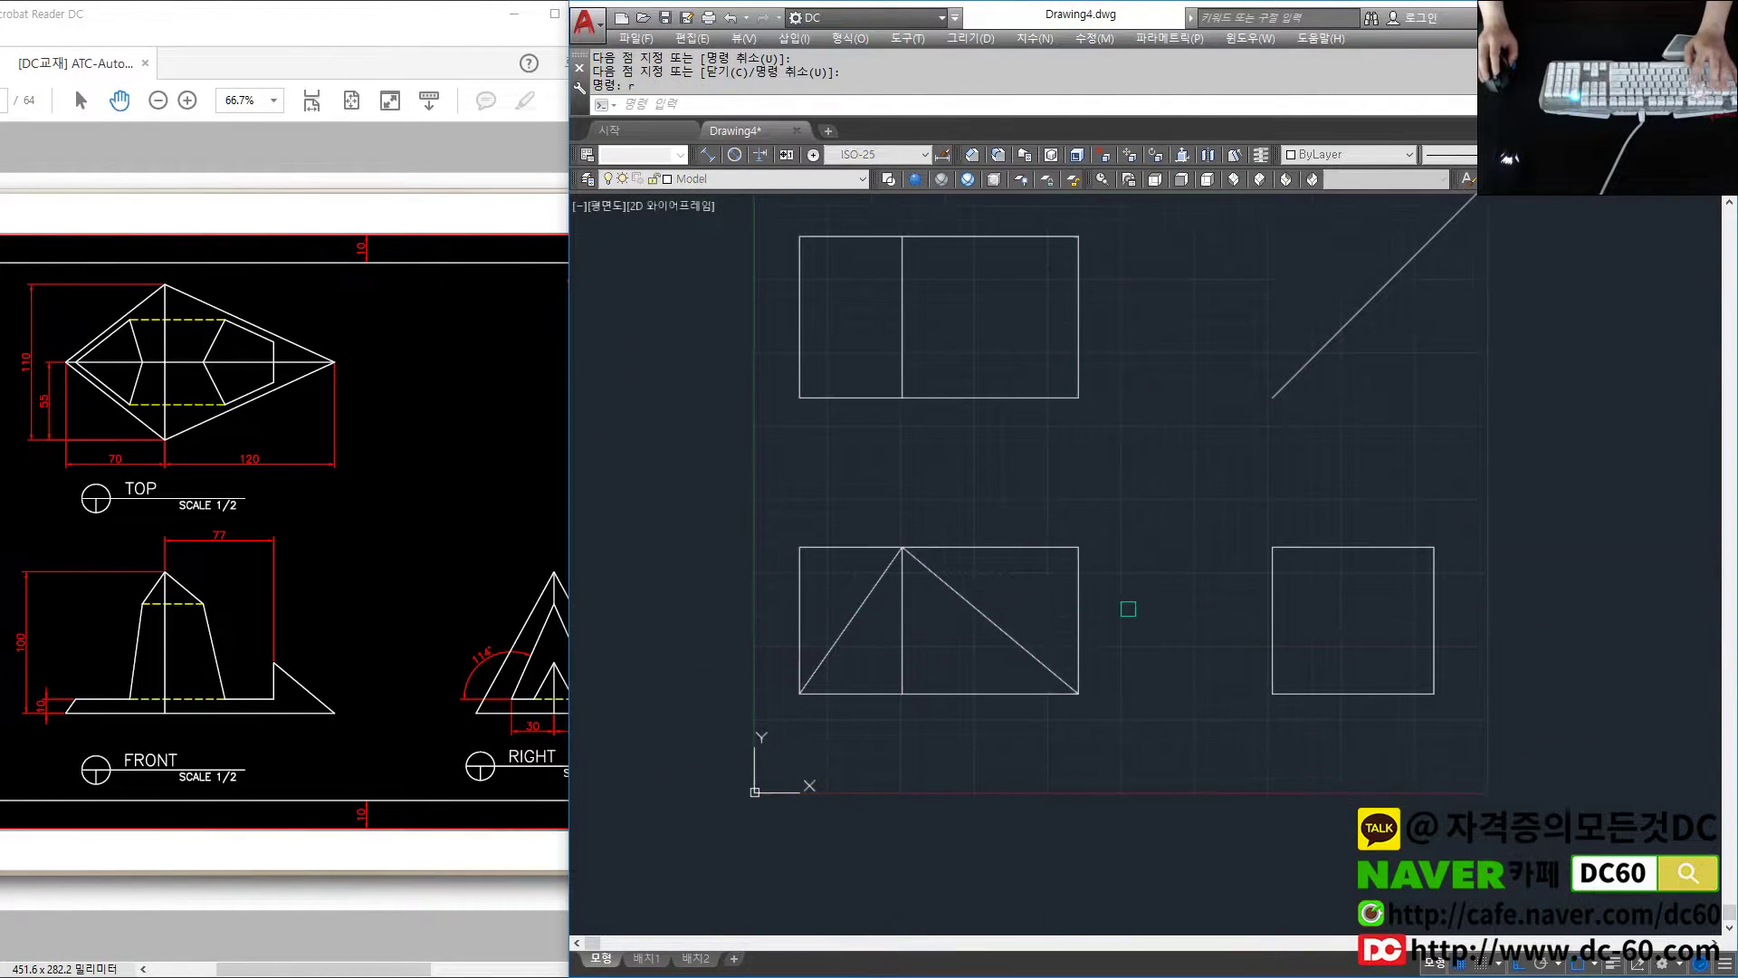
type("tr")
key("Return")
key("Return")
left_click(812, 534)
left_click(835, 609)
type("e")
key("Return")
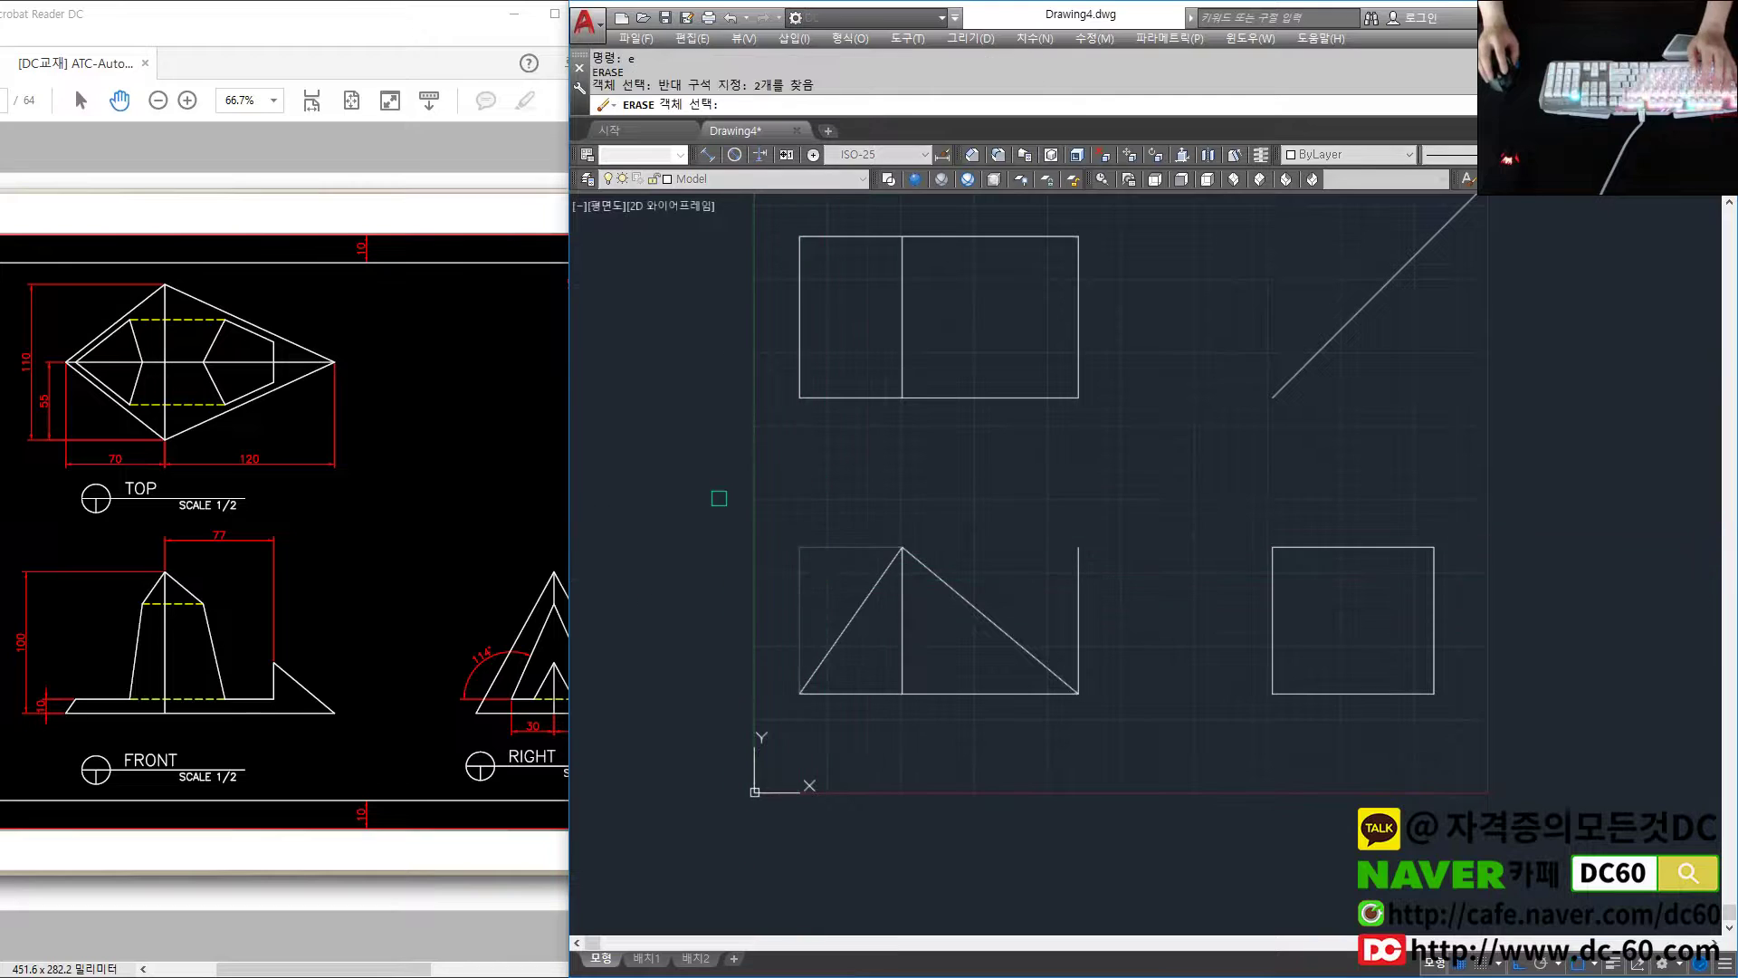
left_click(1101, 574)
left_click(1049, 534)
key("Return")
middle_click_drag(1049, 533, 1030, 544)
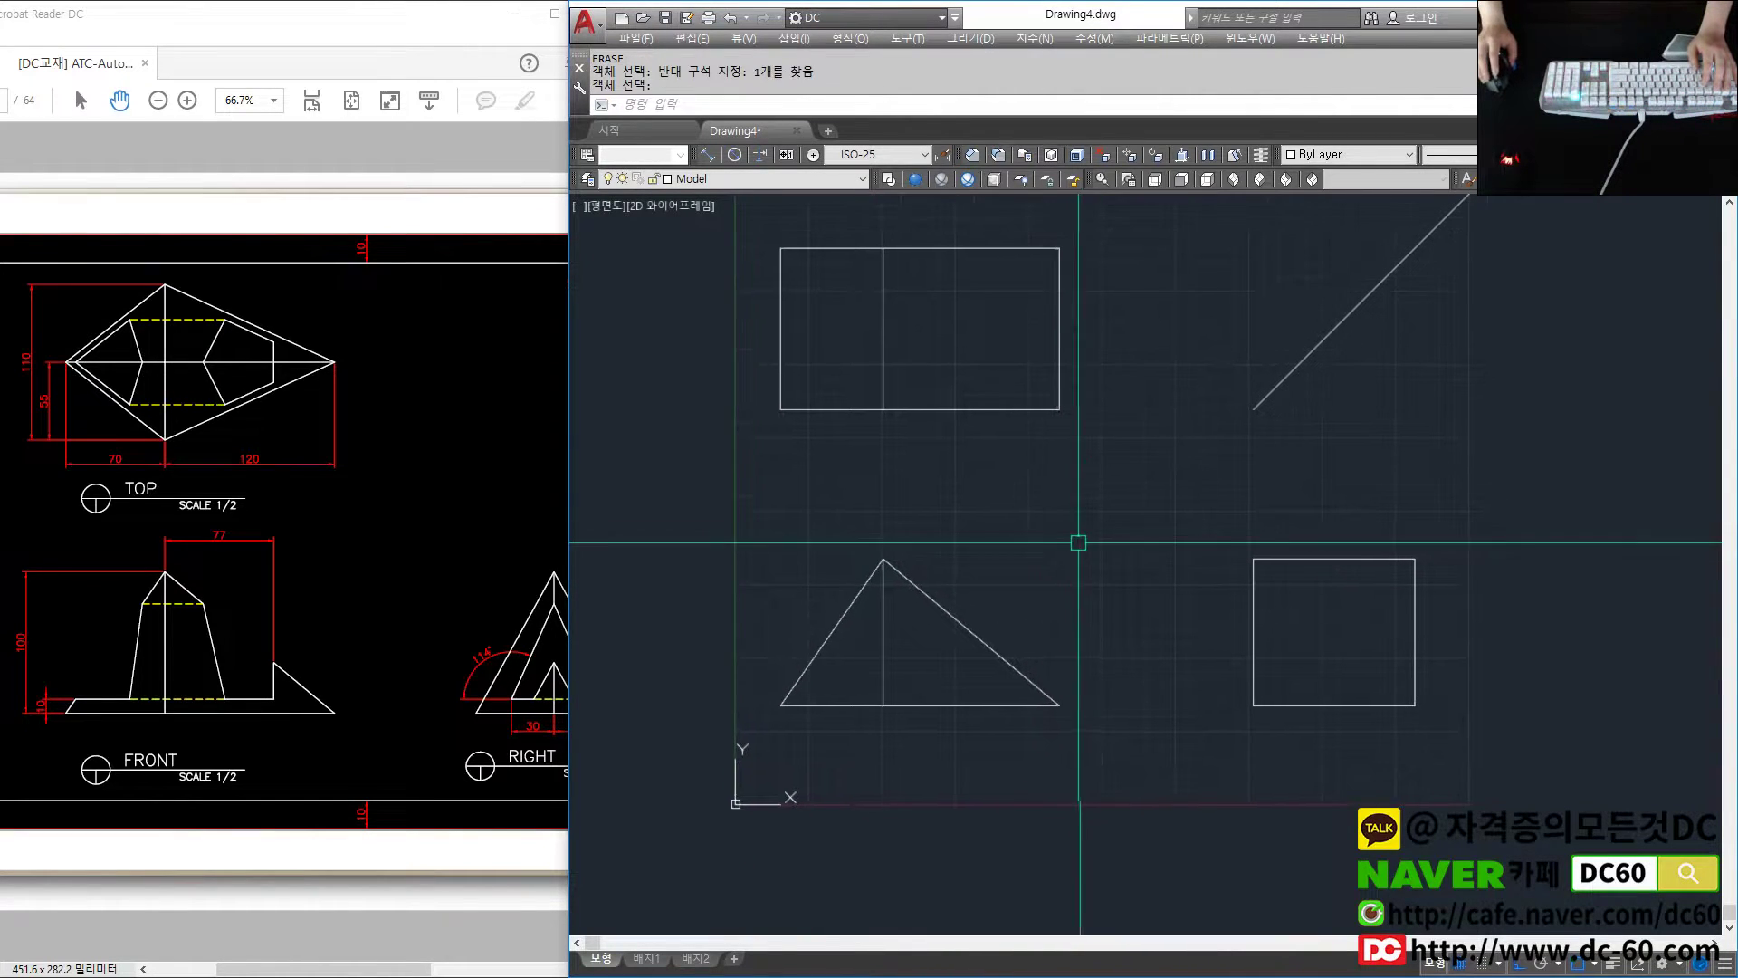
Draw a trial diagonal line from the top rectangle's corner, then erase it
type("l")
key("Return")
left_click(1026, 534)
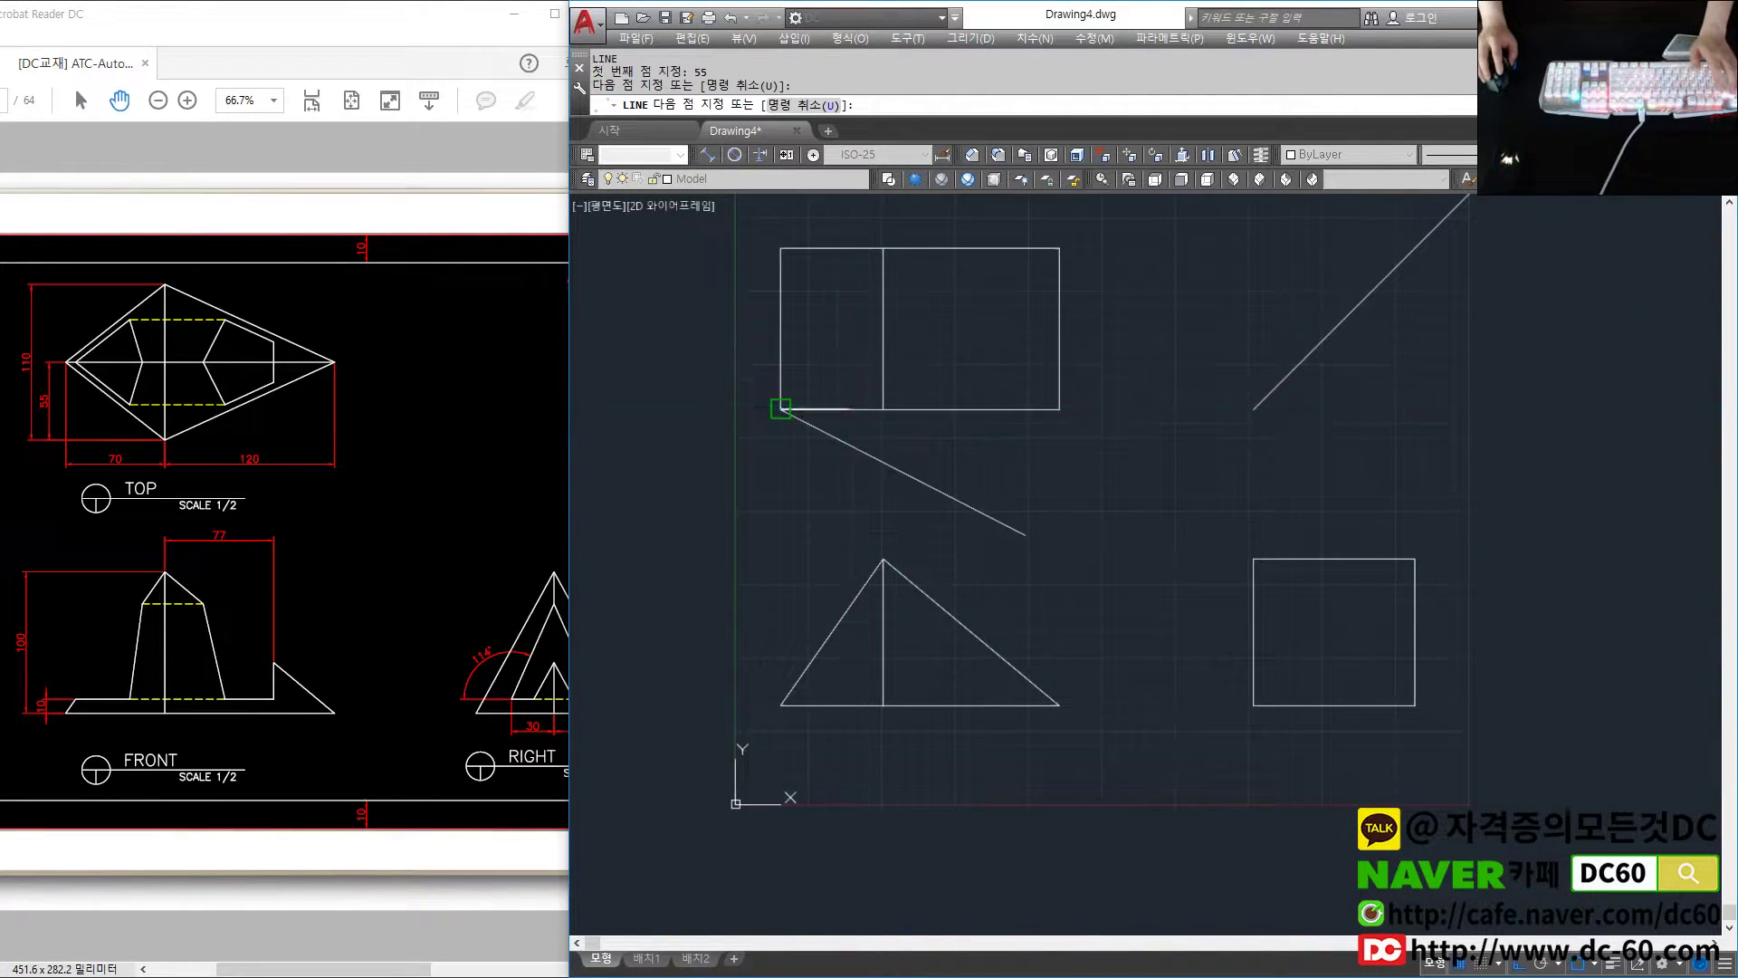
left_click(780, 410)
key("Escape")
type("e")
key("Return")
left_click(849, 442)
key("Return")
Offset the top rectangle's edge and the right square's edge inward by 55
type("o55")
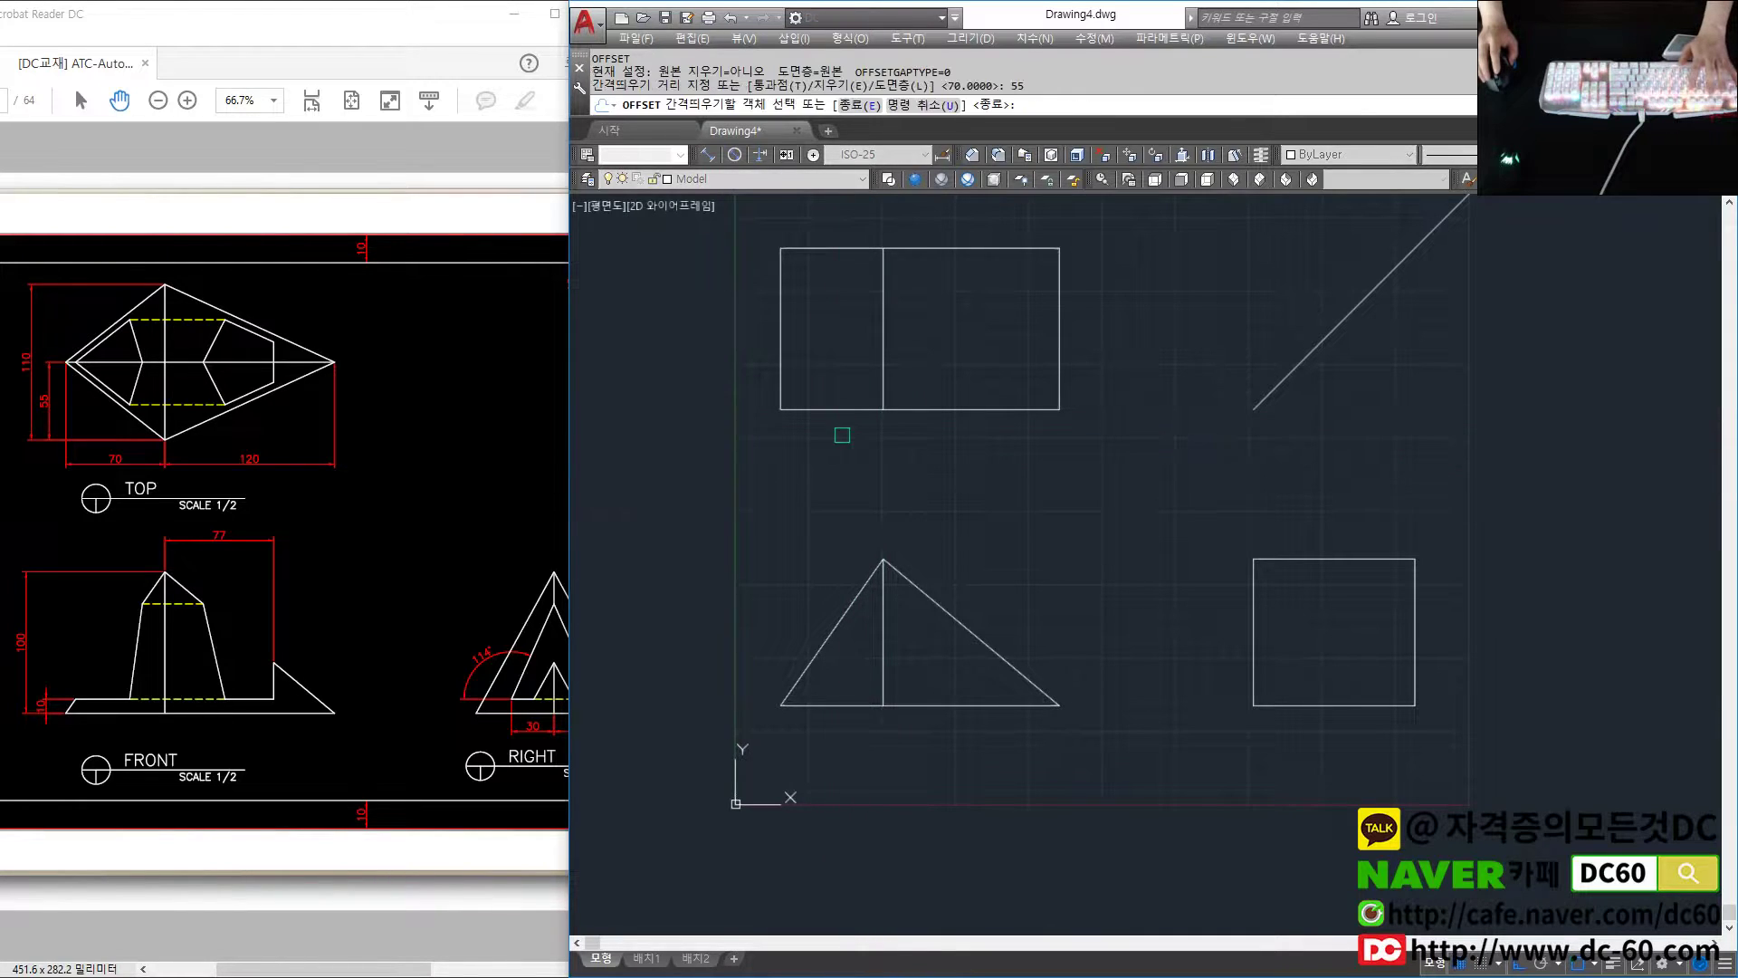
left_click(850, 409)
left_click(856, 377)
left_click(1258, 623)
left_click(1303, 633)
key("Escape")
middle_click_drag(1295, 643, 1216, 634)
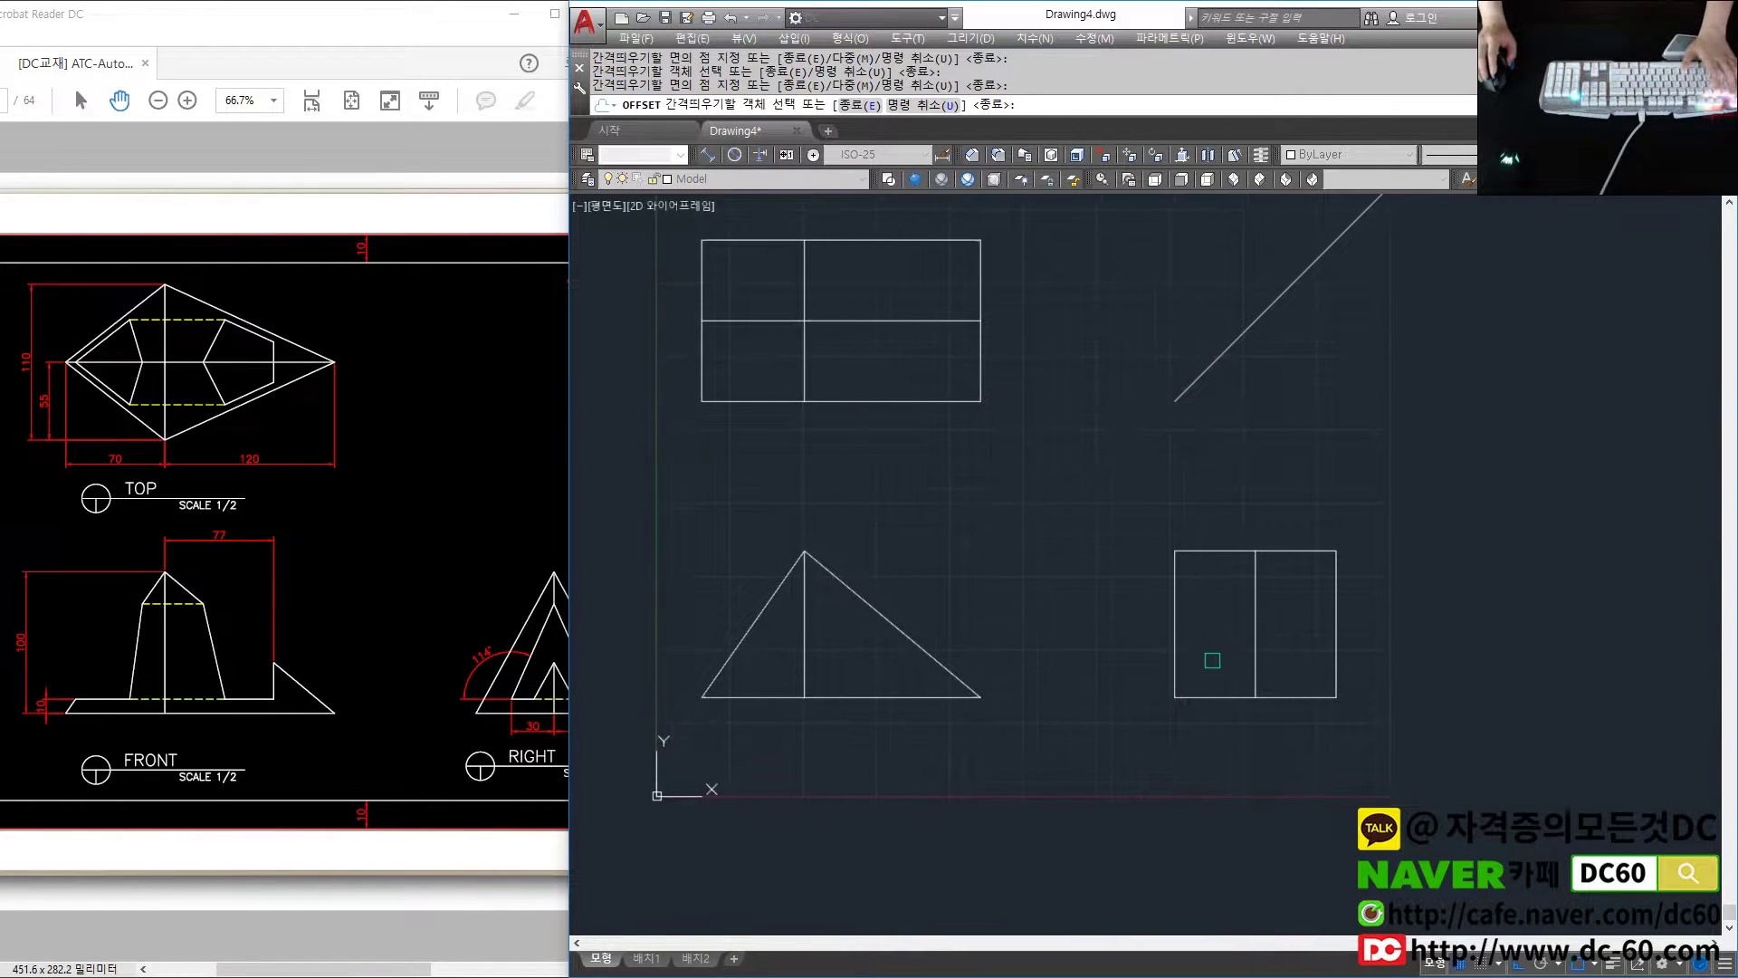
Draw the right-view triangle from the square's bottom corners to its mid-top, then erase the square
type("l")
key("Return")
left_click(1175, 697)
left_click(1255, 551)
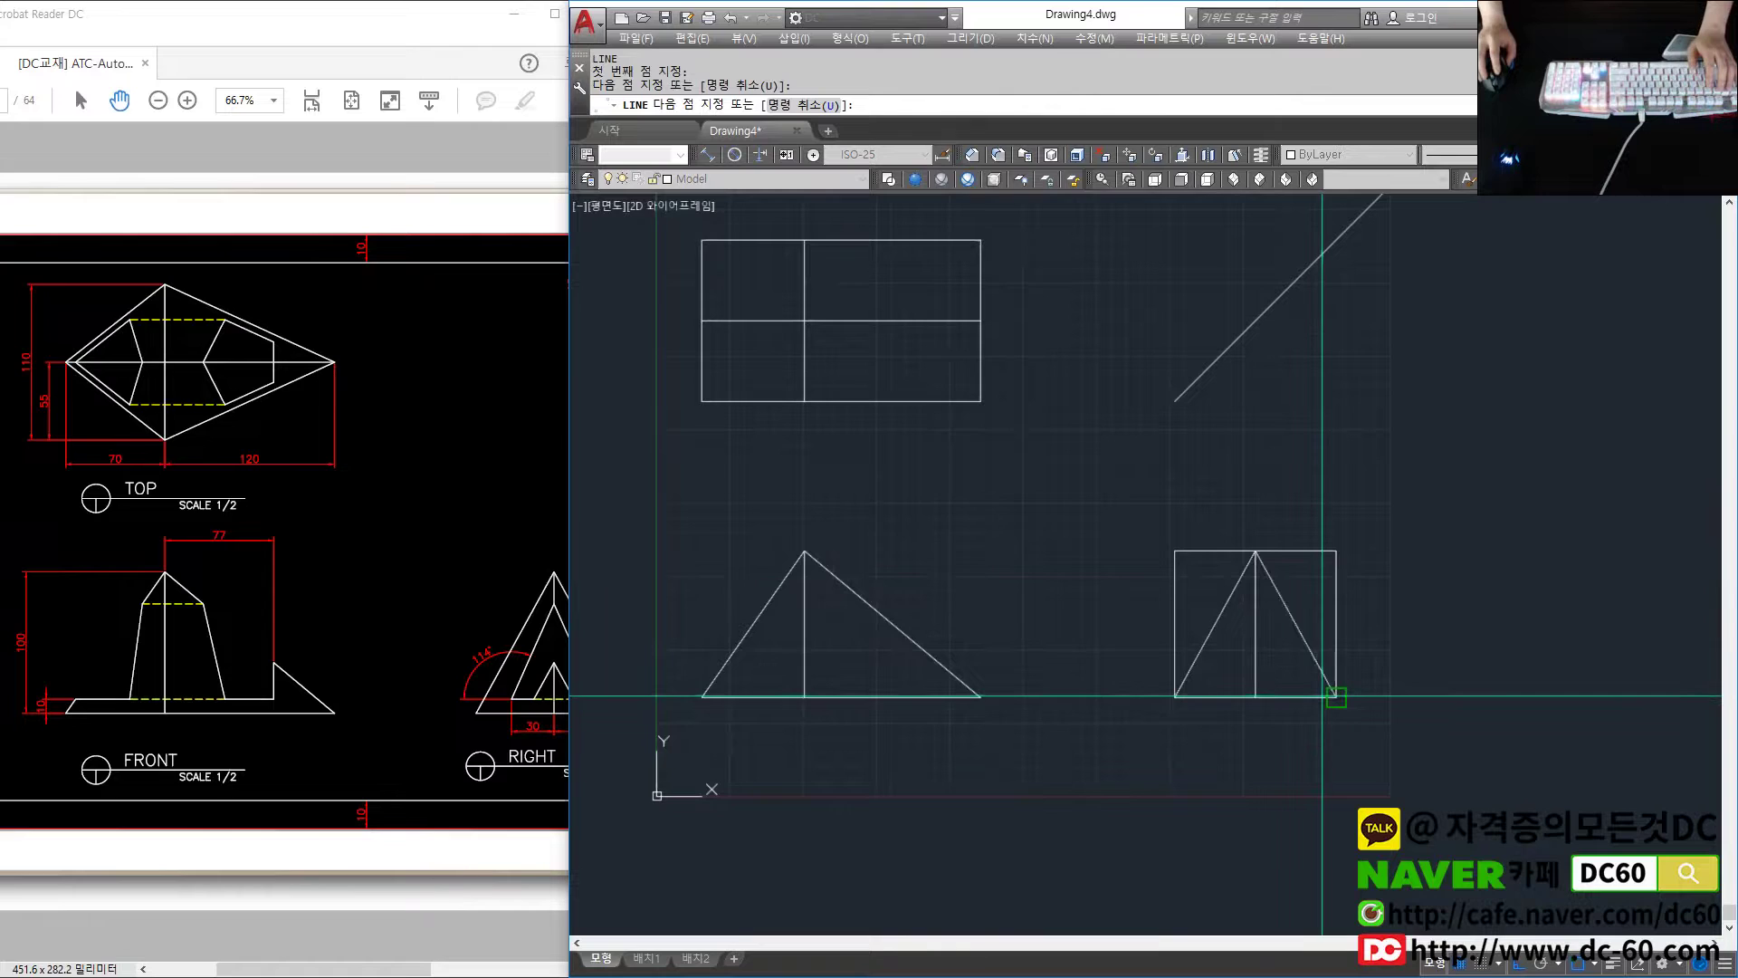
left_click(1336, 697)
key("Escape")
type("e")
key("Return")
left_click(1303, 551)
key("Return")
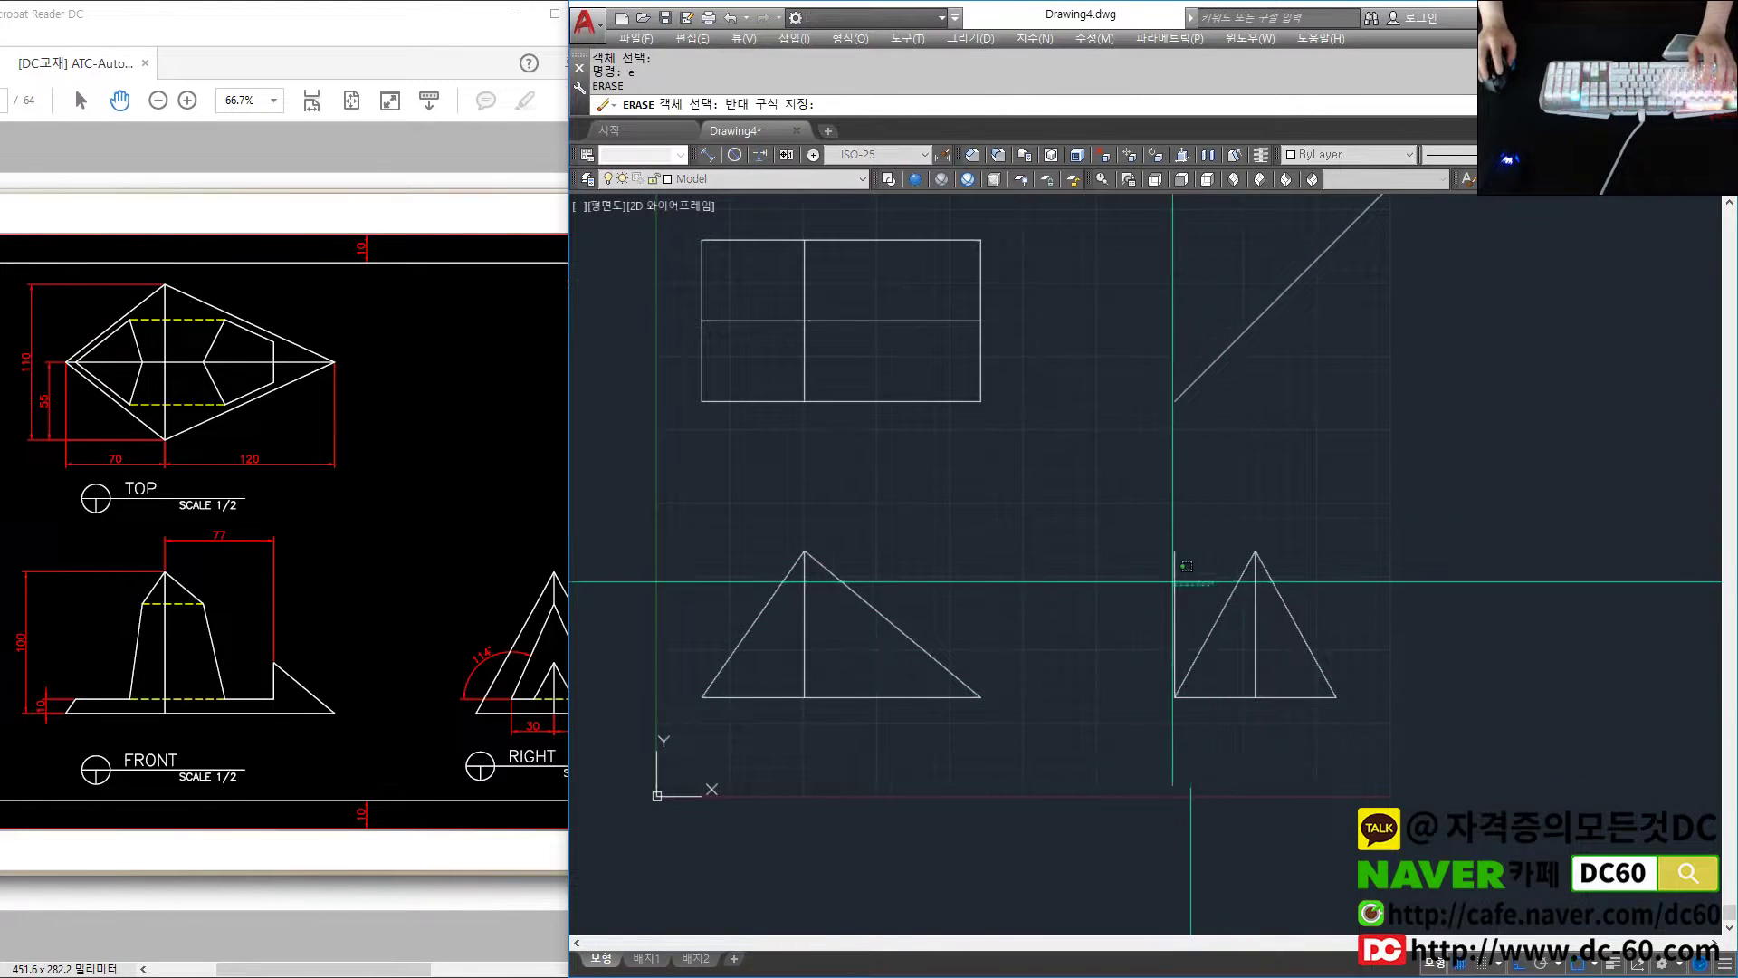
Draw the top-view kite through the rectangle's side midpoints and top and bottom points
middle_click_drag(869, 582, 950, 669)
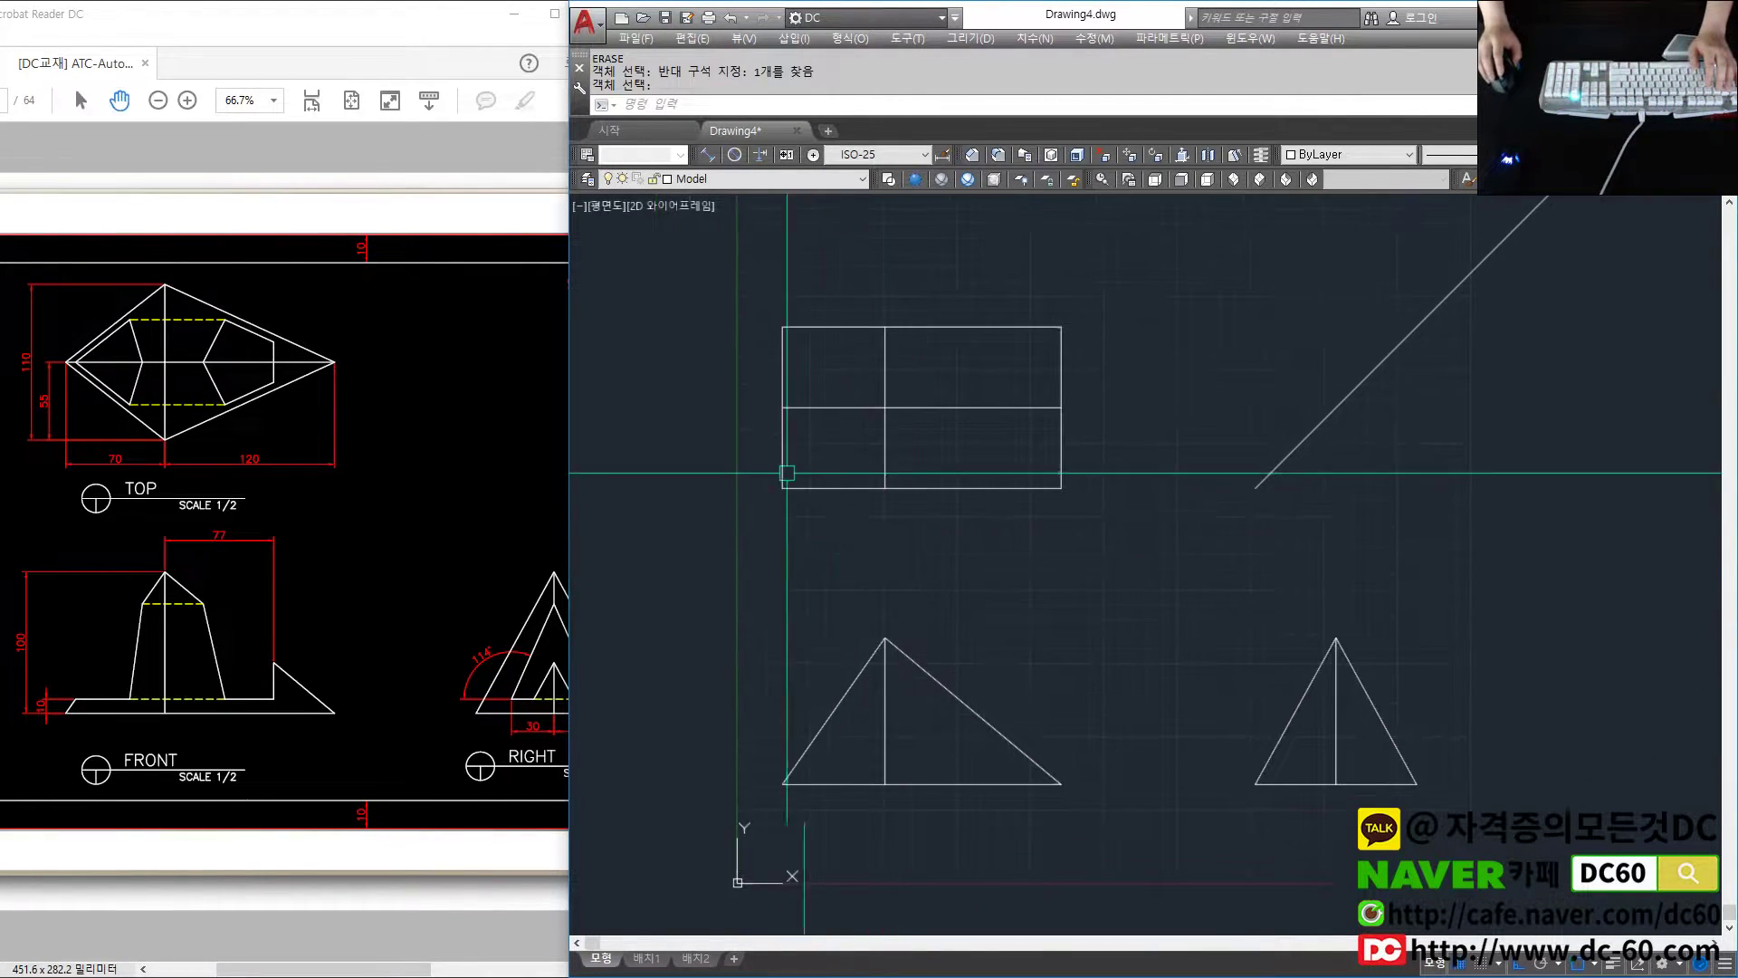
type("l")
key("Return")
left_click(782, 407)
left_click(886, 327)
left_click(1060, 407)
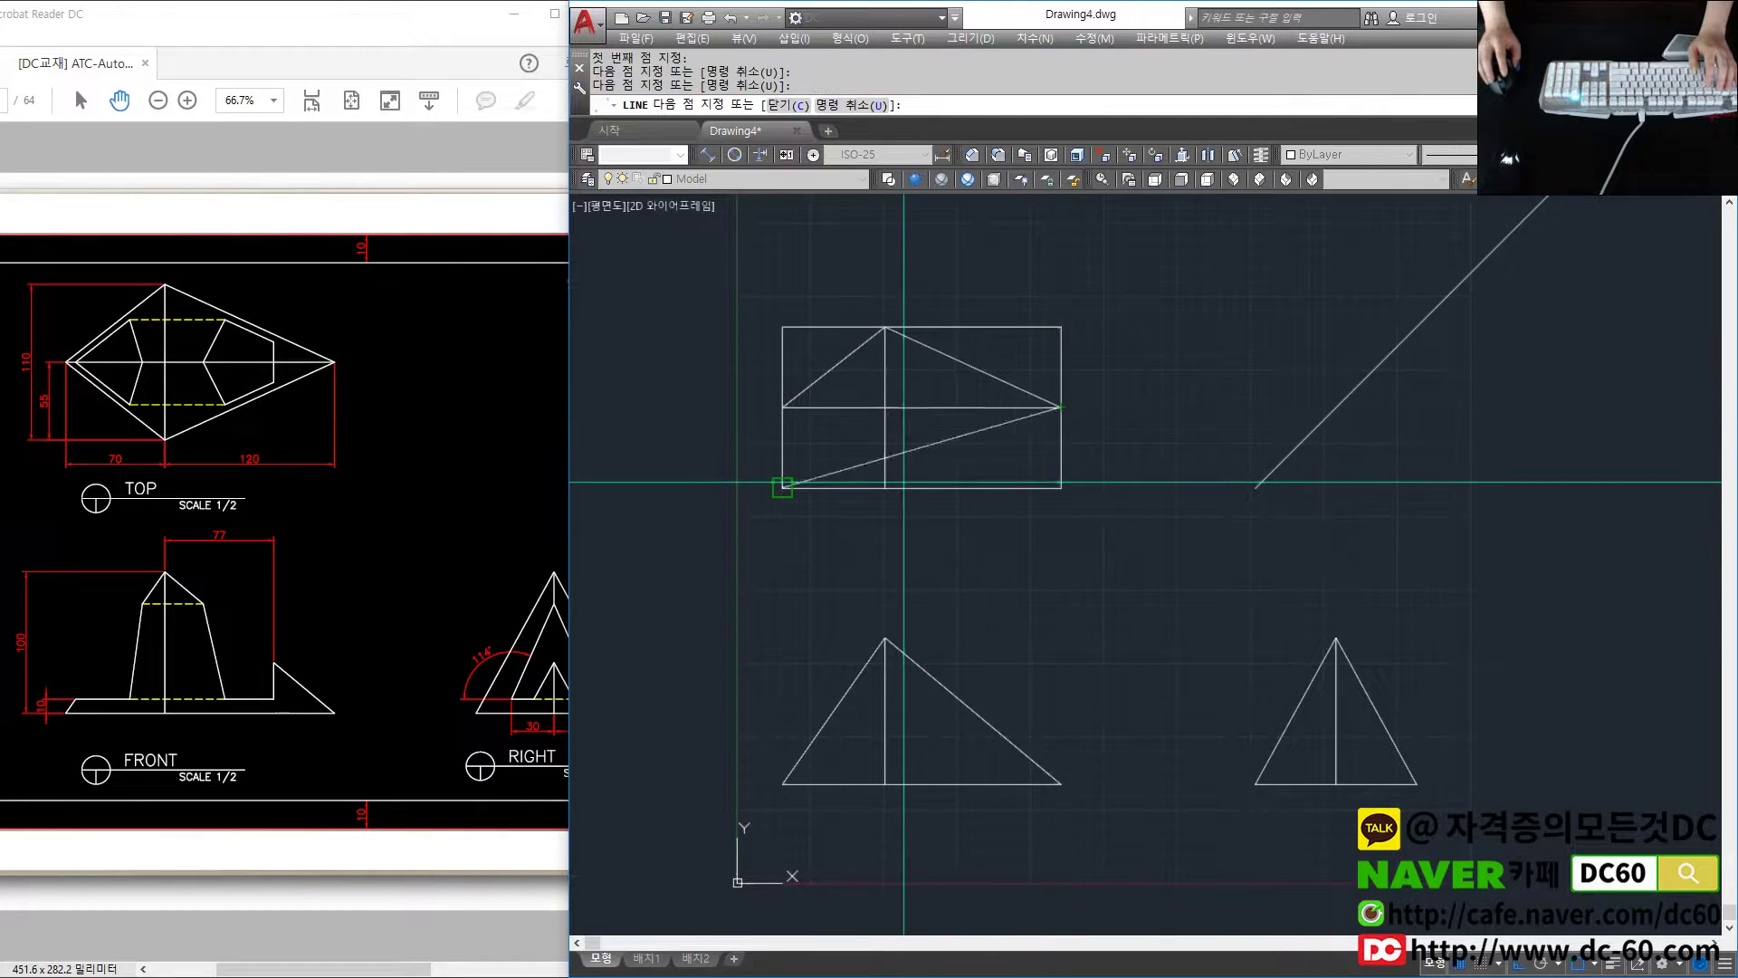
left_click(886, 489)
left_click(782, 407)
key("Return")
Erase the top view's construction rectangle edges and recentre the three views
type("e")
key("Return")
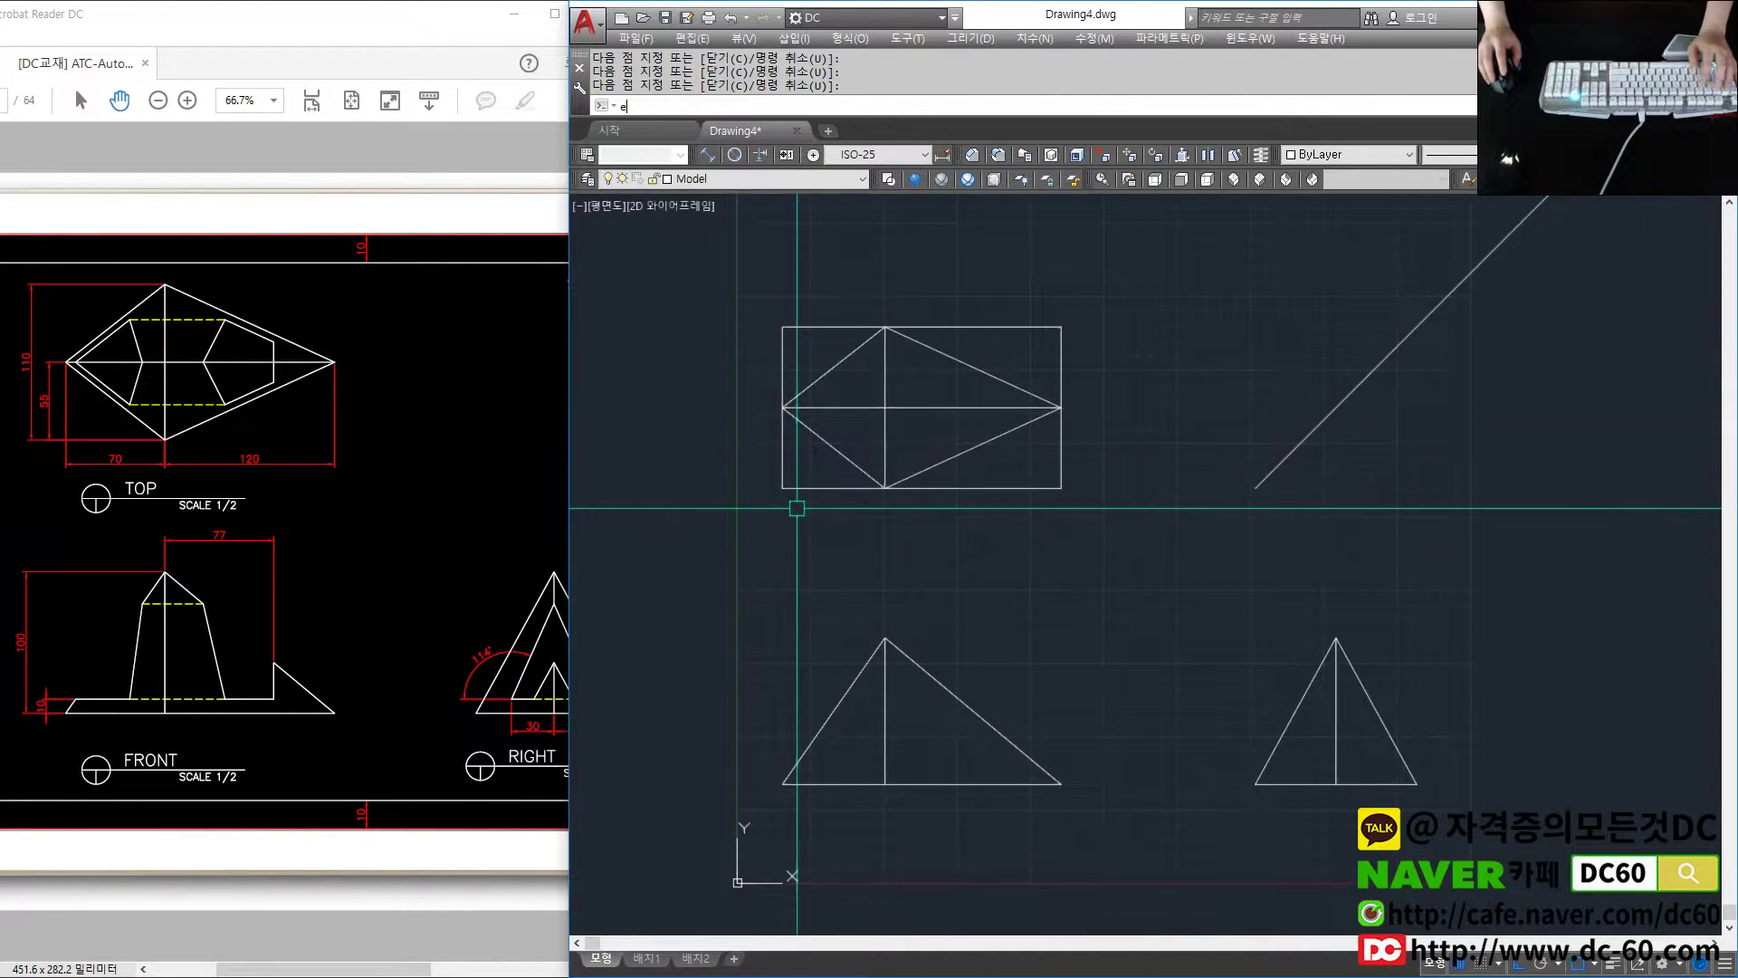
left_click(796, 497)
left_click(1080, 361)
key("Return")
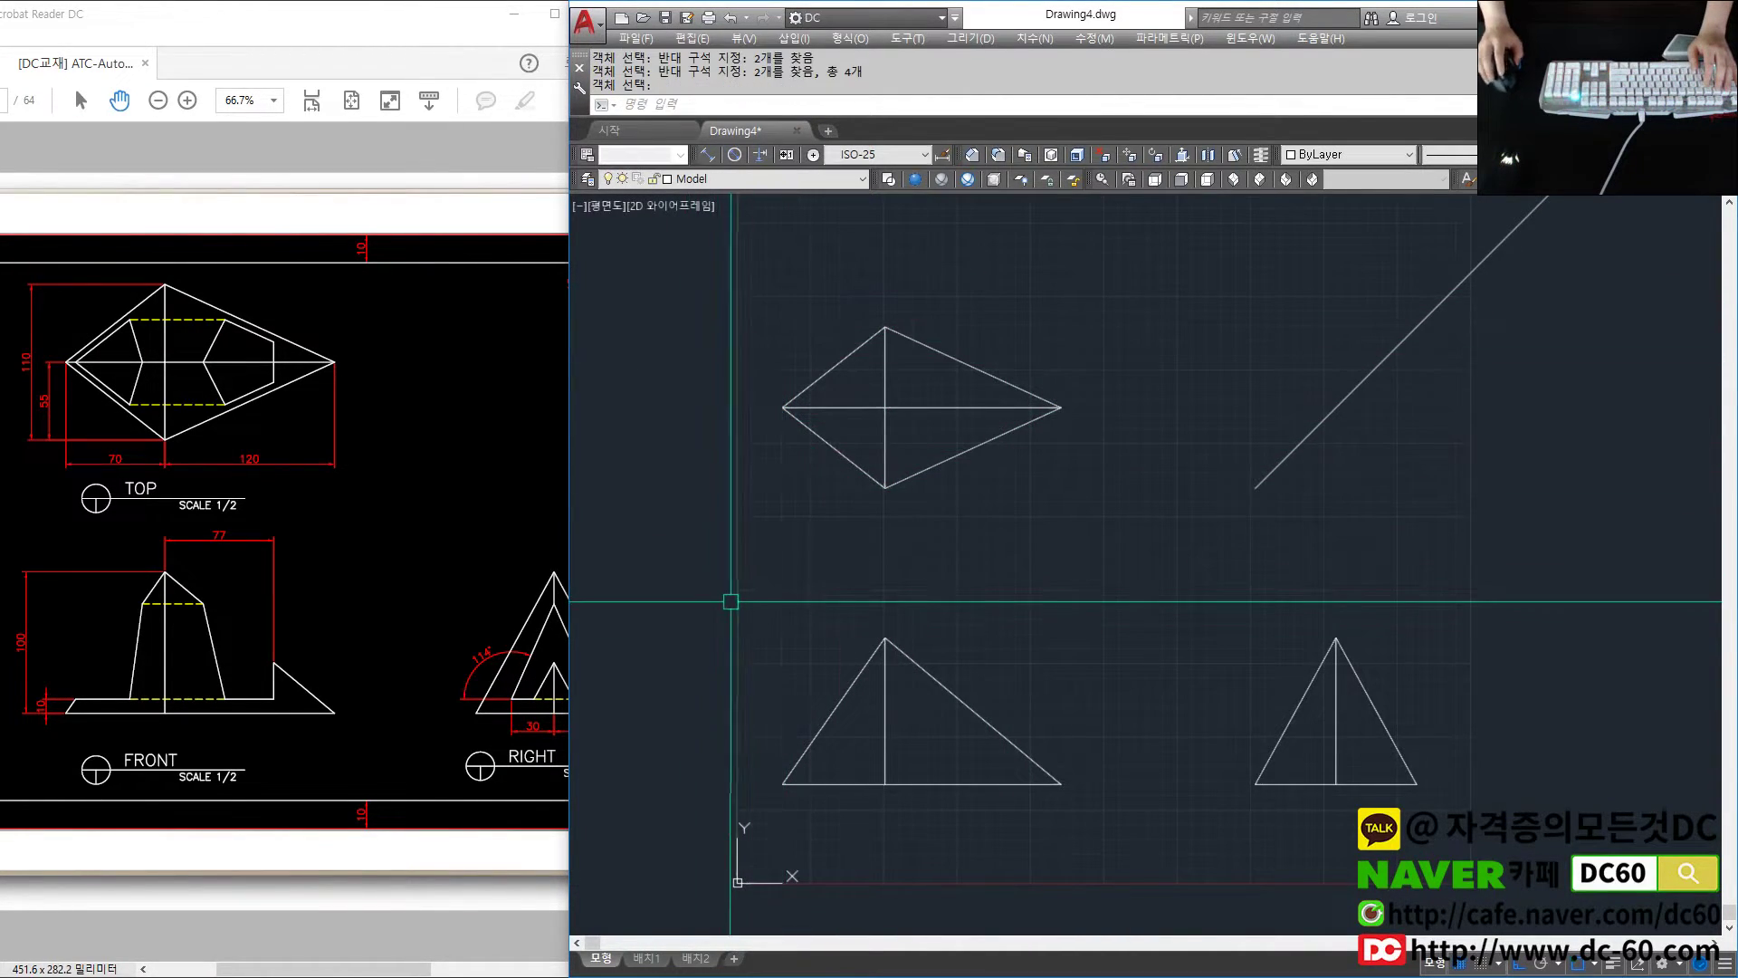
middle_click_drag(733, 595, 816, 512)
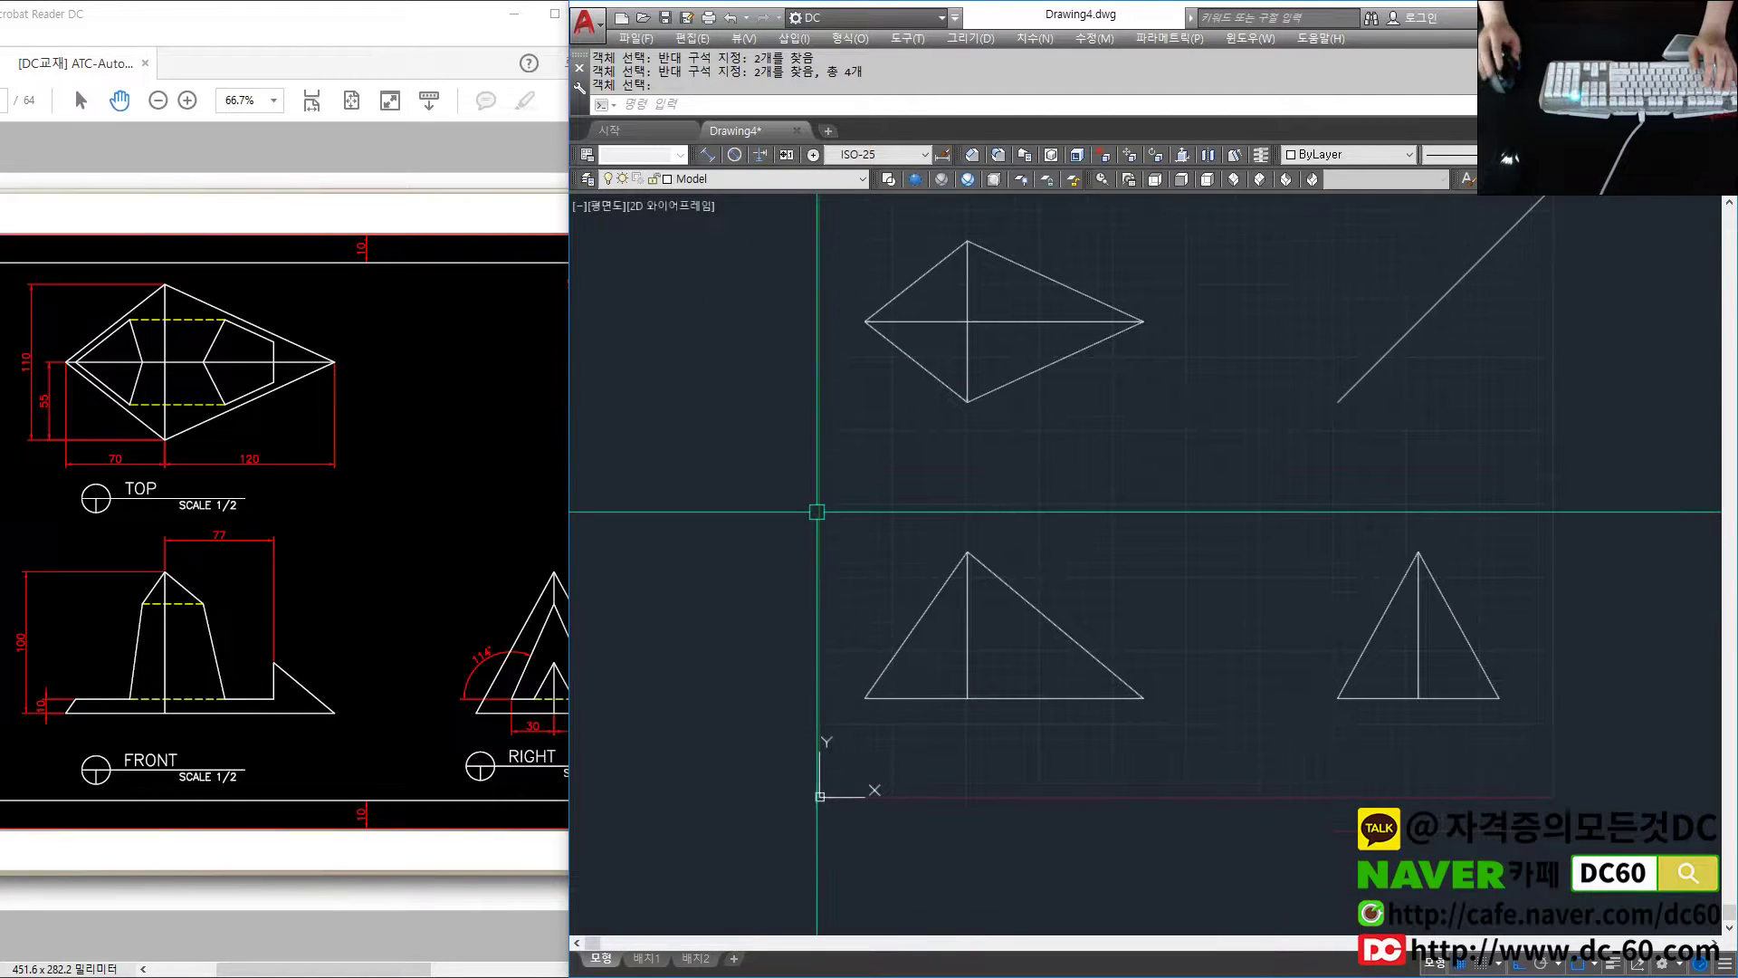
Check the reference PDF's top and front views against the drawing
left_click(454, 601)
scroll(453, 601, "down", 1, "ctrl")
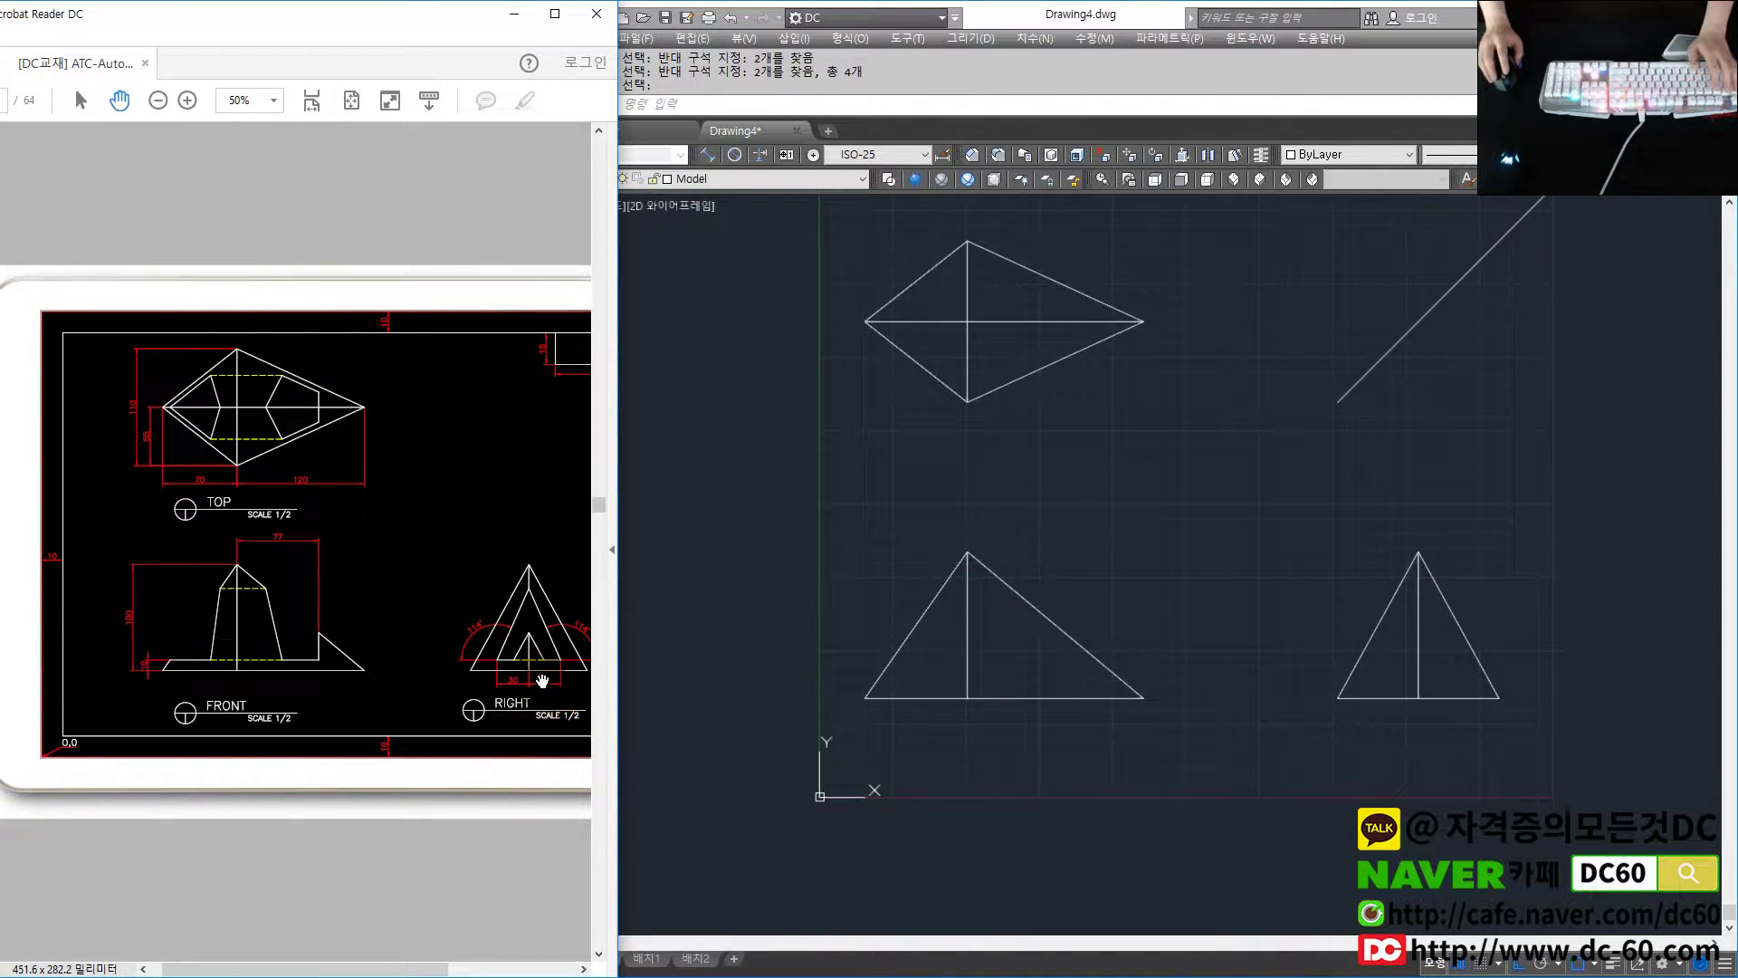
scroll(542, 680, "up", 2, "ctrl")
left_click(1018, 713)
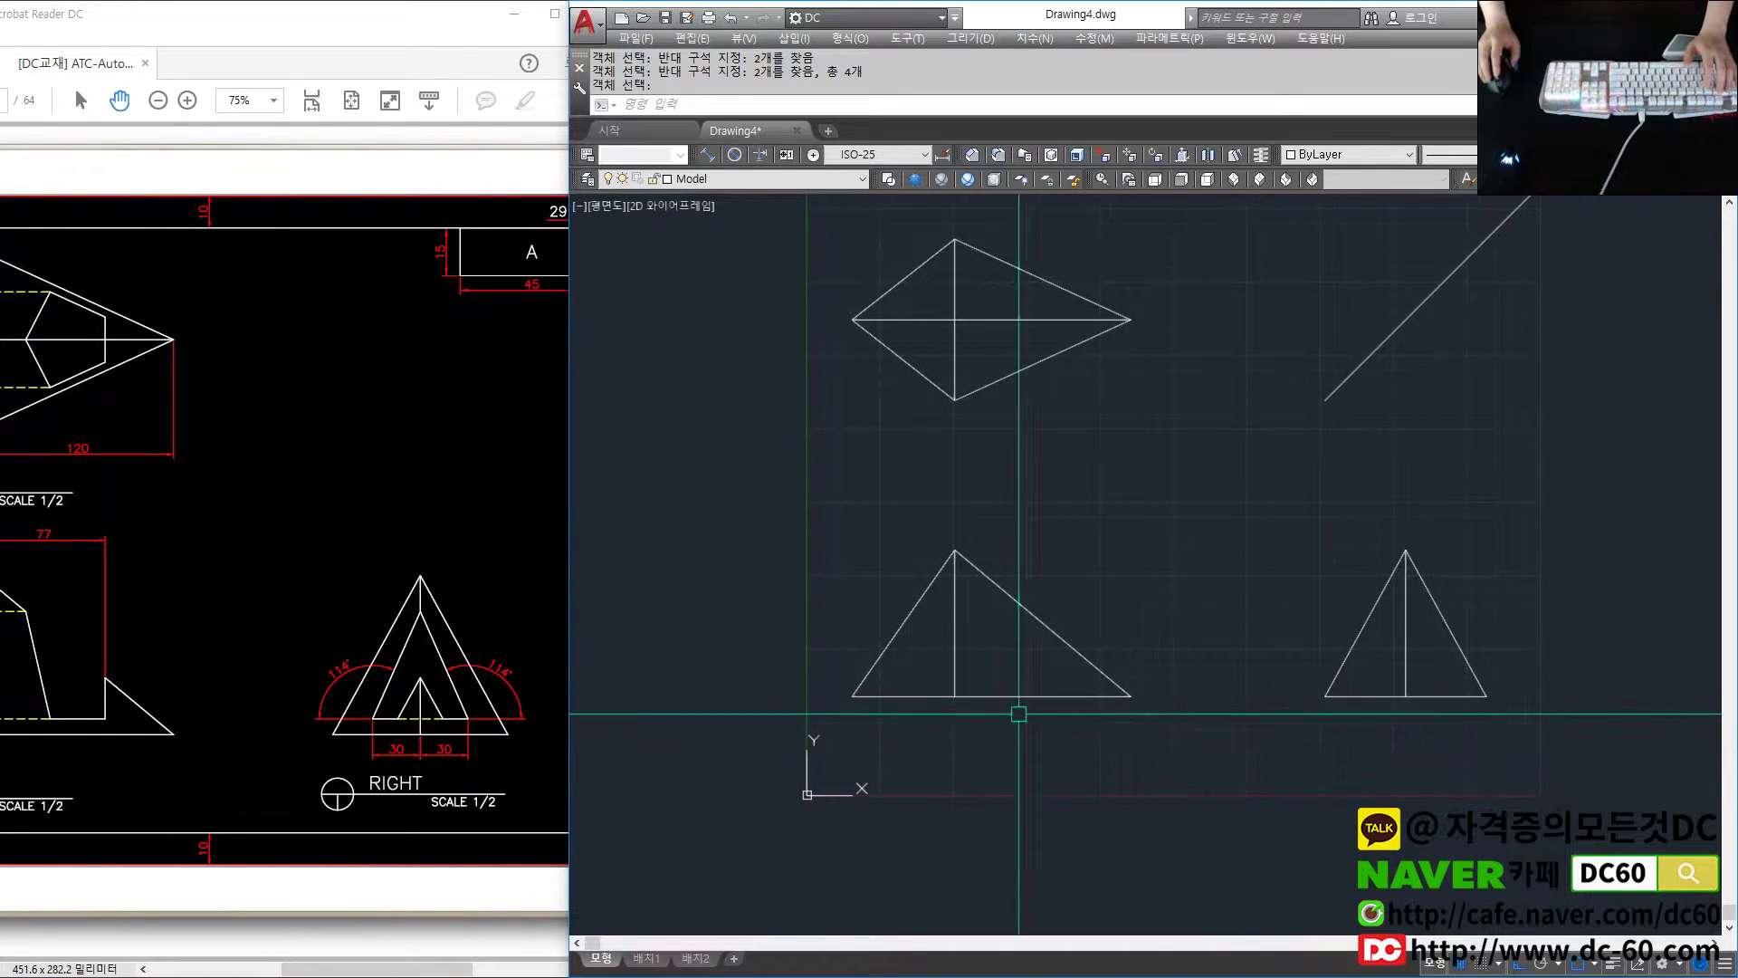
left_click_drag(152, 660, 392, 660)
left_click(1056, 702)
Offset the right view's base line 10 upward
type("o")
key("Return")
type("1")
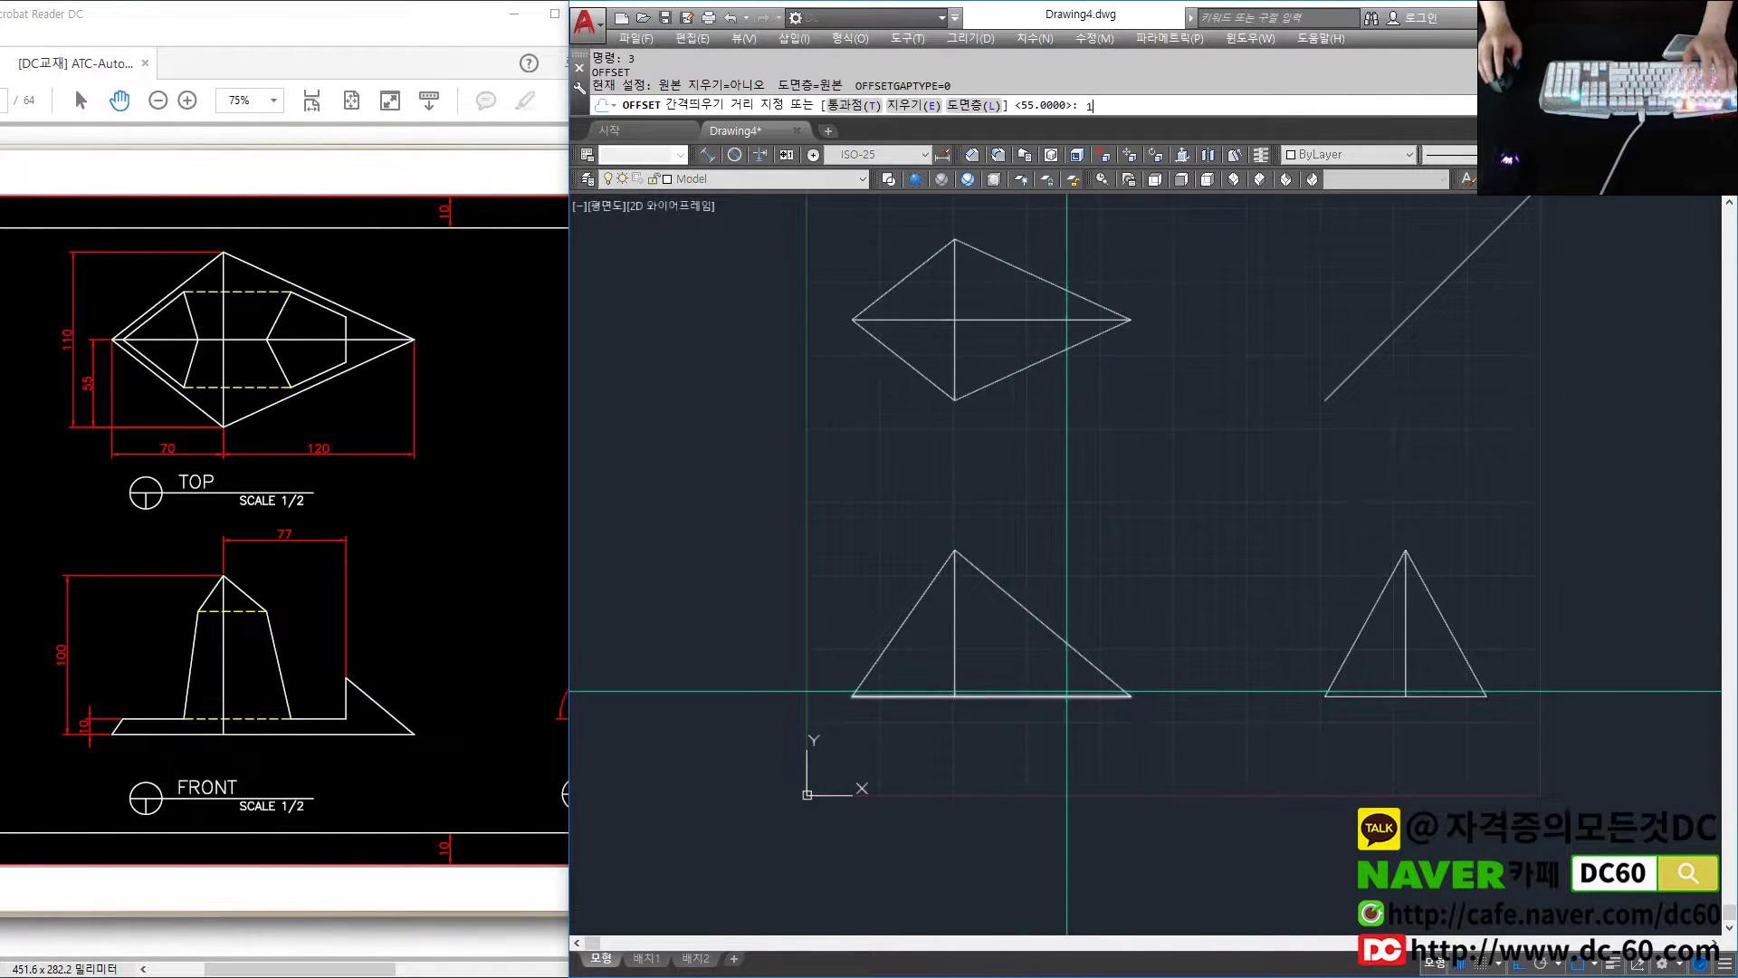
type("0")
key("Return")
middle_click_drag(1406, 694, 1114, 695)
scroll(1113, 695, "up", 2)
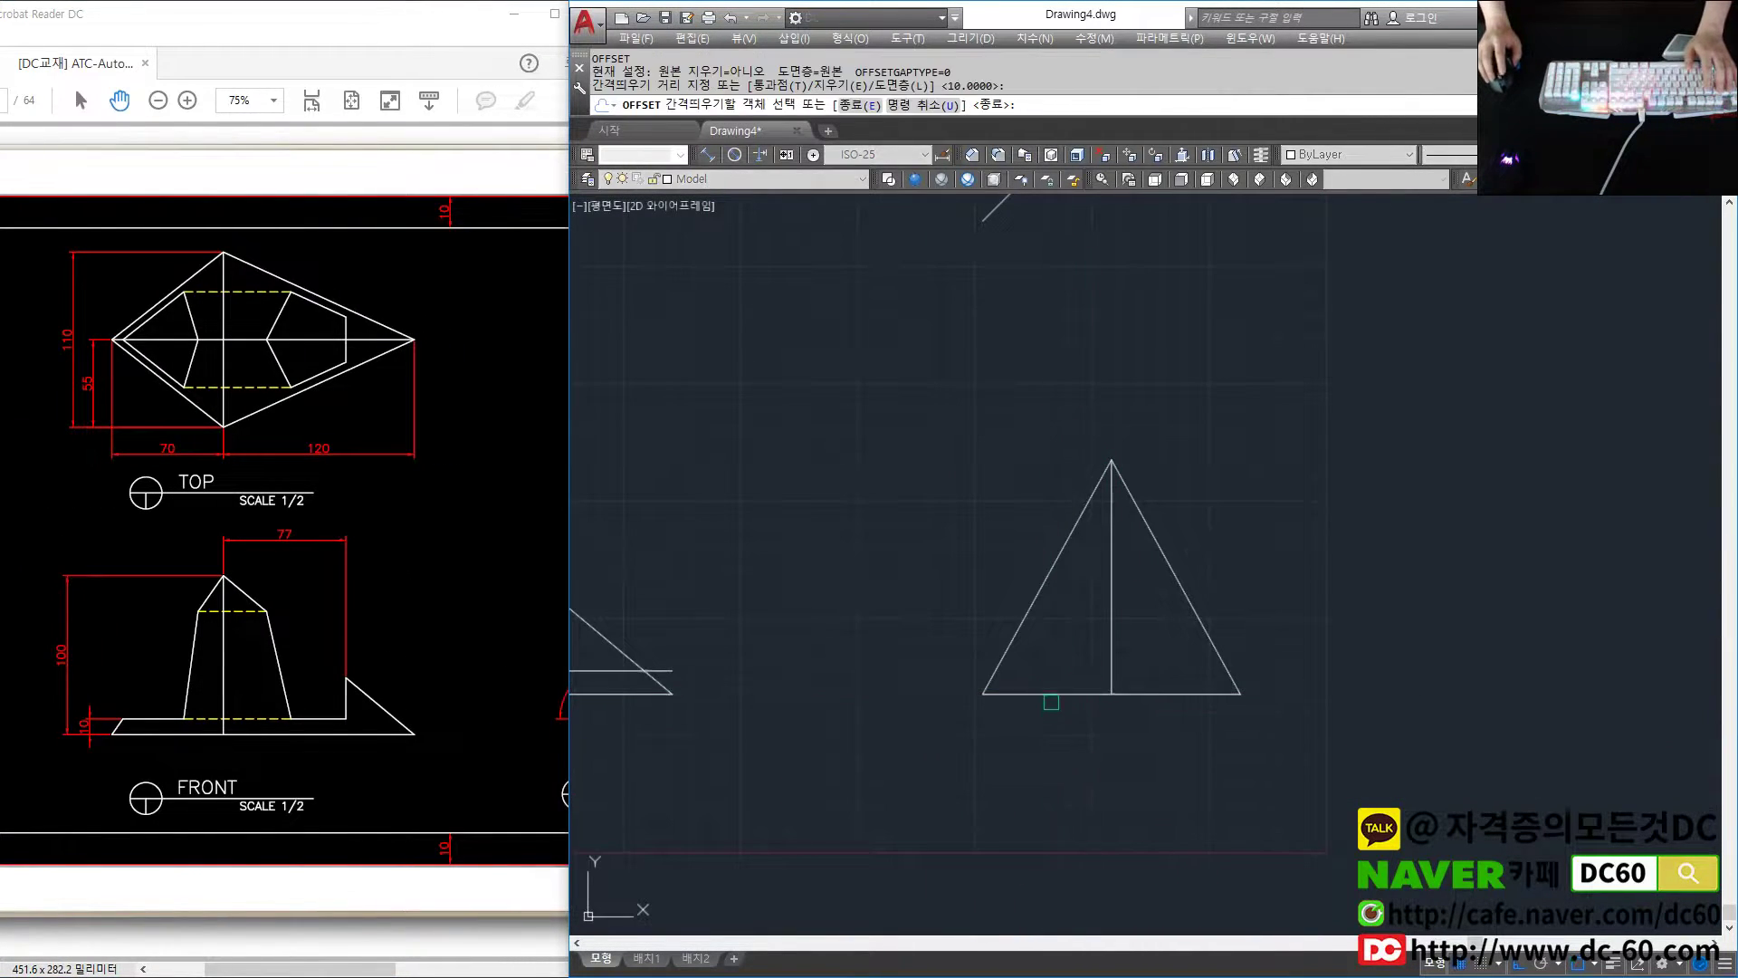
left_click(1051, 703)
left_click(1047, 648)
key("Escape")
Offset the right view's centre line 30 to each side
left_click_drag(504, 633, 236, 632)
left_click(1307, 667)
scroll(1295, 626, "up", 2)
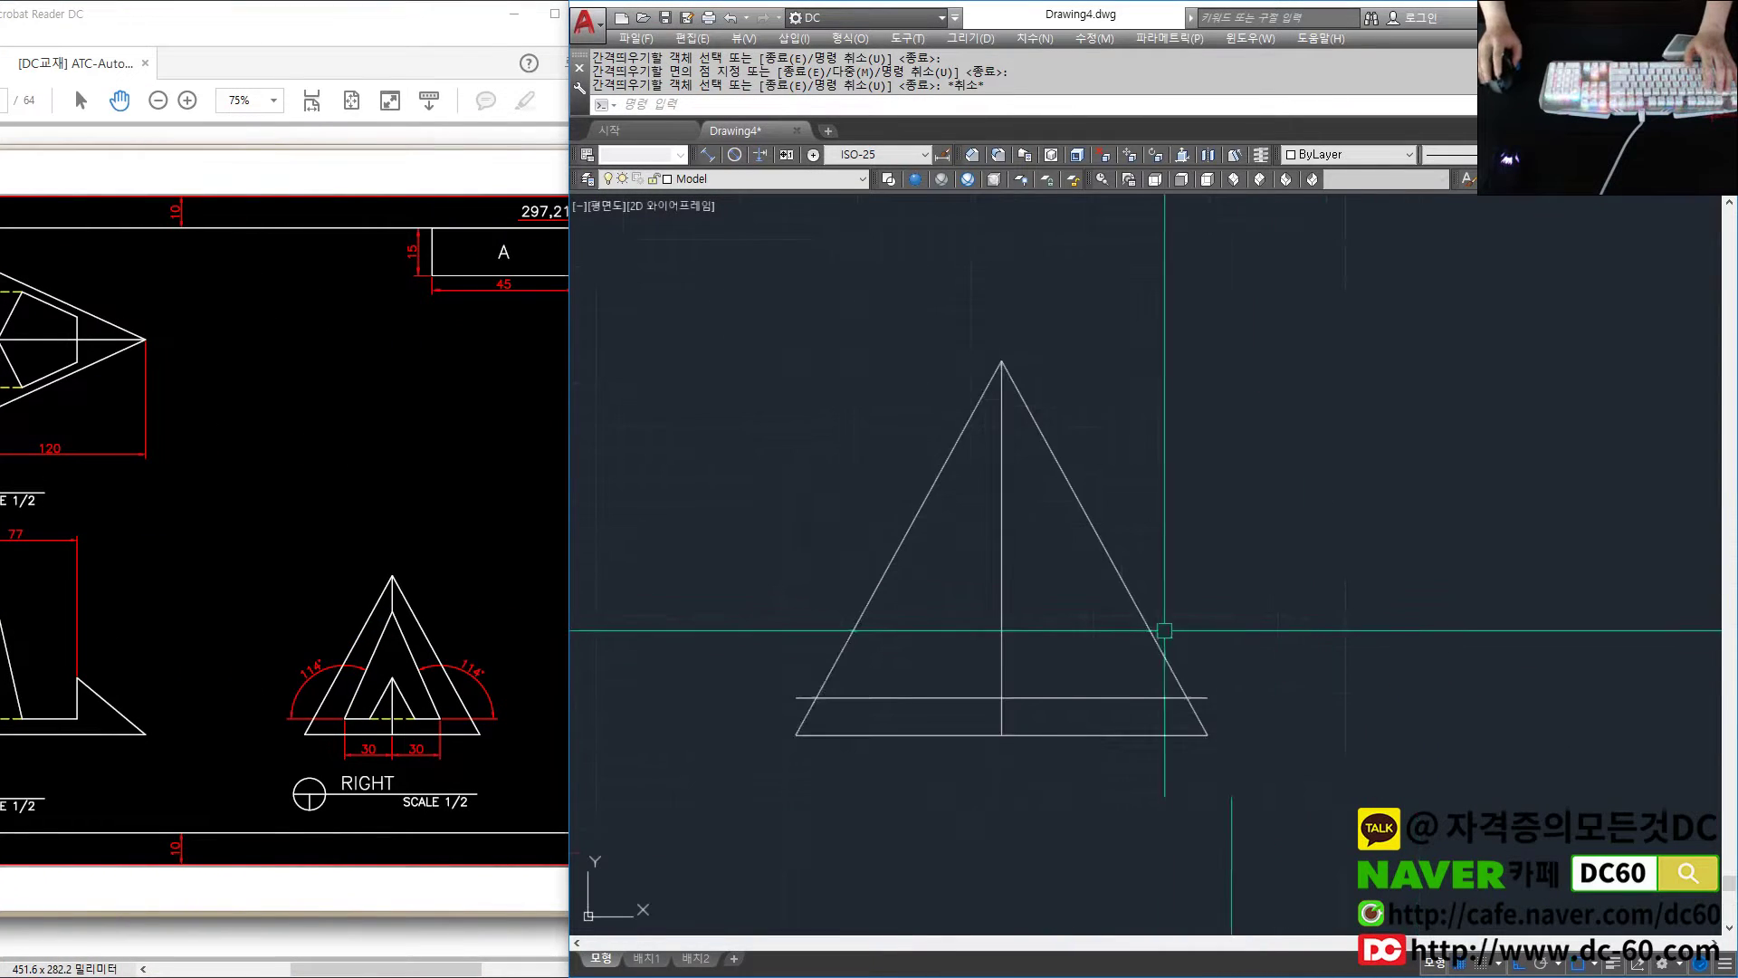
type("o")
key("Return")
type("30")
key("Return")
left_click(1001, 652)
left_click(1113, 640)
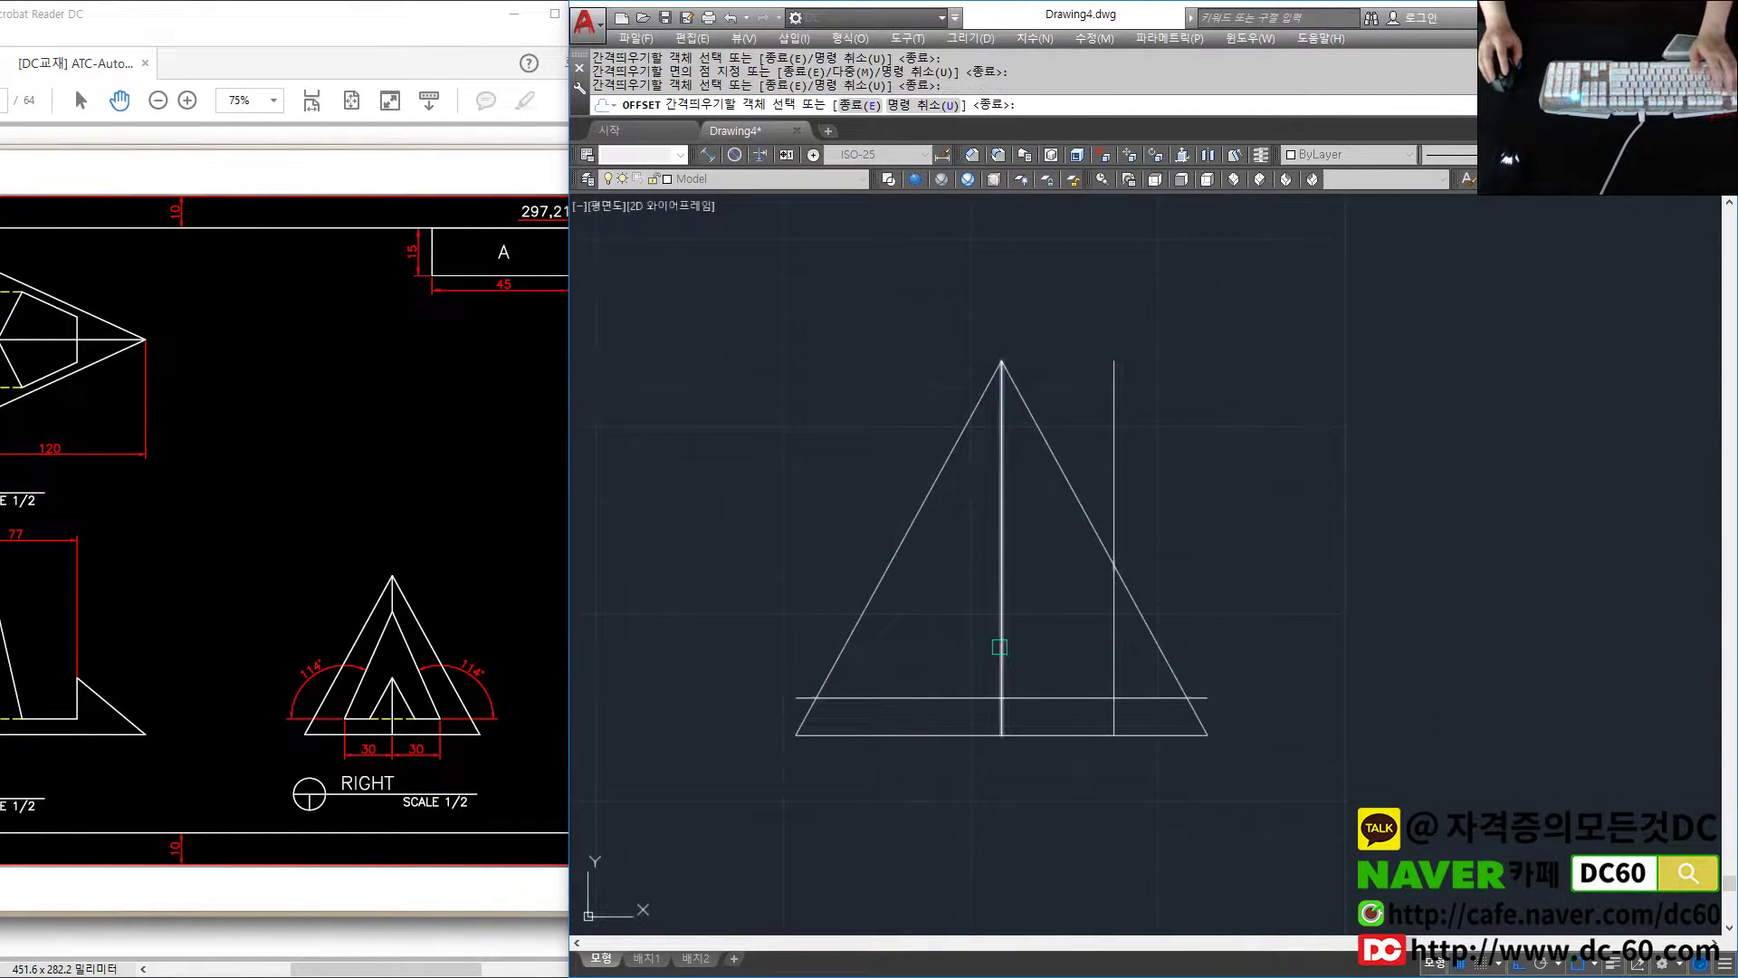
left_click(999, 646)
left_click(896, 648)
Place a 114° construction line through the lower-right guide intersection
type("xl")
key("Return")
type("a")
key("Return")
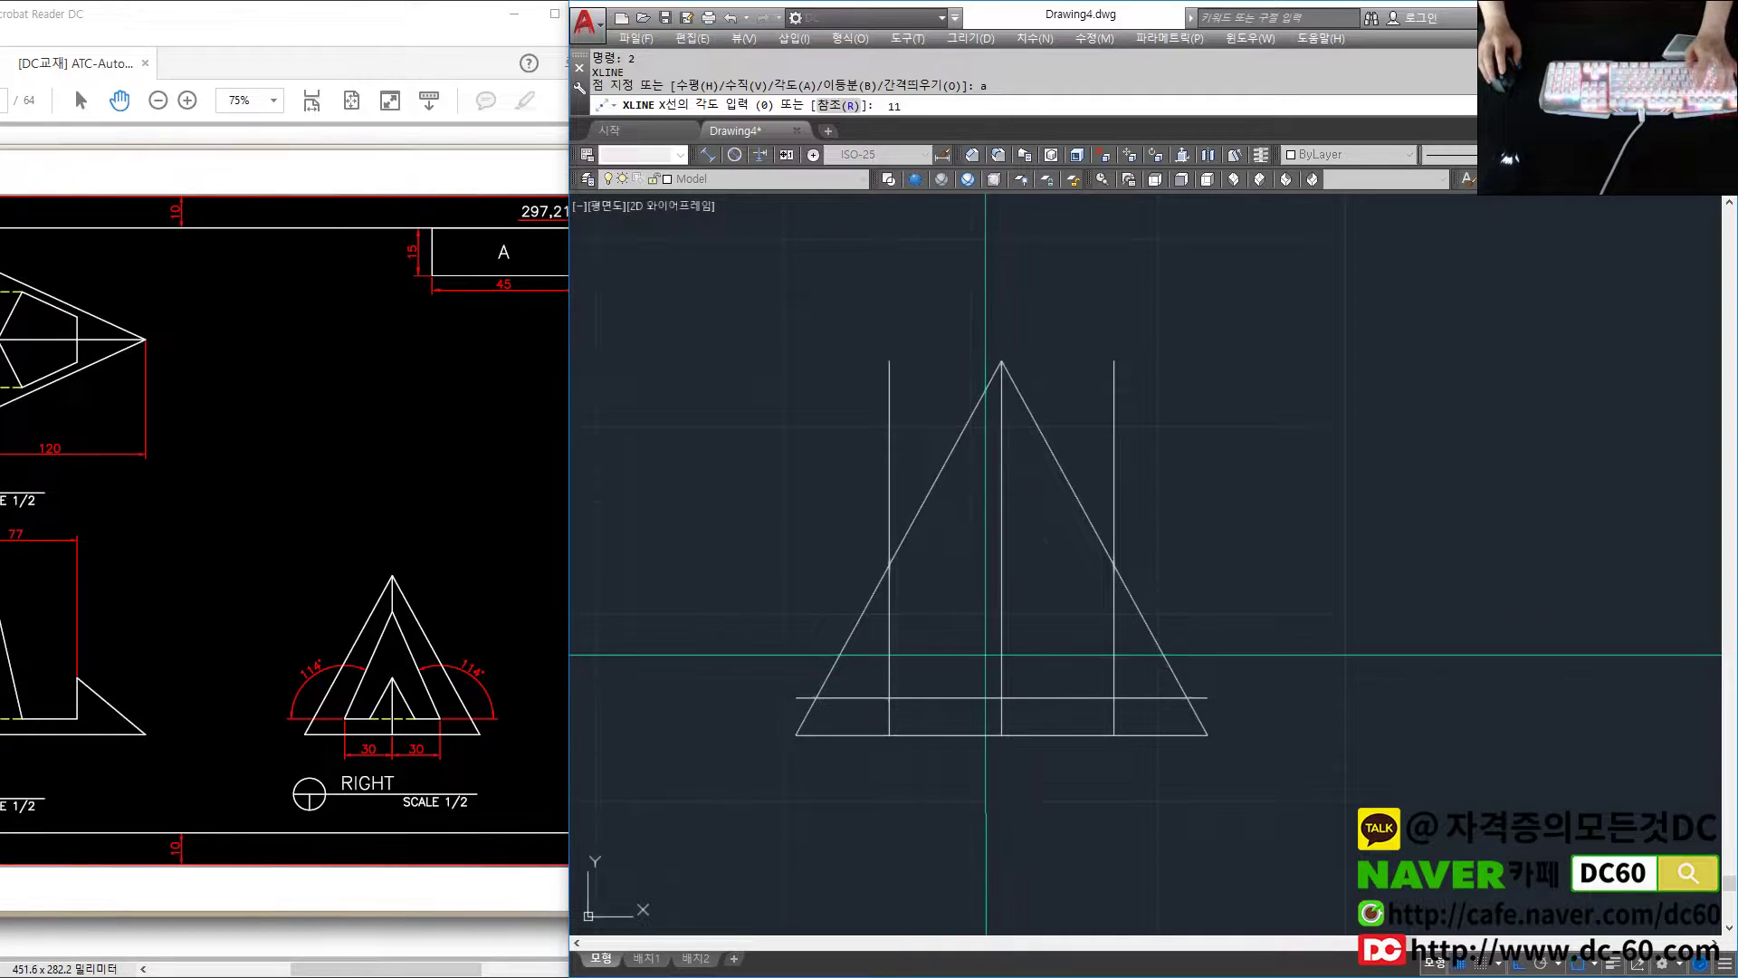
type("4")
key("Return")
left_click(1114, 698)
key("Return")
Trim the 114° line at the base corner and fillet it to the horizontal line
type("tr")
key("Return")
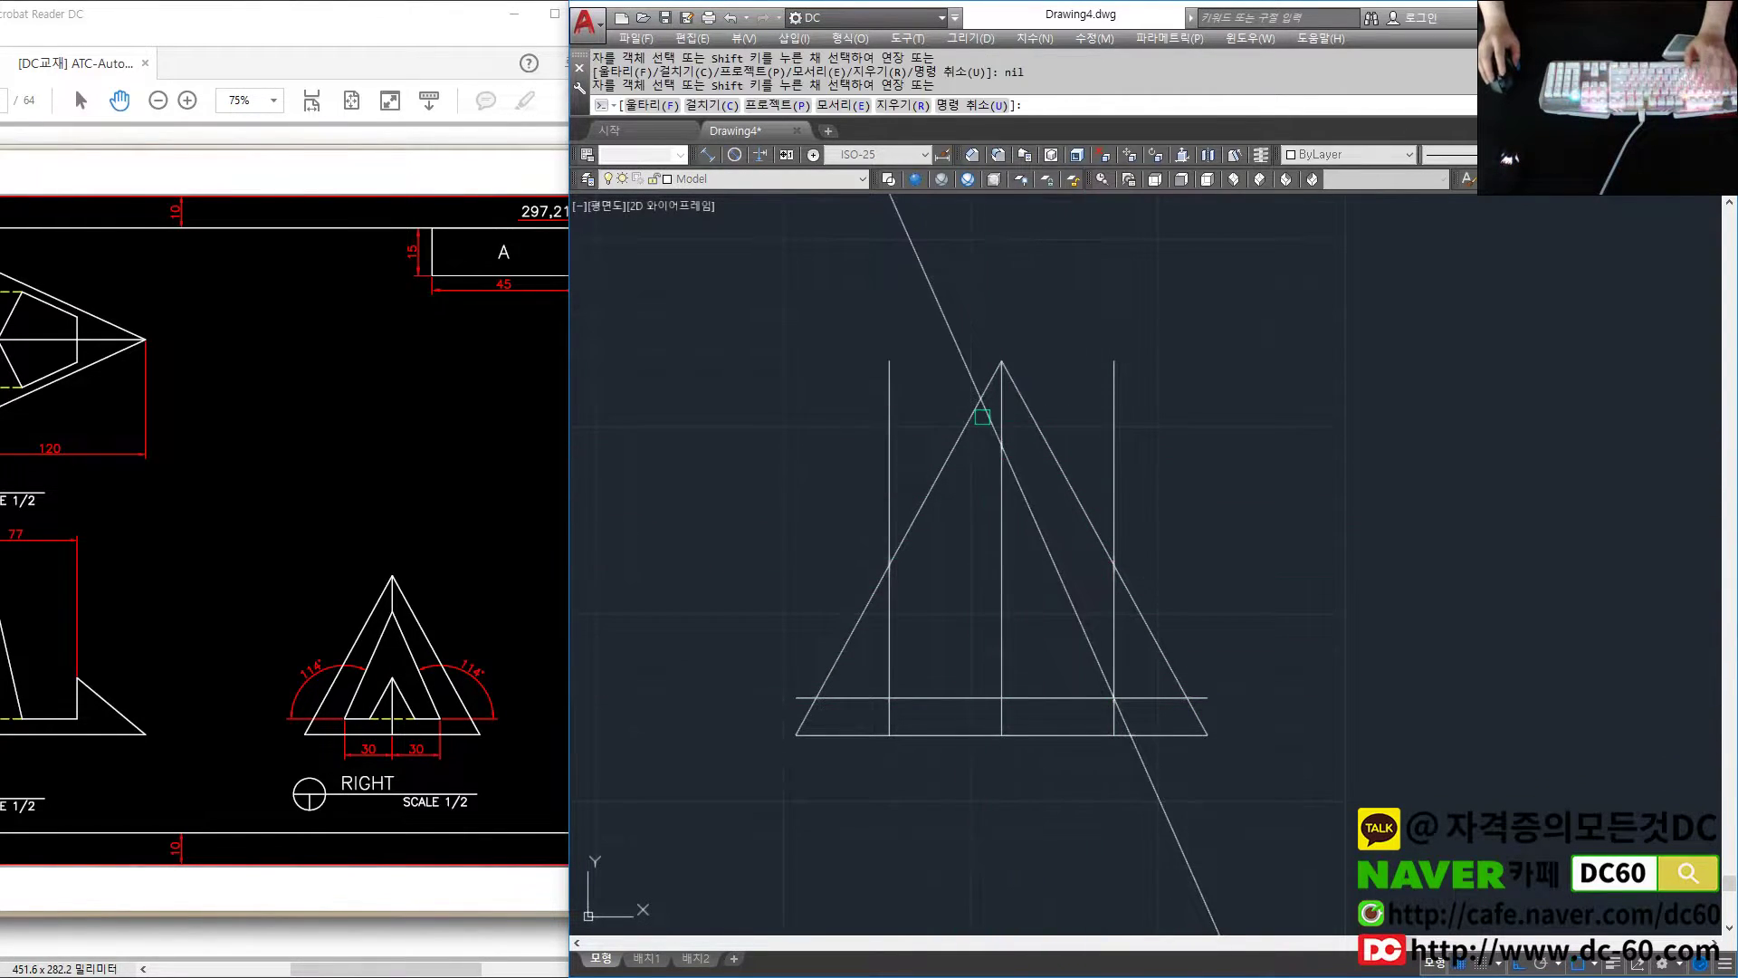
left_click(982, 417)
key("Return")
type("f")
Mirror the inner slanted line about the vertical axis through the apex and fillet it to the horizontal
key("Return")
left_click(1099, 667)
left_click(1075, 696)
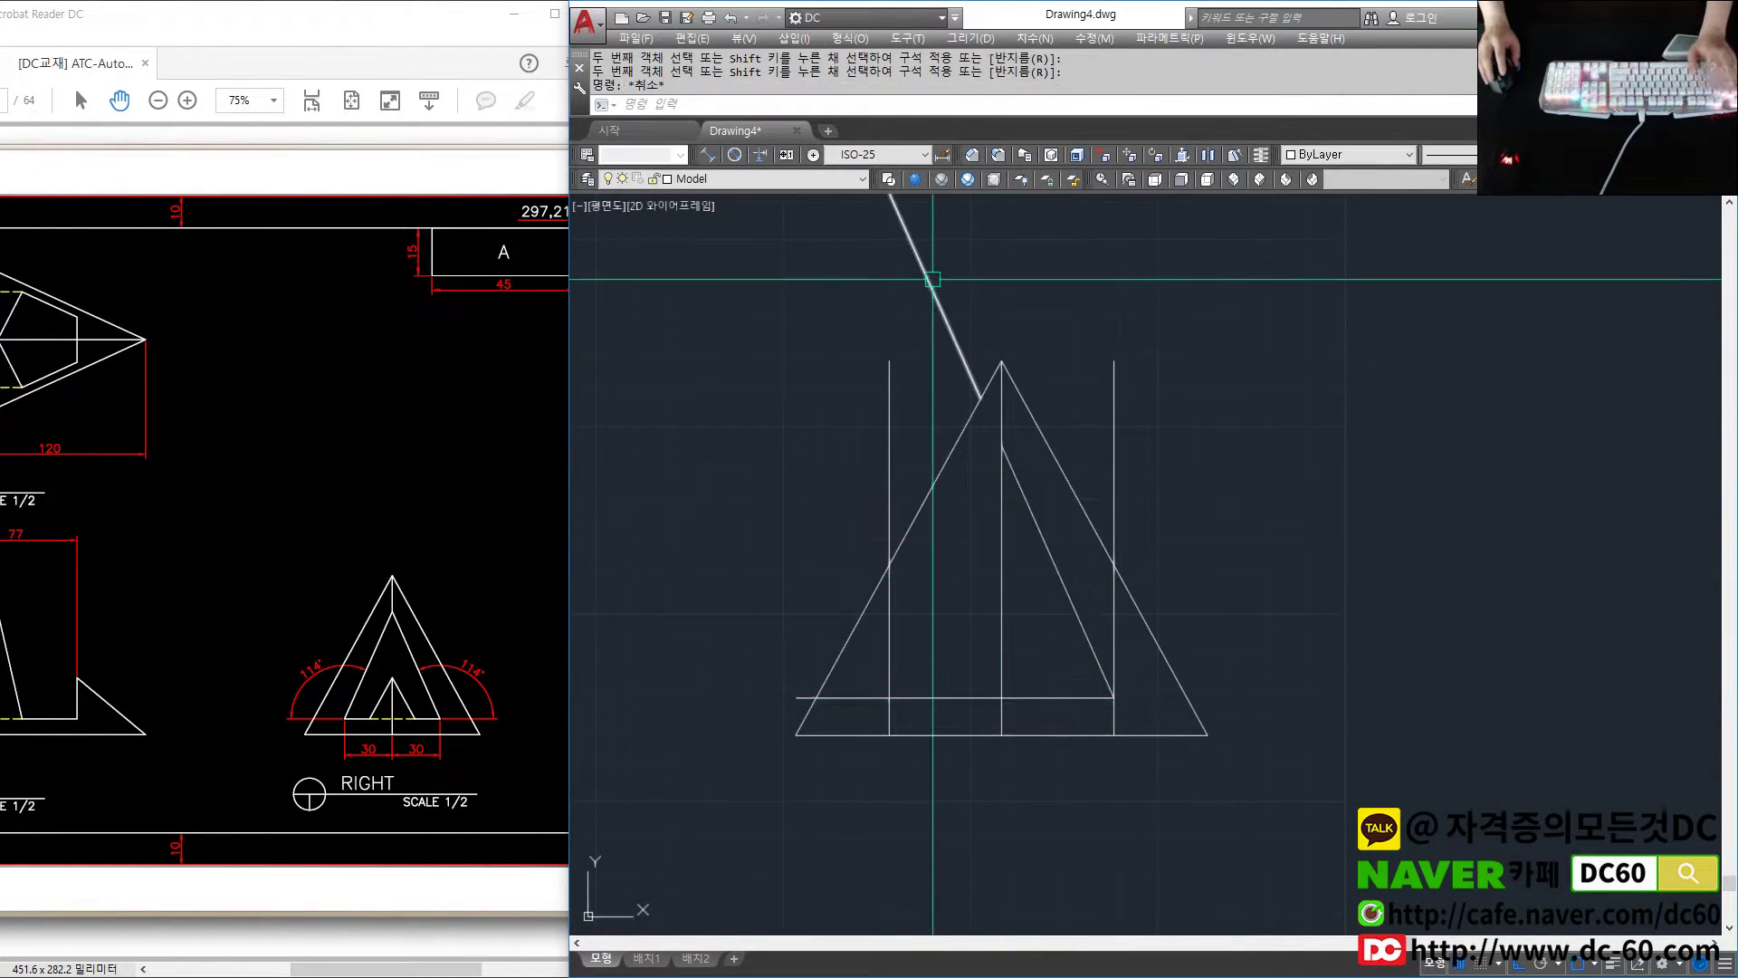
key("Delete")
type("mi")
key("Return")
left_click(1021, 497)
key("Return")
left_click(1002, 362)
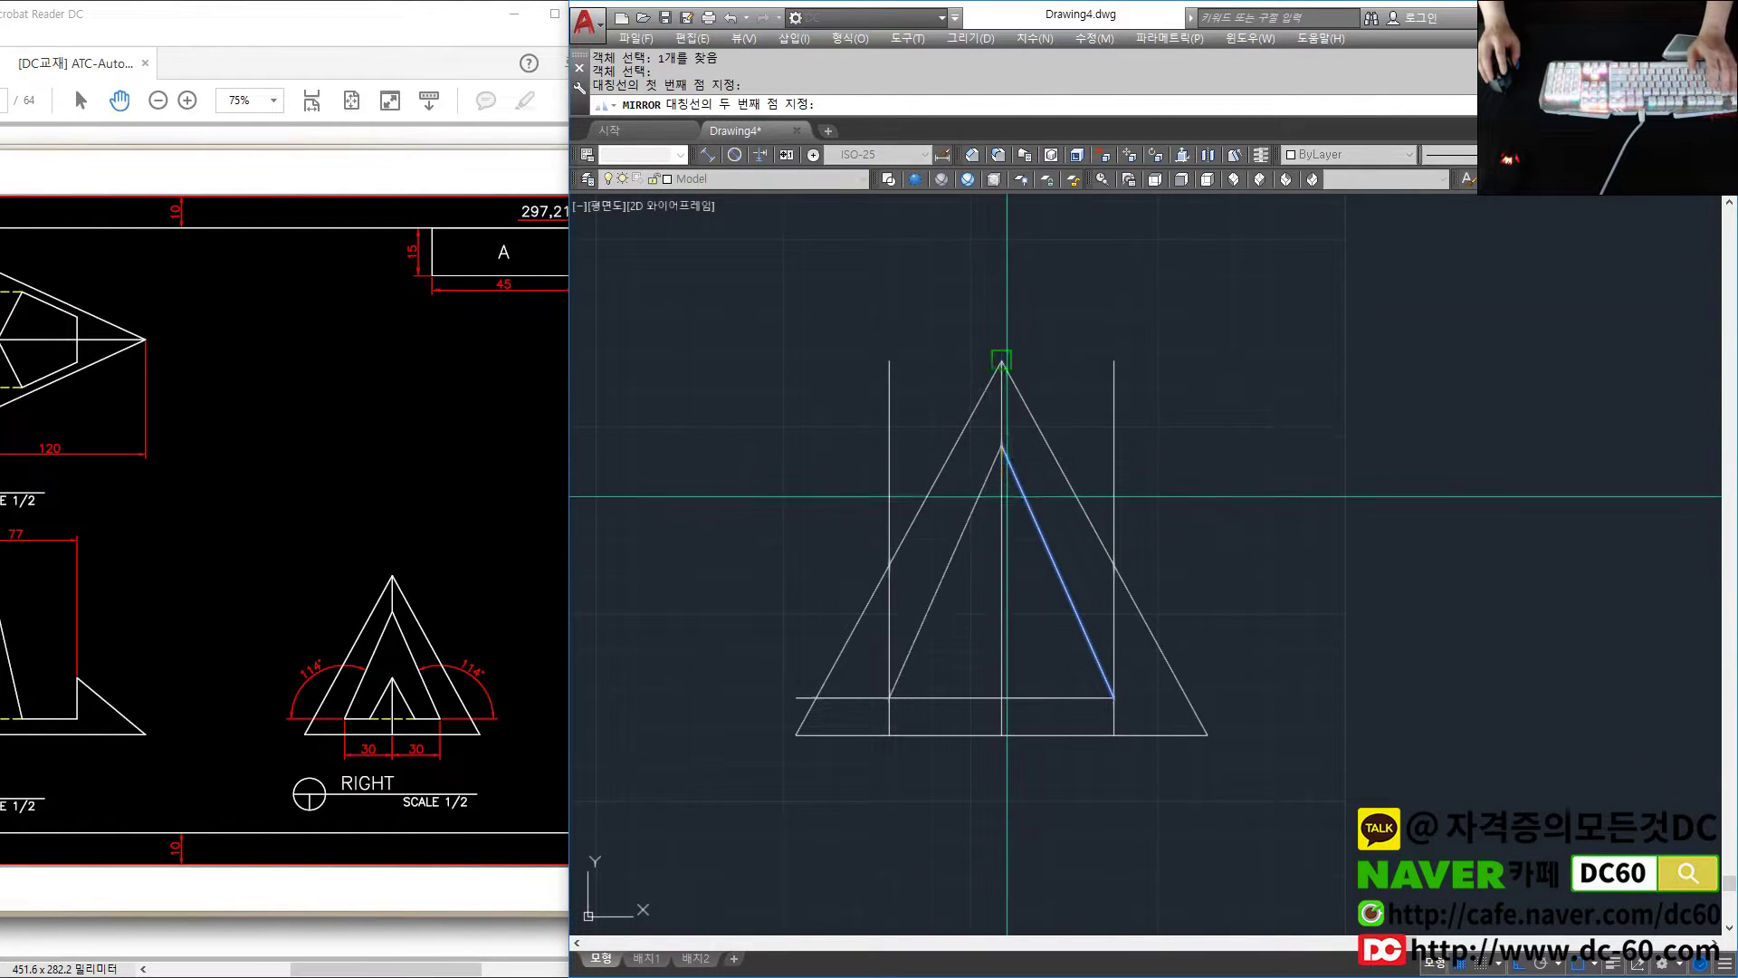
left_click(1007, 597)
key("Return")
type("f")
Erase the two vertical guide lines from the right view
key("Return")
left_click(903, 669)
left_click(949, 697)
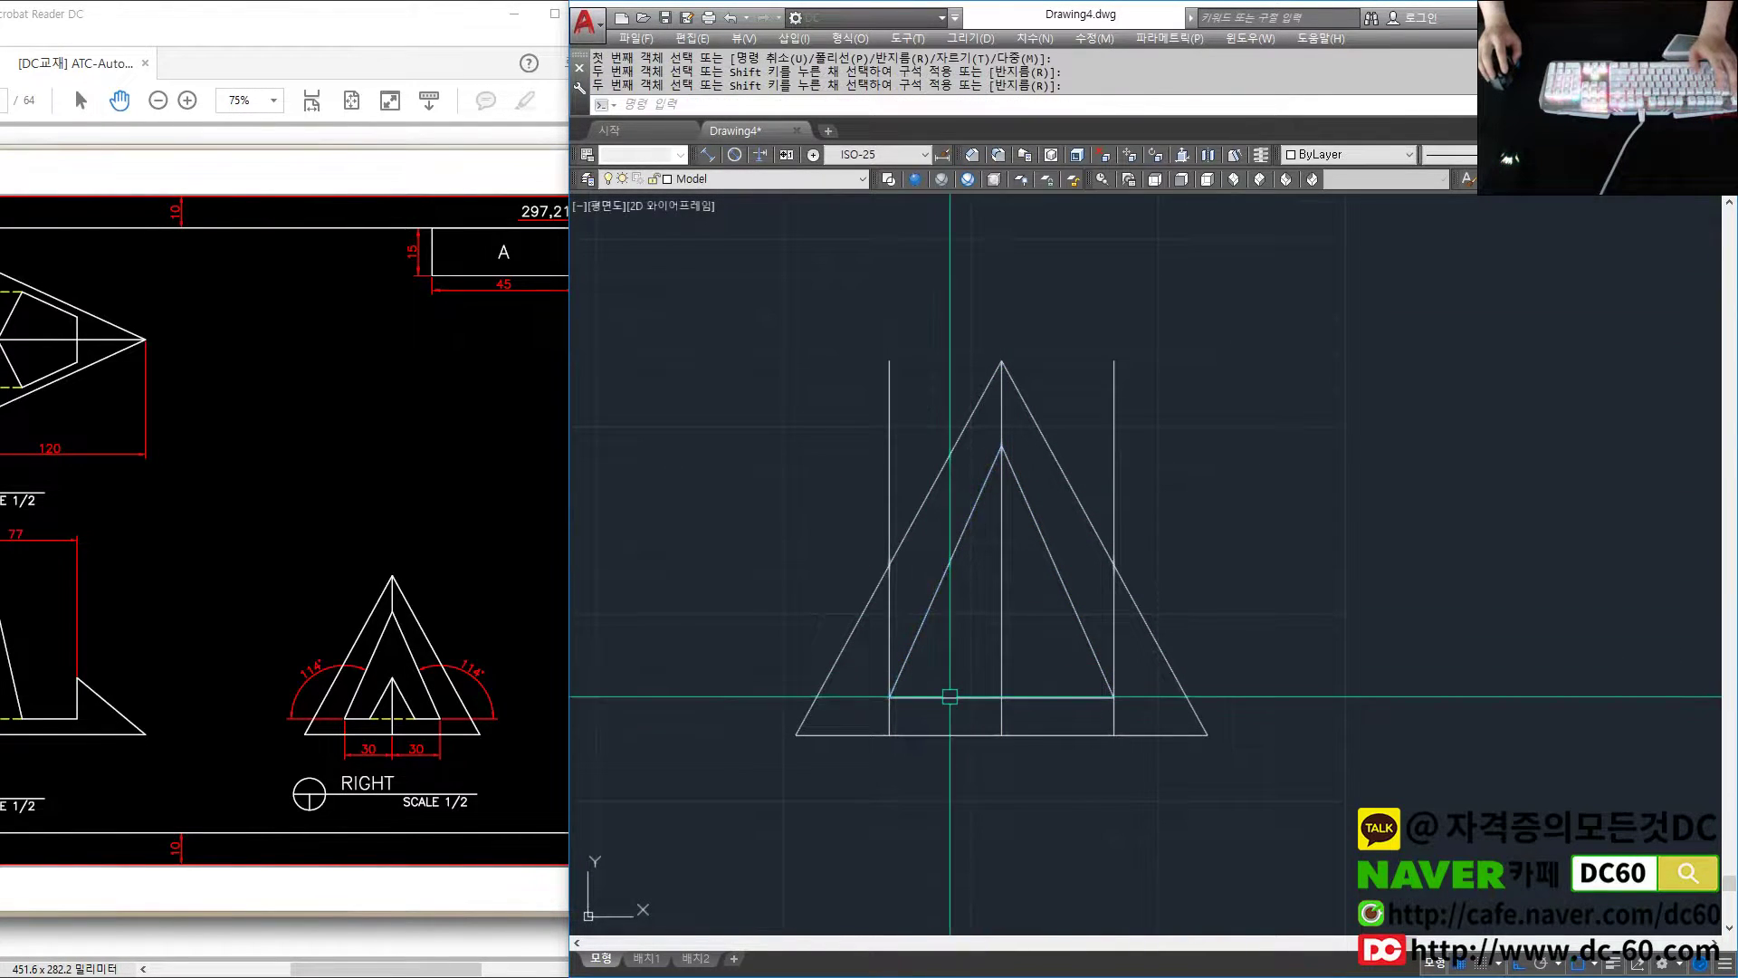
type("e")
key("Return")
mouse_move(1140, 485)
left_mouse_down()
mouse_move(1001, 419)
mouse_move(841, 387)
left_mouse_up()
key("Return")
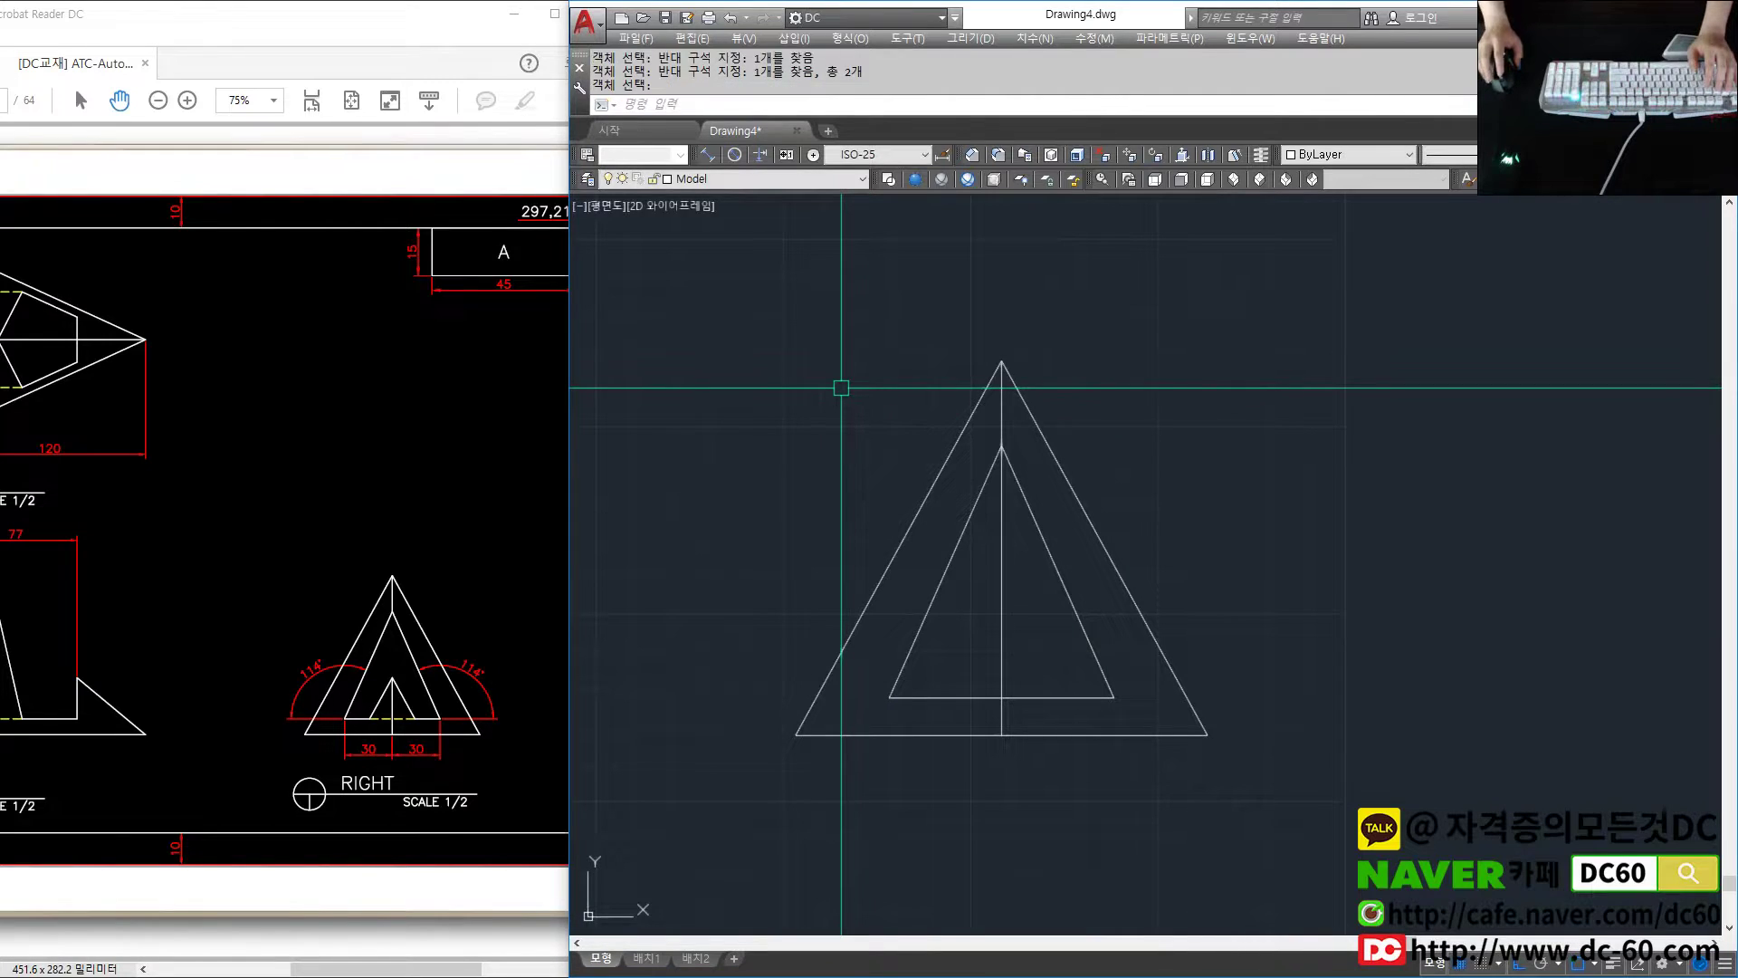
scroll(840, 388, "down", 2)
scroll(951, 473, "down", 3)
Compare the drawing with the reference PDF's top and front views
middle_click_drag(950, 474, 981, 555)
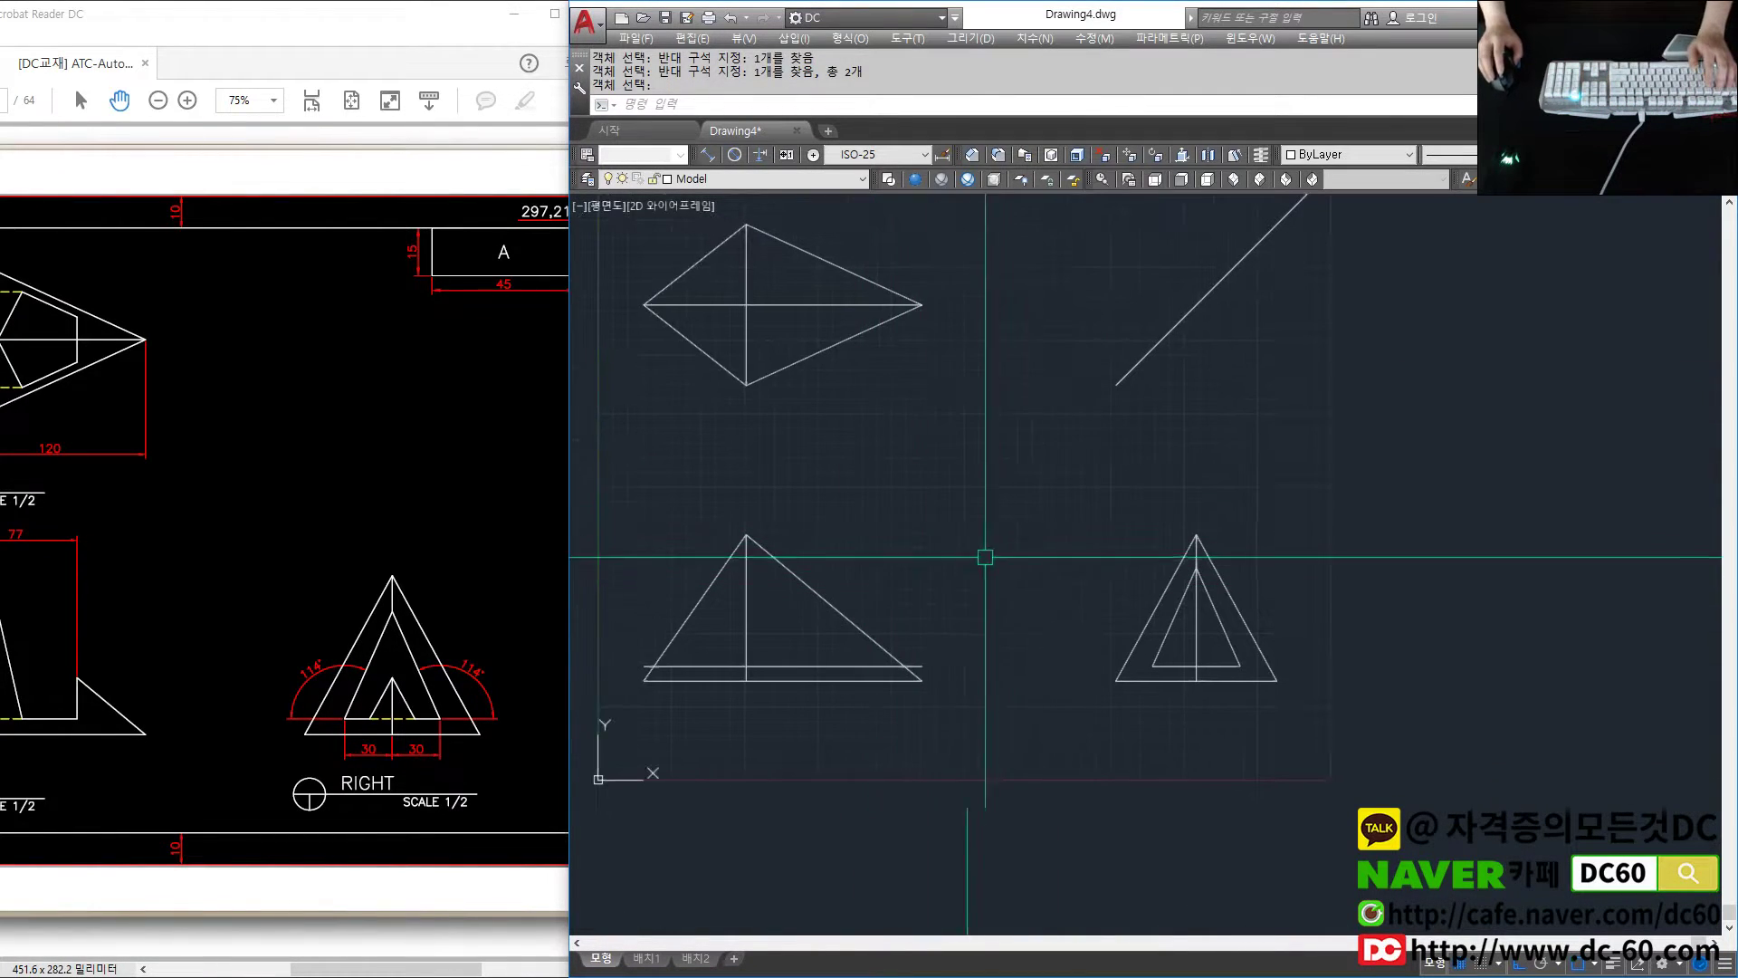
scroll(981, 555, "up", 1)
left_click(31, 552)
left_click_drag(54, 552, 346, 552)
left_click(752, 606)
Offset the front view's centre line 77 units to the right
type("o")
key("Return")
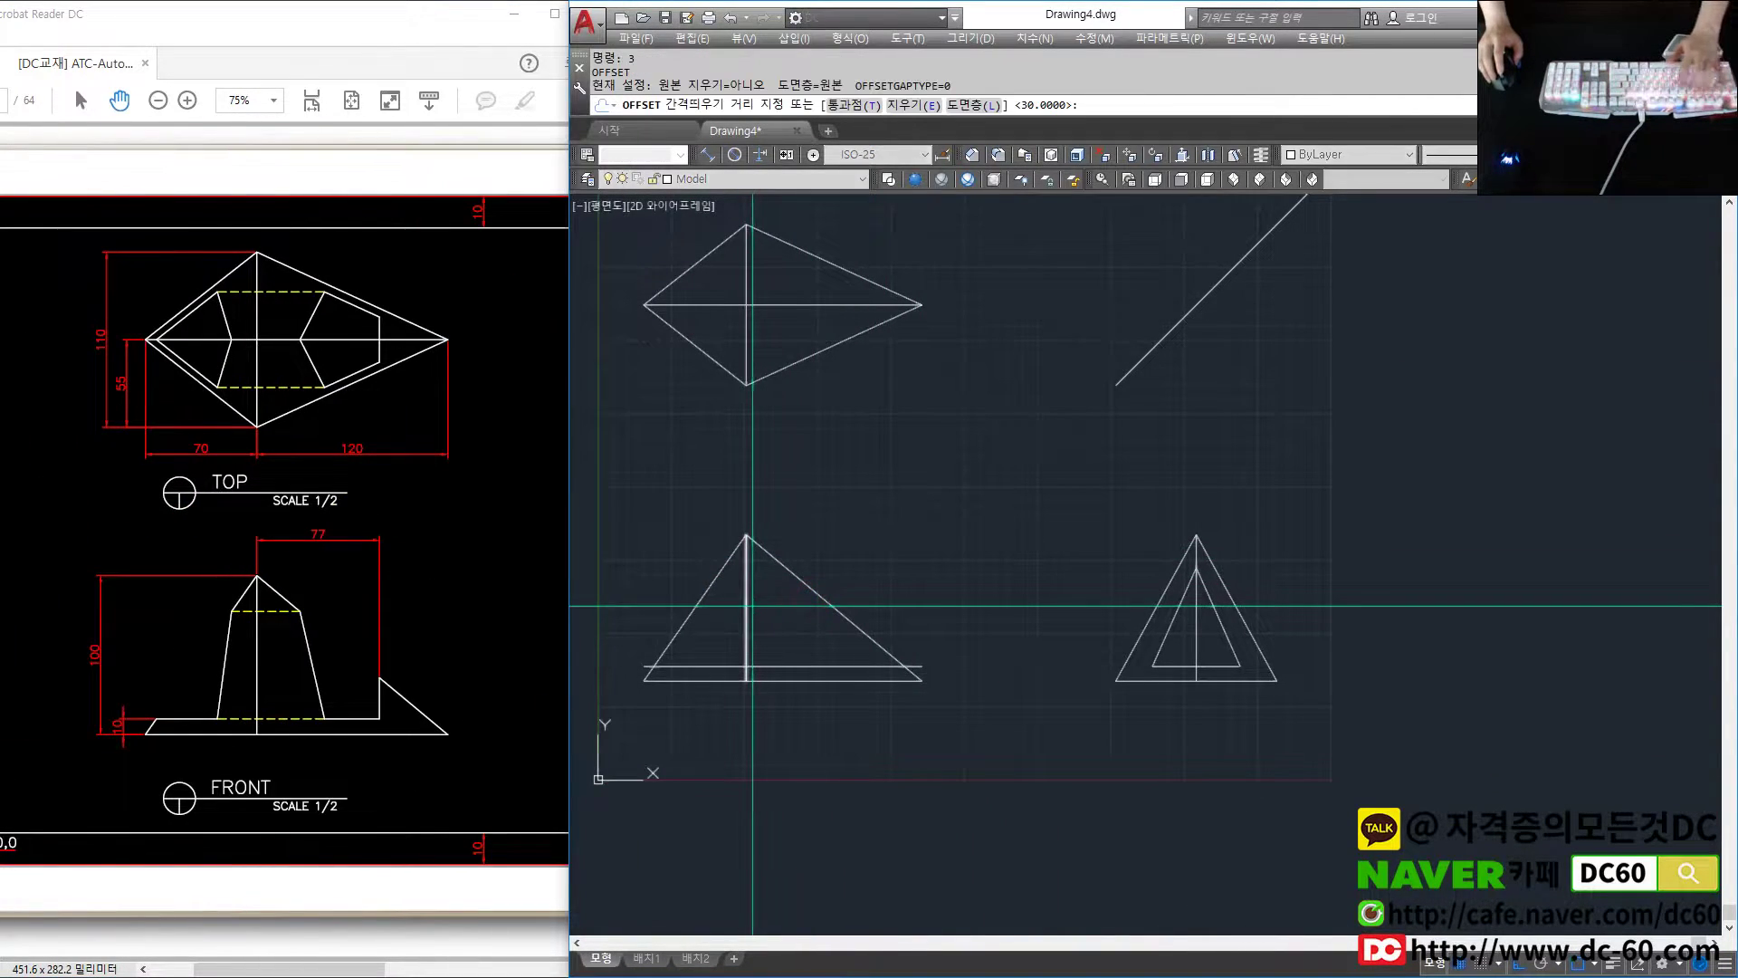
type("77")
key("Return")
left_click(752, 605)
left_click(795, 609)
scroll(884, 593, "up", 2)
Trim the new vertical line at the triangle's sloped side
type("tr")
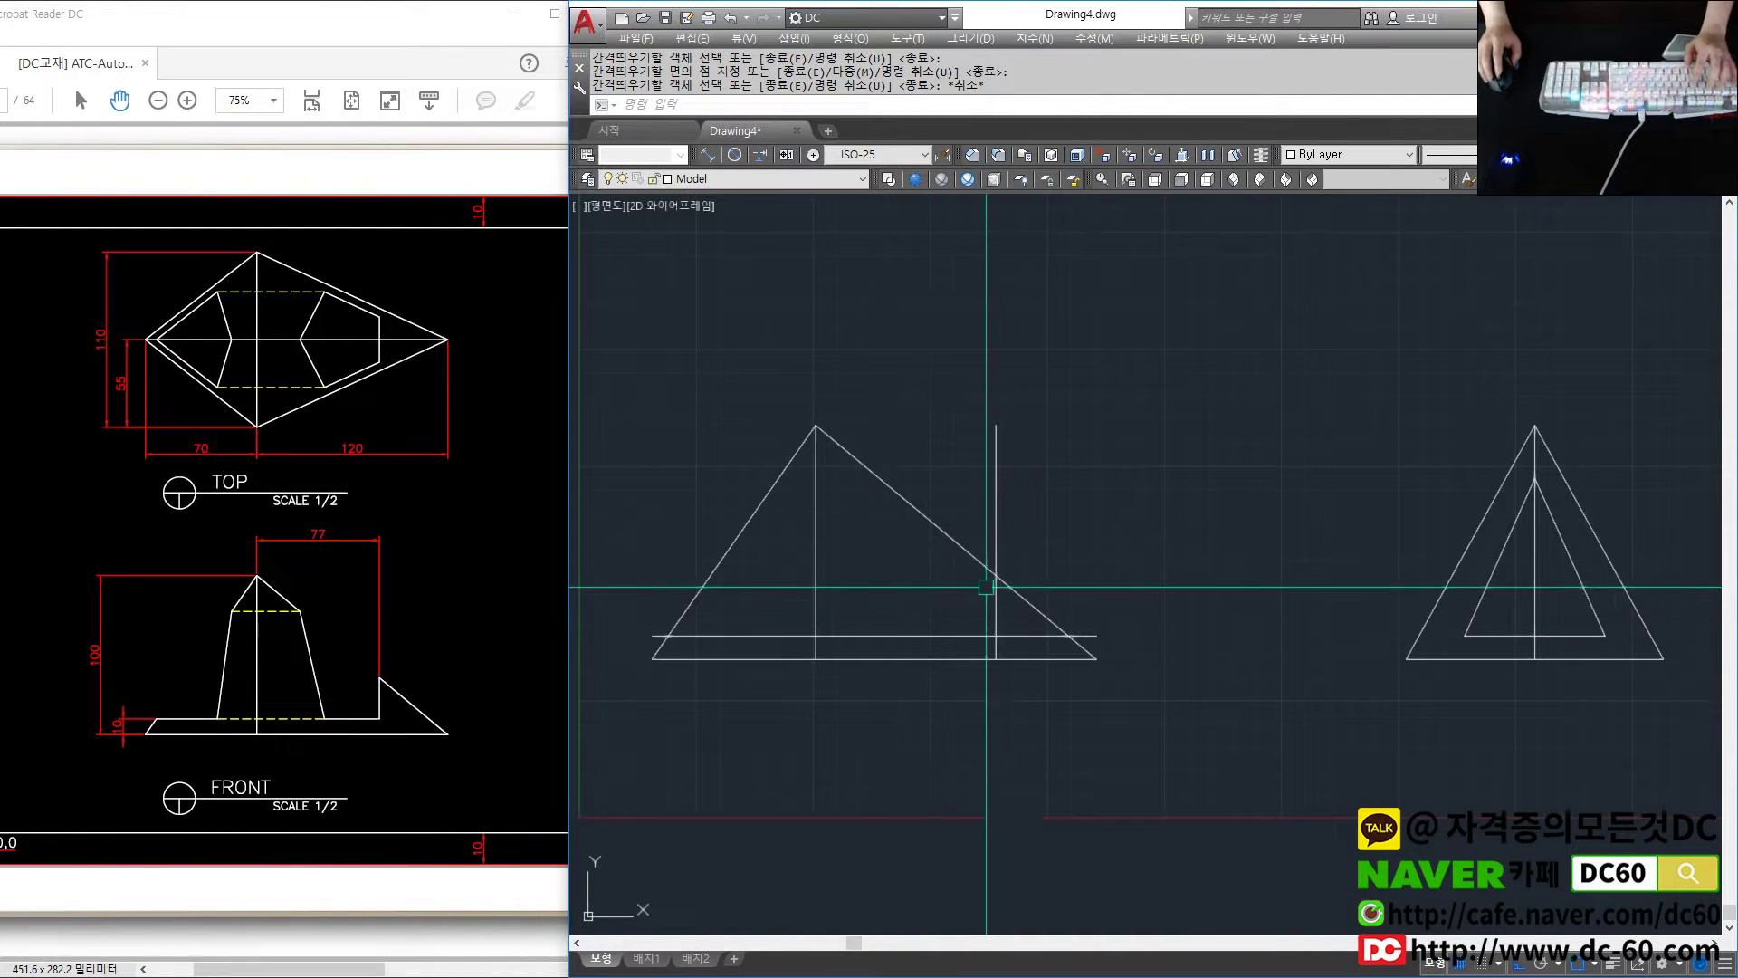
key("Return")
key("Return")
key("Escape")
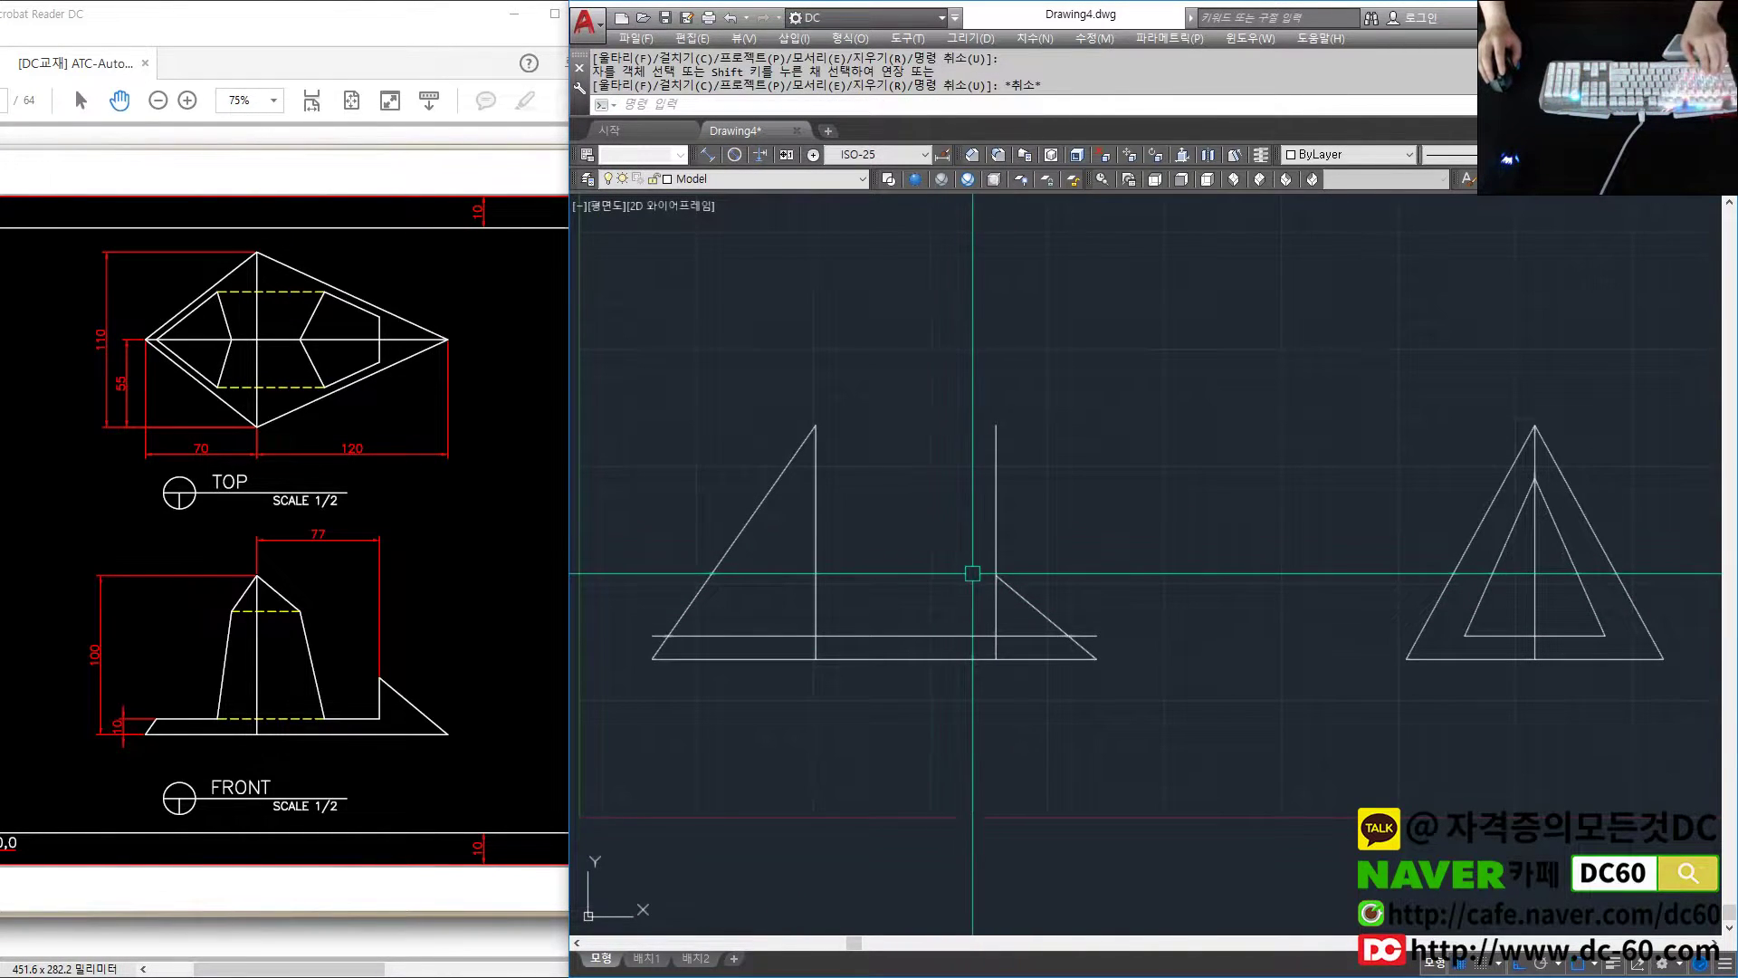
key("ctrl+z")
type("tr")
key("Return")
key("Return")
left_click(996, 552)
Fillet the vertical line with the base line to close the corner
key("f")
key("Return")
left_click(962, 634)
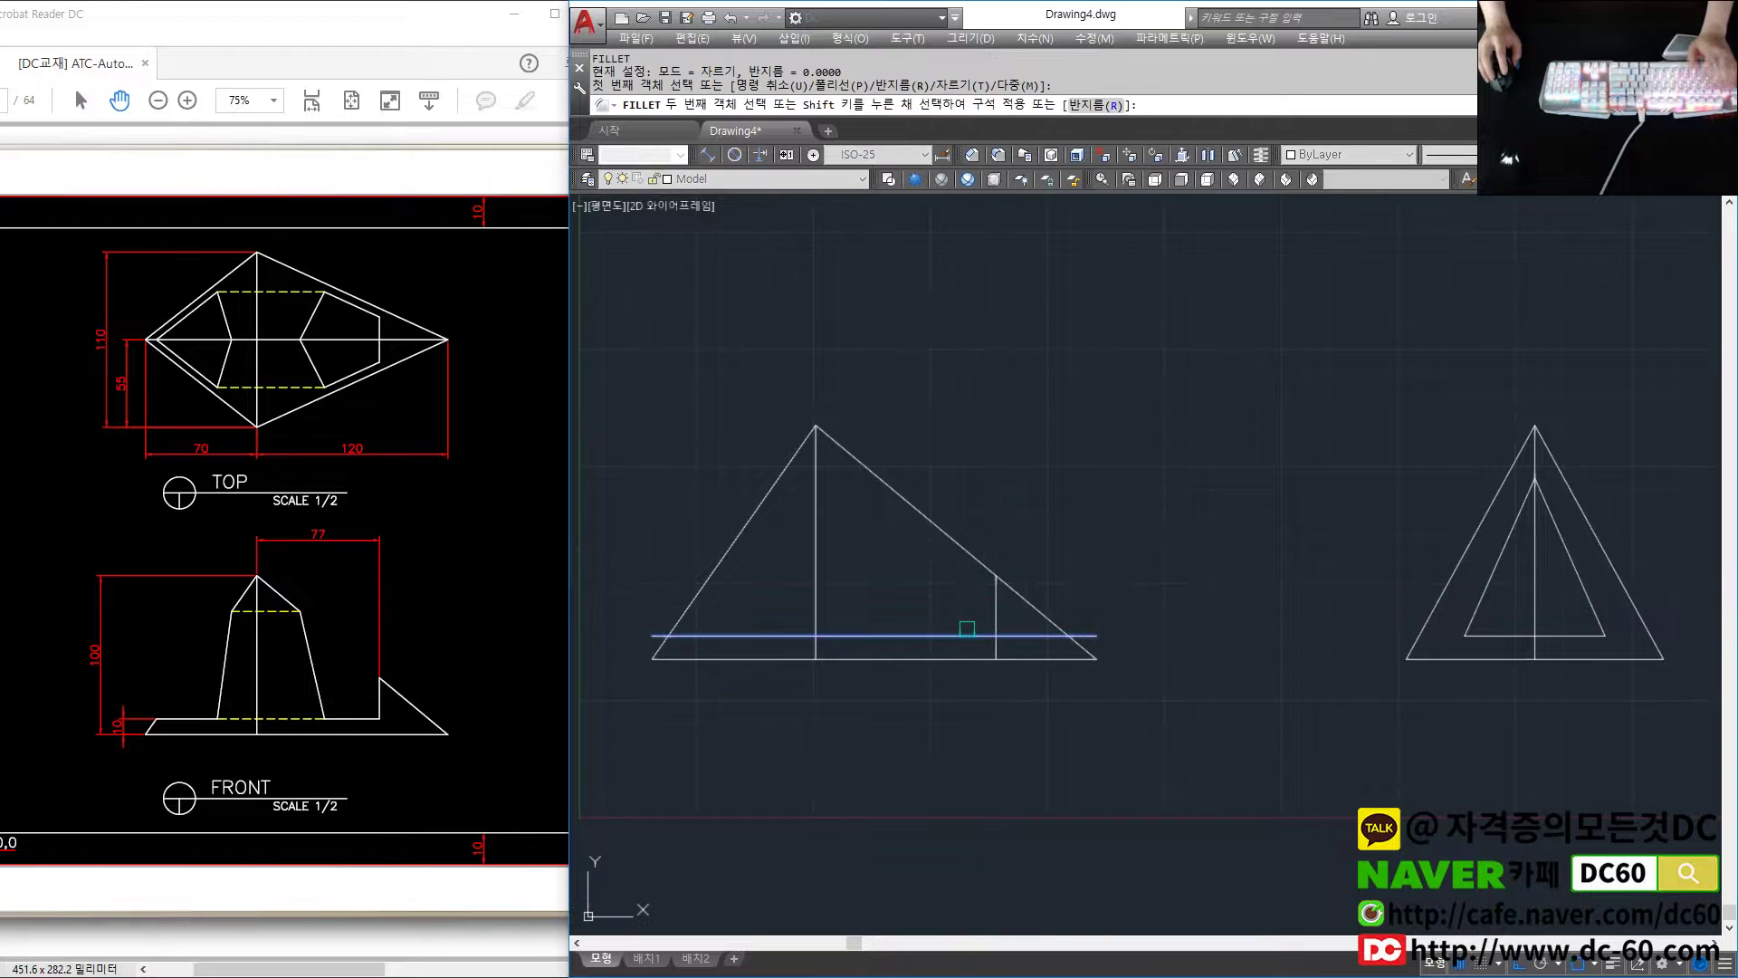
left_click(995, 607)
Start another trim, cancel it, and recentre all three views
scroll(743, 625, "up", 2)
type("tr")
key("Return")
key("Return")
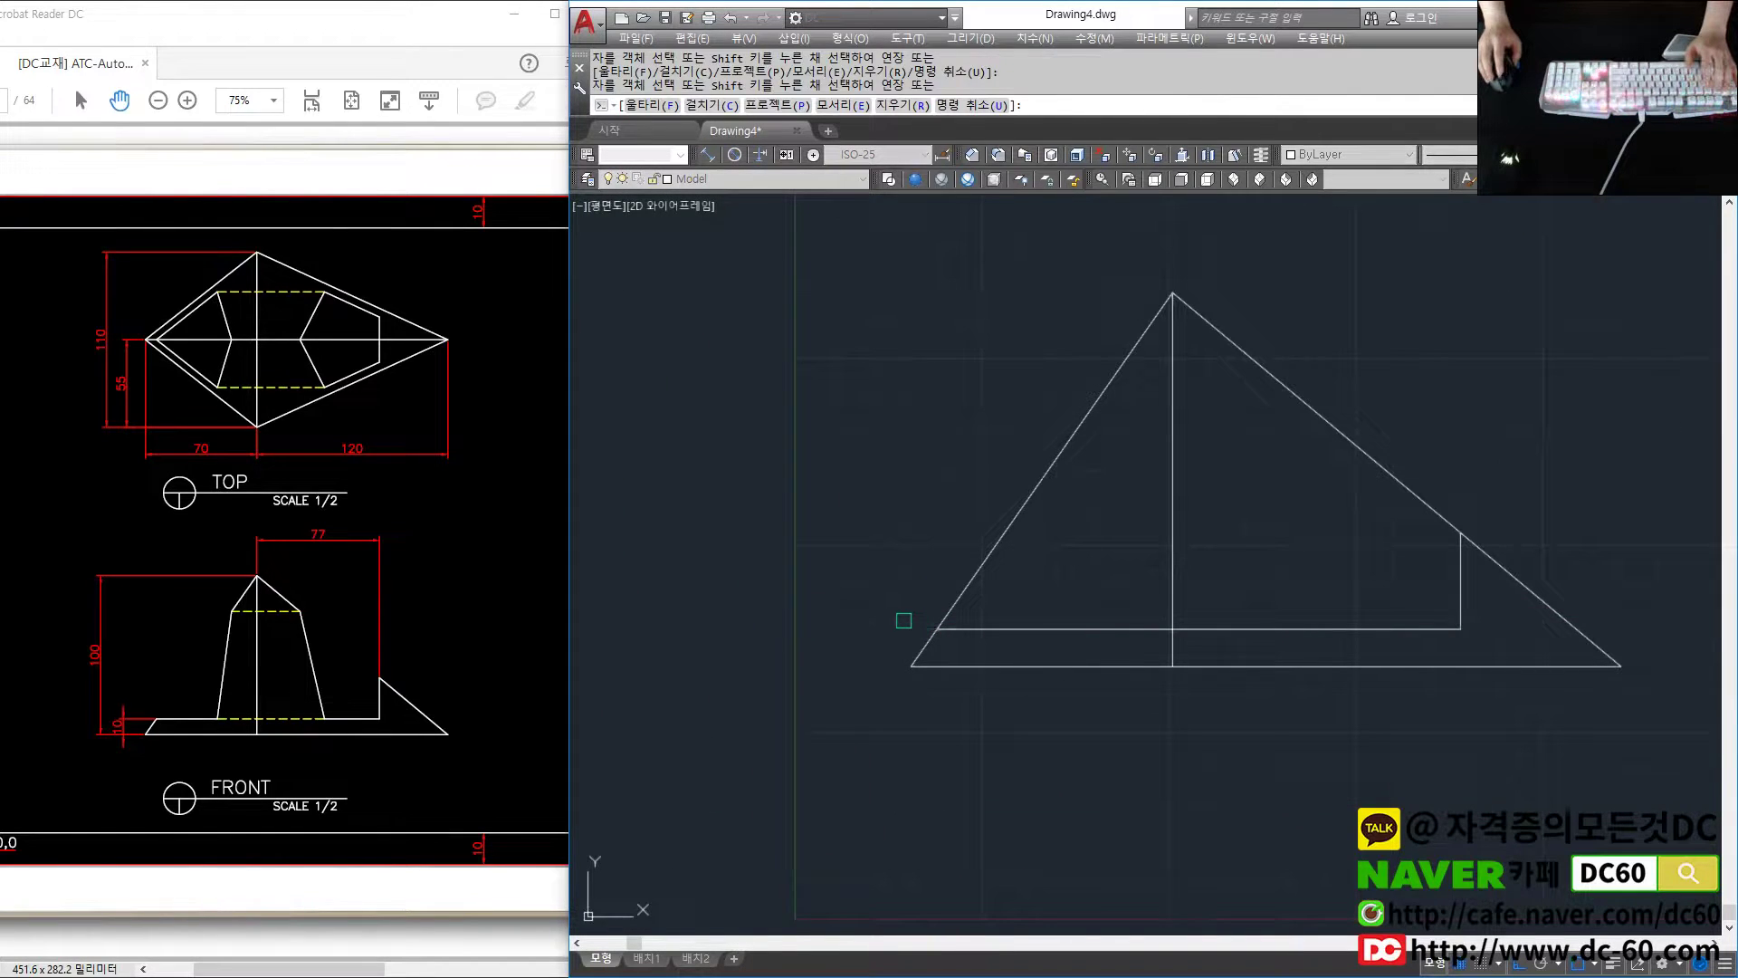
scroll(903, 620, "down", 2)
key("Escape")
scroll(1224, 538, "down", 1)
scroll(1224, 539, "up", 1)
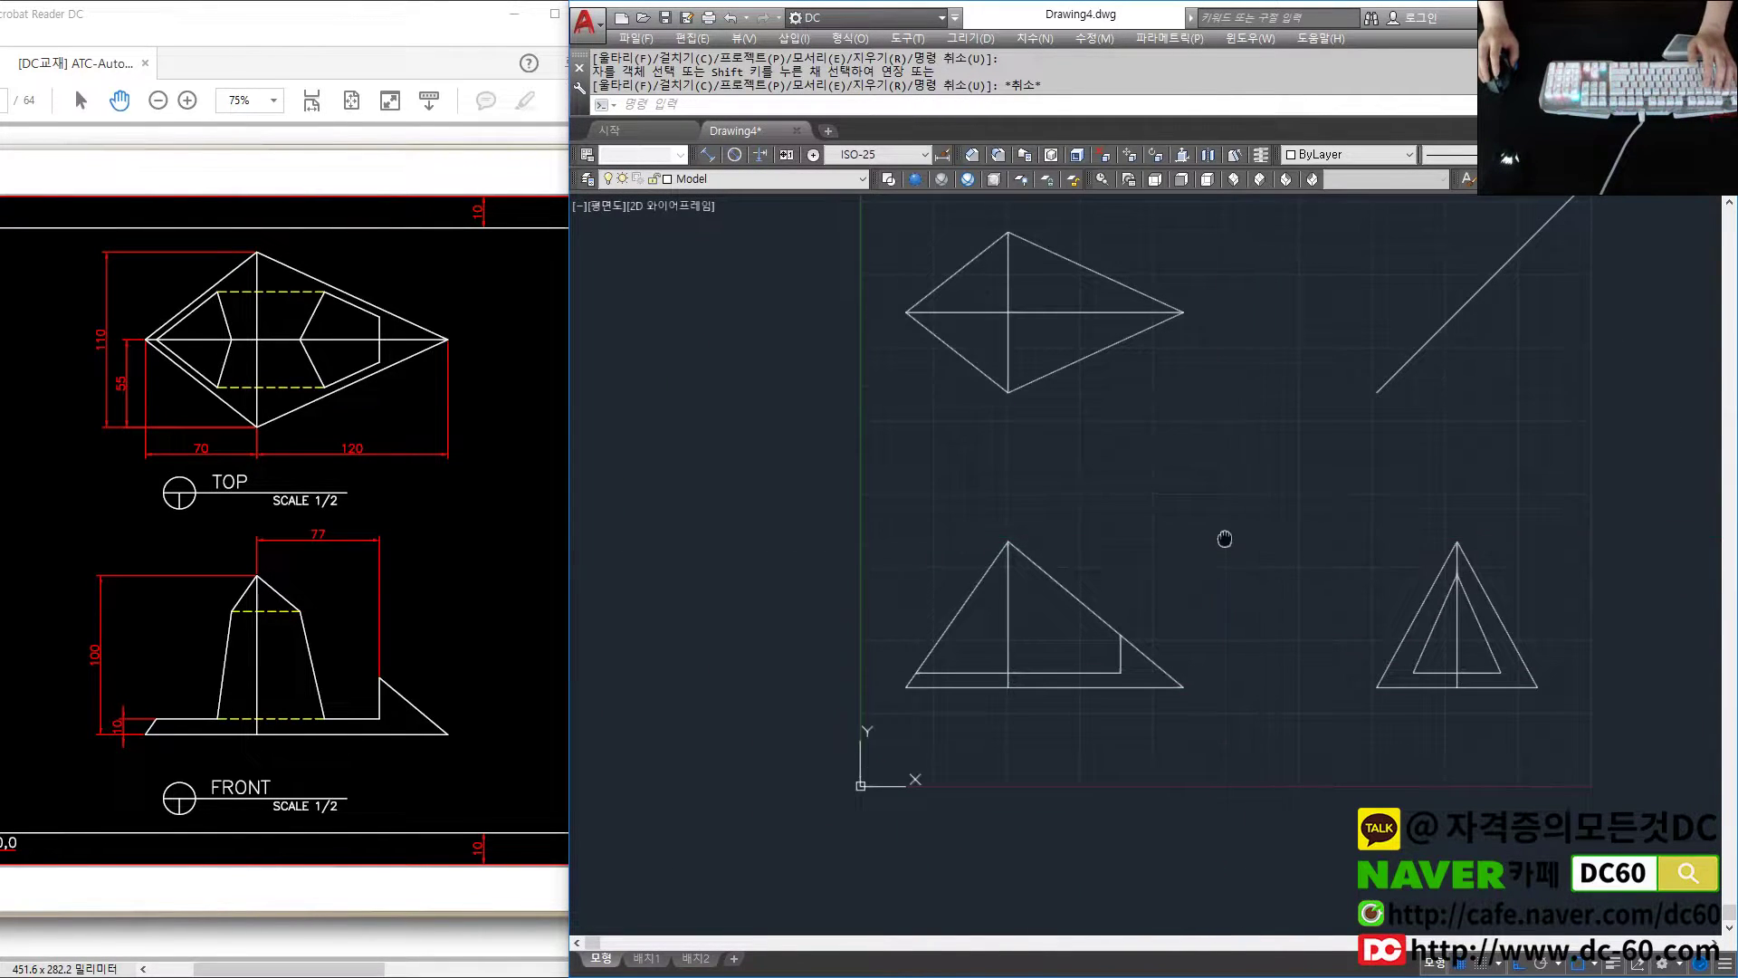
middle_click_drag(1224, 538, 1138, 591)
left_click(187, 551)
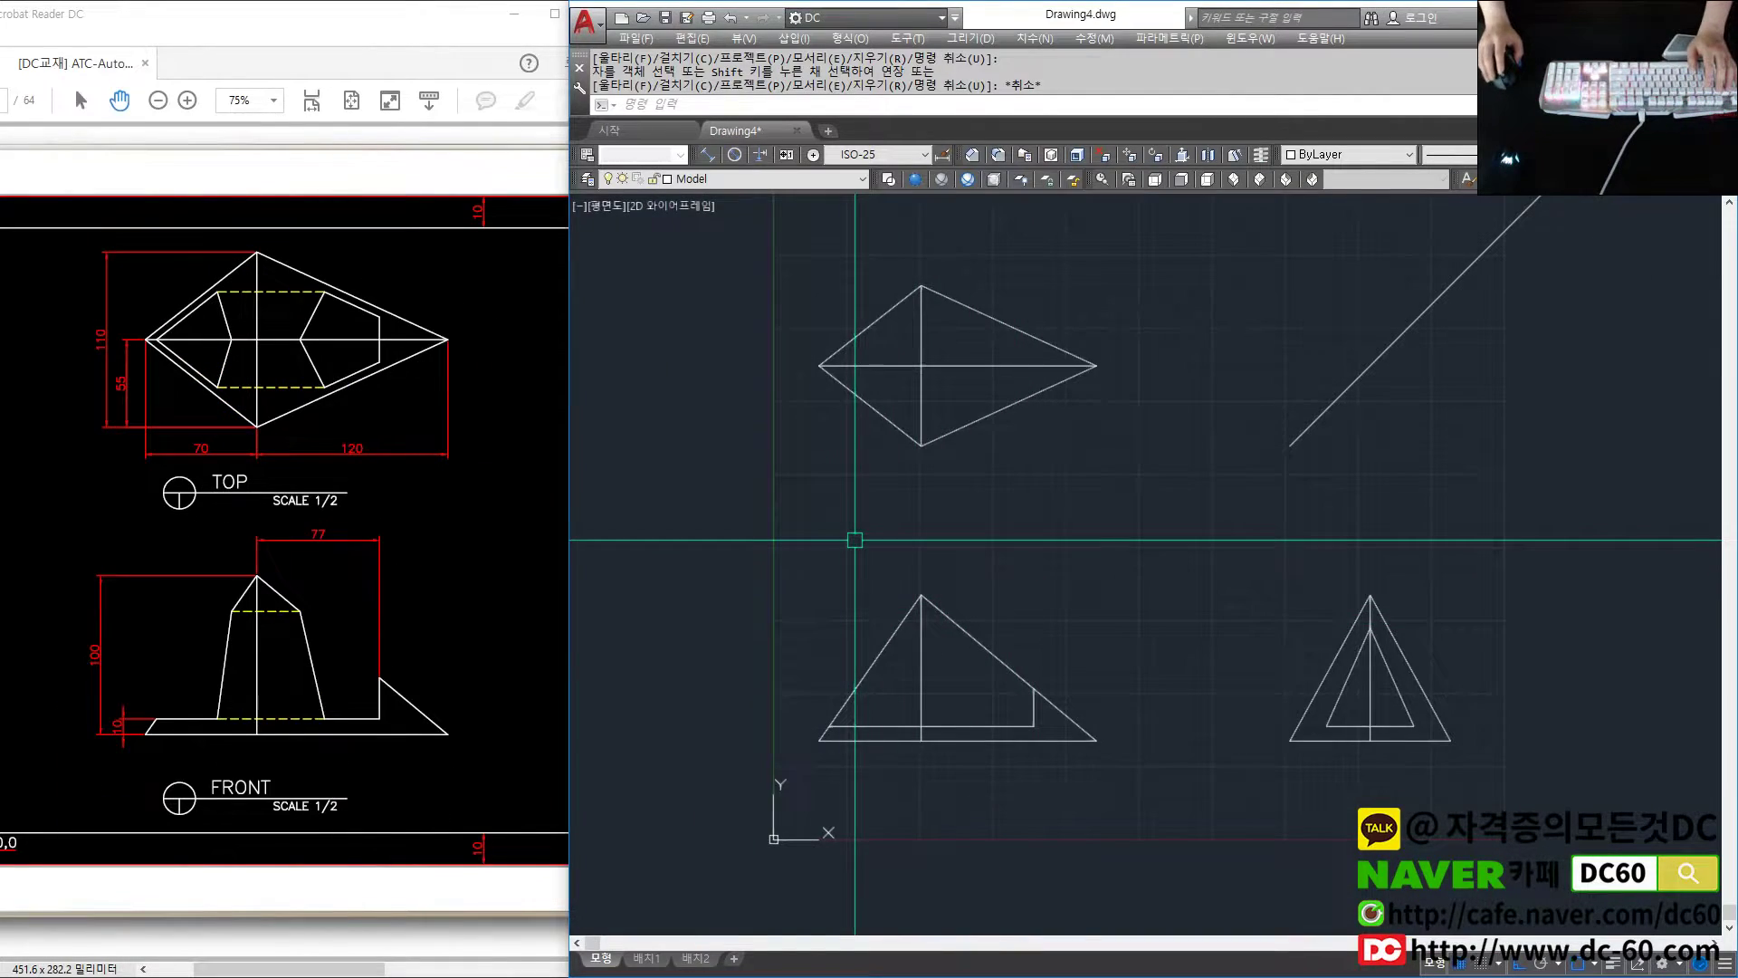
Draw a line from the front view's inner corner up into the top view
scroll(876, 544, "down", 2)
scroll(875, 544, "up", 2)
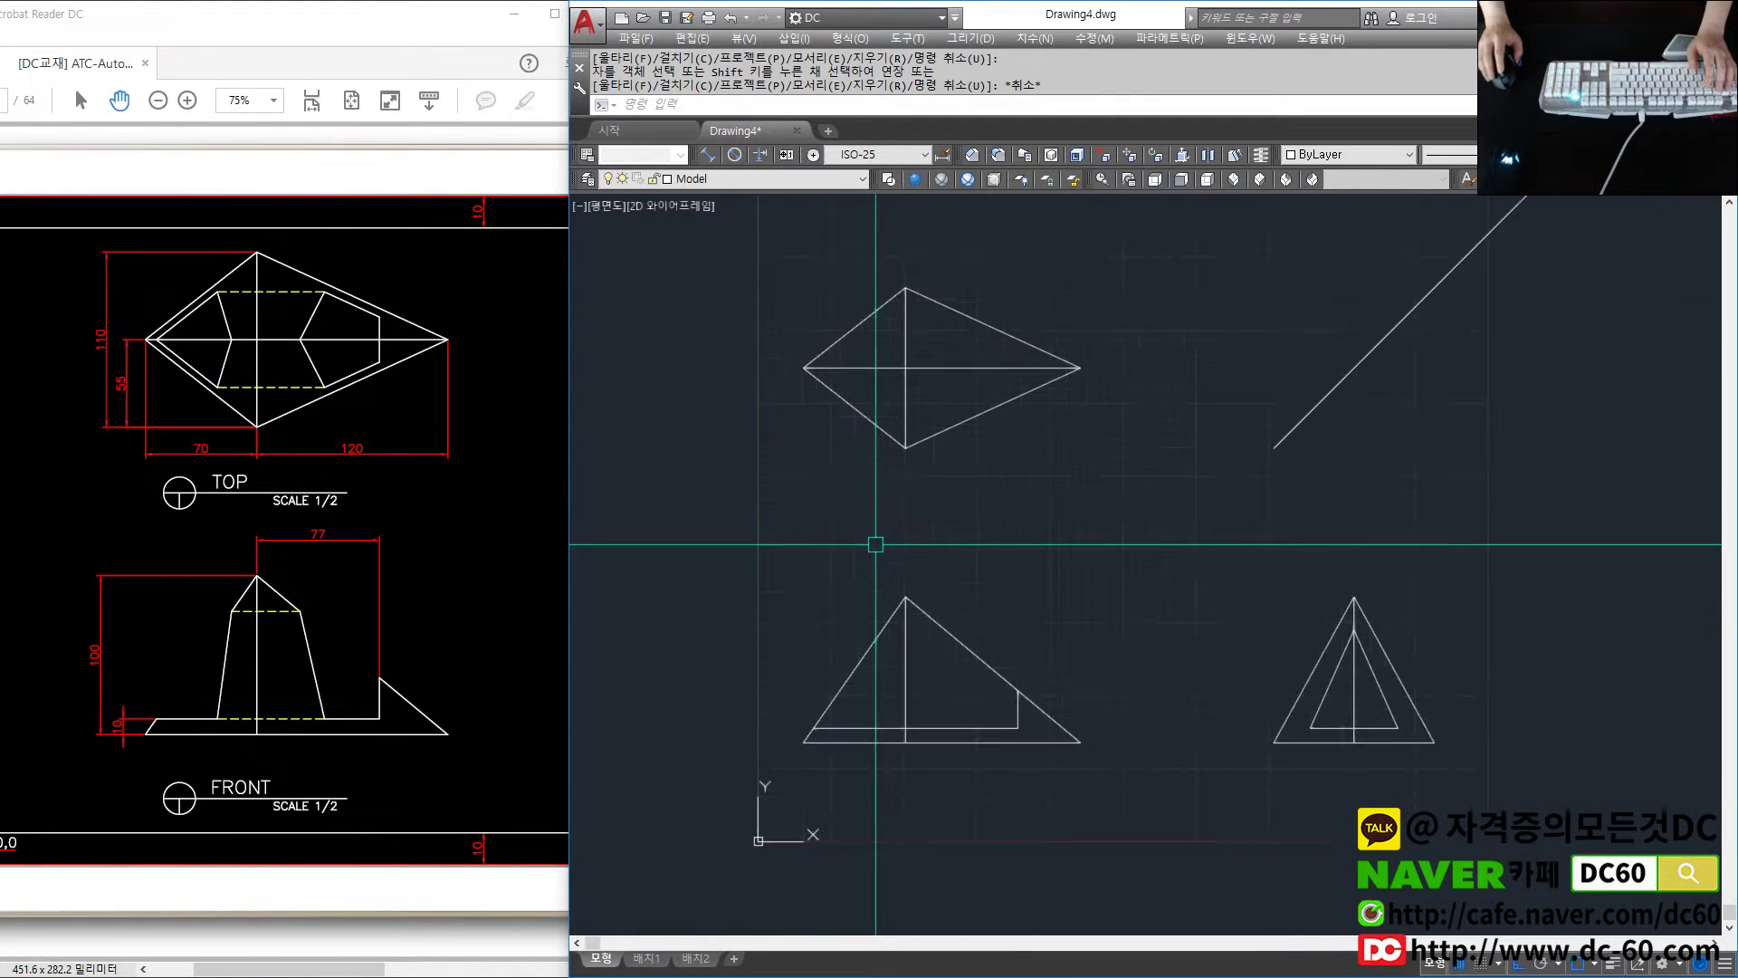
scroll(876, 544, "up", 1)
scroll(839, 698, "down", 1)
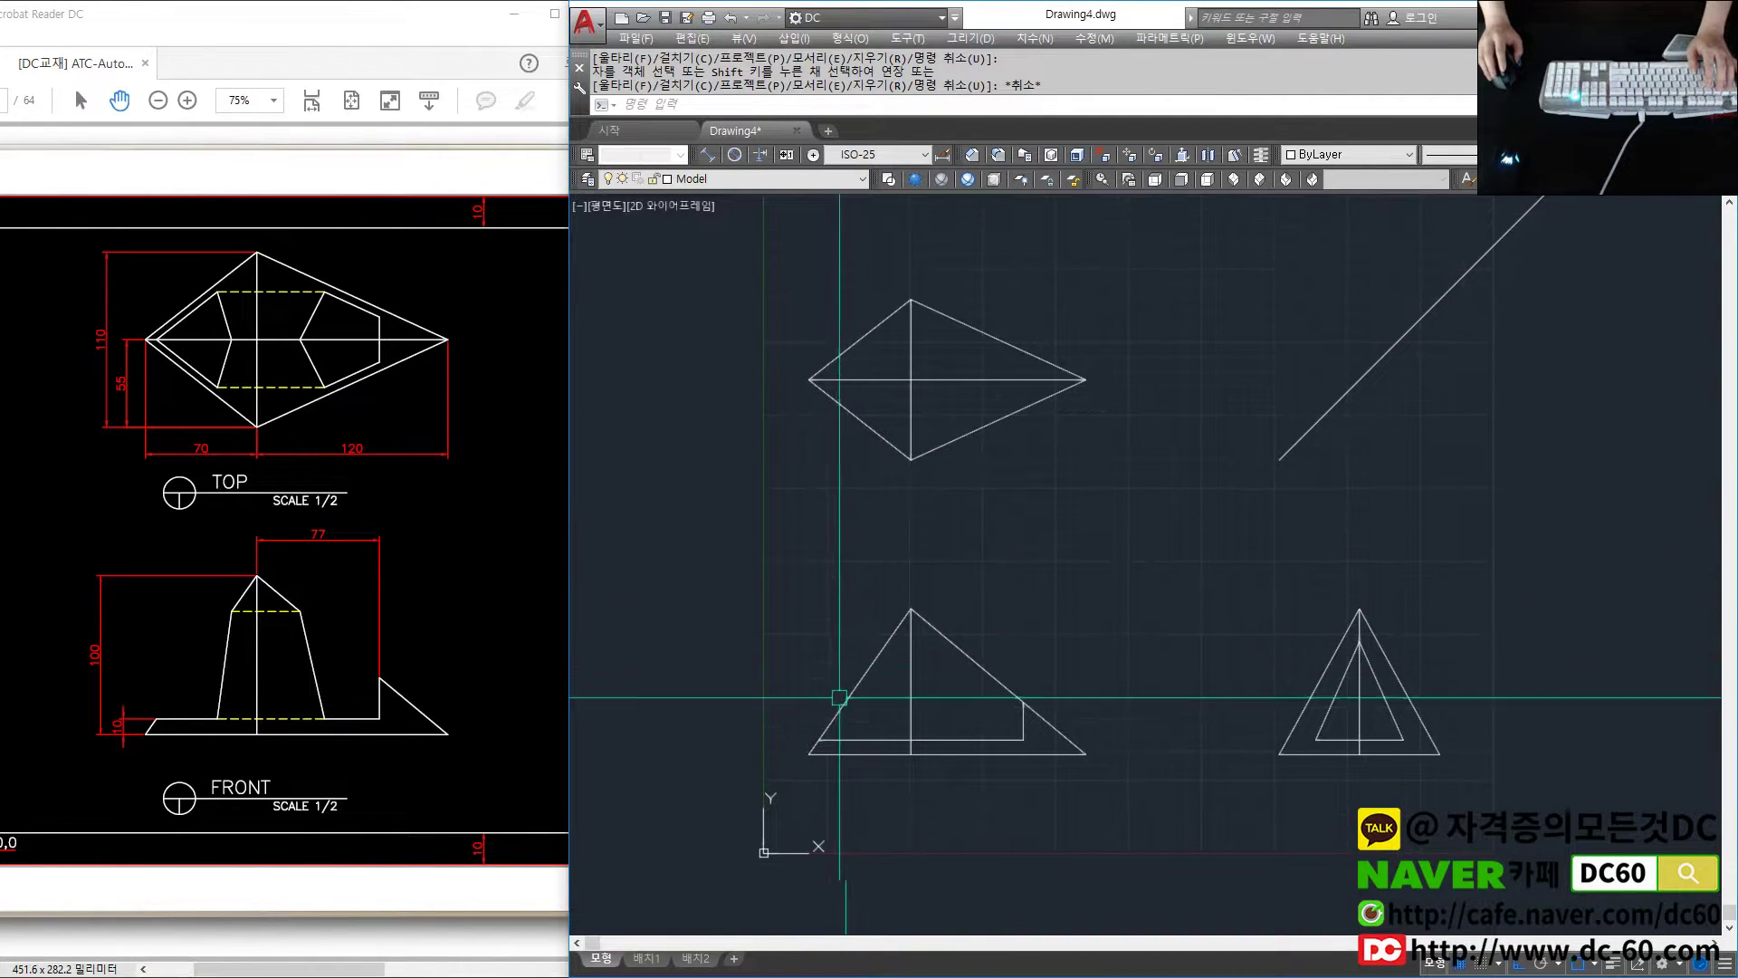
type("l")
key("Return")
left_click(819, 740)
scroll(828, 706, "up", 2)
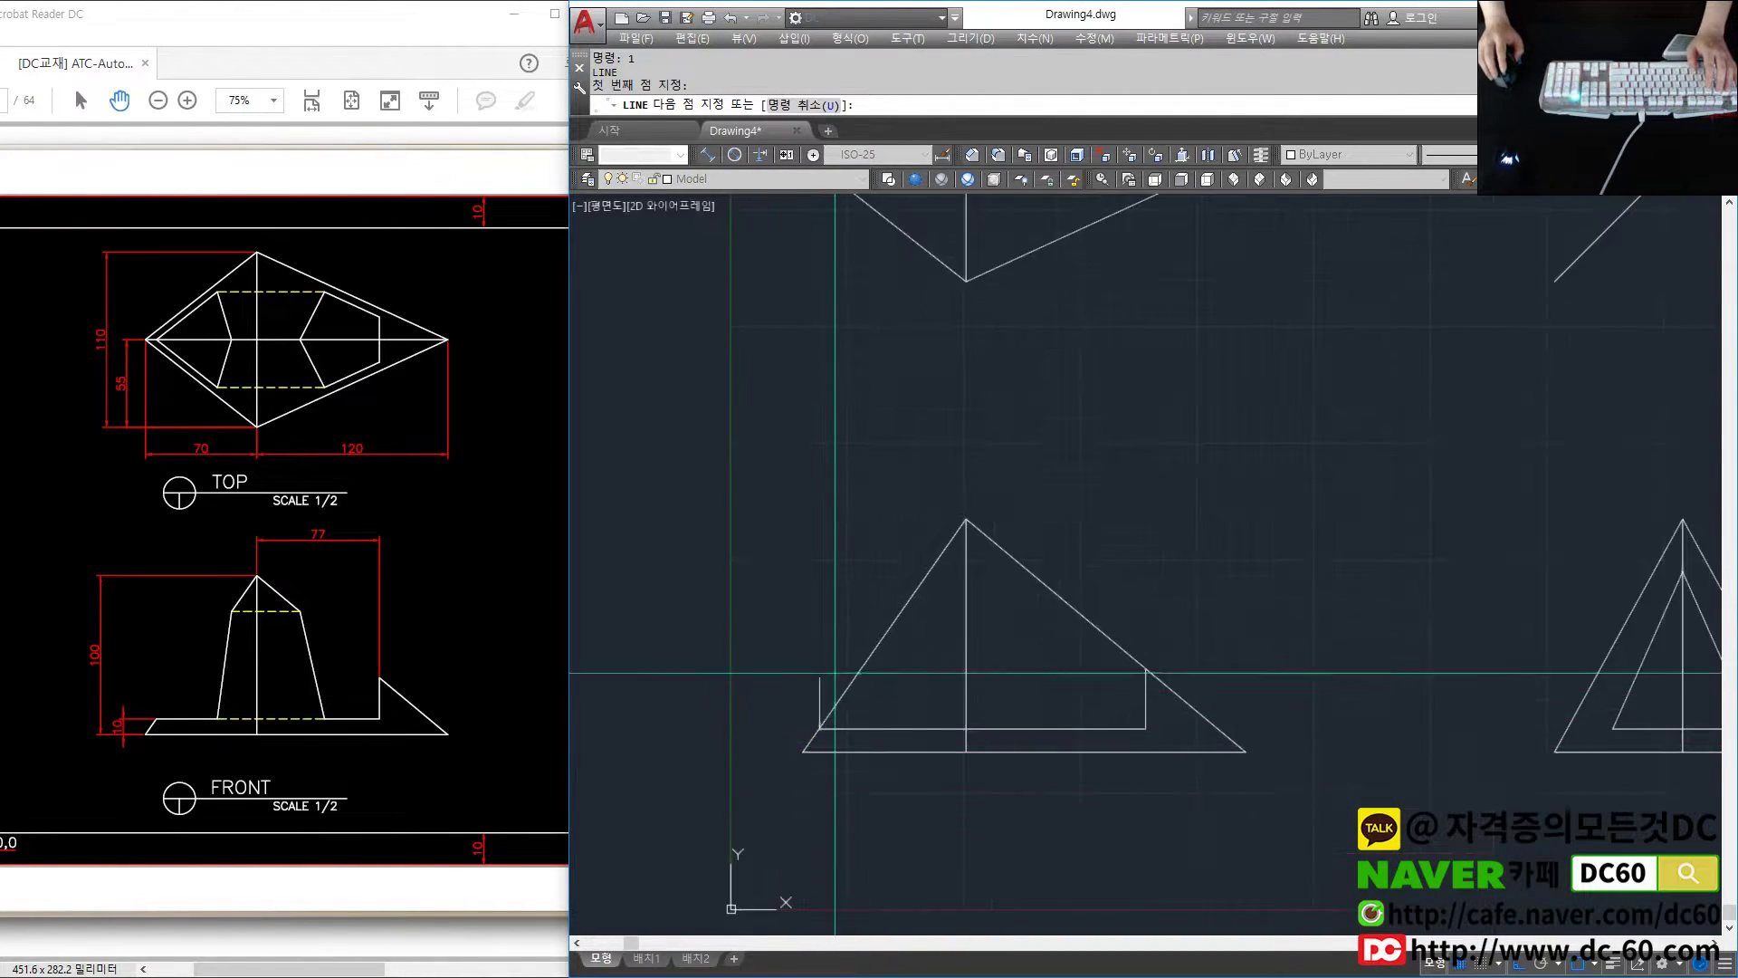
scroll(834, 672, "down", 3)
left_click(851, 358)
key("Return")
scroll(854, 359, "up", 3)
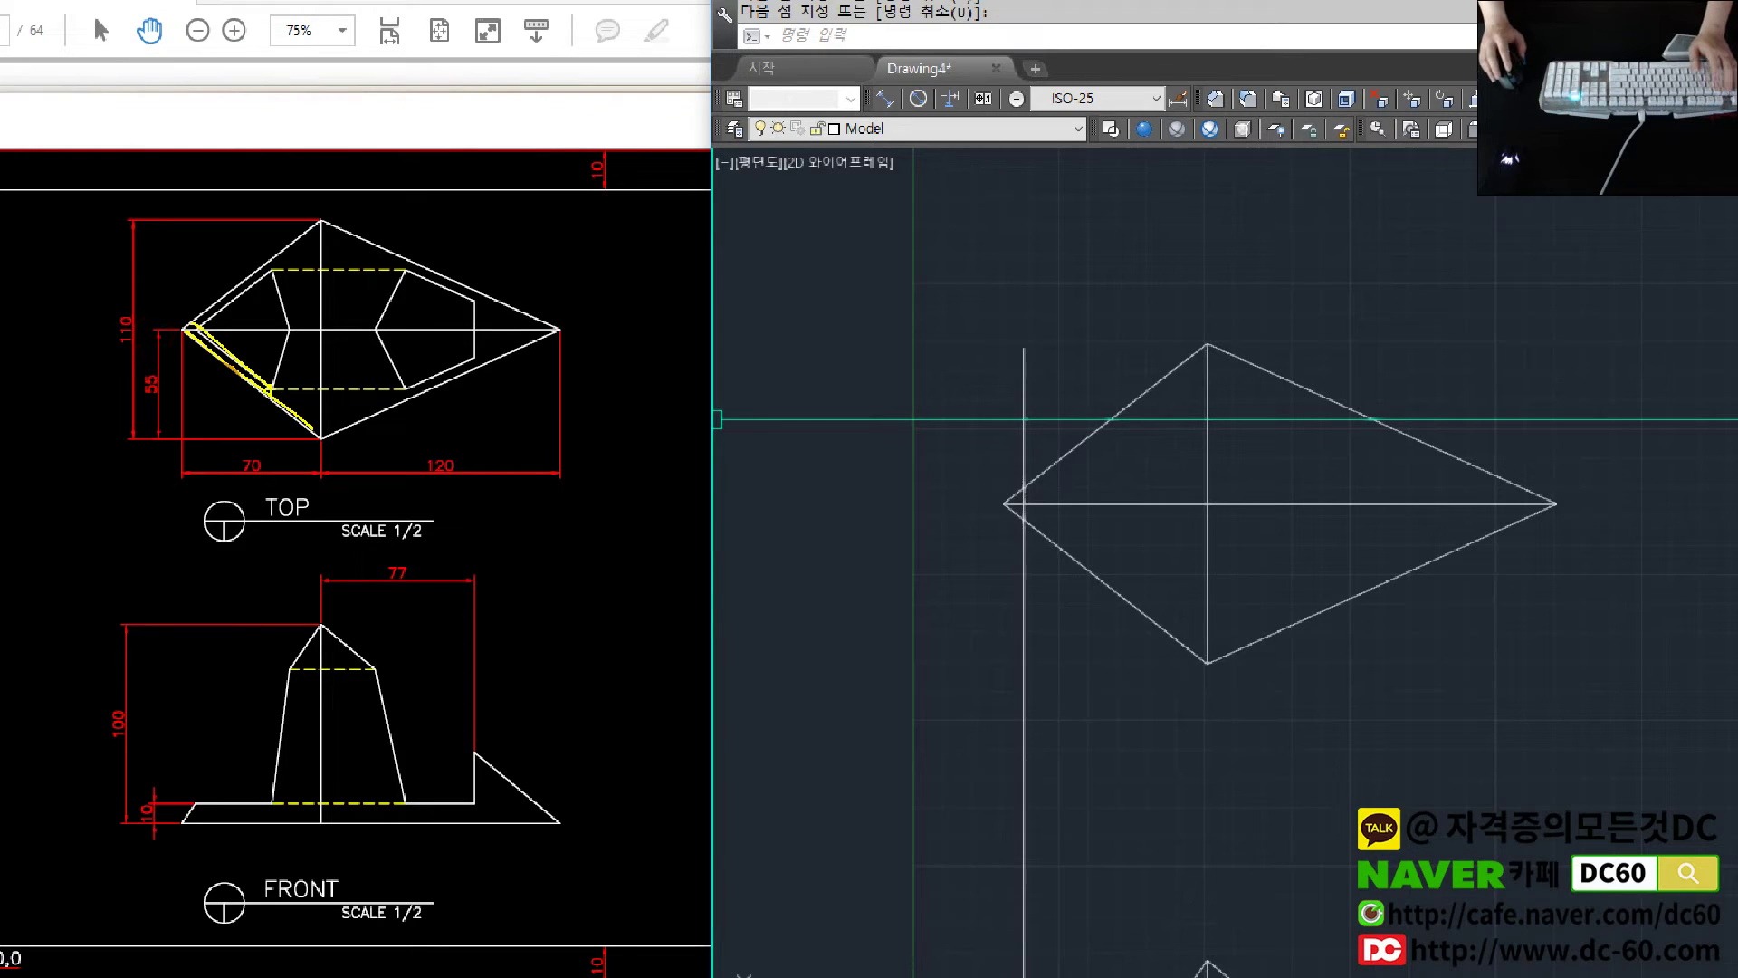
Copy the diamond's lower-left edge from its left tip to a parallel position inside it
type("co")
key("Return")
scroll(796, 543, "up", 2)
left_click(846, 506)
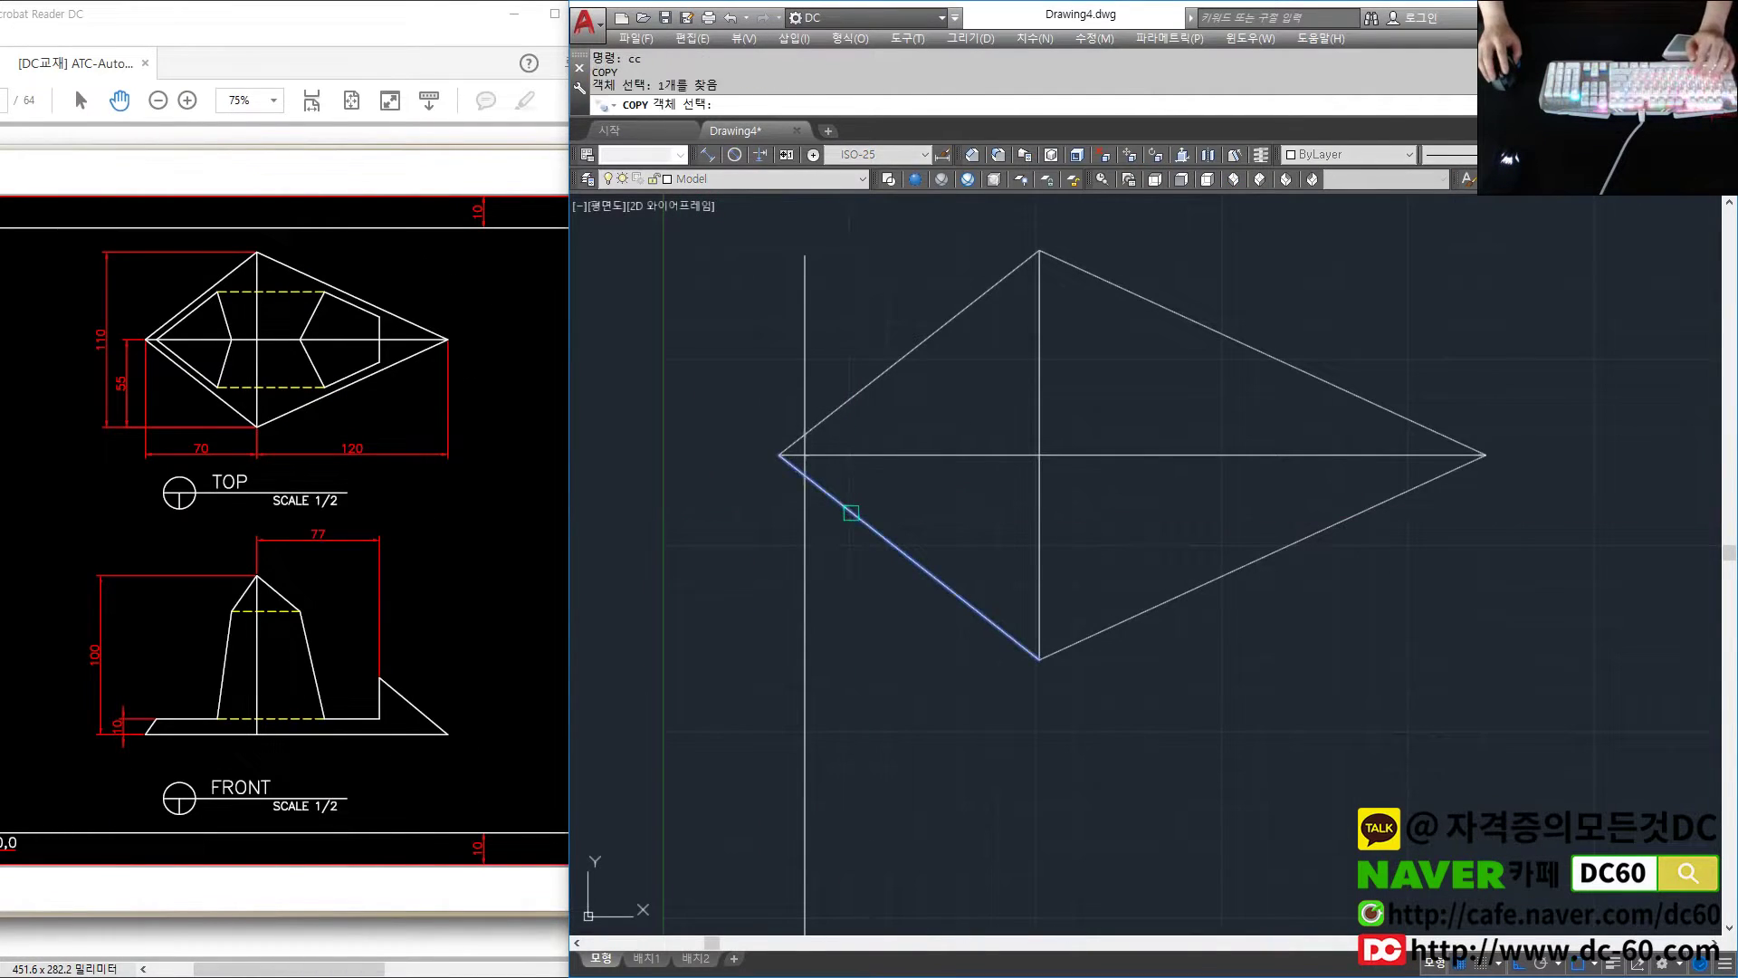
key("Return")
left_click(786, 465)
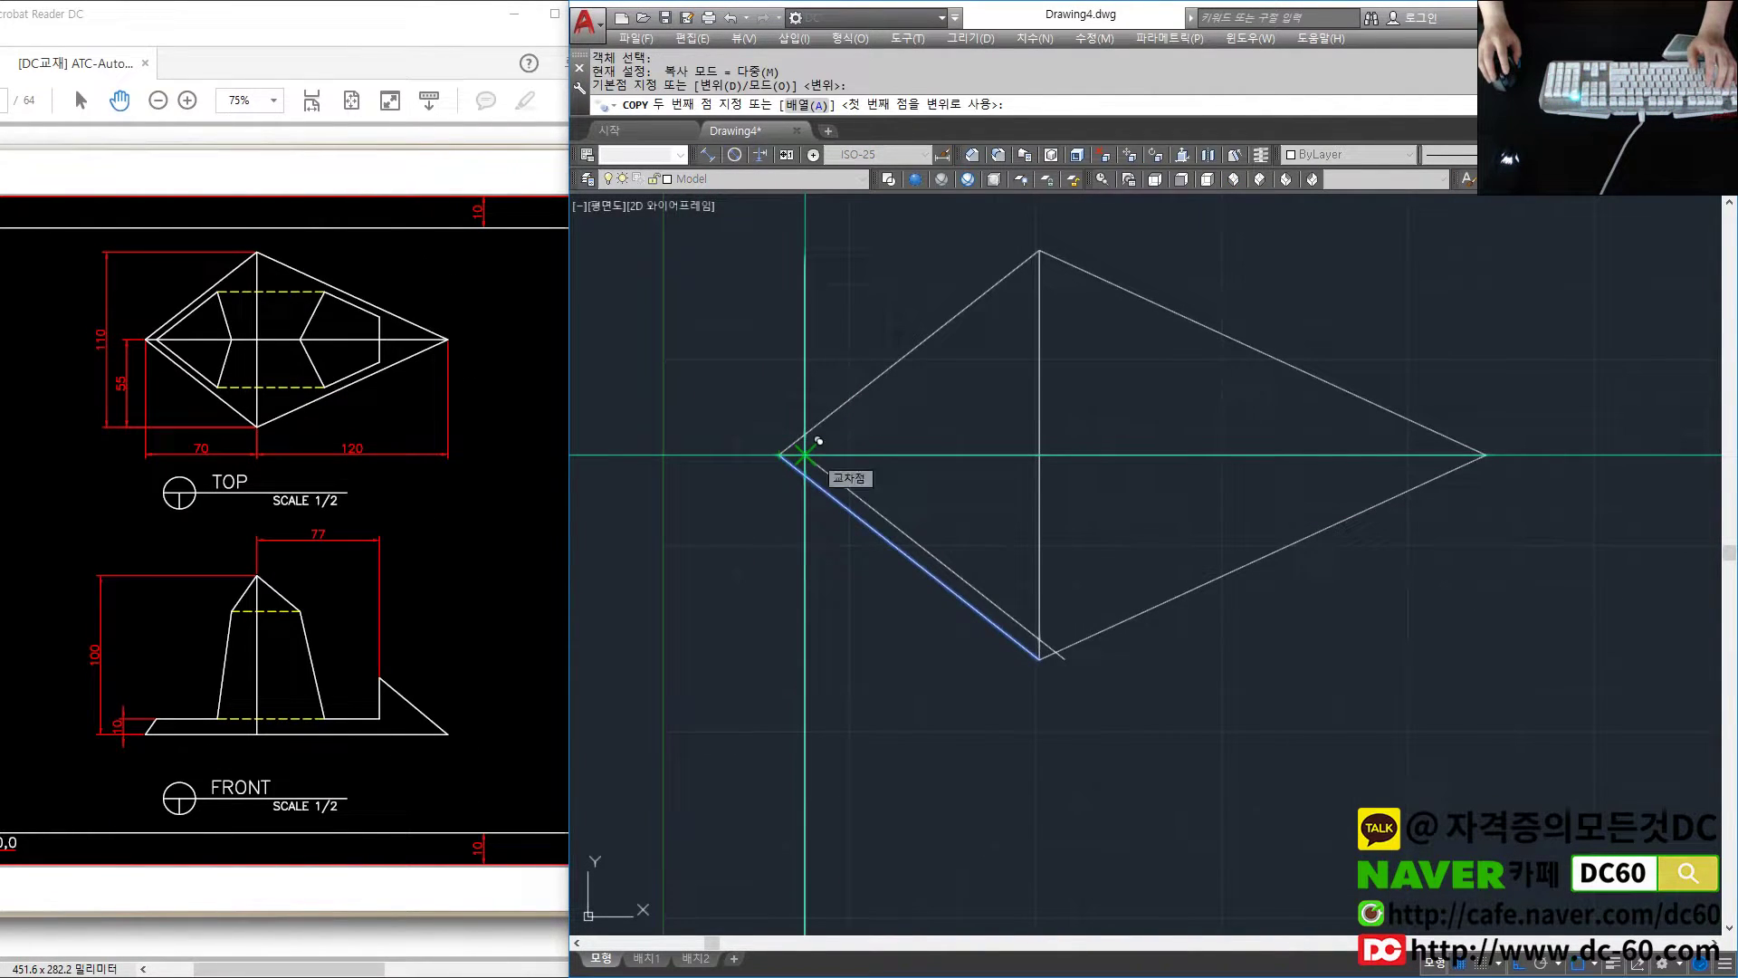
scroll(818, 440, "up", 3)
left_click(803, 439)
scroll(896, 525, "down", 3)
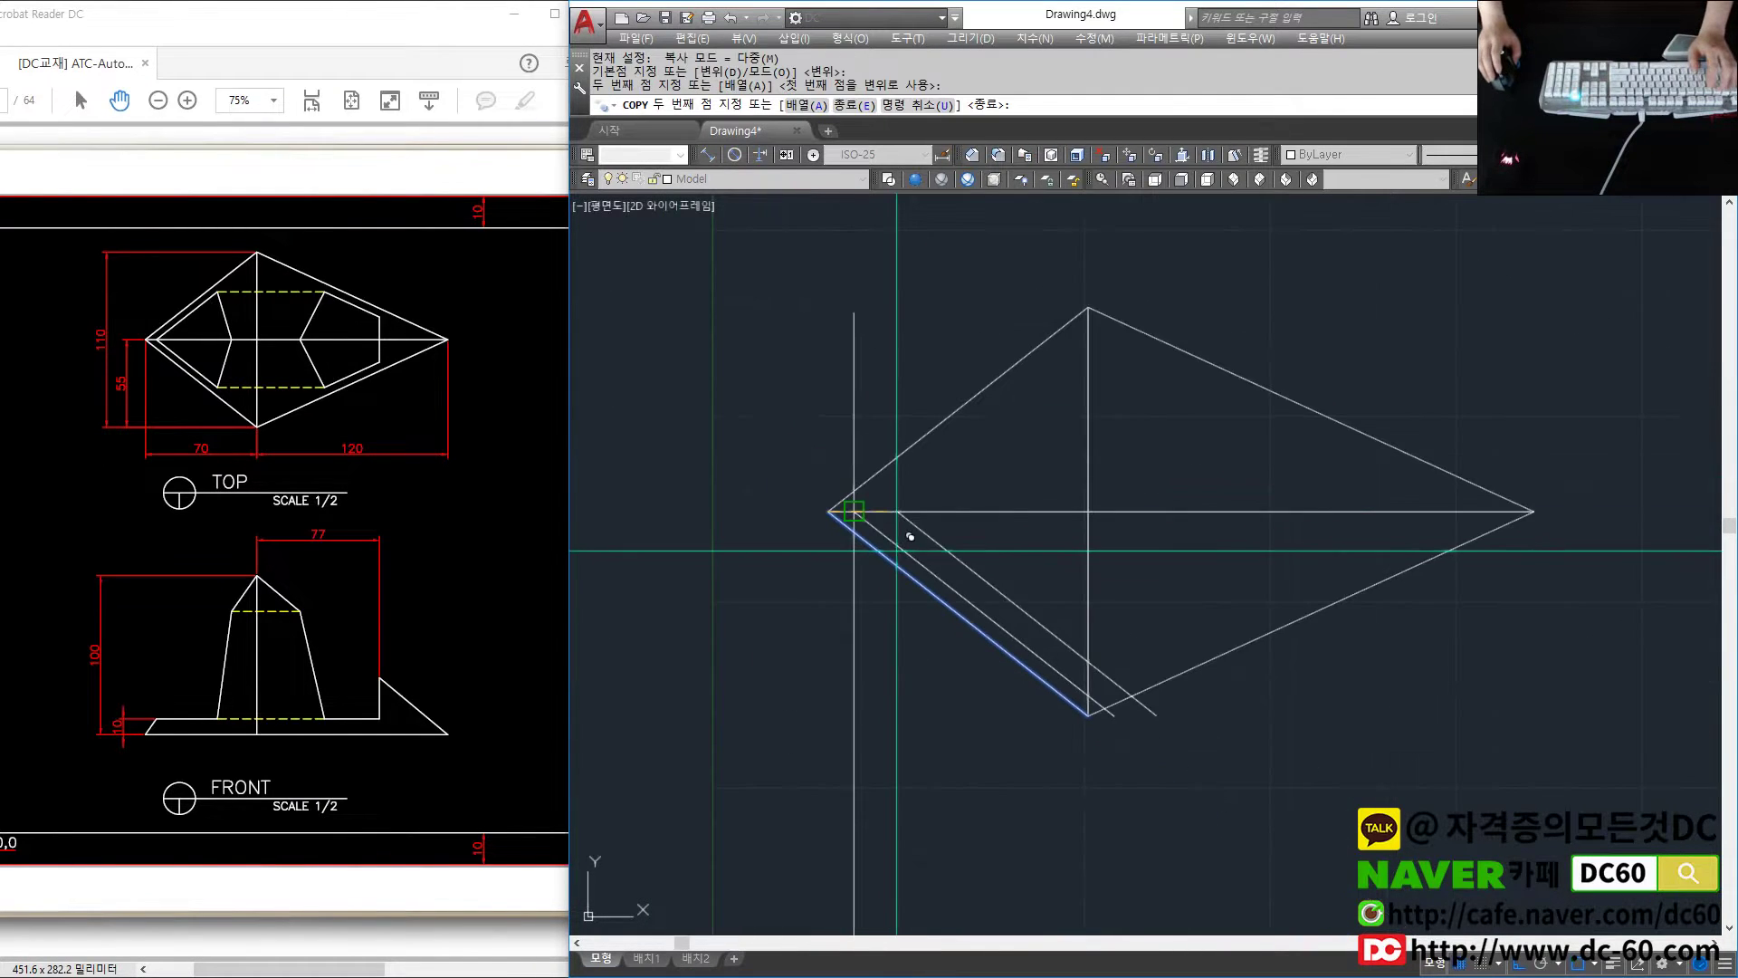
key("Escape")
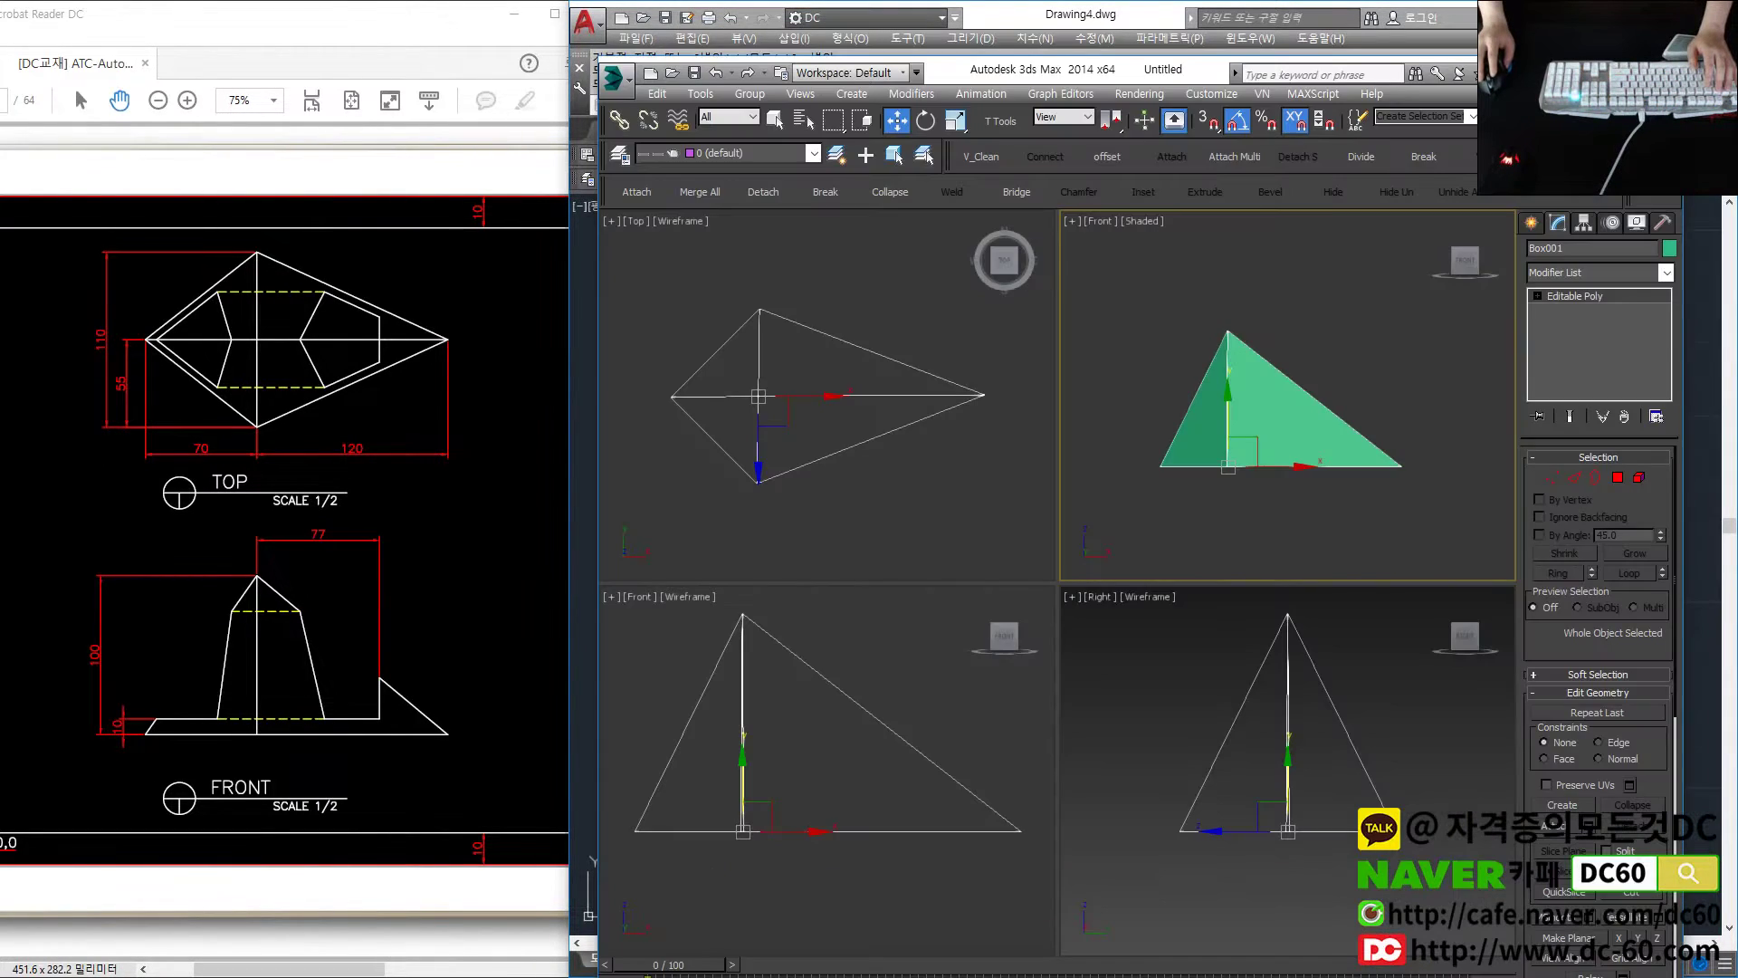
Maximize the front viewport and nudge the pyramid's apex vertex slightly right
left_click(702, 736)
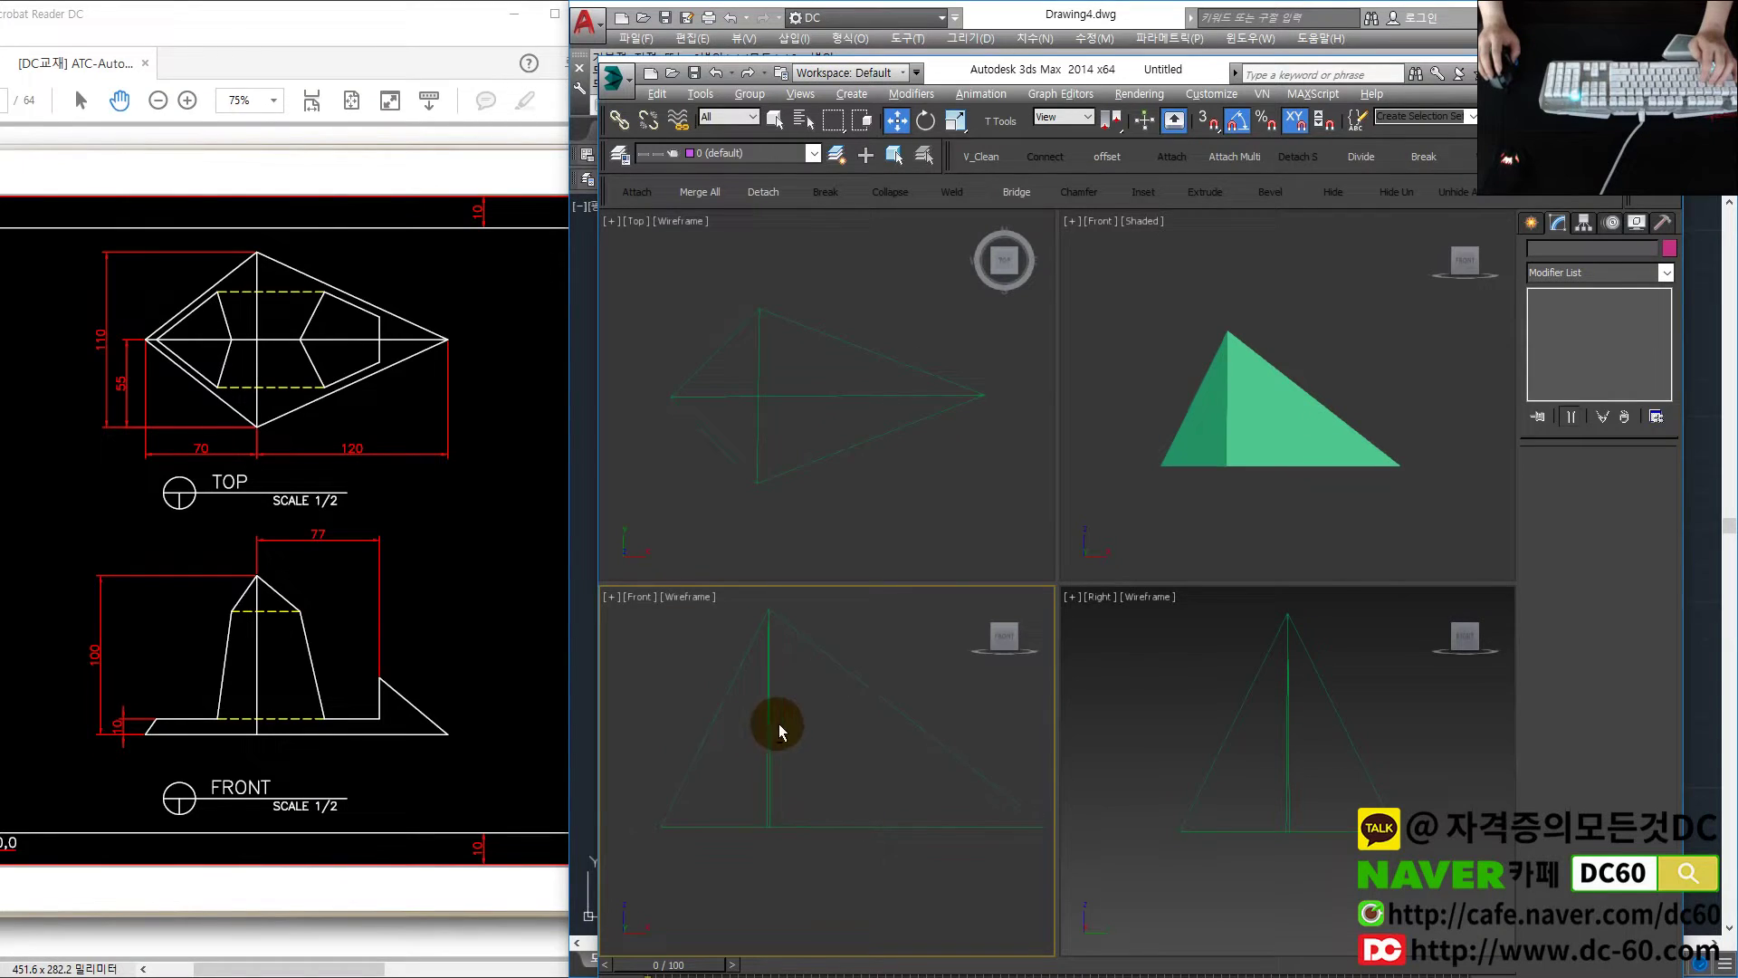
key("alt+w")
left_click(942, 676)
key("1")
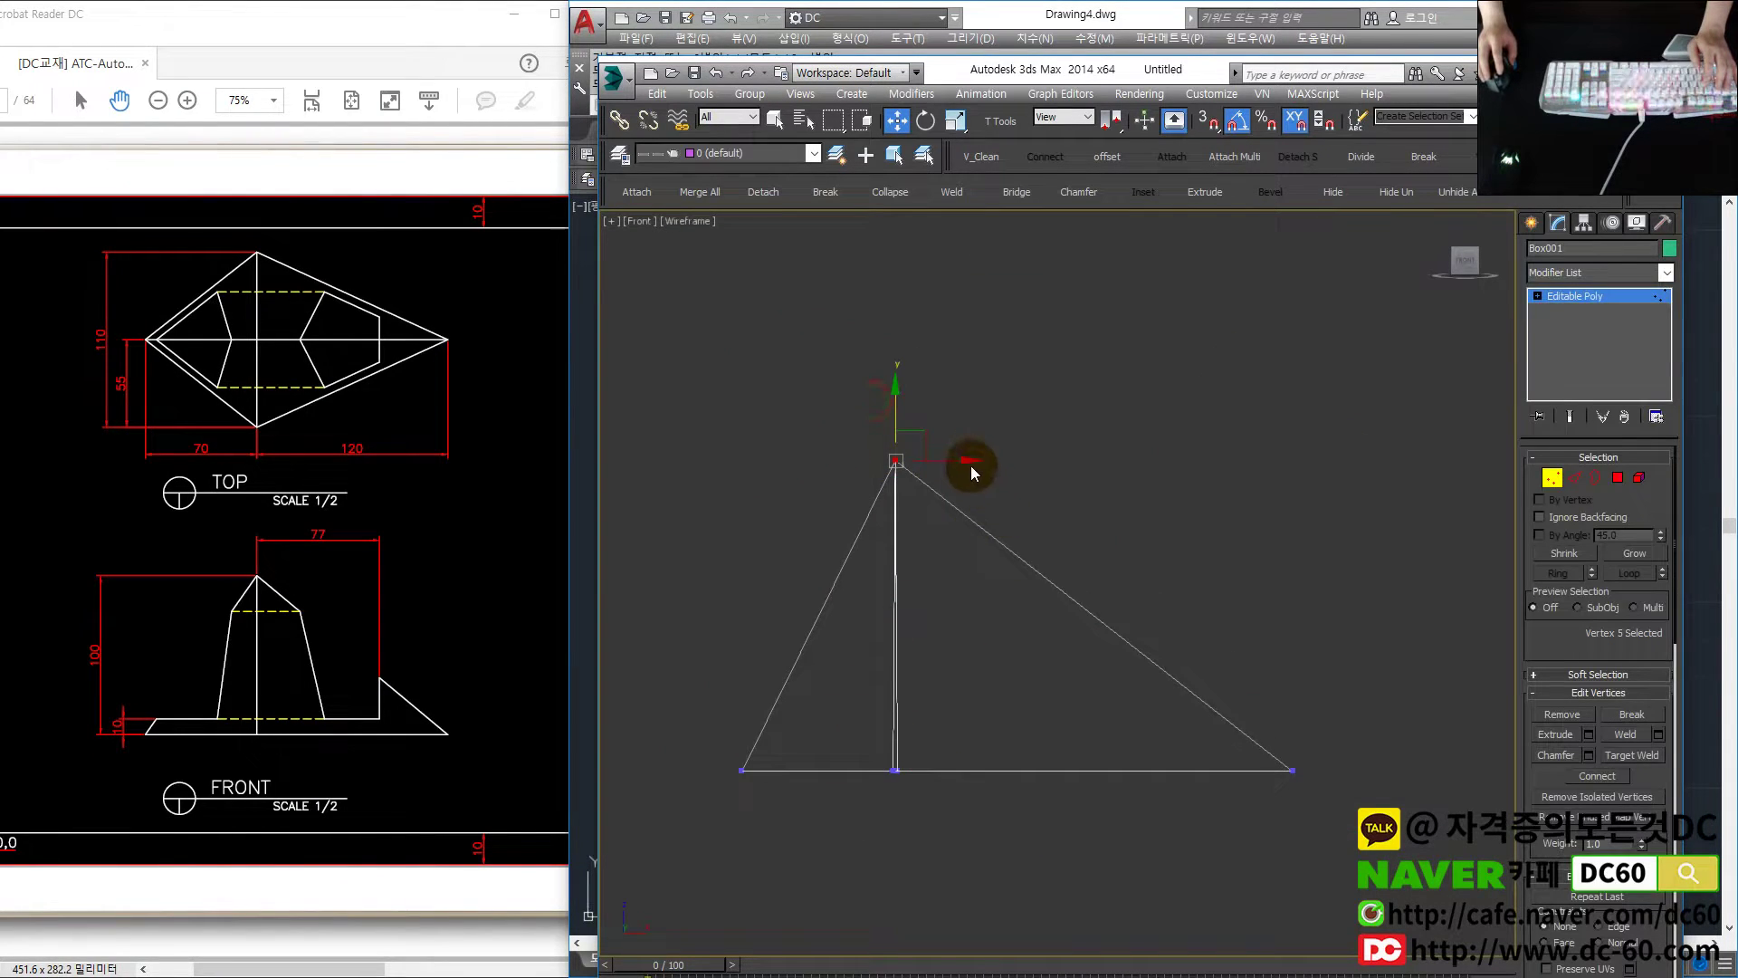
left_click_drag(971, 465, 996, 465)
left_click(849, 384)
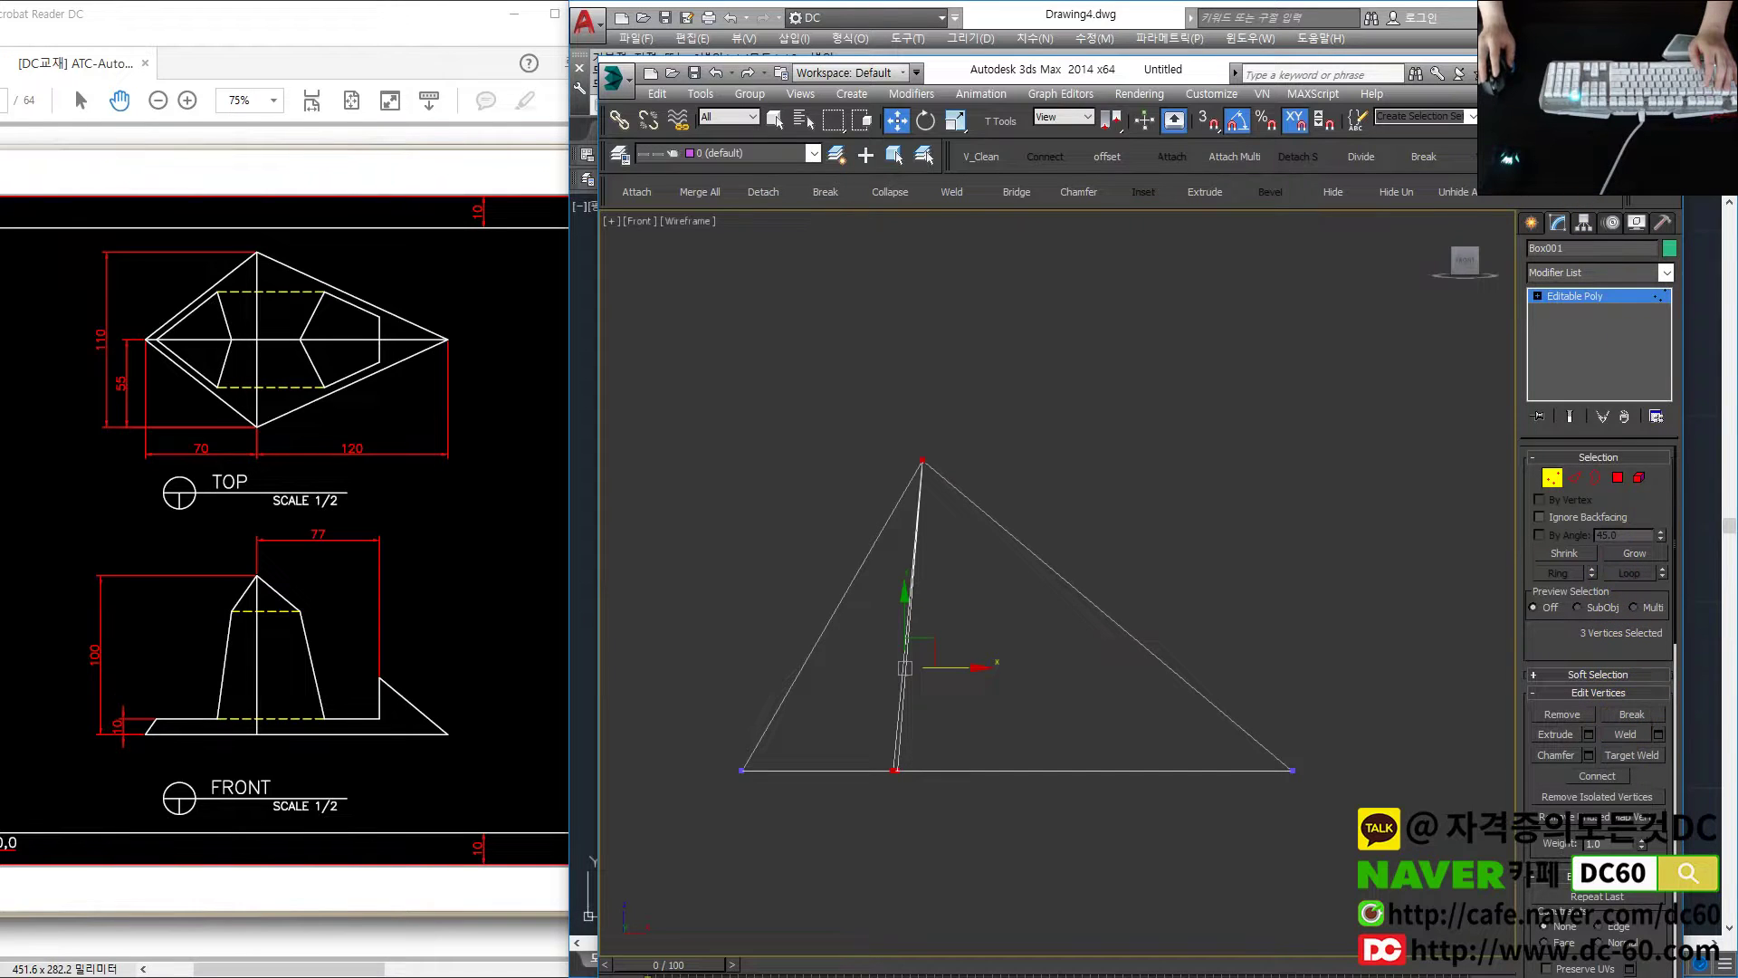
key("super+Up")
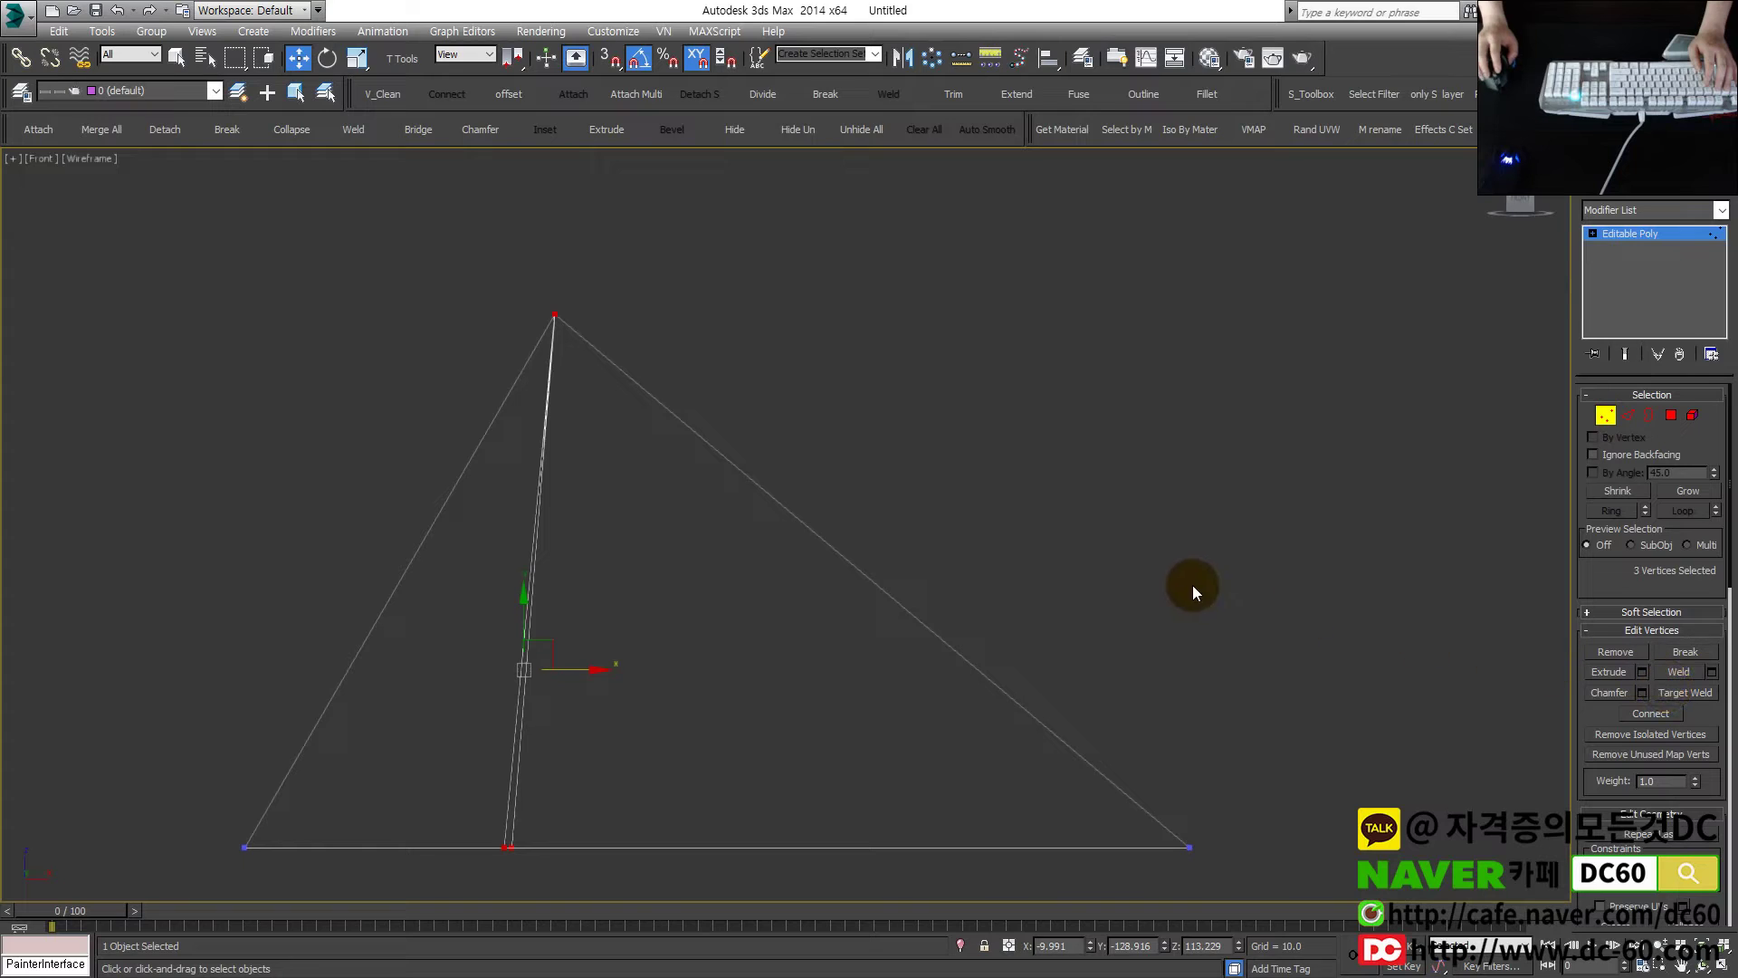
scroll(881, 484, "down", 2)
Select the pyramid's two middle edges, trial Make Planar on them, and undo
key("2")
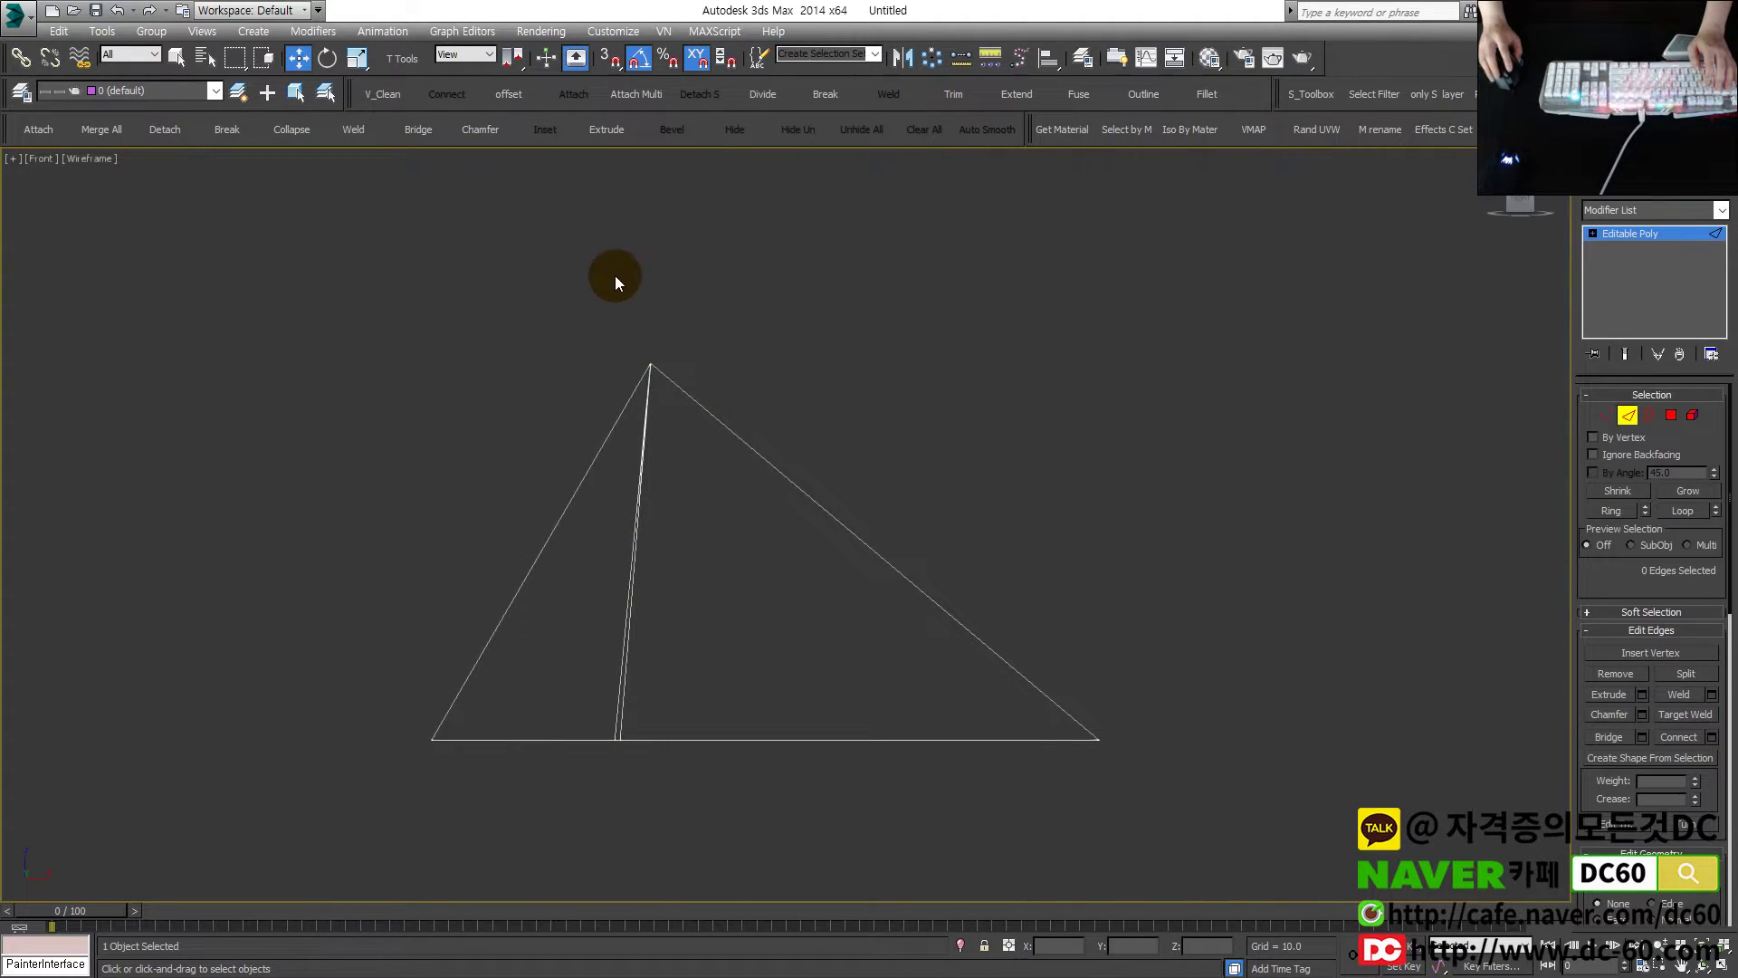
left_click_drag(615, 275, 700, 808)
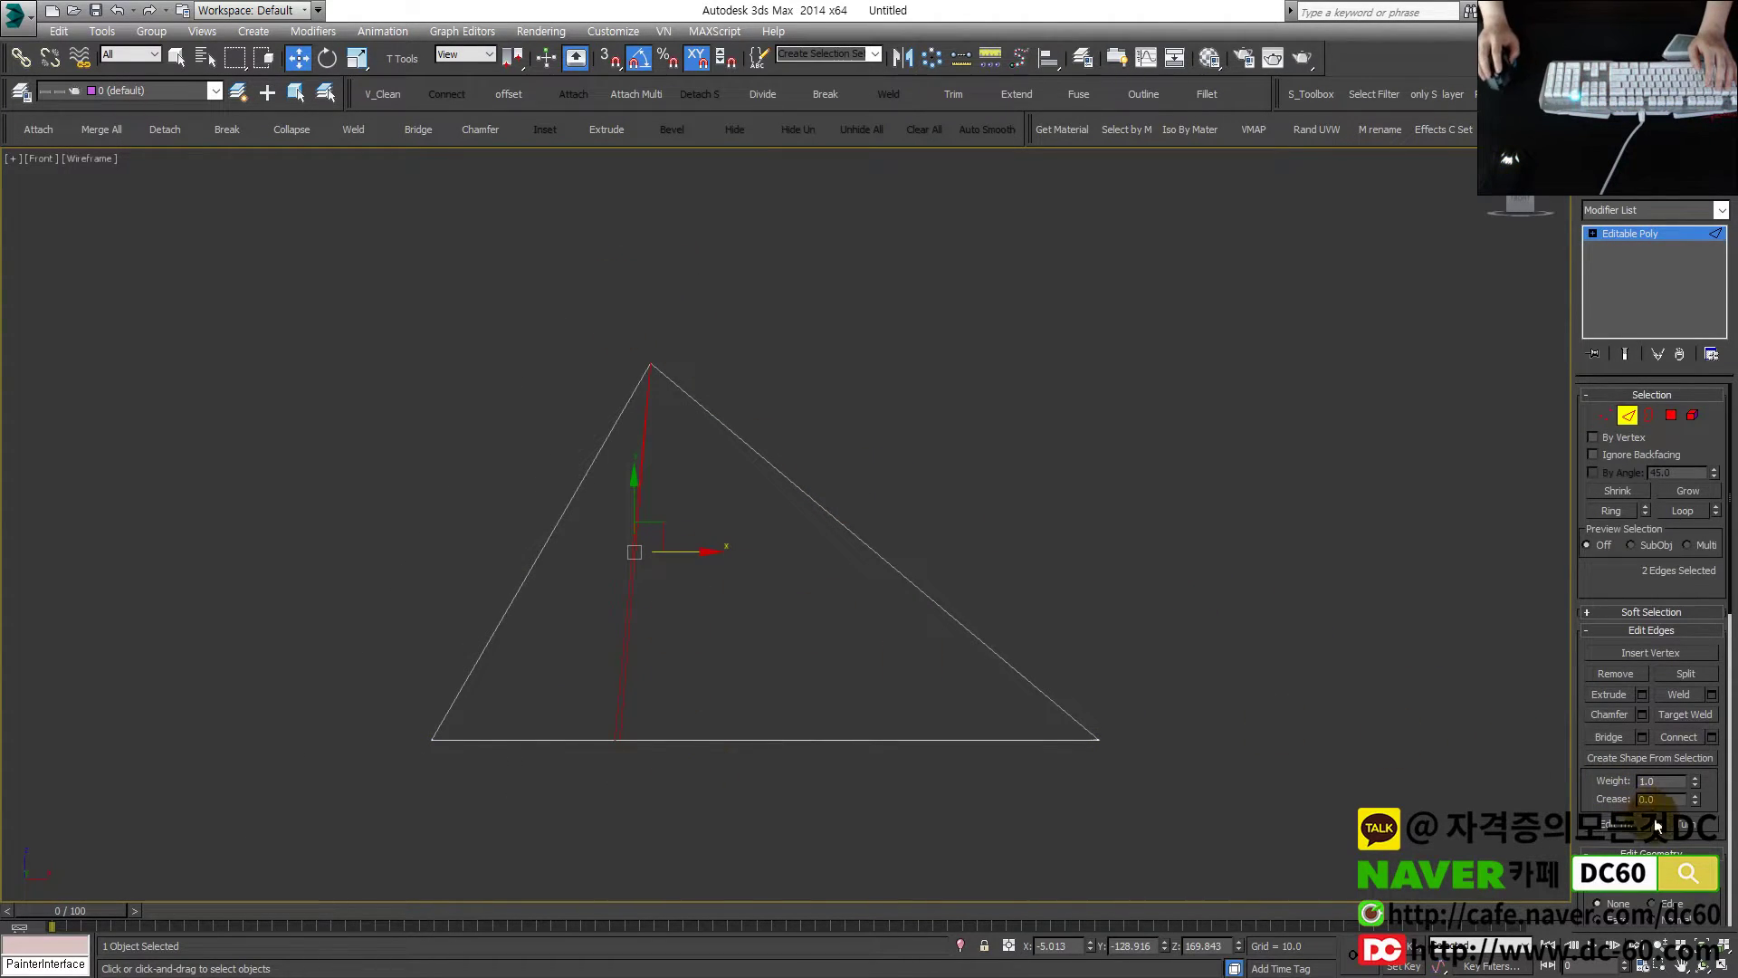
left_click(1659, 631)
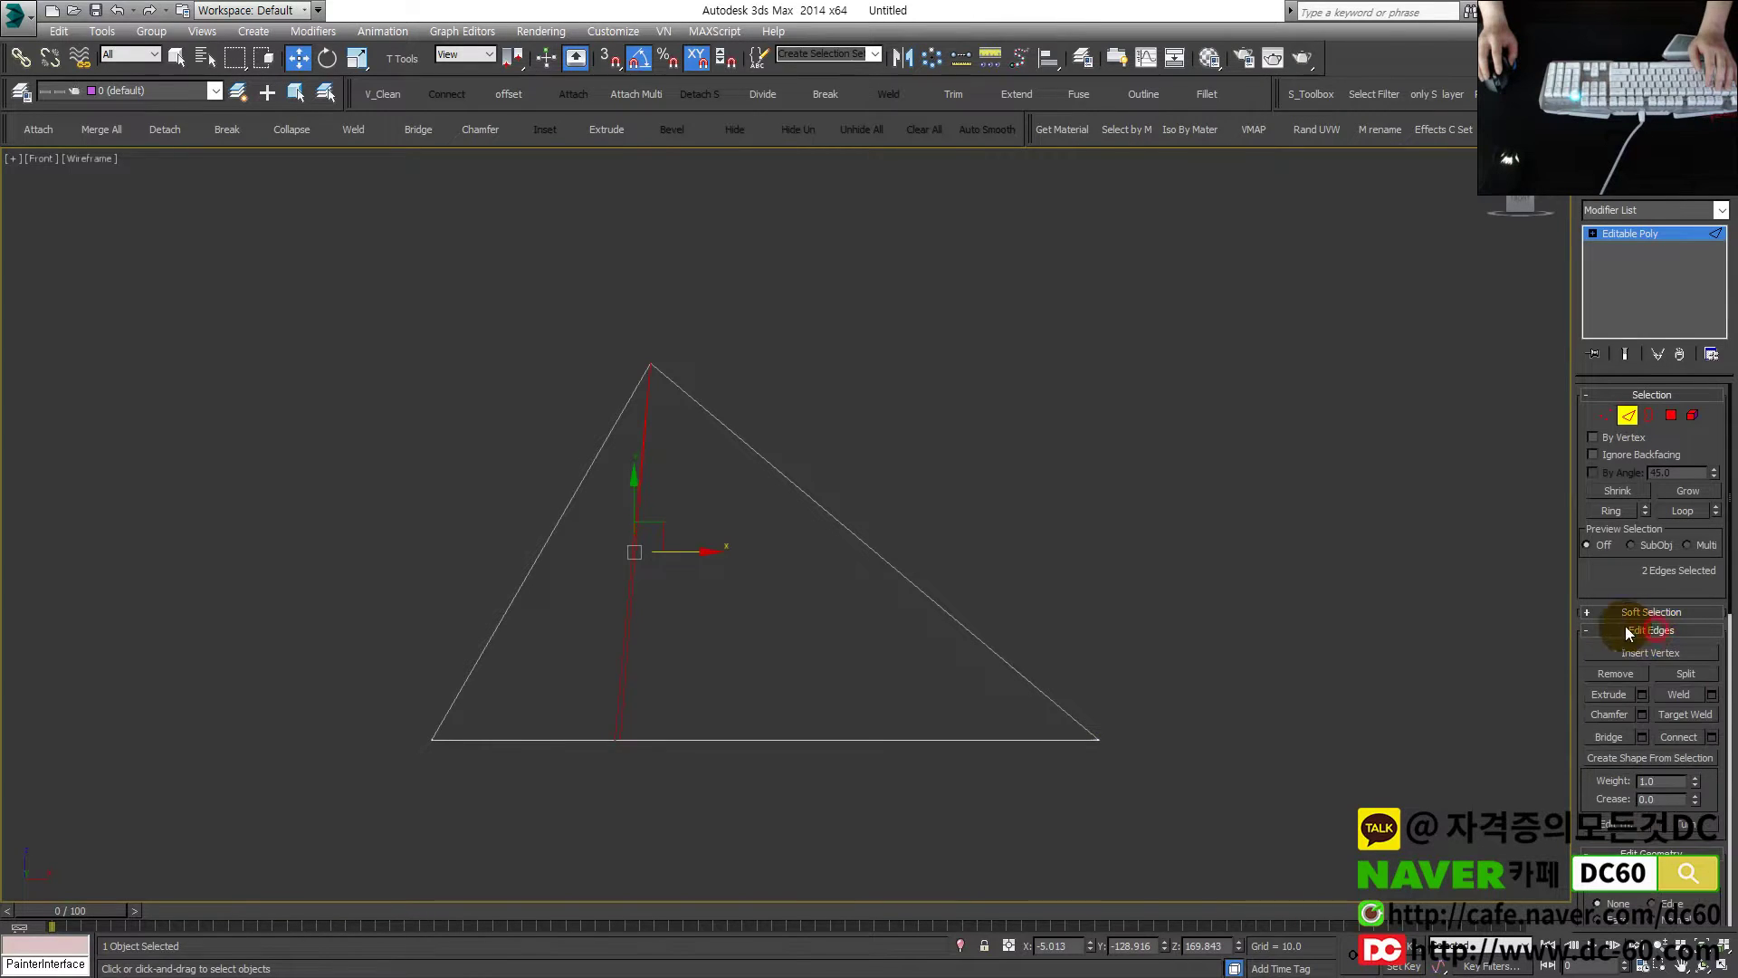
left_click_drag(1576, 589, 1418, 584)
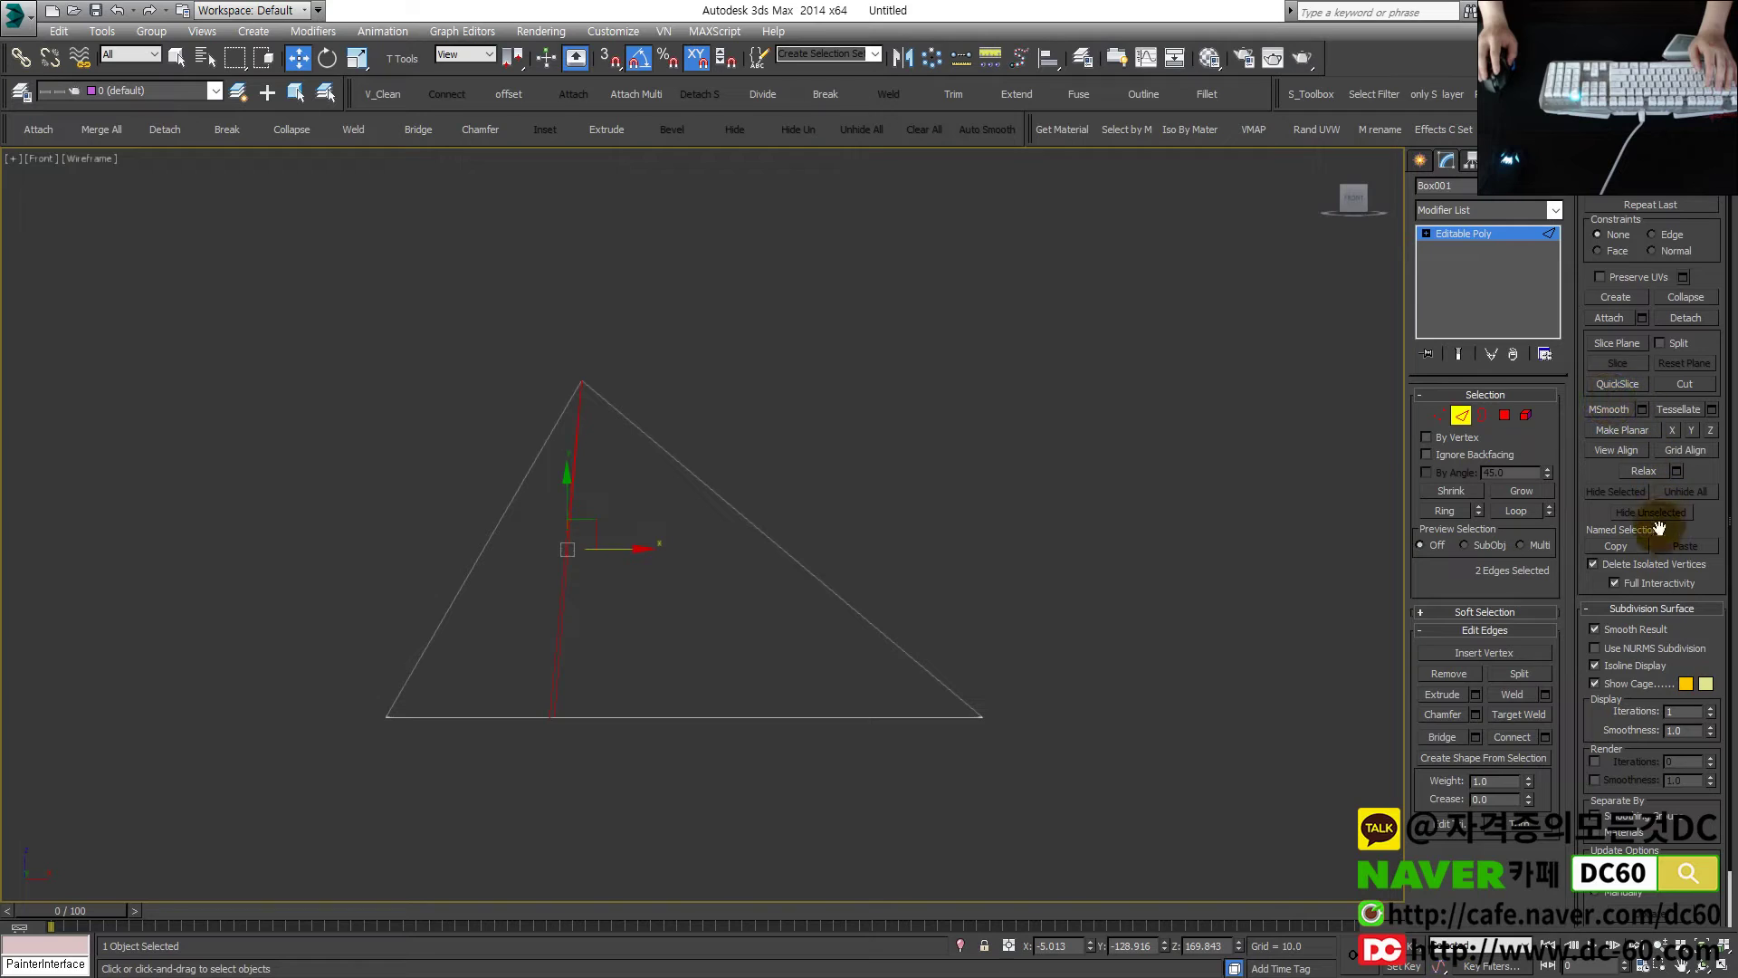
scroll(1639, 650, "down", 1)
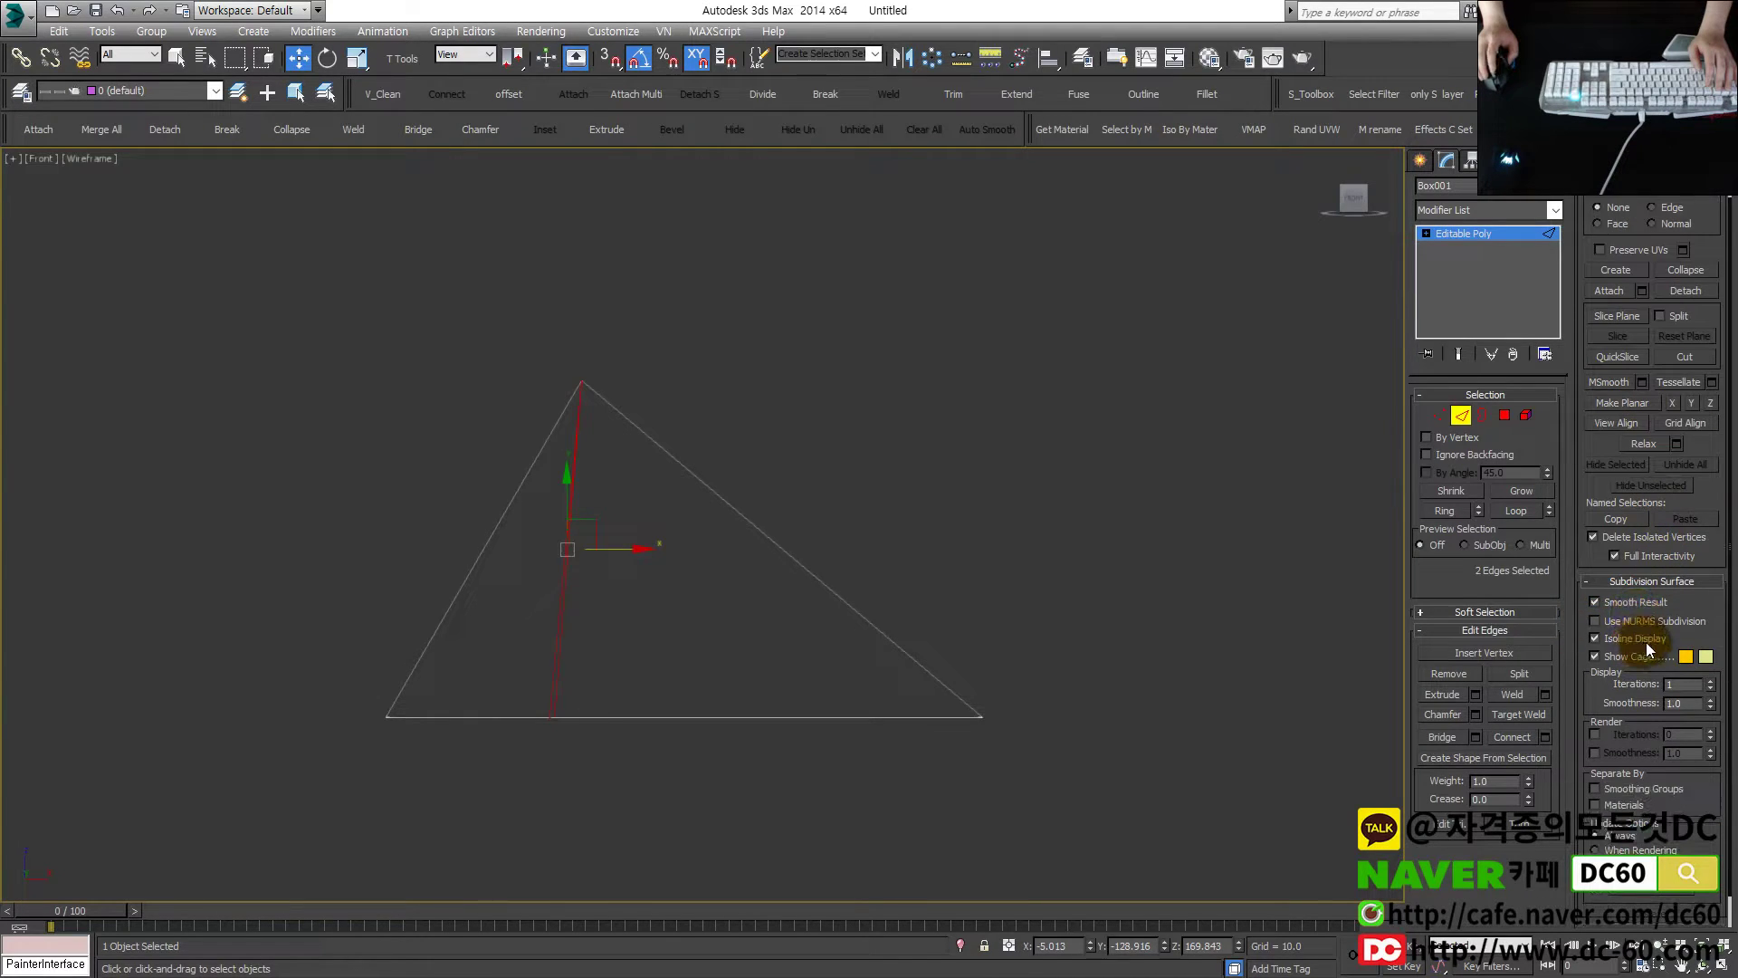
scroll(1659, 641, "down", 1)
scroll(1676, 607, "up", 2)
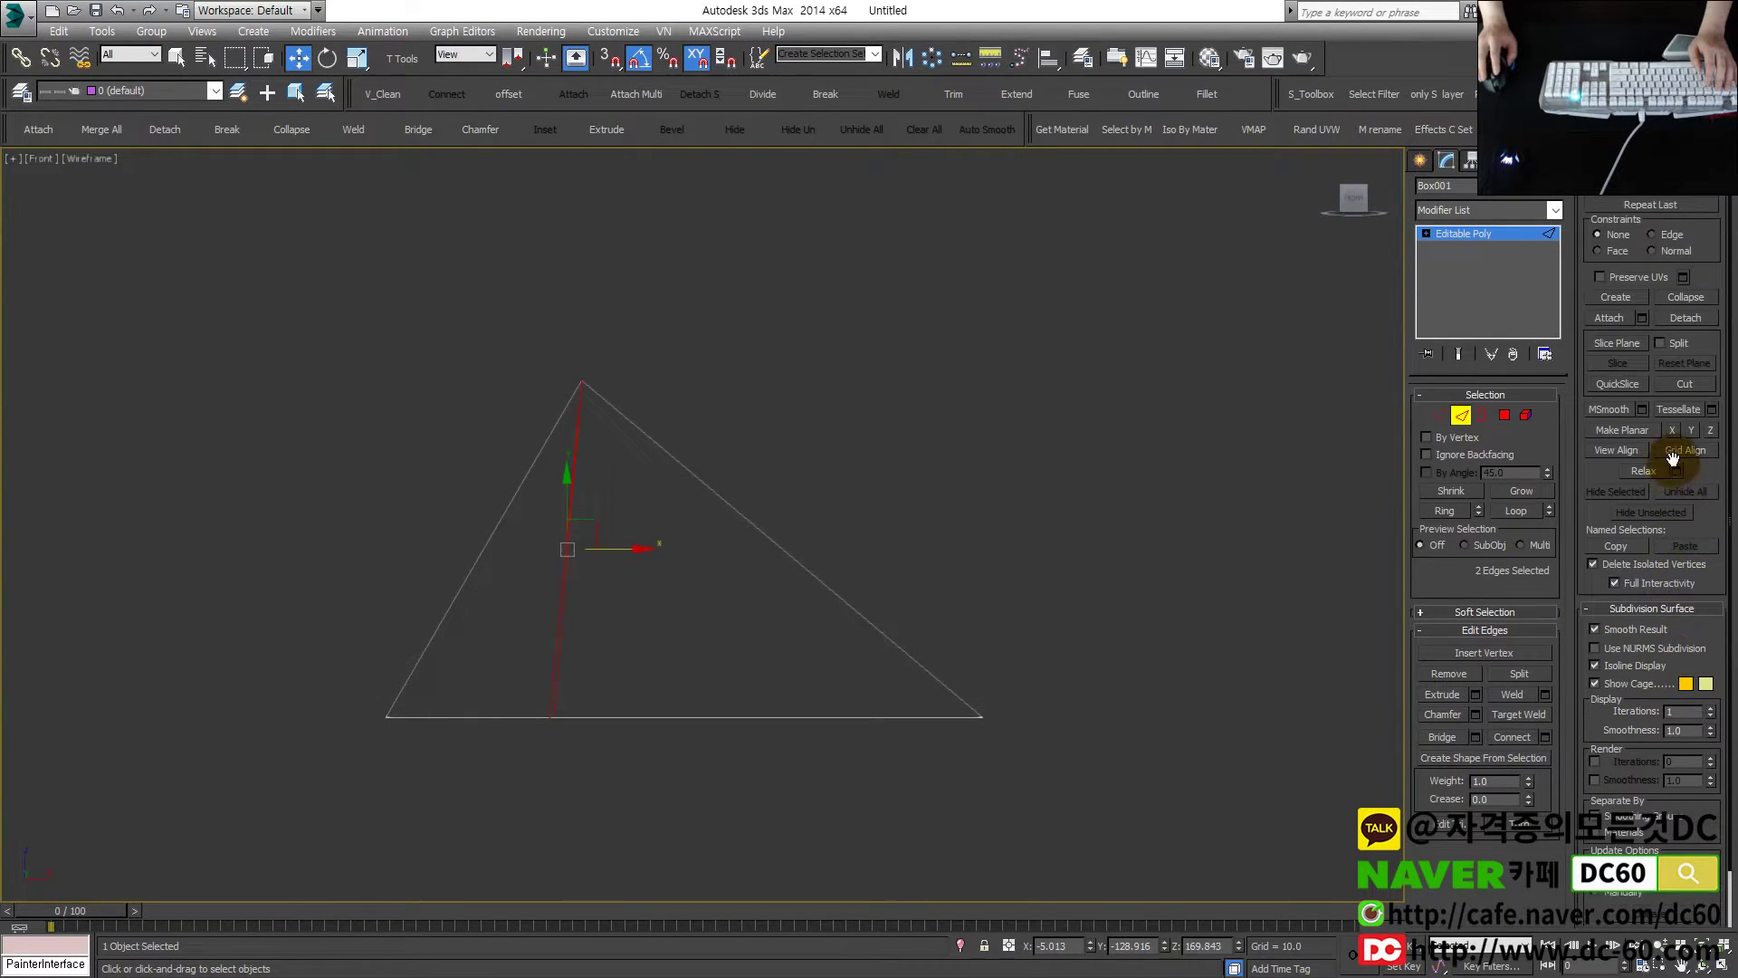
left_click(1675, 431)
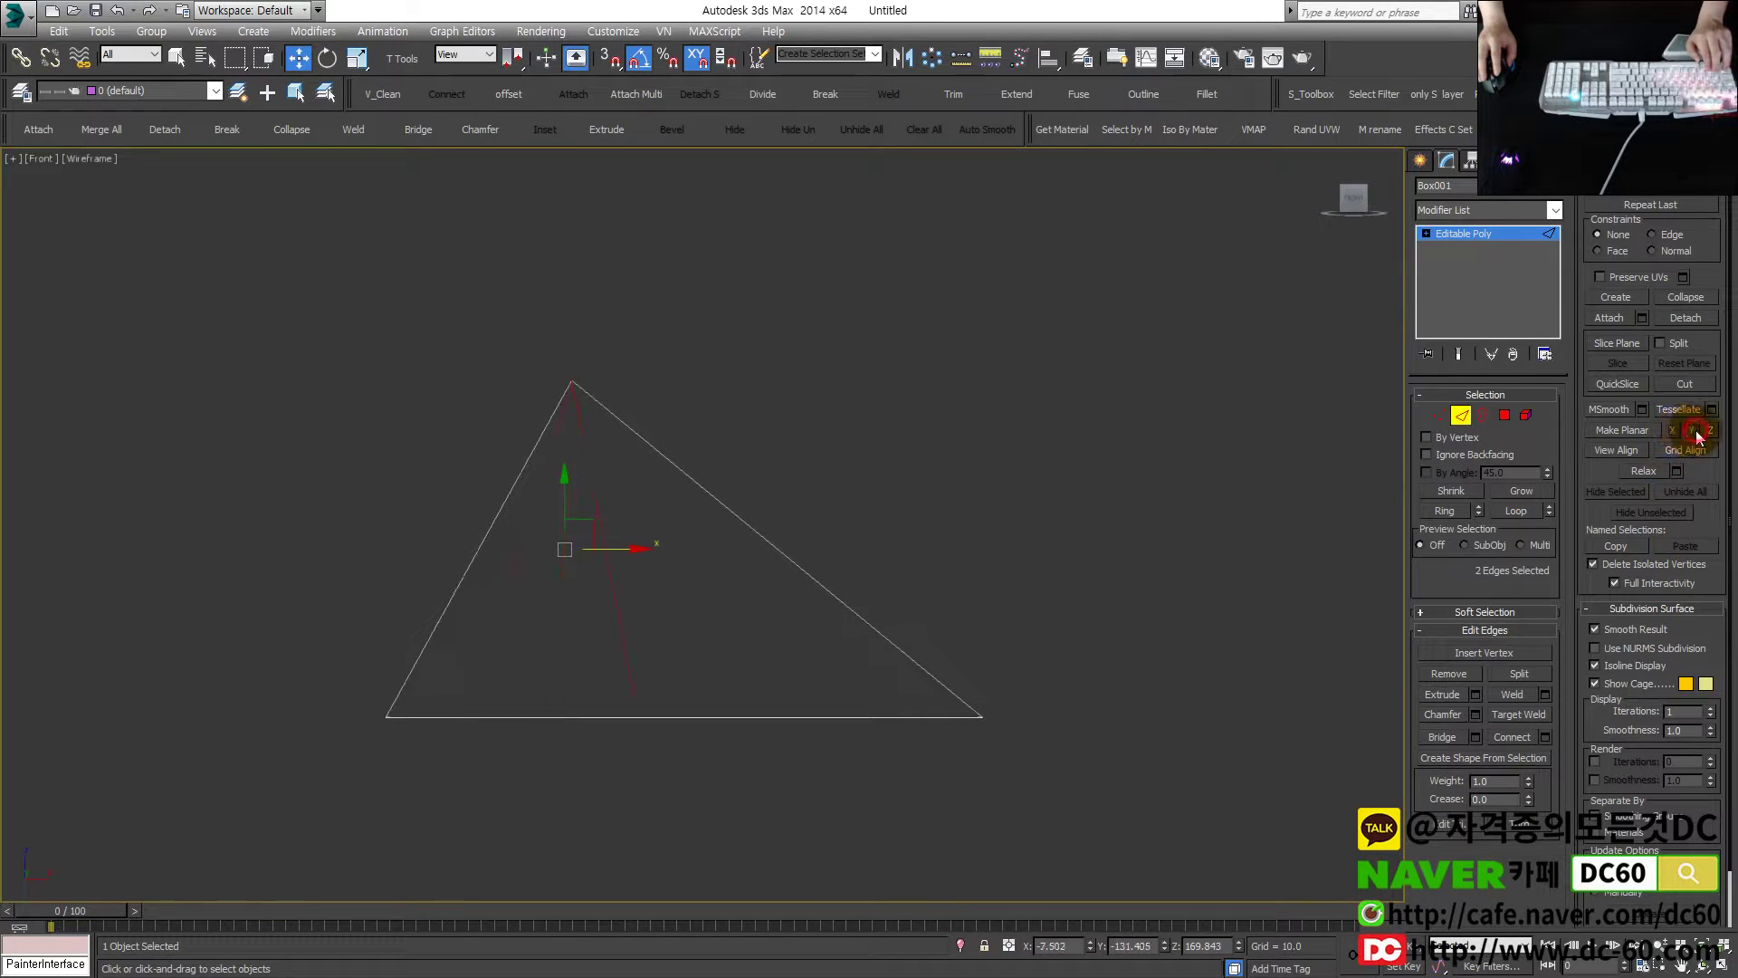
left_click(1710, 430)
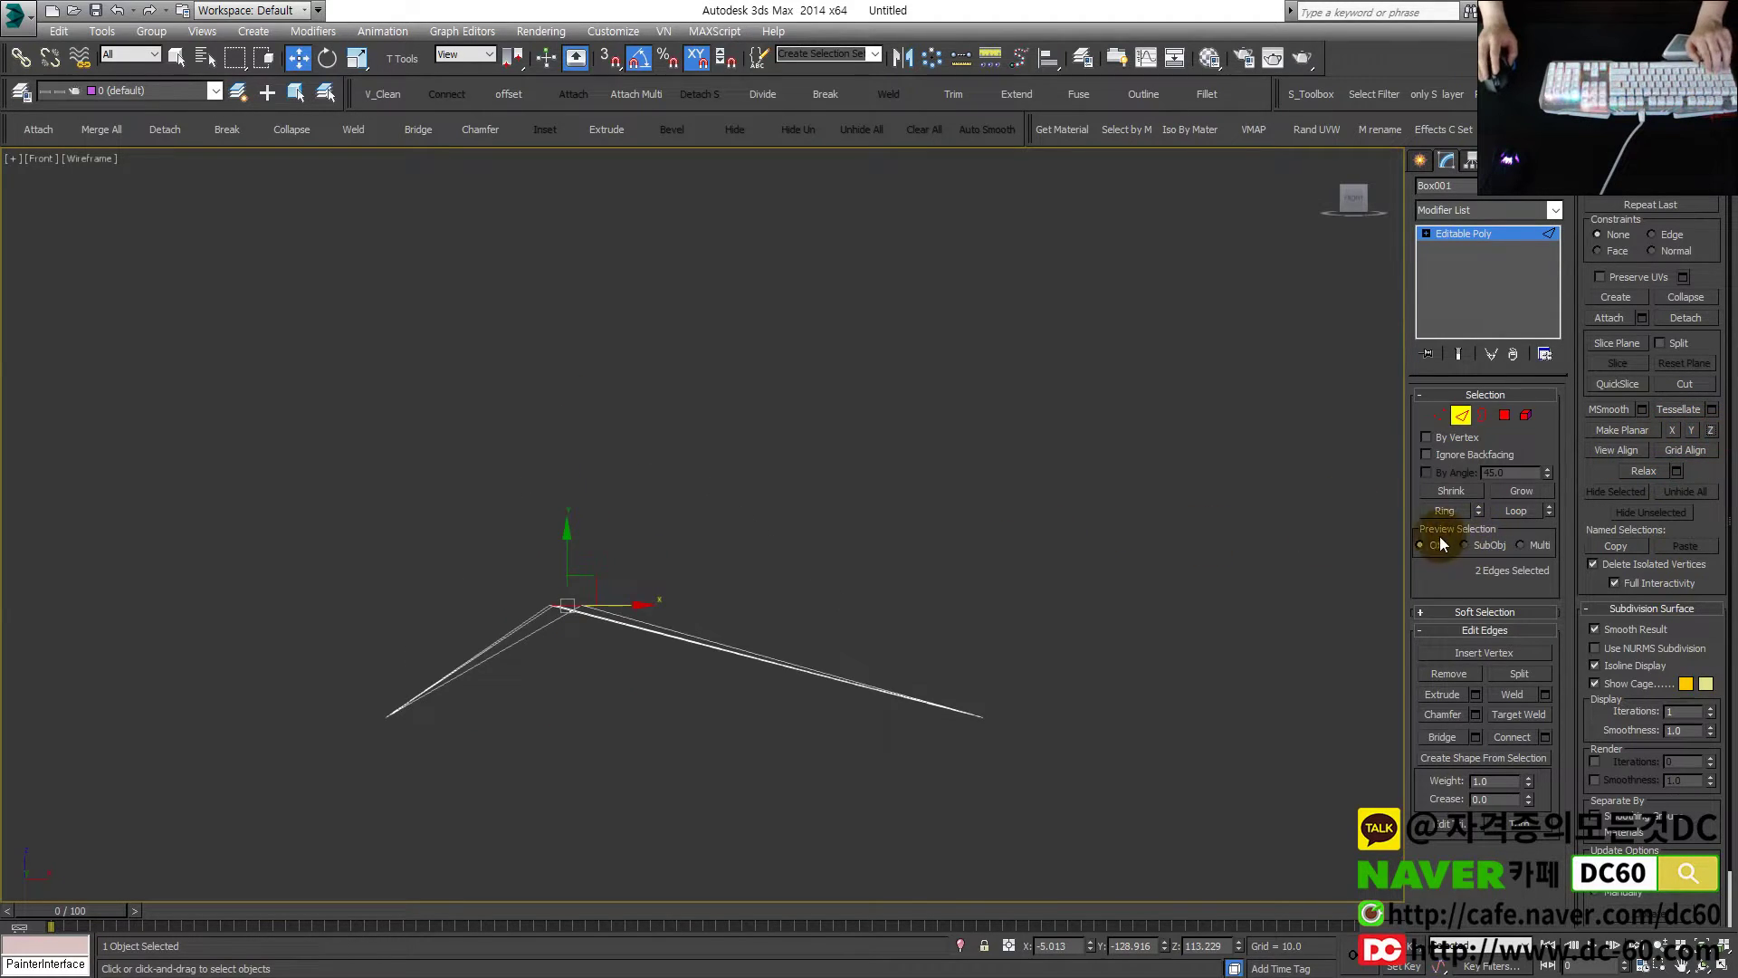
key("ctrl+z")
Trial Make Planar on the selected vertices, then undo back to edge mode
left_click(721, 563)
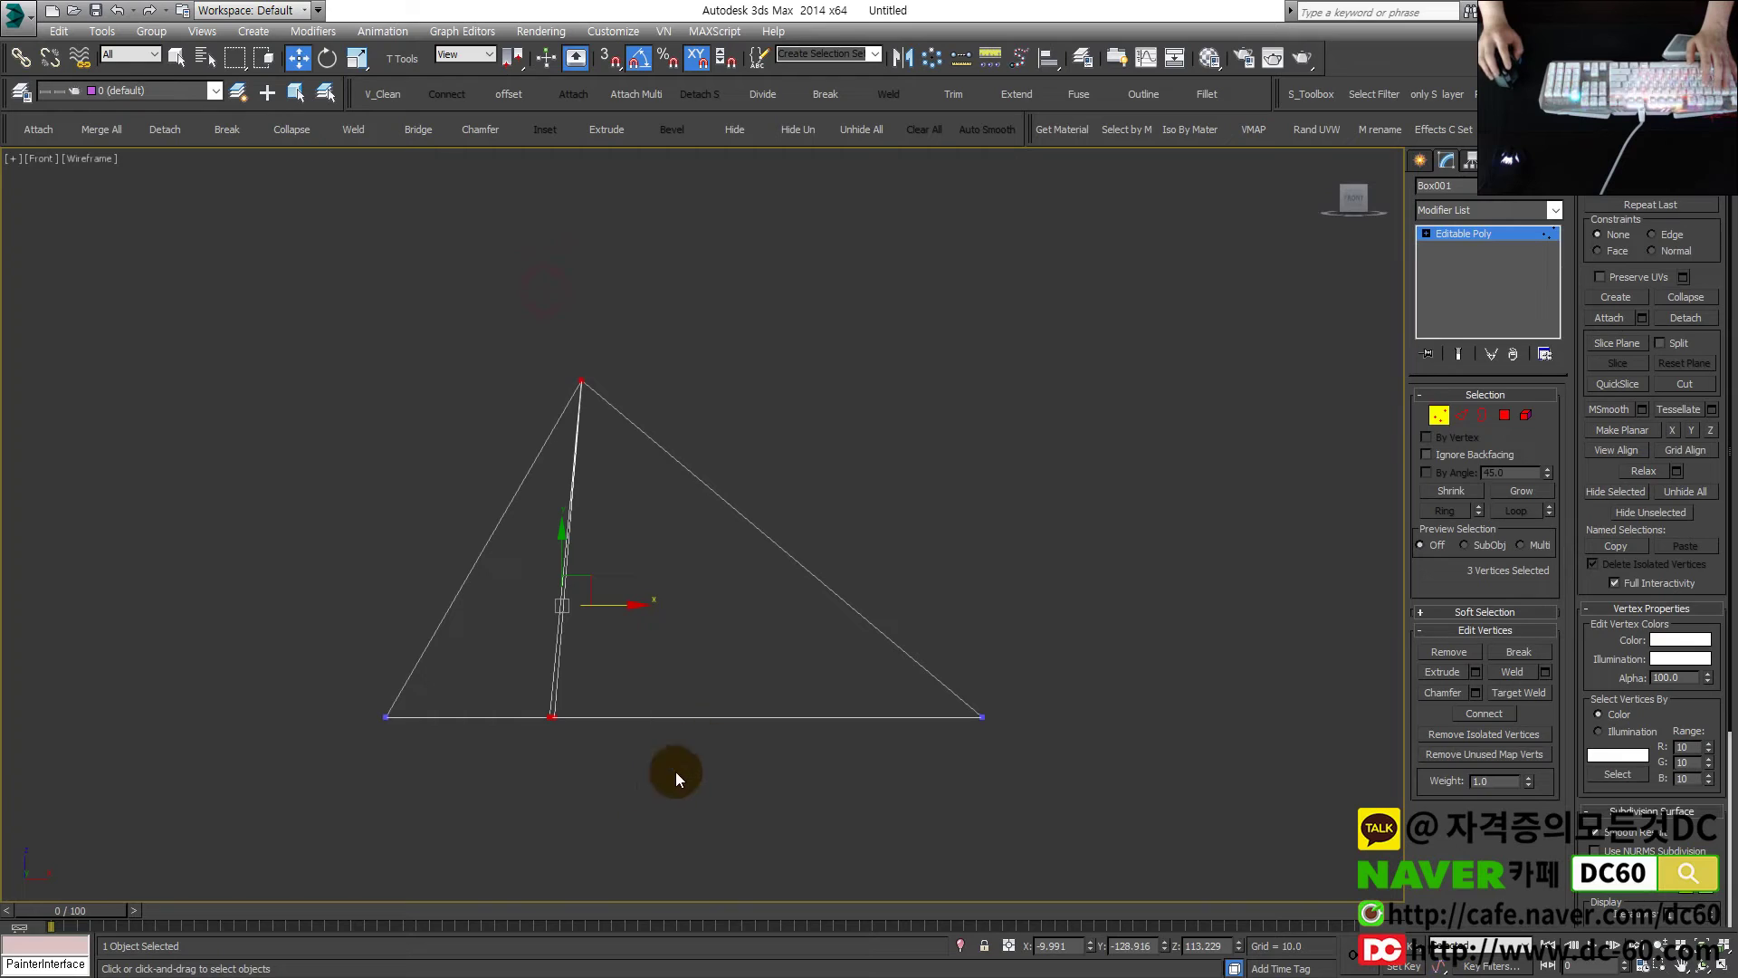
left_click(1673, 434)
left_click(1638, 432)
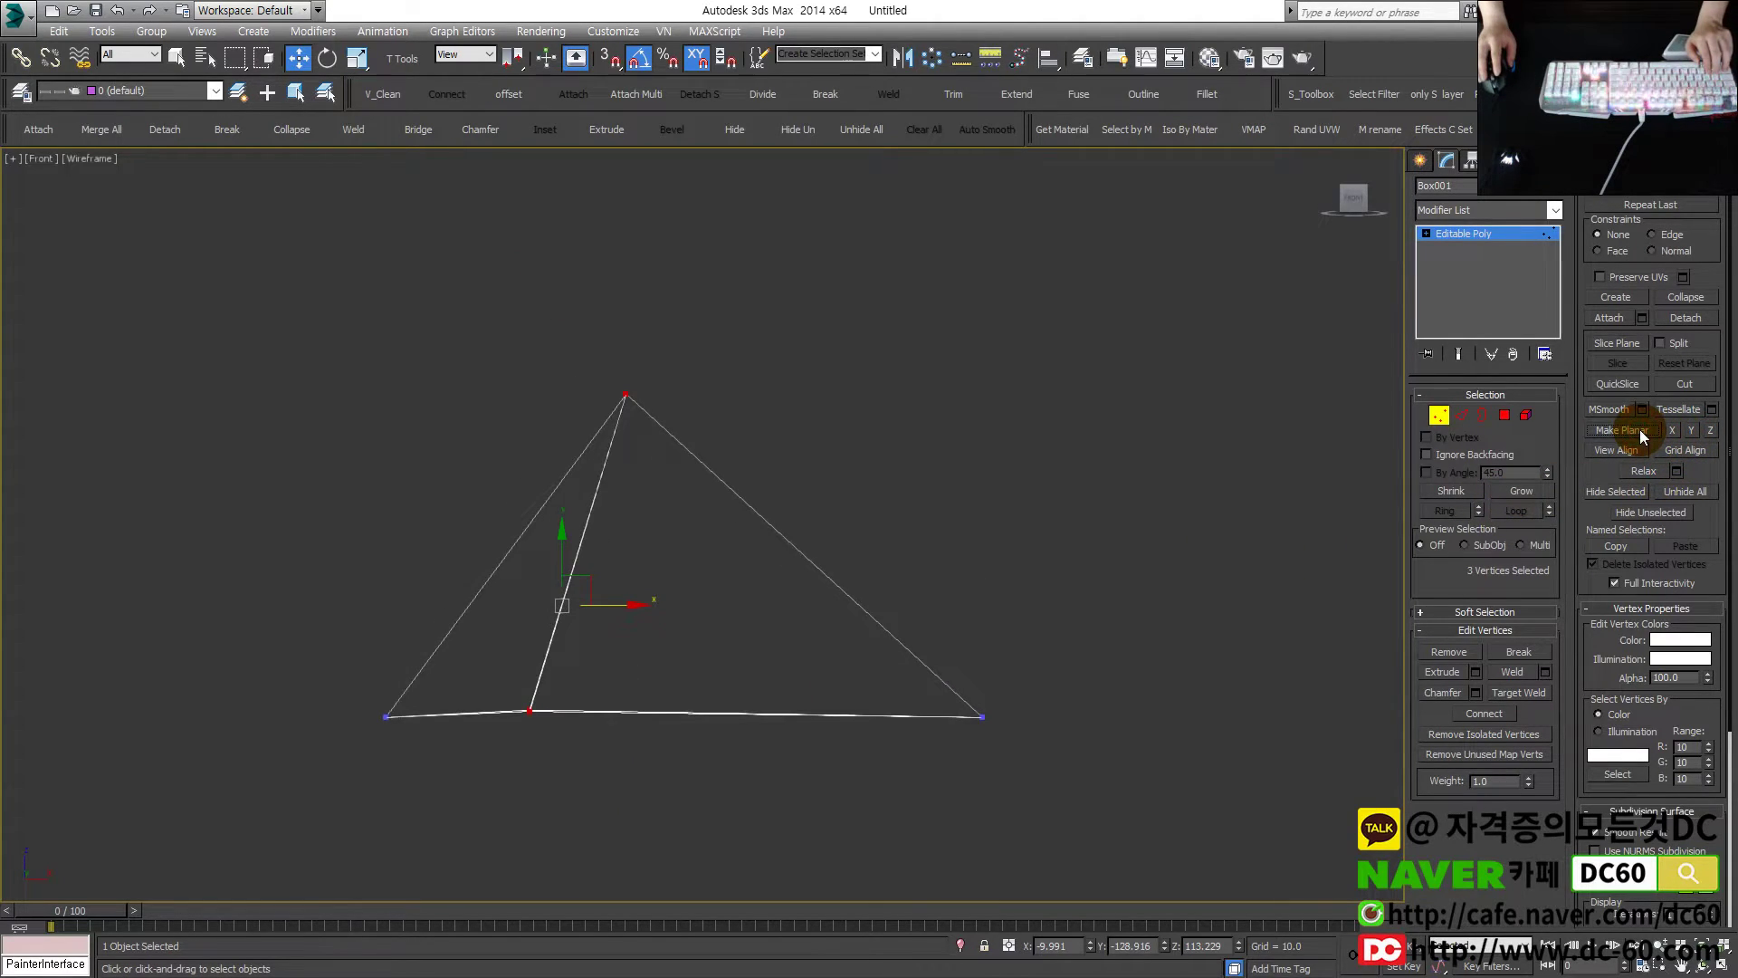
left_click(1640, 435)
key("2")
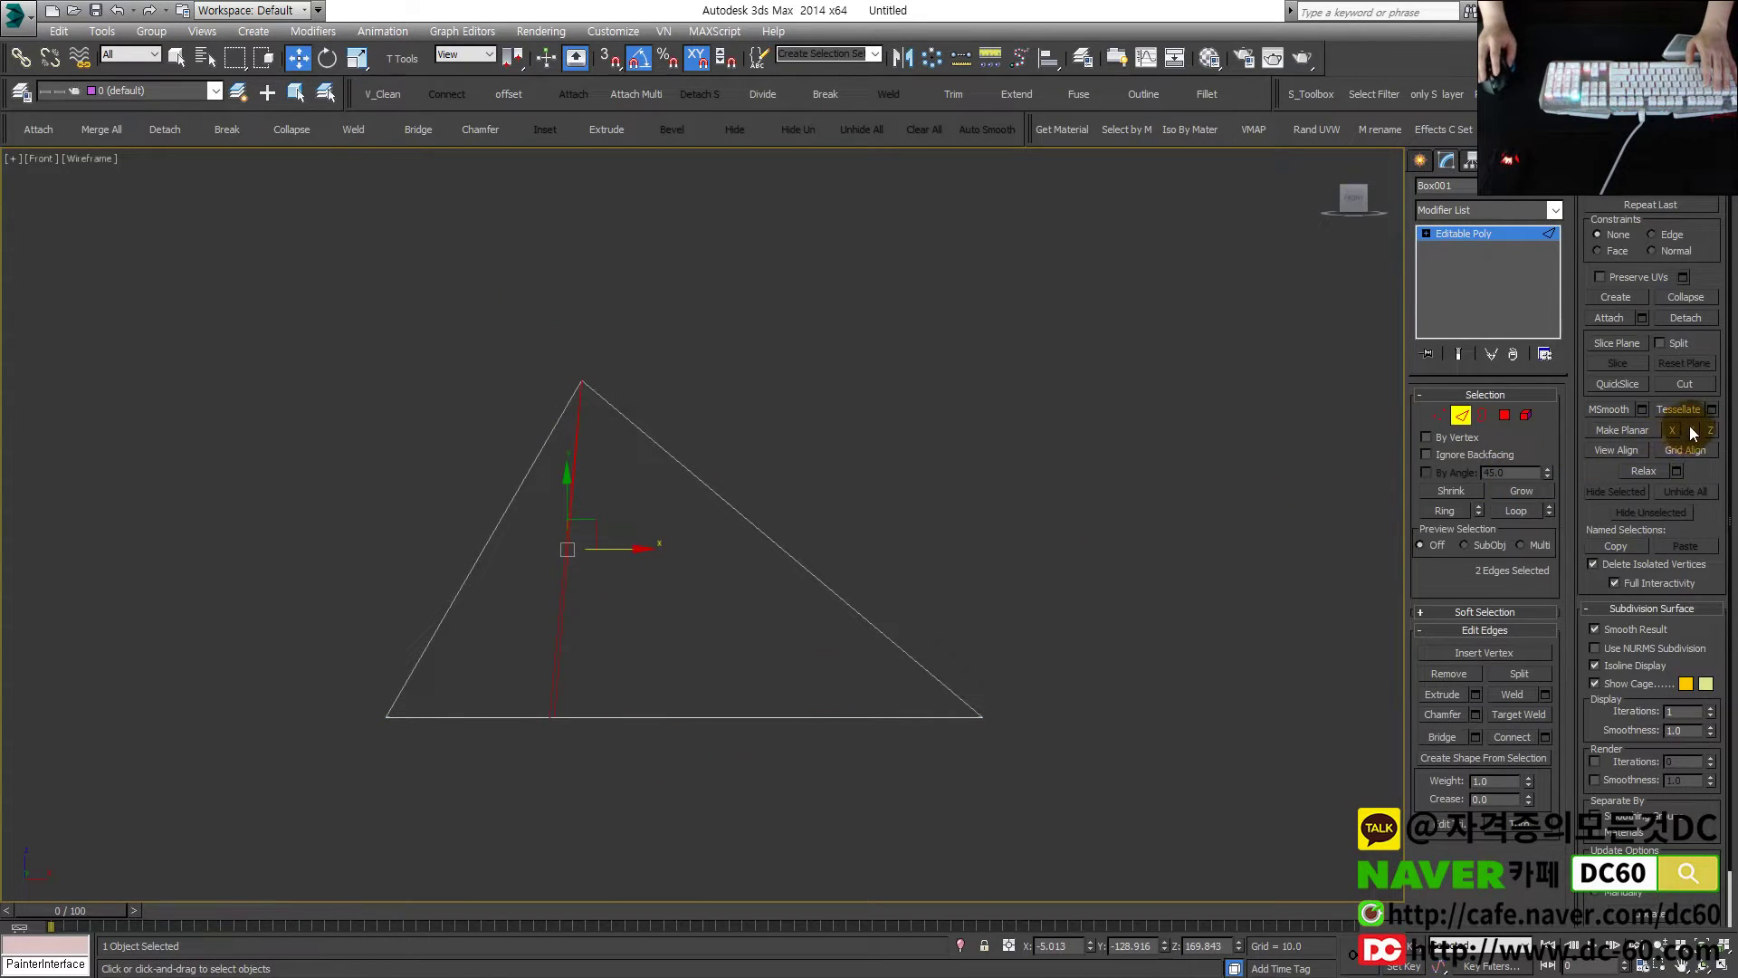
Return to four viewports, orbit the shaded view, and undo earlier pyramid changes
key("alt+w")
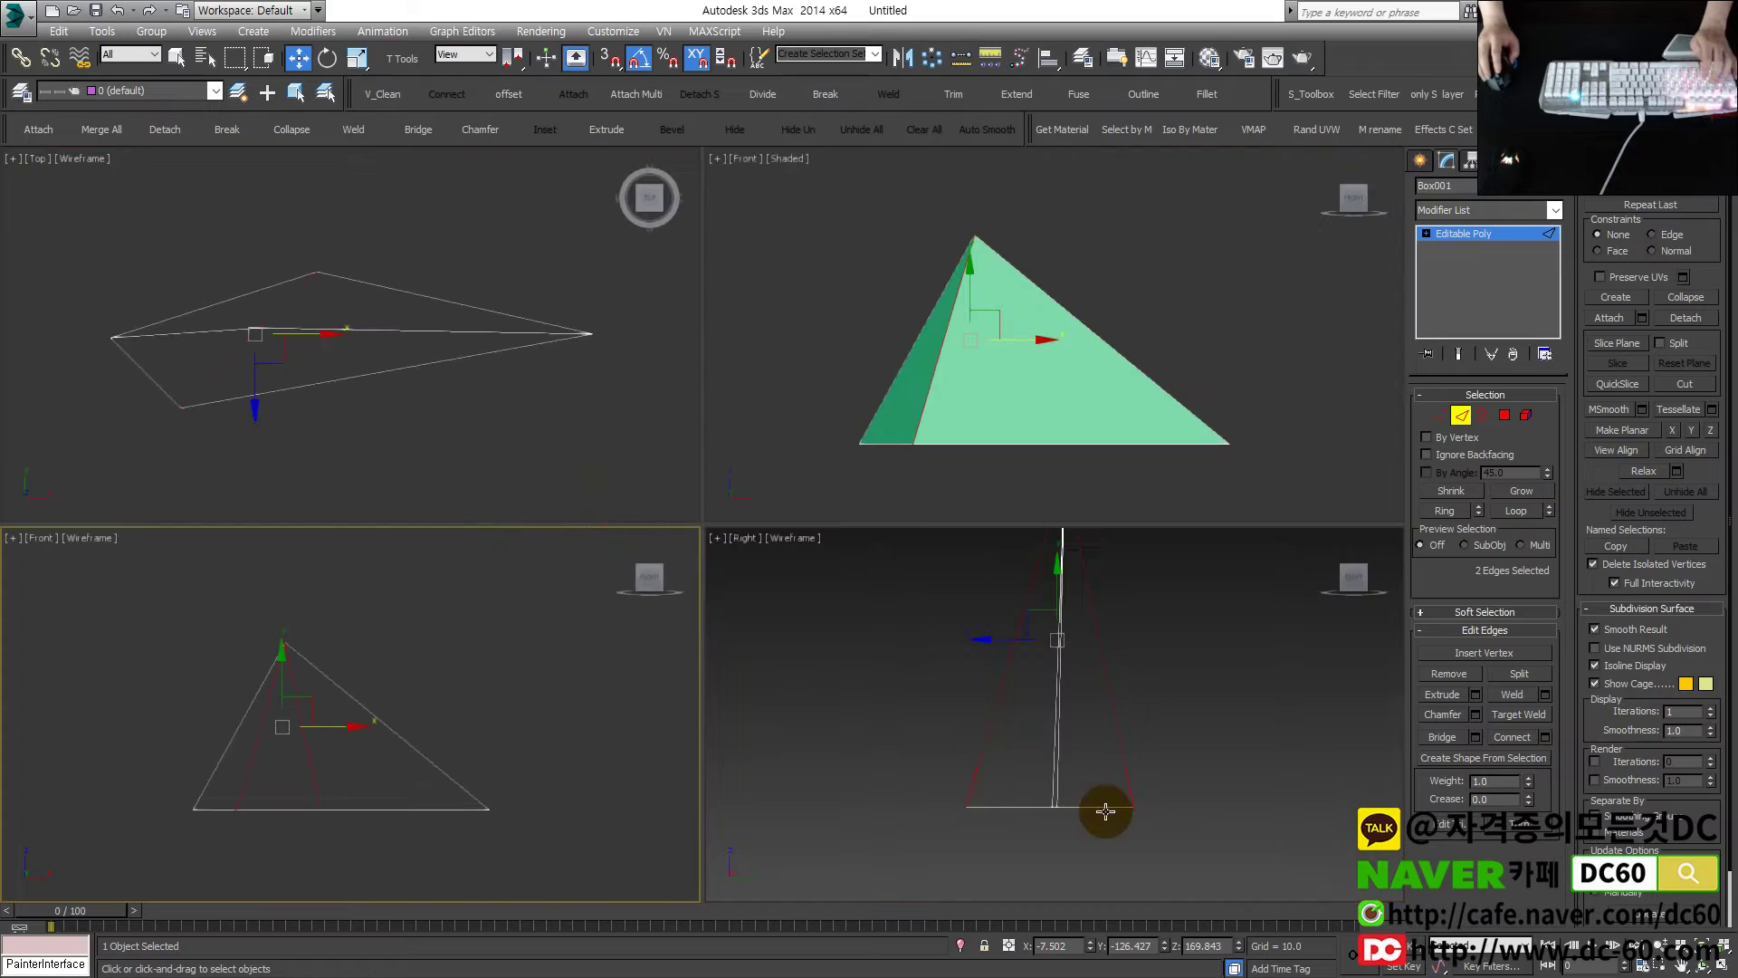
left_click(987, 493)
middle_click_drag(985, 419, 1015, 512, "alt")
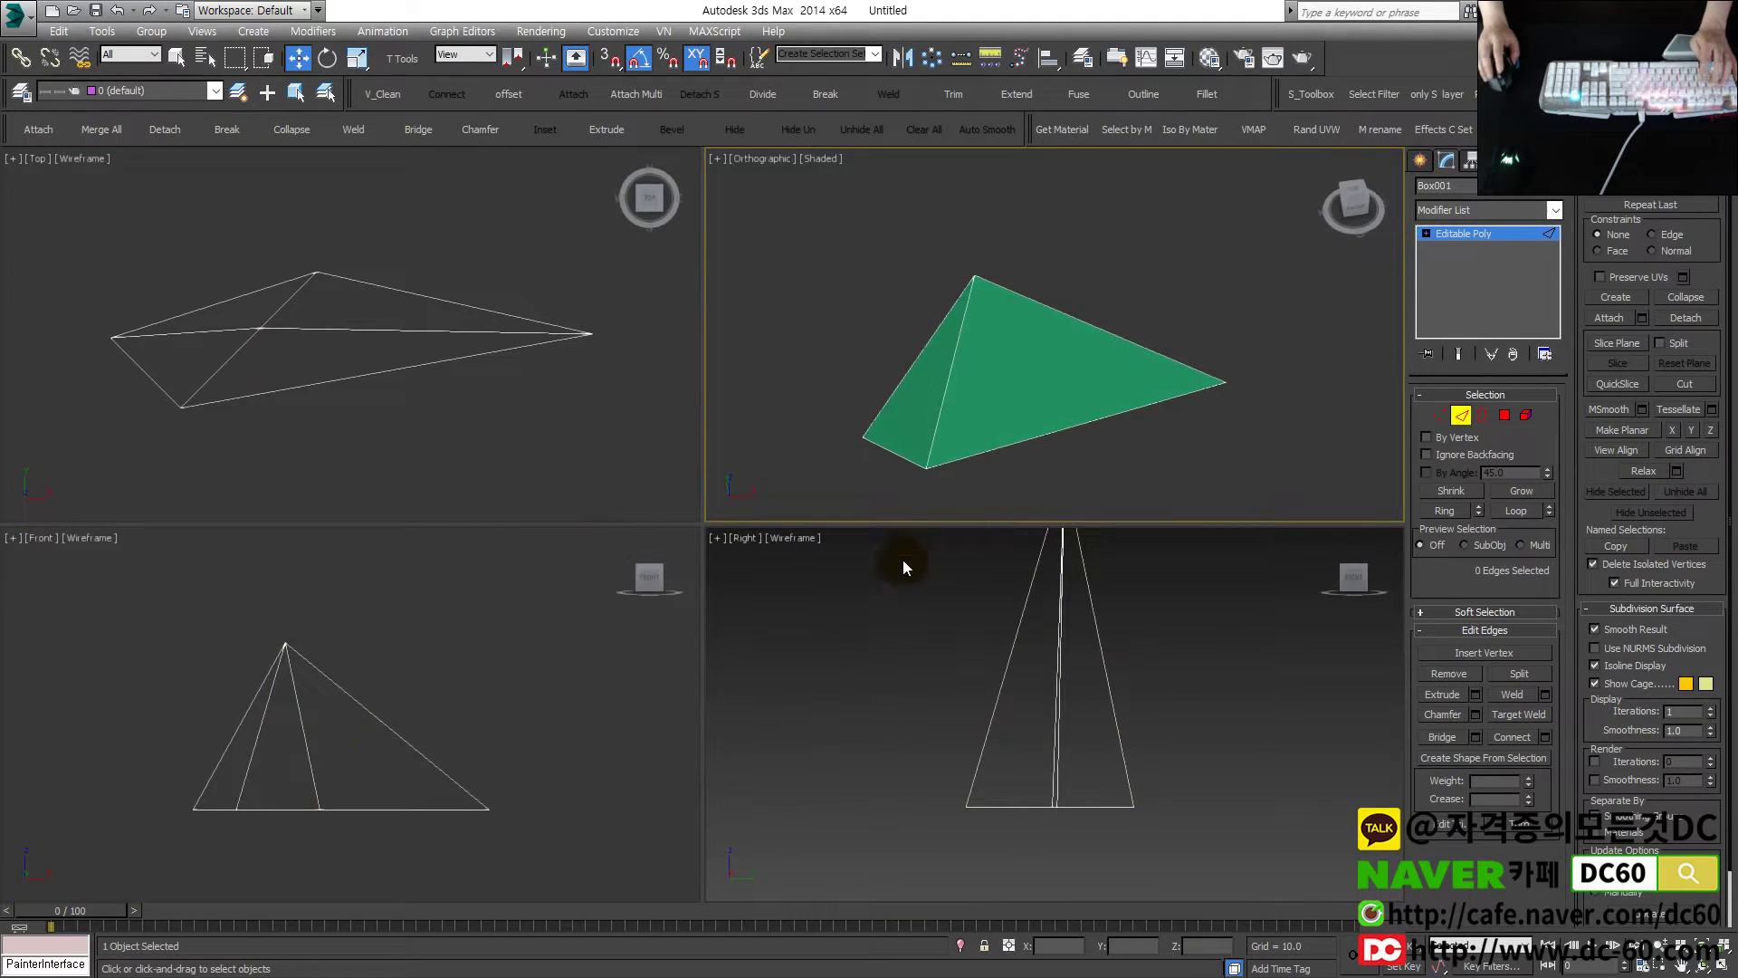
left_click(872, 459)
key("ctrl+z")
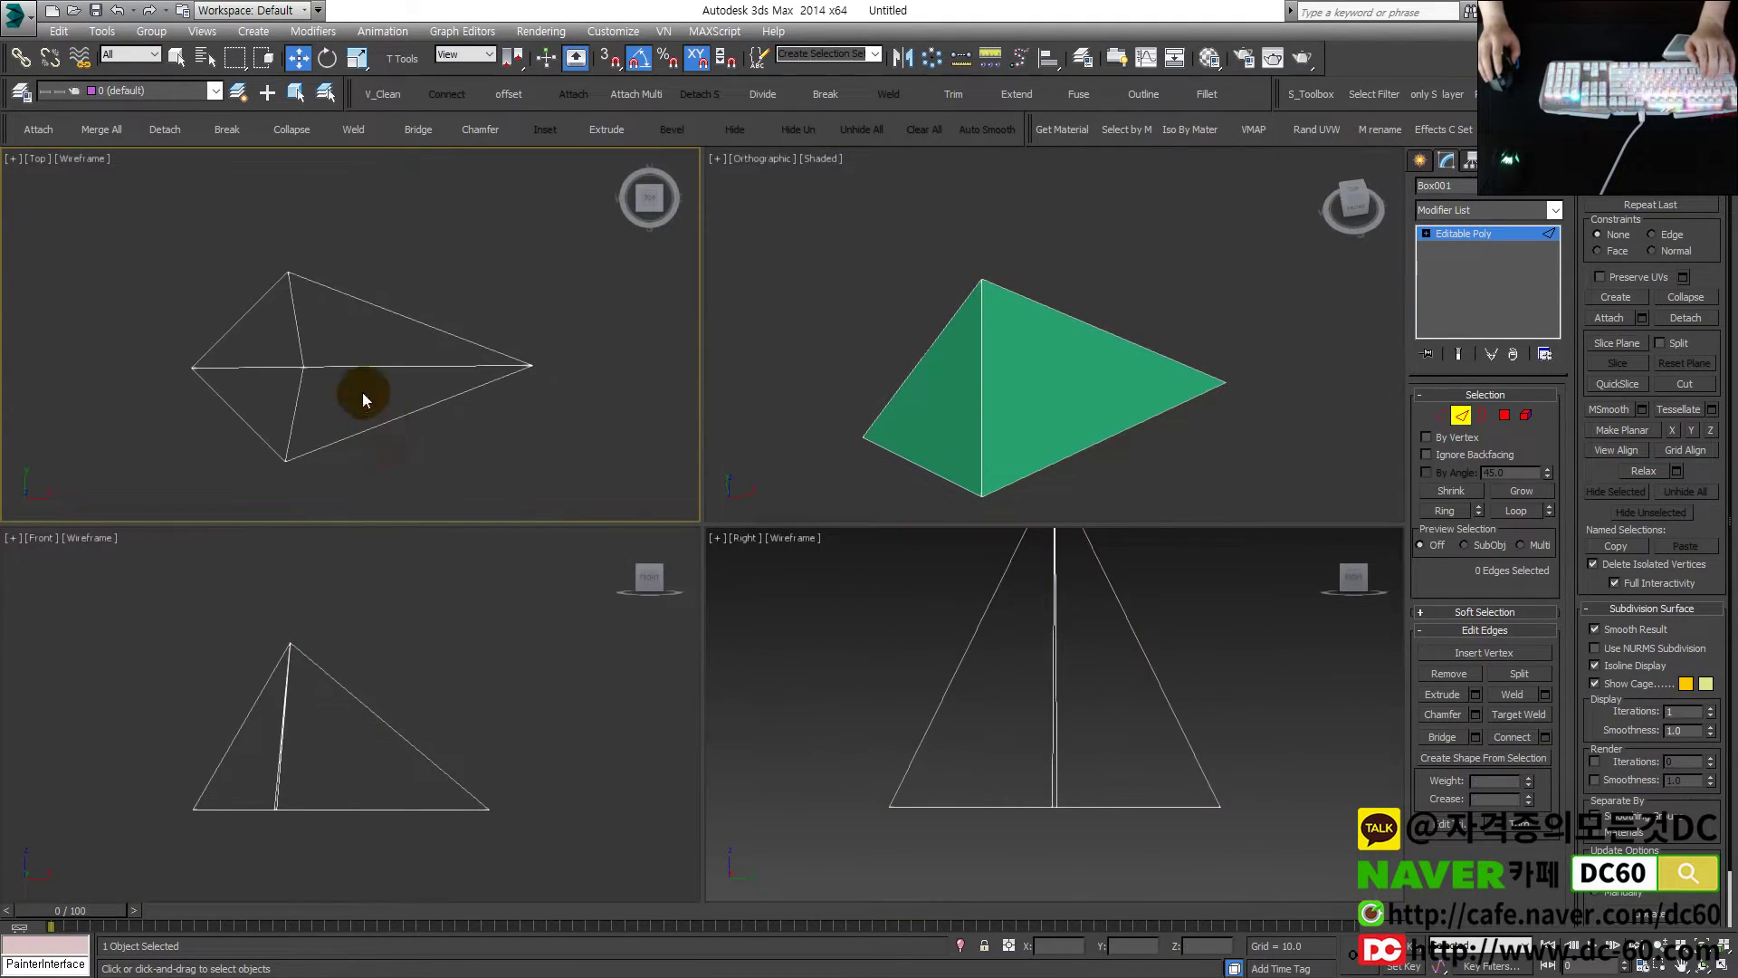
Select the middle edges in the top view, trial flattening them, and undo
left_click_drag(263, 202, 350, 497)
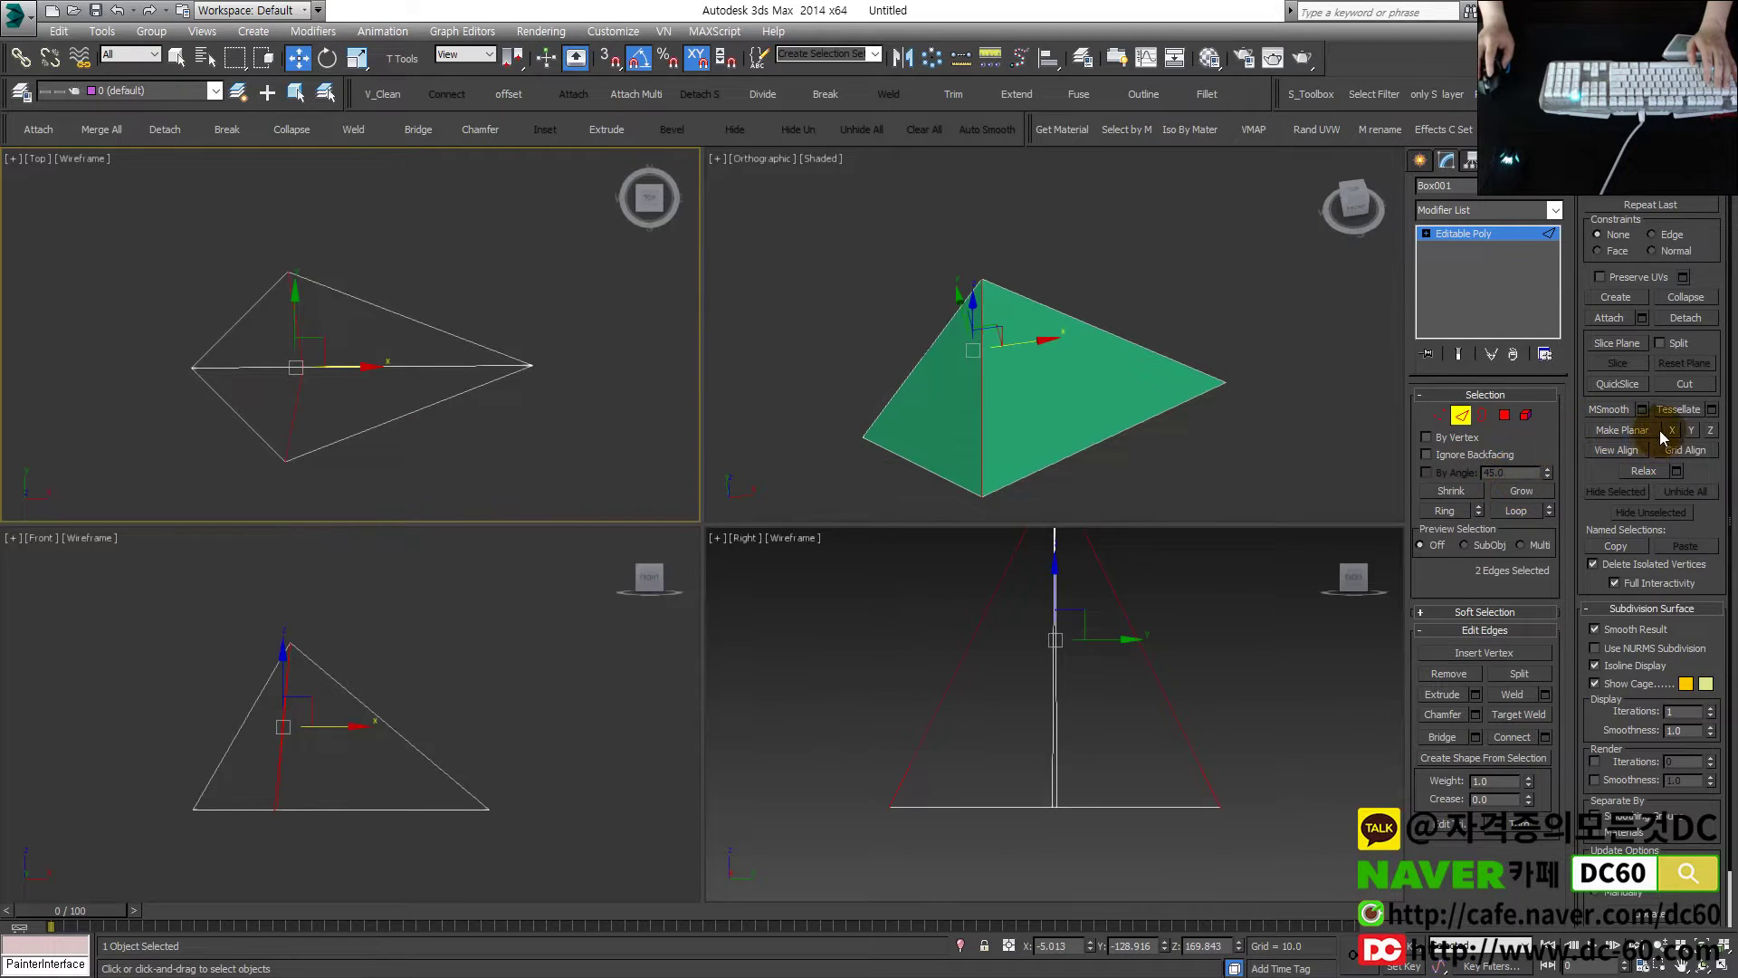
left_click(1690, 432)
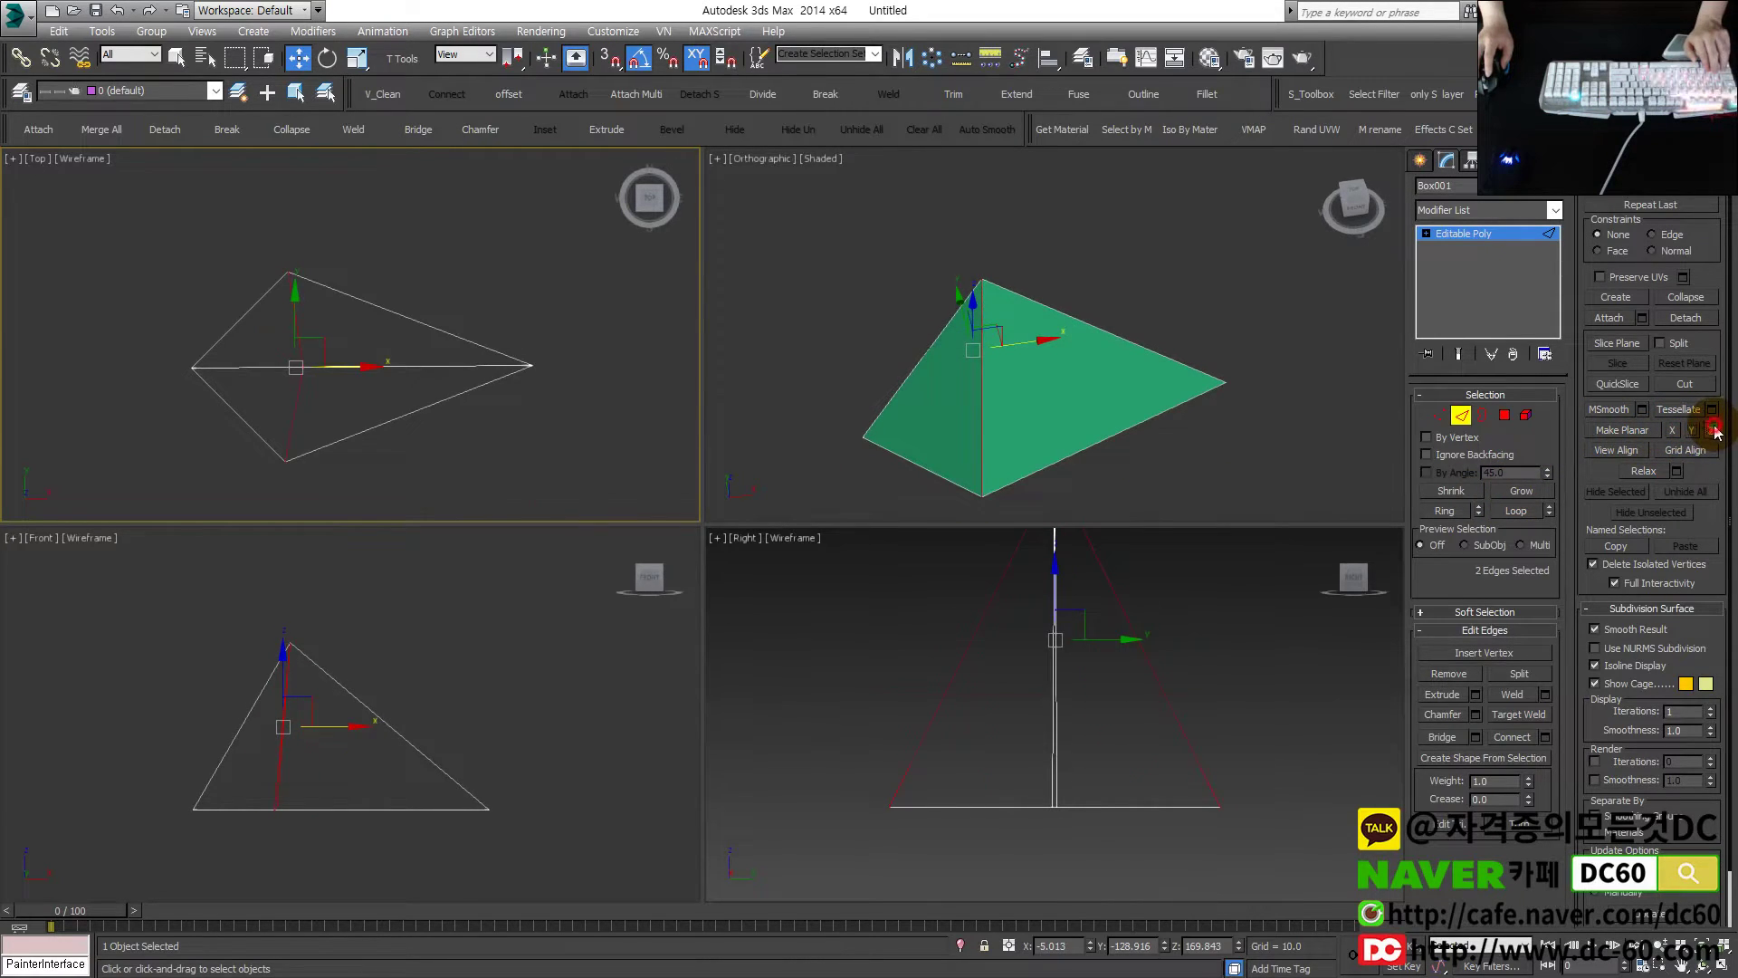
left_click(1713, 430)
key("ctrl+z")
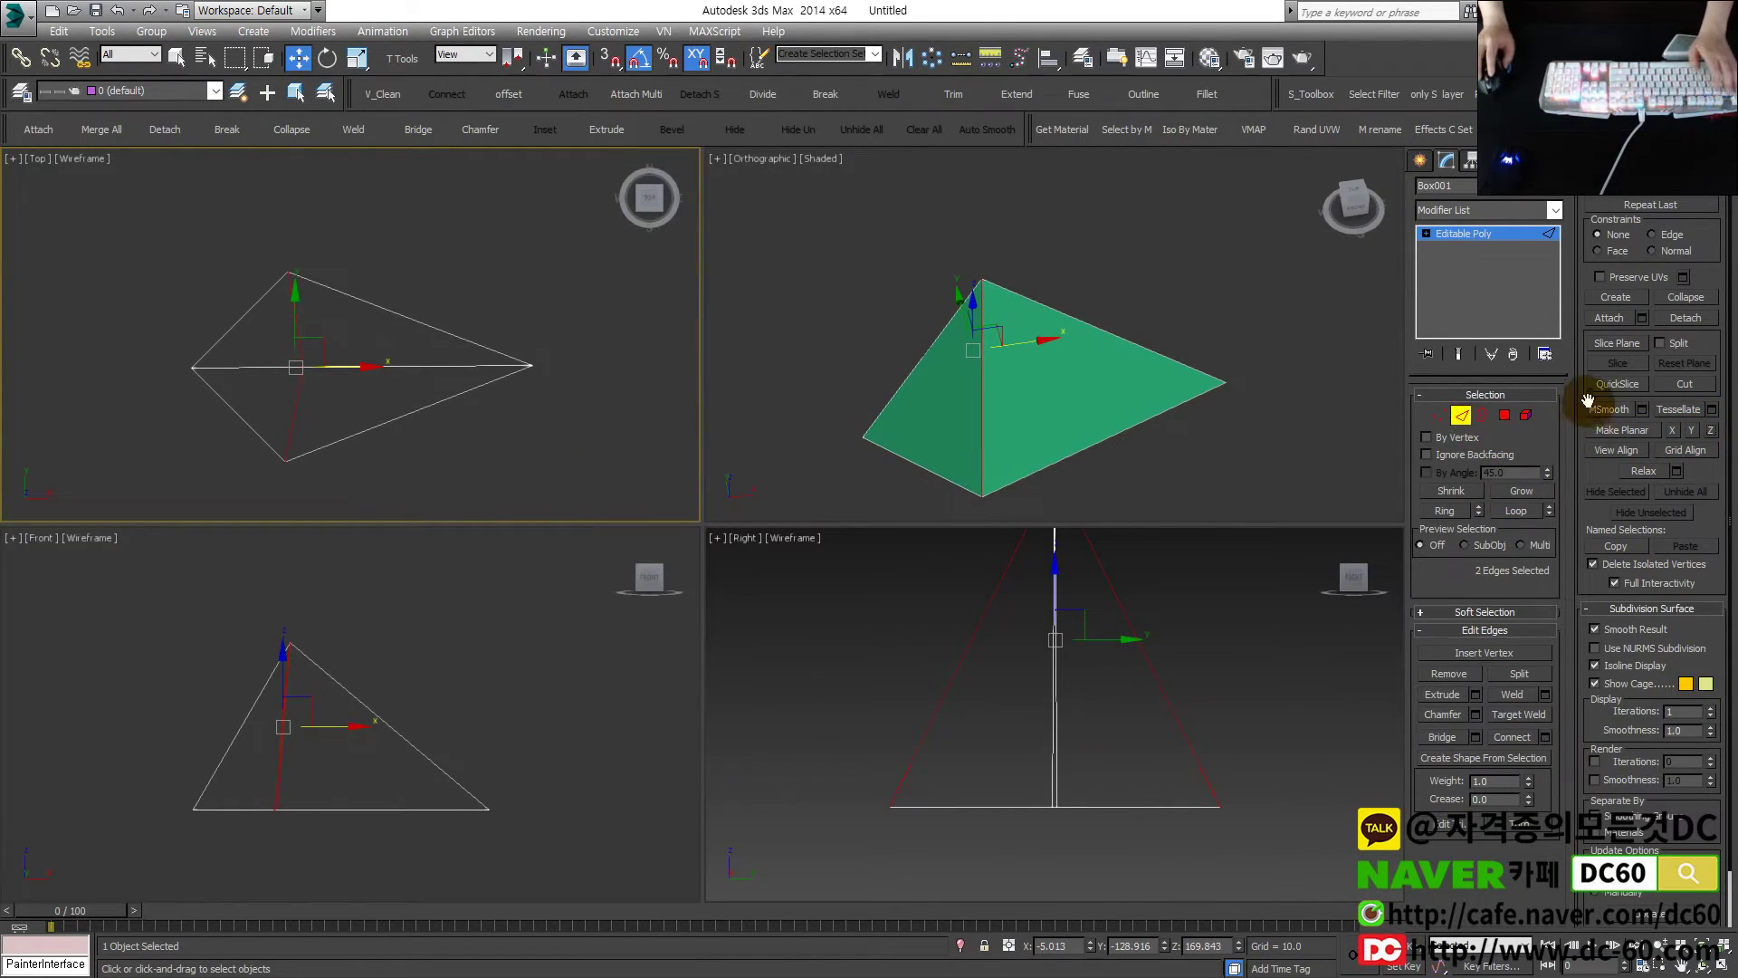
left_click(1459, 416)
Apply Reset XForm to the pyramid from the Utilities panel
left_click(1553, 160)
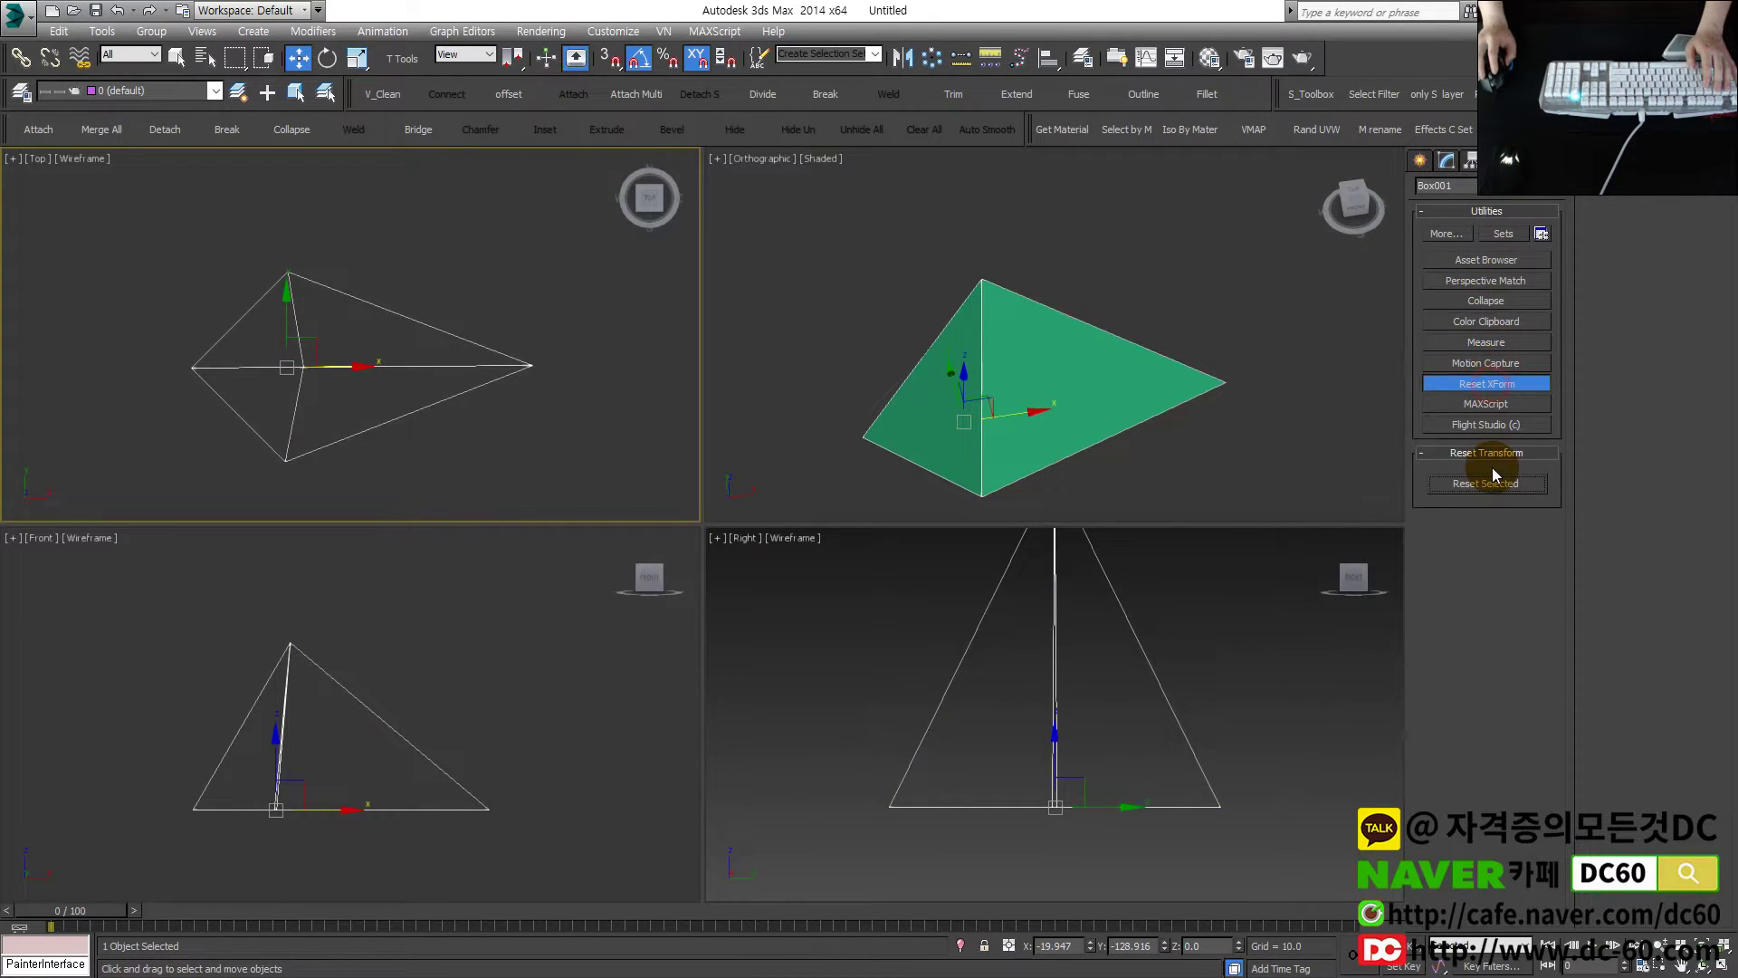
left_click(1485, 485)
left_click(466, 446)
left_click(362, 369)
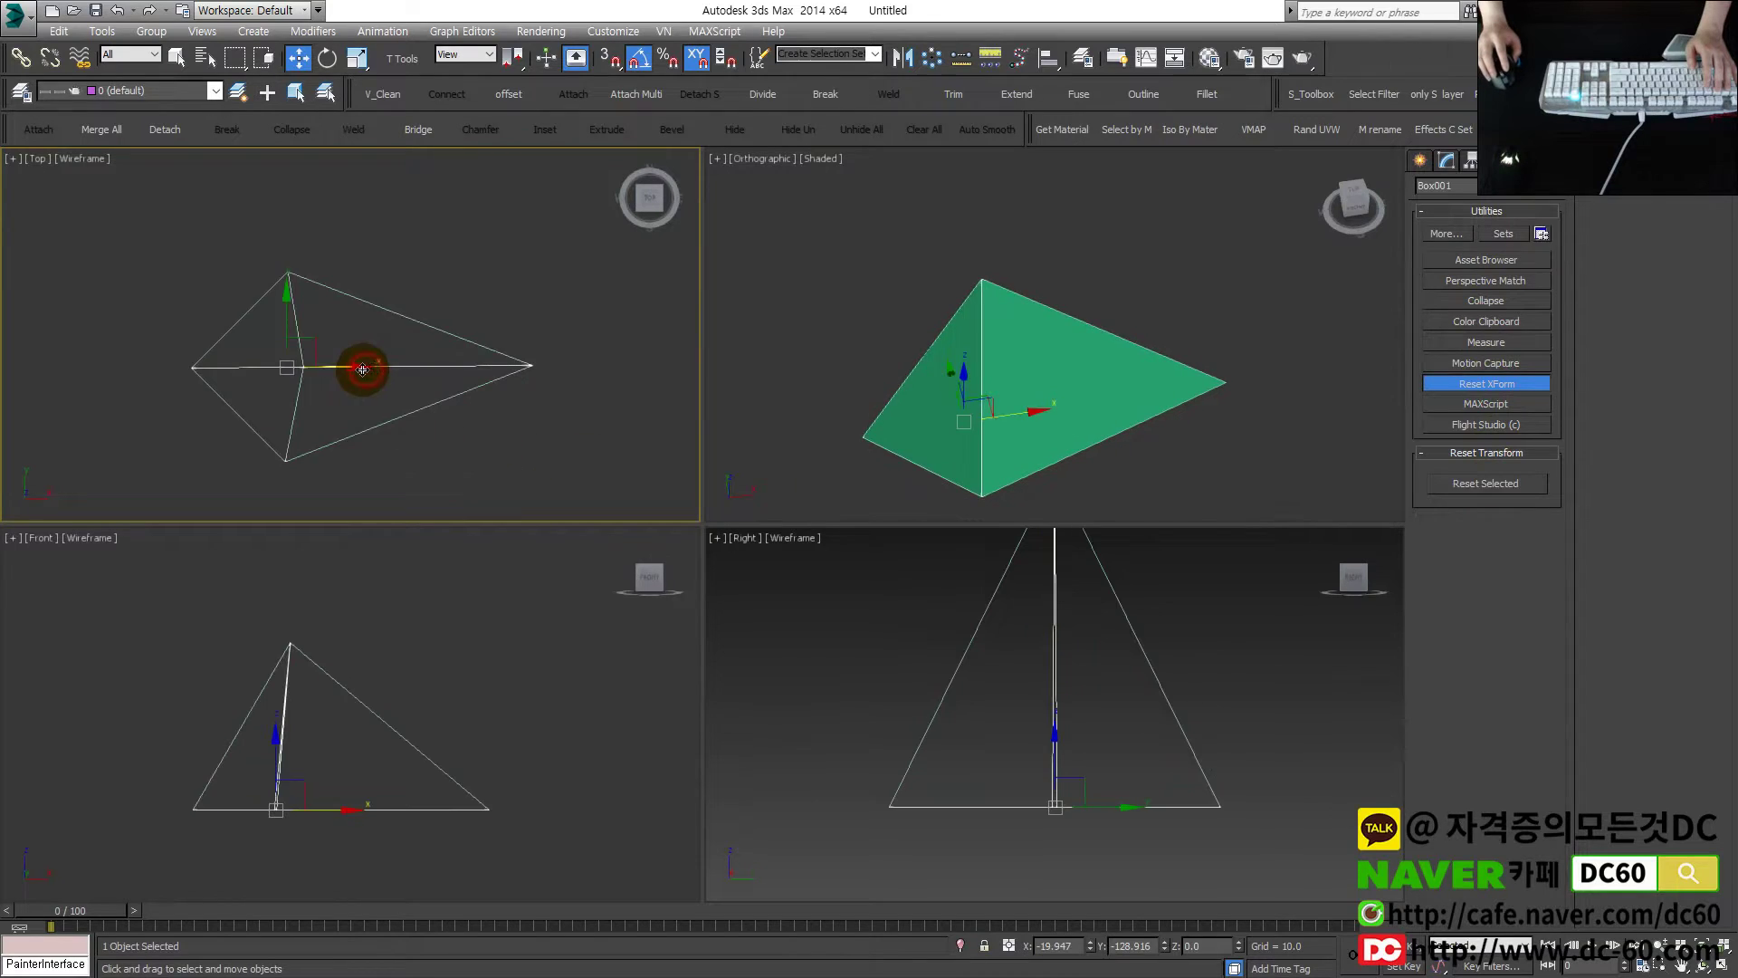
Trial Make Planar along Y, Z and X on the middle edges, undoing each
left_click_drag(256, 241, 345, 466)
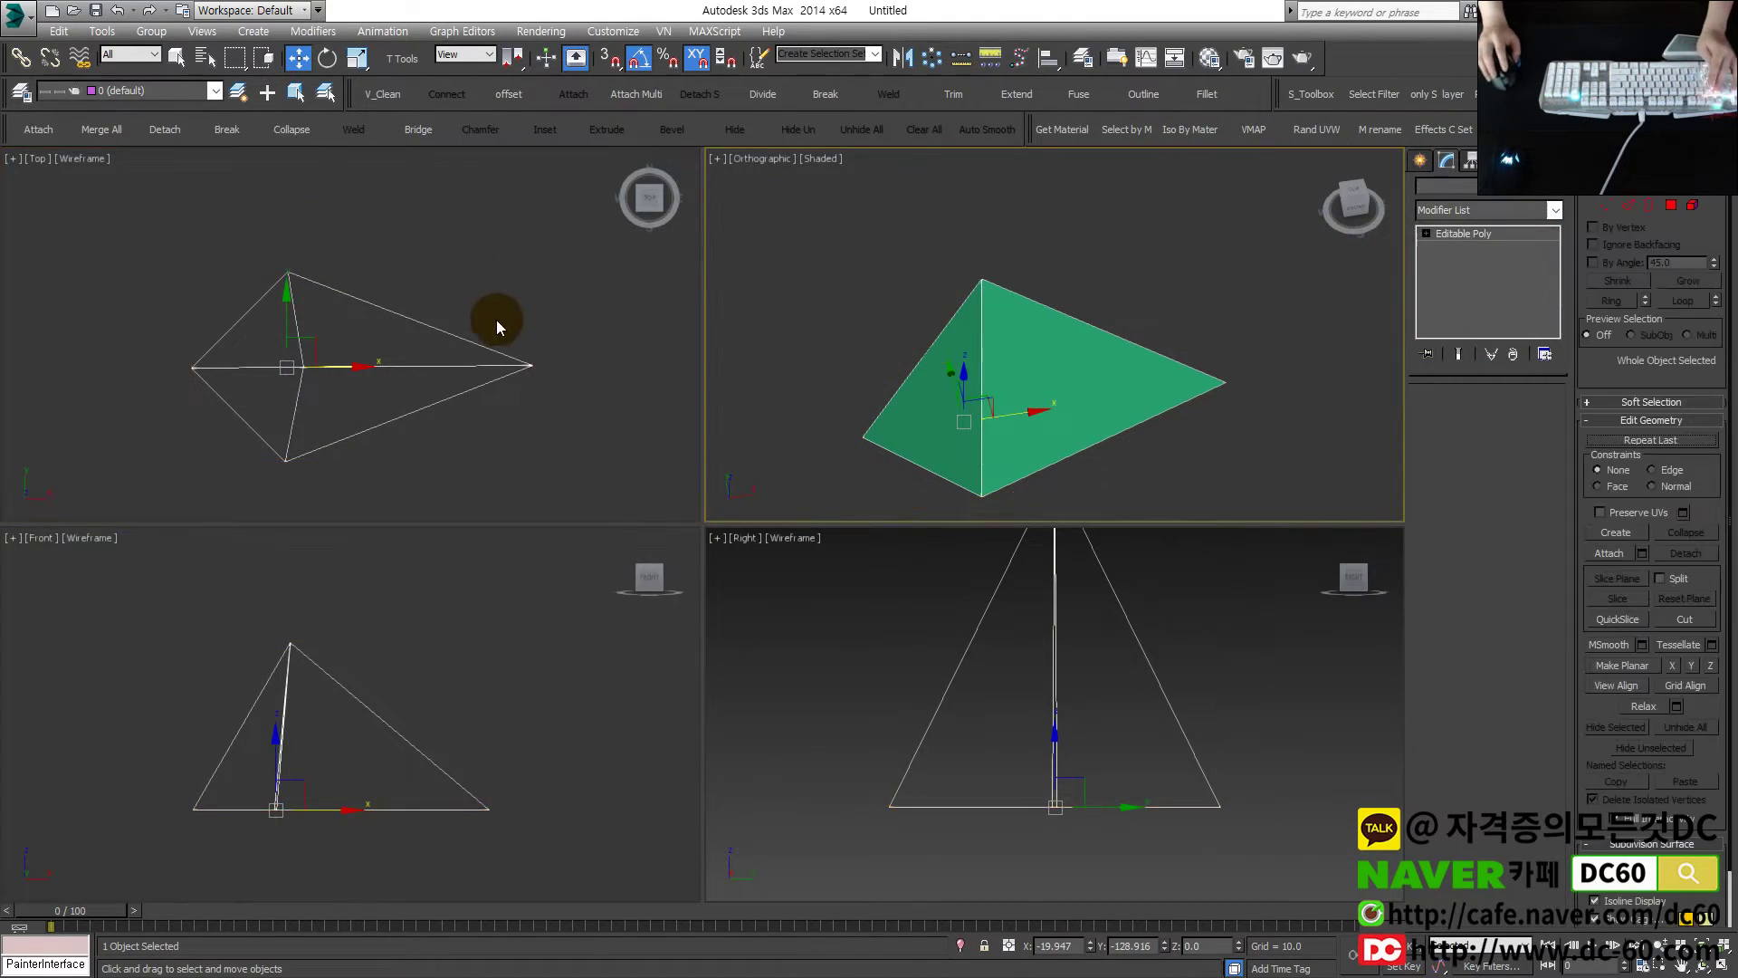
key("2")
left_click_drag(220, 241, 364, 489)
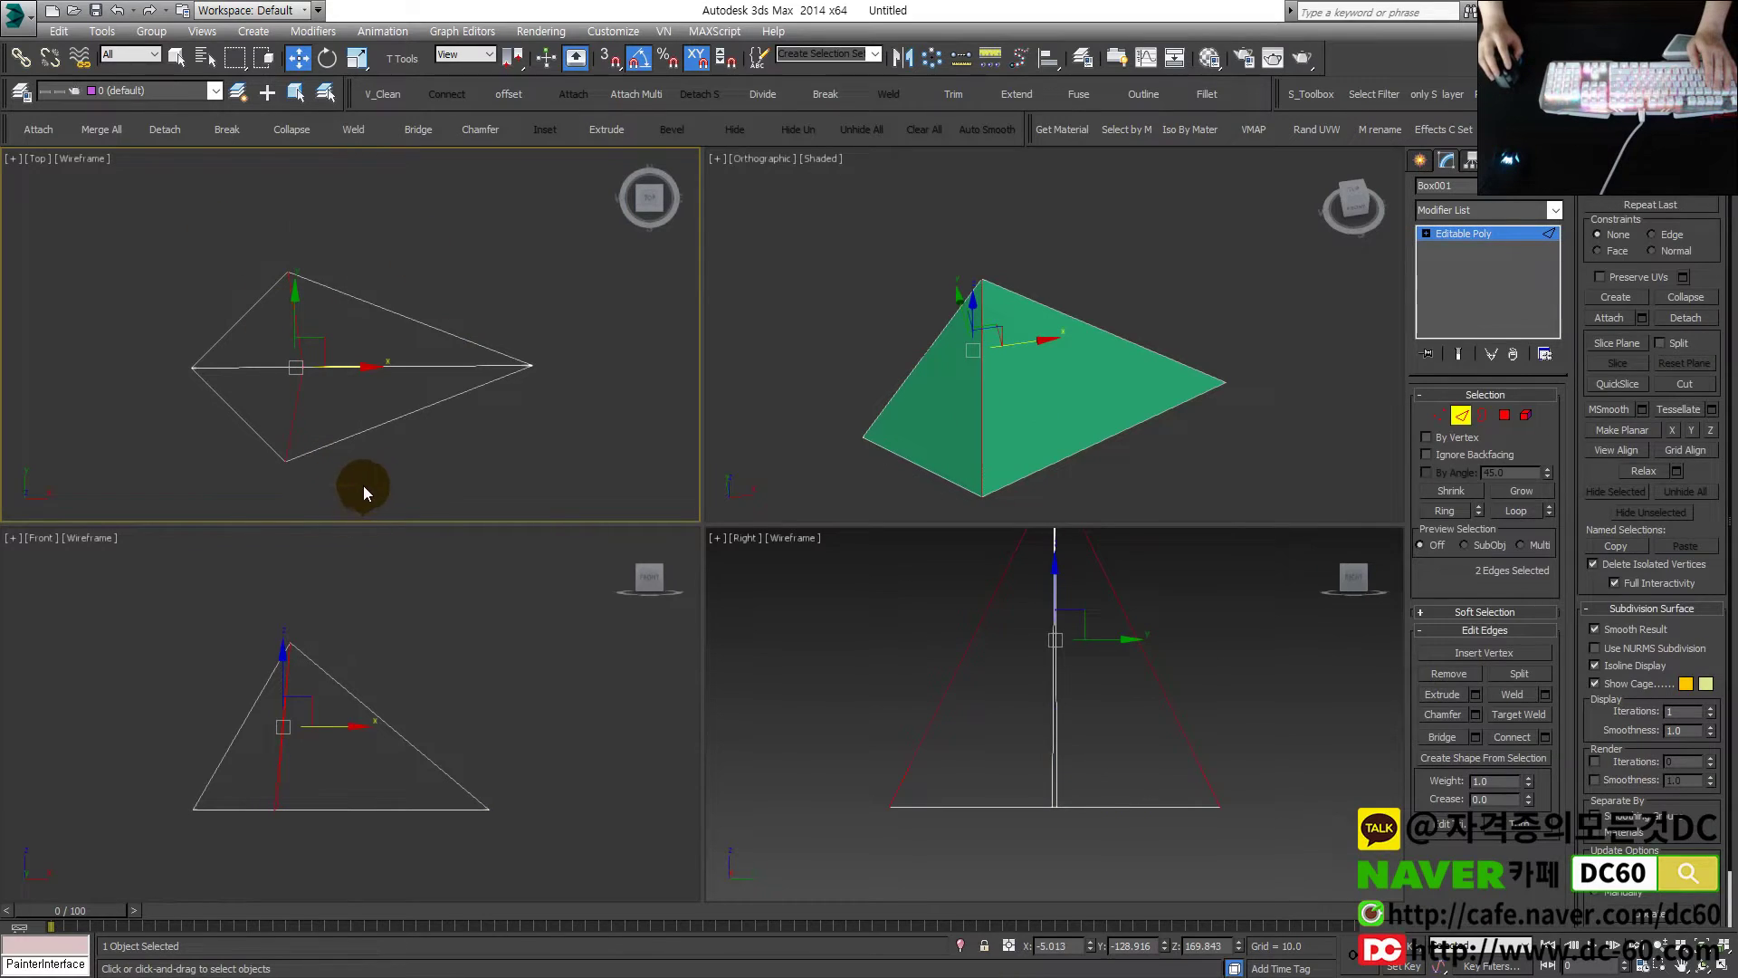
left_click(1691, 431)
key("ctrl+z")
left_click(1711, 431)
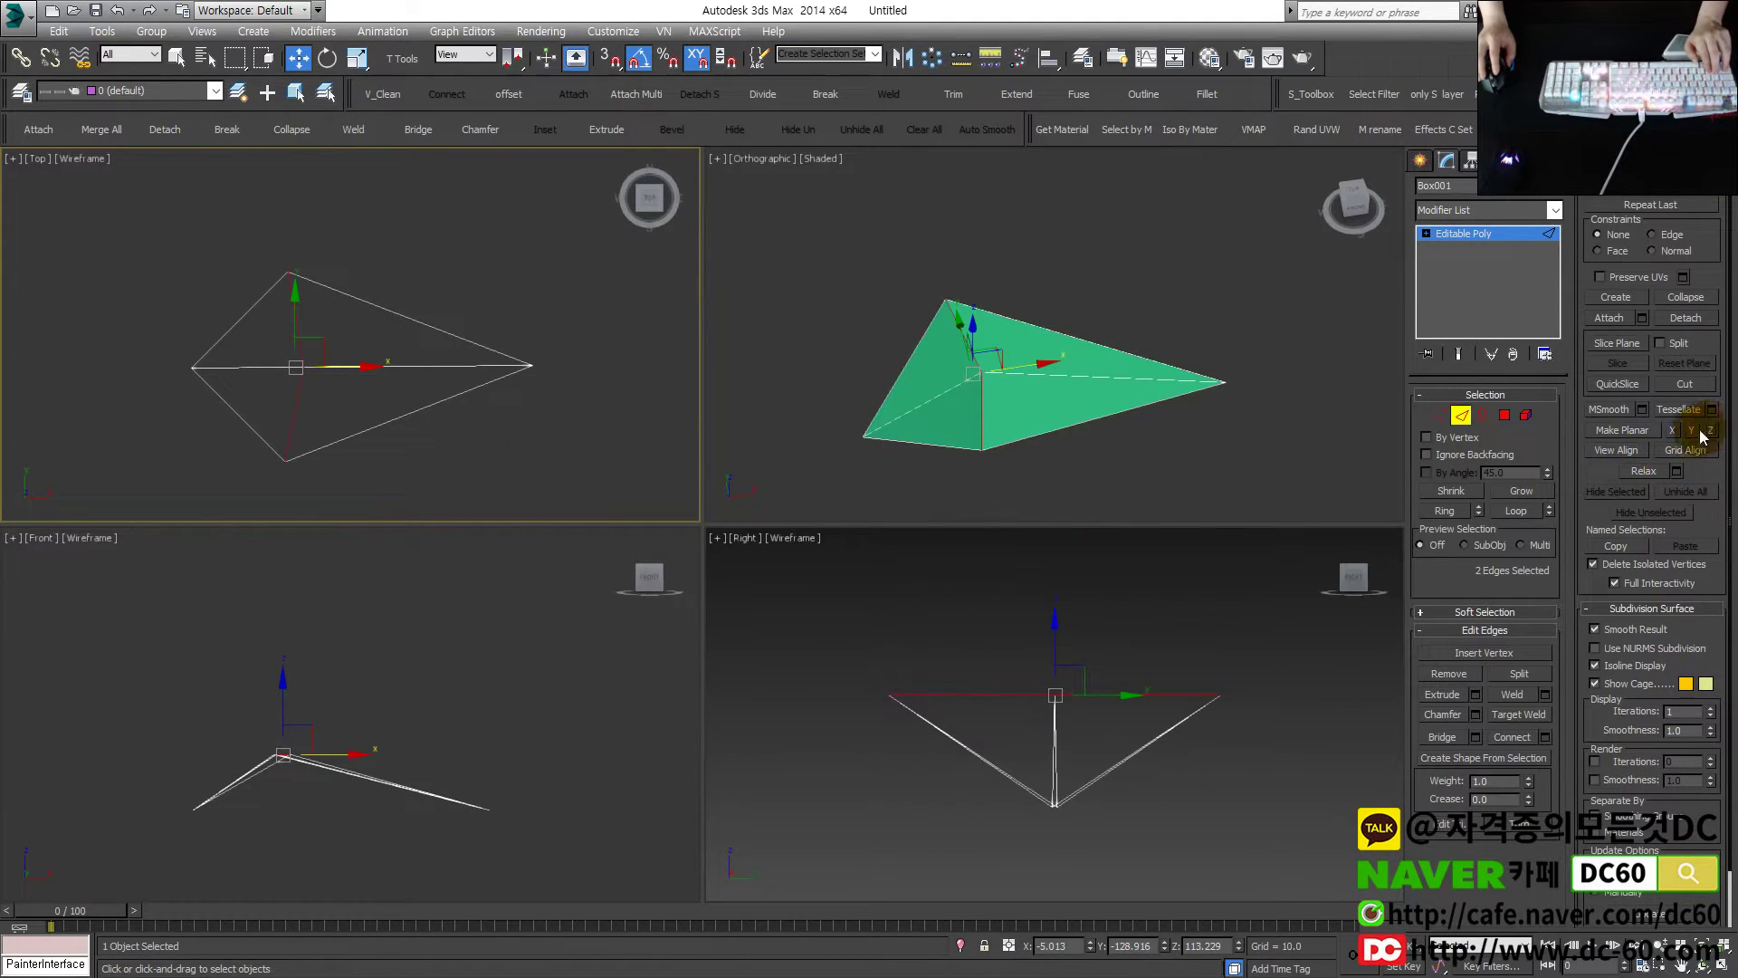
key("ctrl+z")
left_click(137, 341)
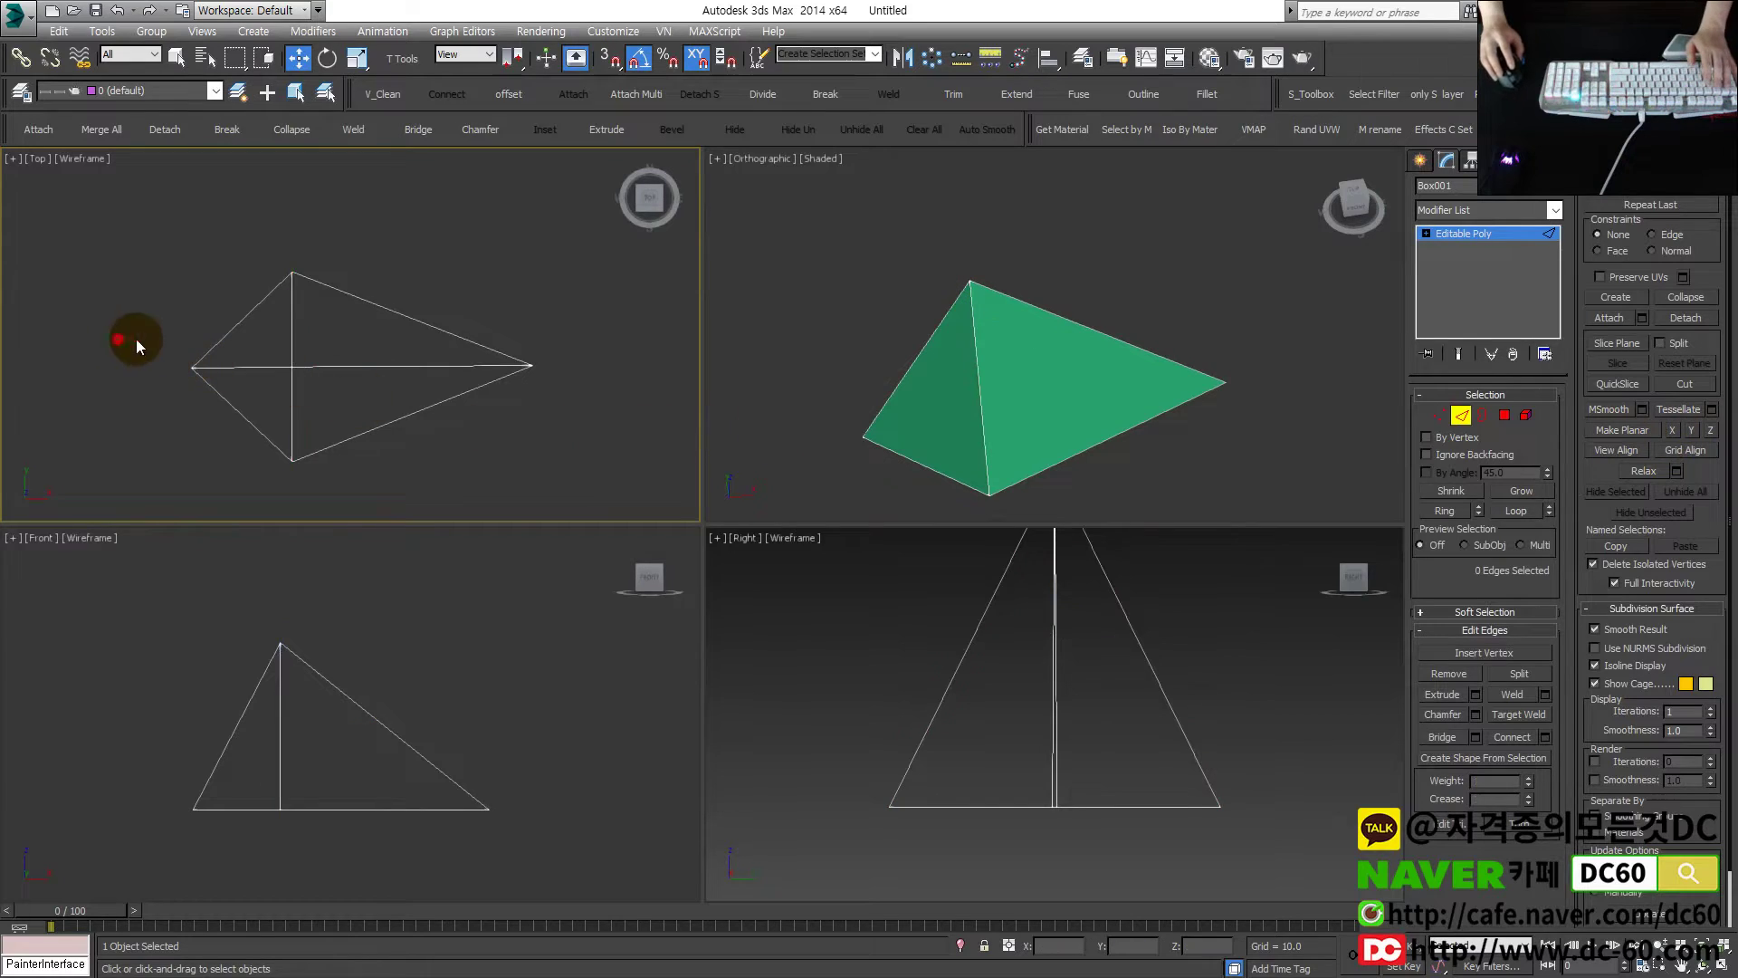
left_click_drag(602, 388, 602, 387)
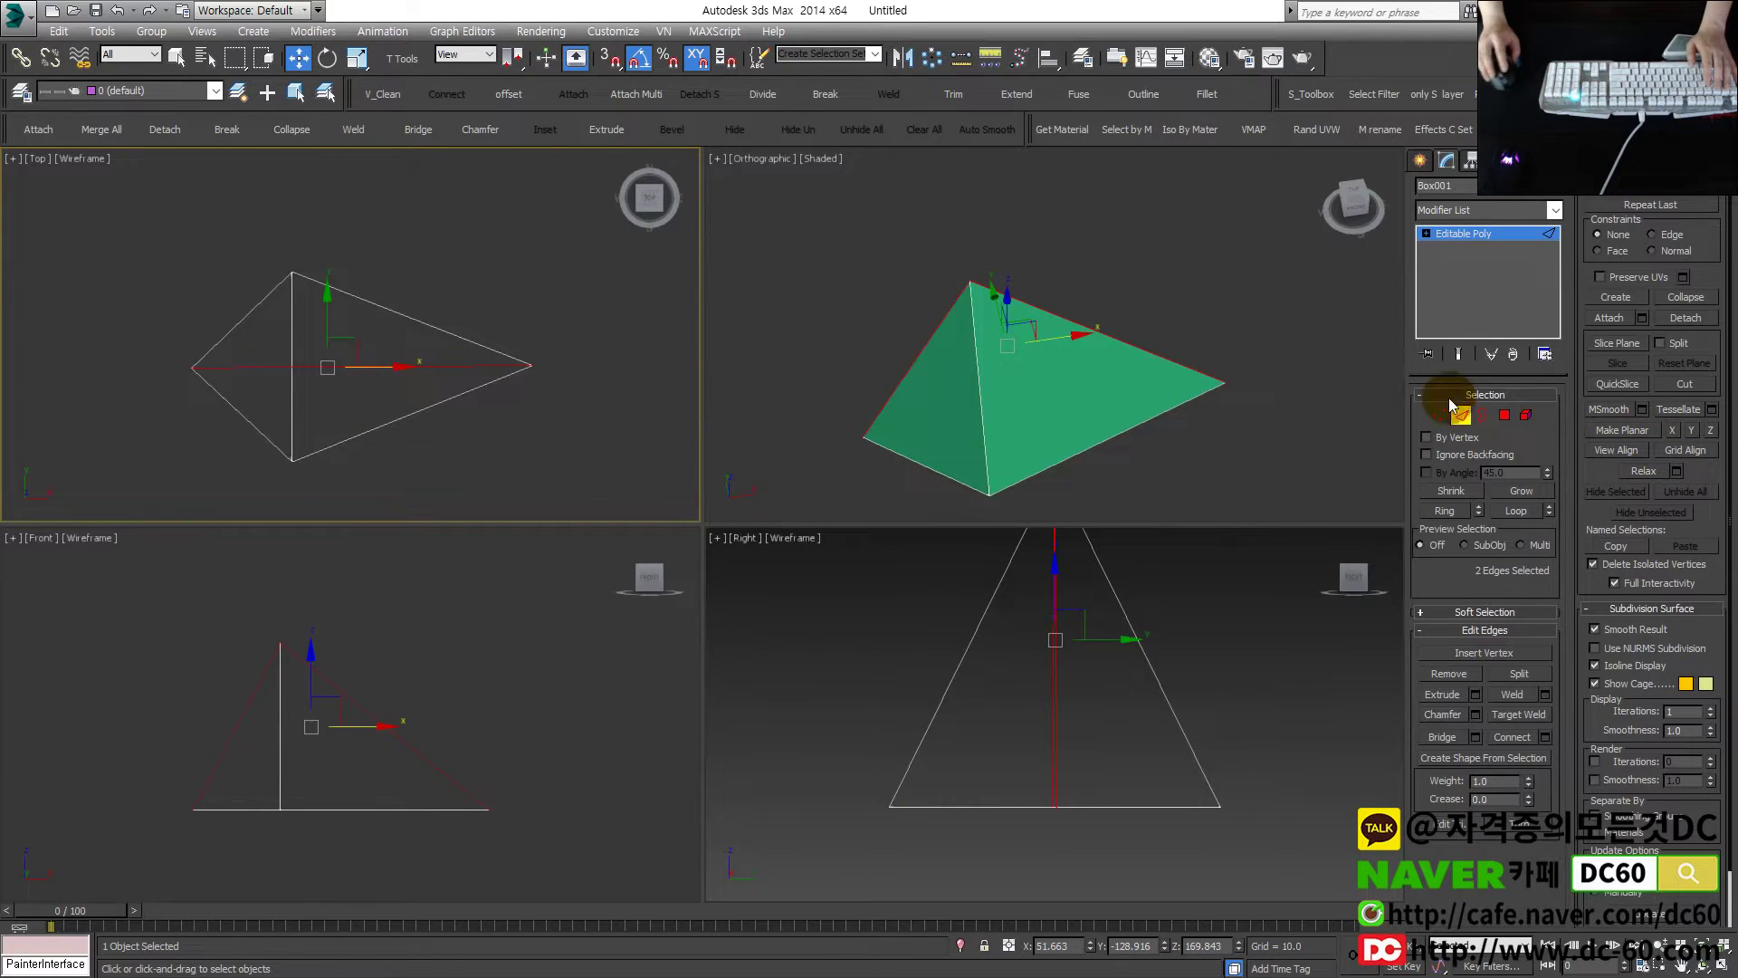
left_click(1675, 433)
key("ctrl+z")
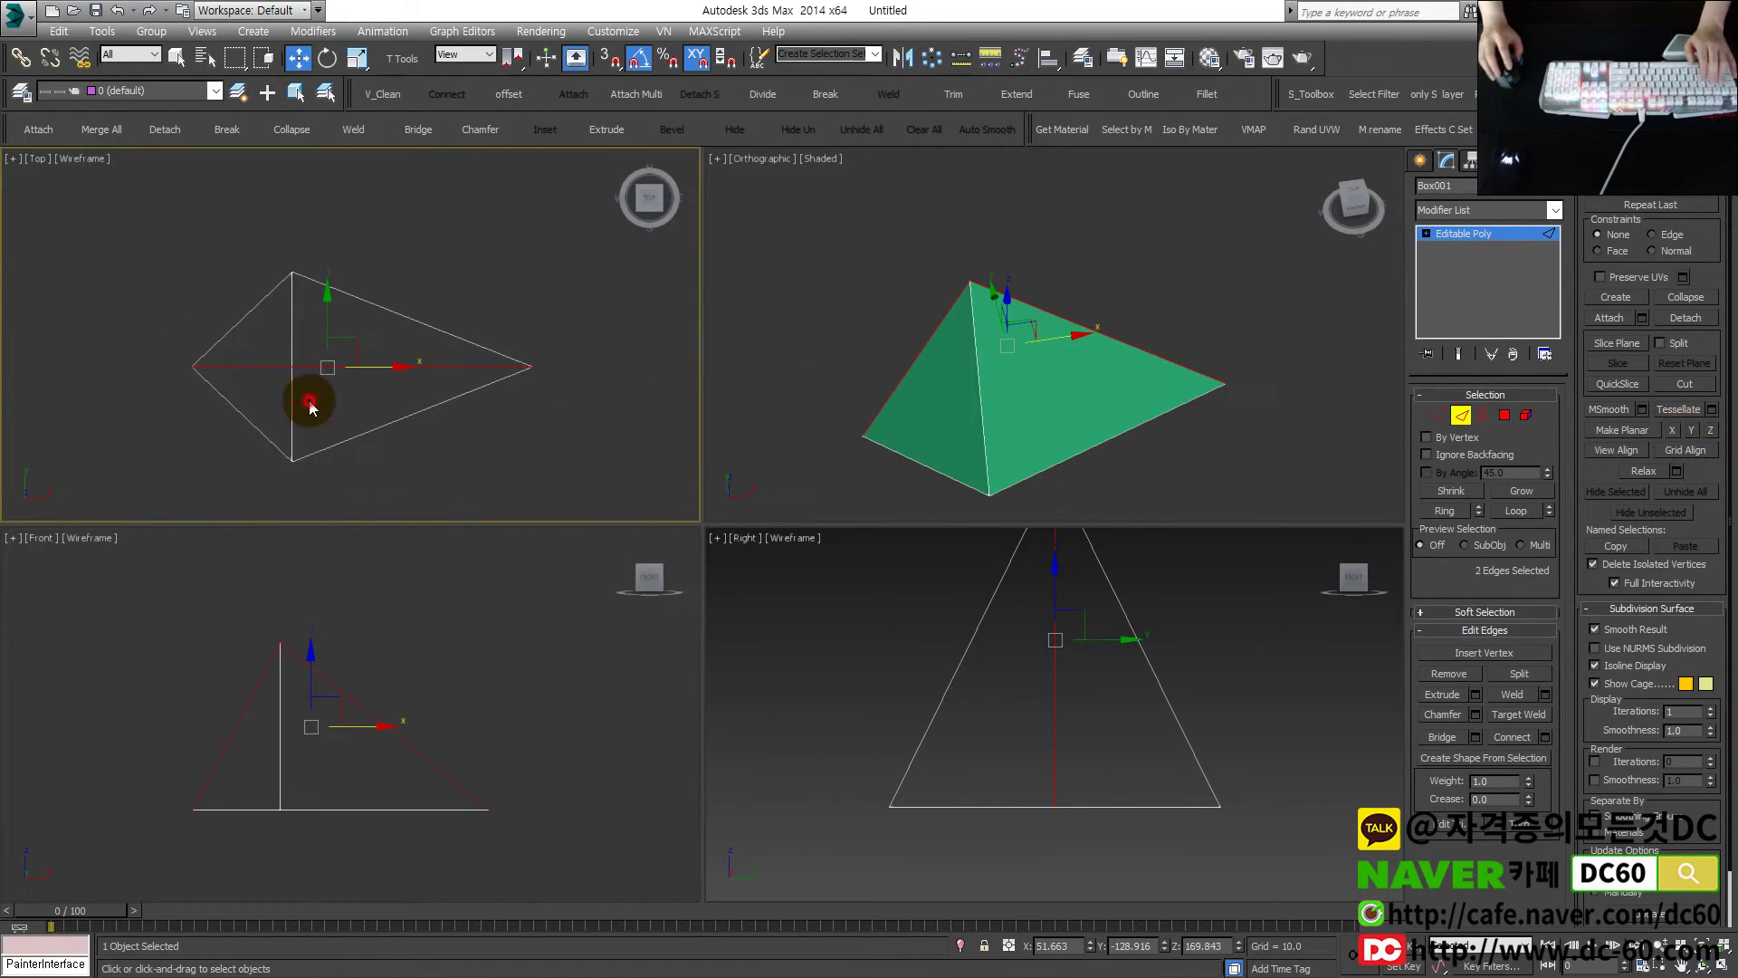
left_click(310, 388)
Move the pyramid's apex edges 22.056 units right in the front view
scroll(271, 582, "up", 2)
middle_click_drag(290, 660, 342, 642)
scroll(342, 642, "down", 2)
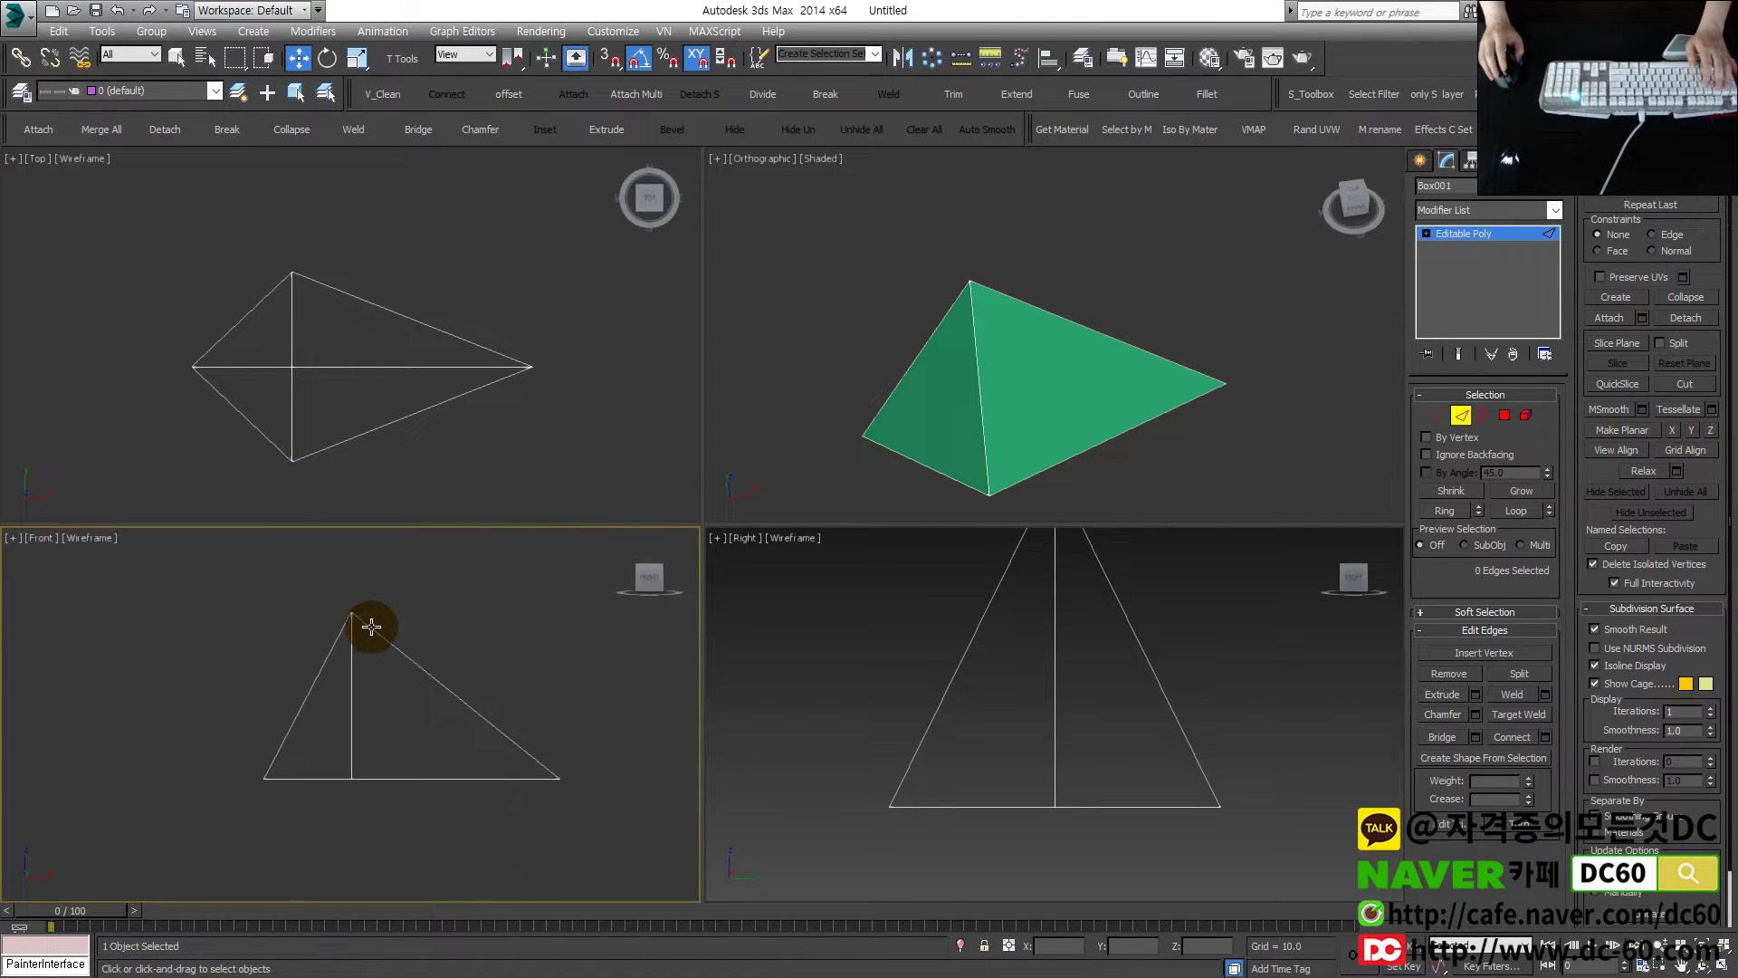
left_click_drag(369, 839, 369, 838)
left_click_drag(395, 696, 406, 696)
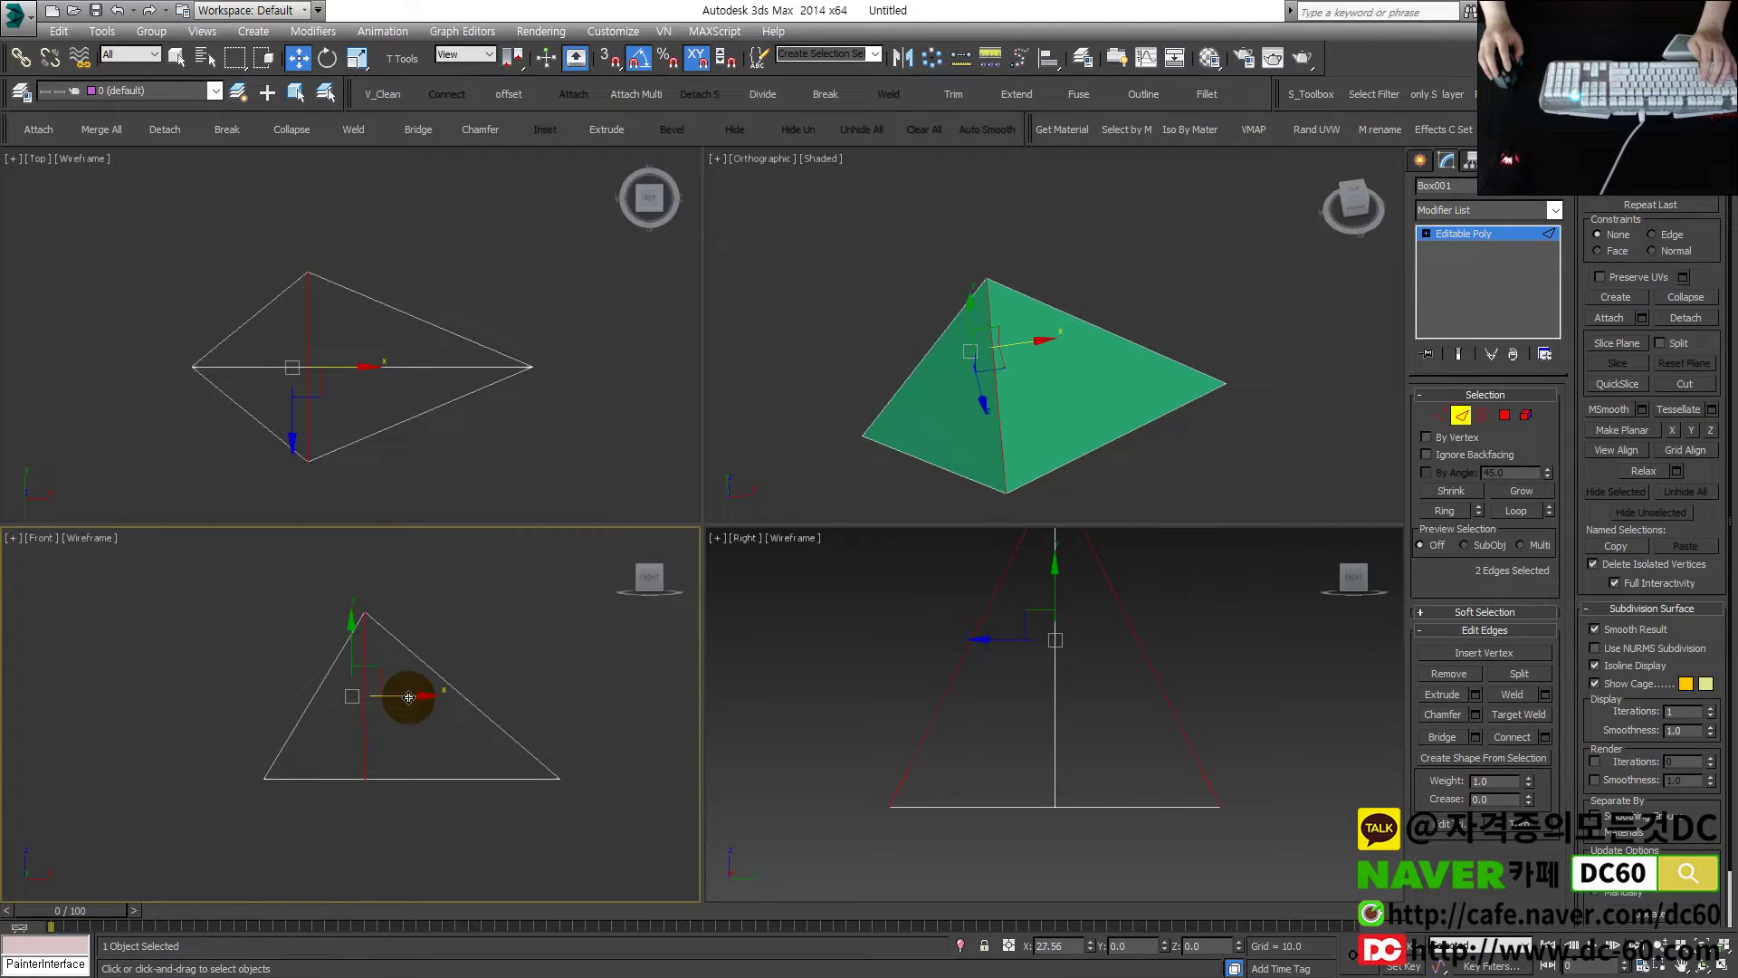
Stretch the pyramid's right base corner vertex further right in the enlarged front view
key("alt+w")
scroll(721, 710, "down", 2)
key("1")
left_click(1016, 670)
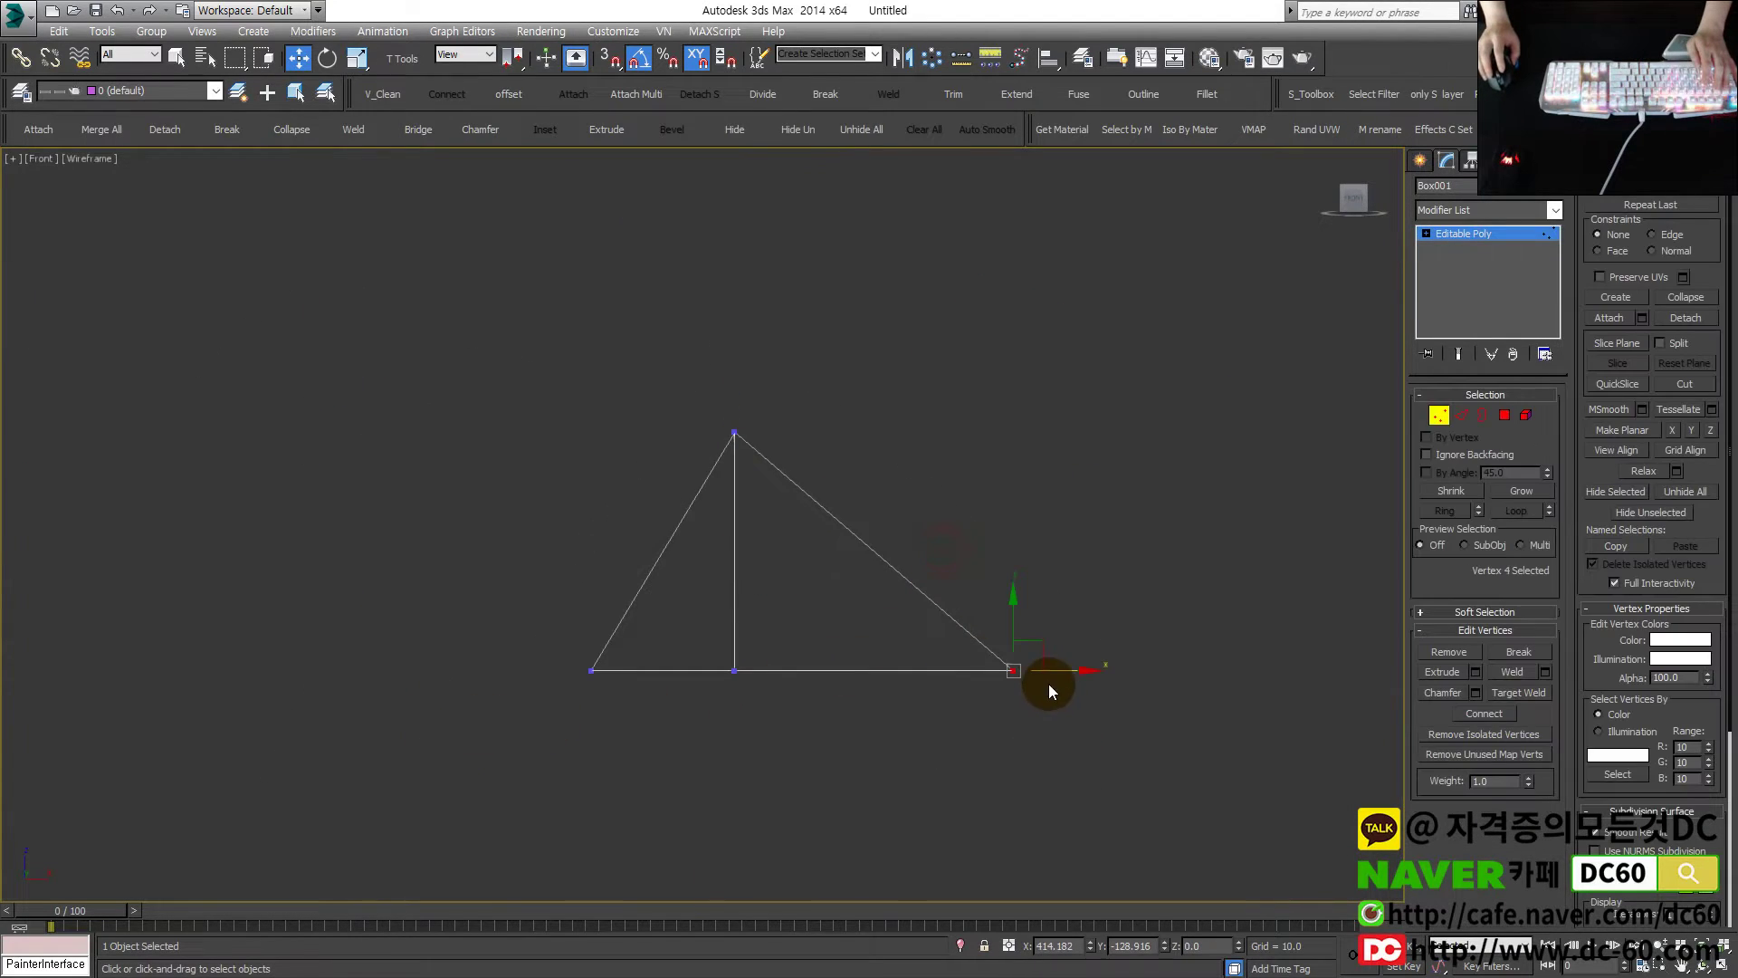
left_click_drag(1047, 669, 1106, 670)
left_click(1435, 418)
left_click(582, 504)
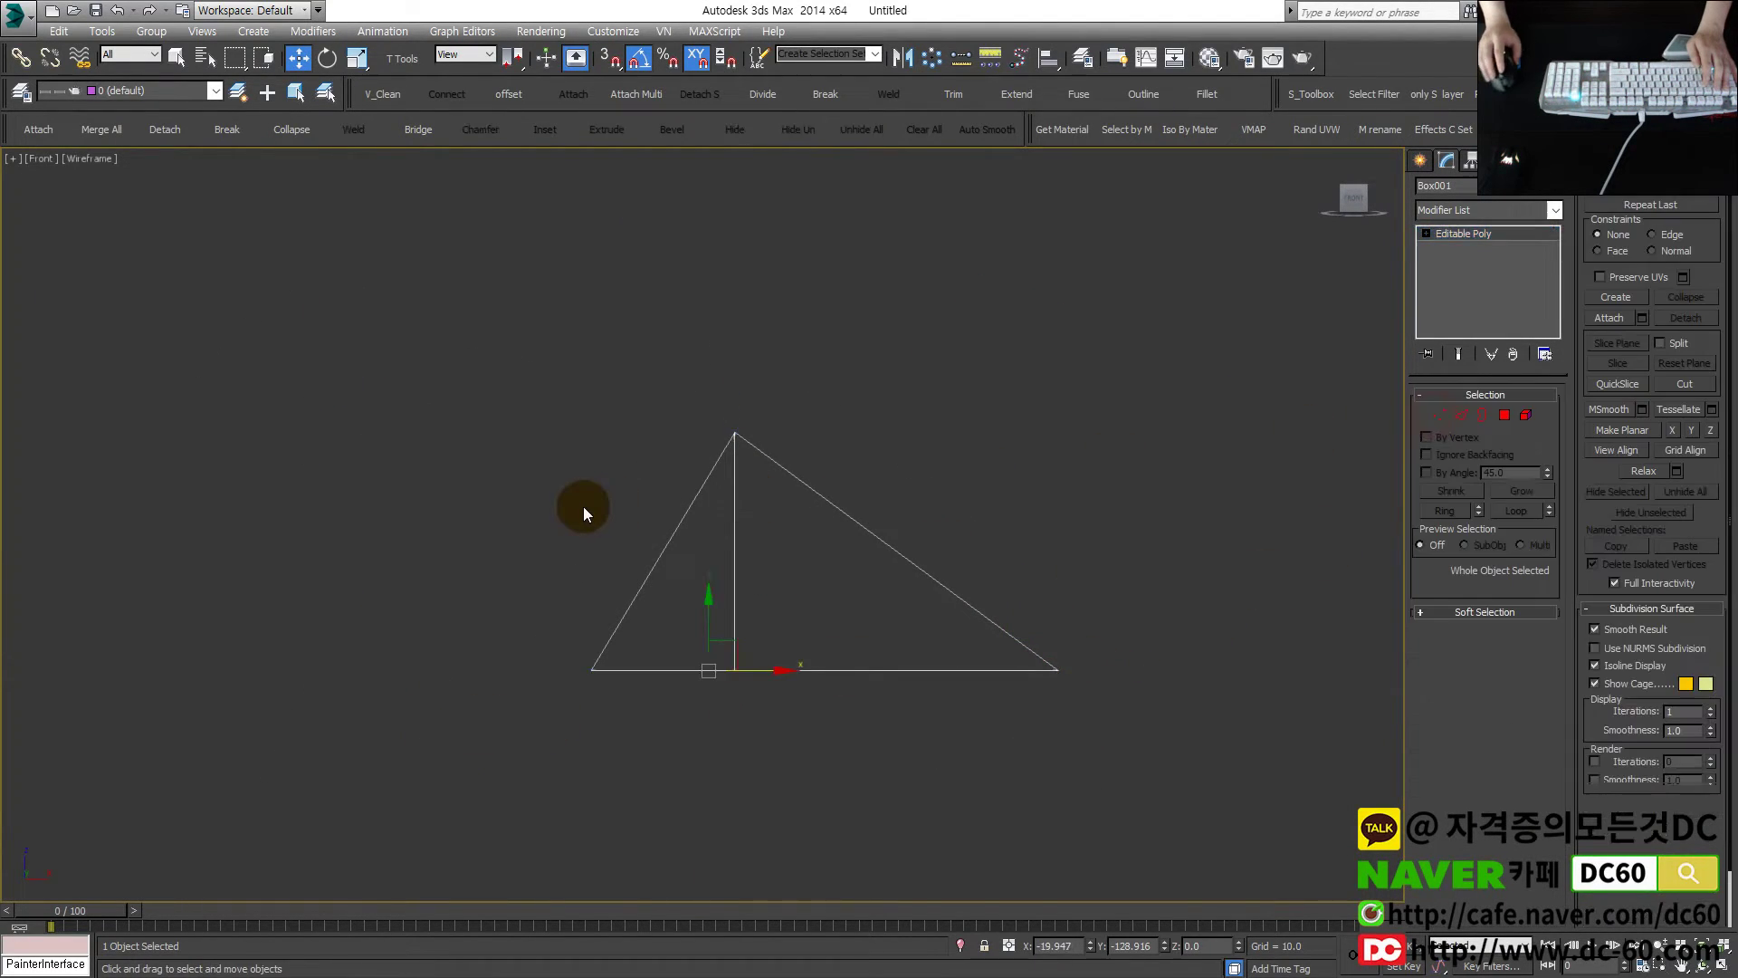
scroll(588, 507, "up", 2)
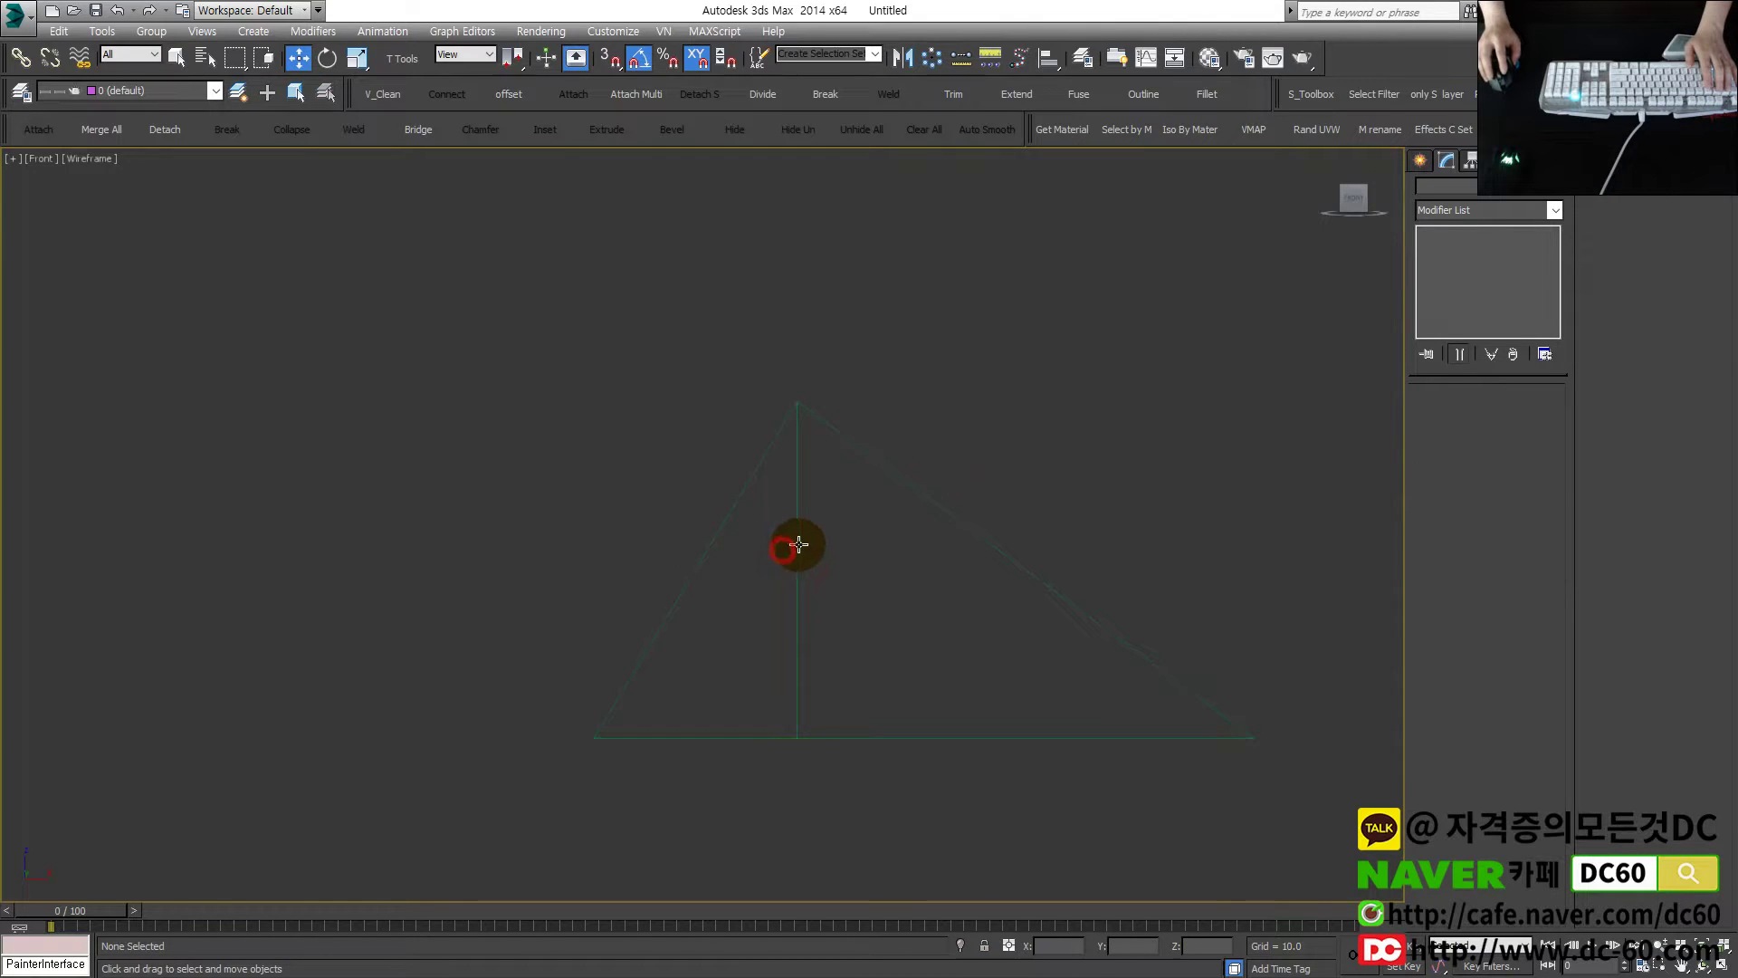
left_click(798, 544)
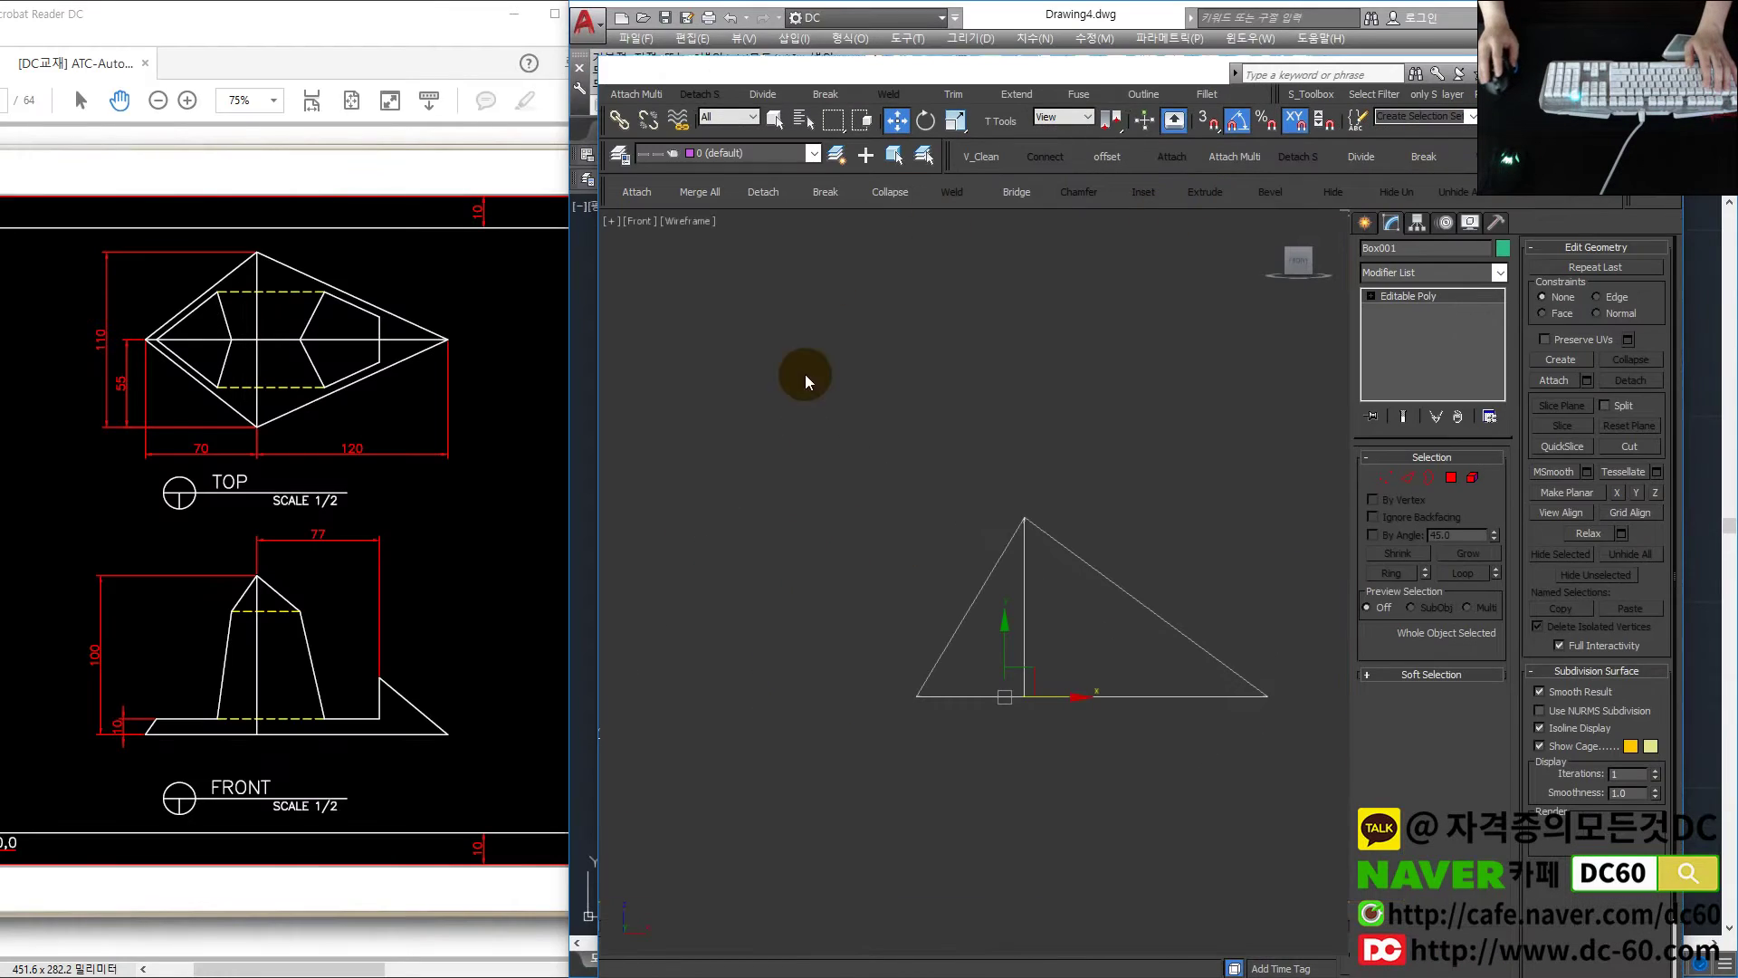
Draw a new box, Box002, left of the pyramid's apex in the front view
scroll(1001, 621, "up", 2)
key("3")
left_click(1004, 616)
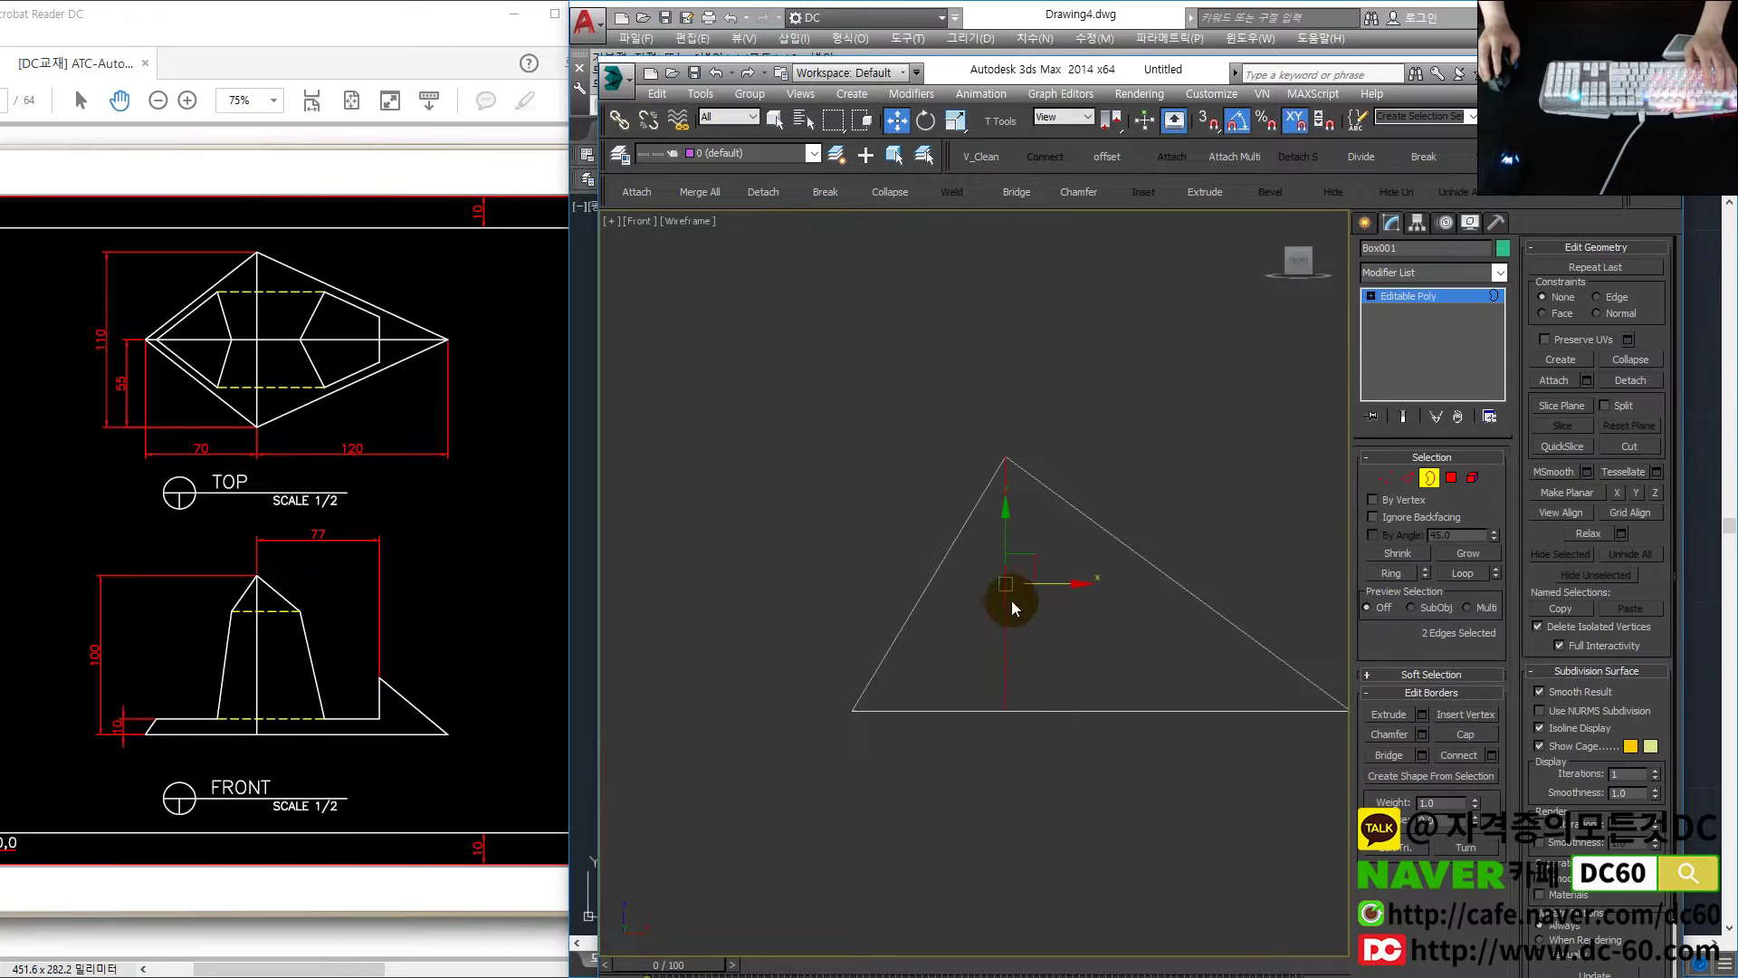
left_click(1349, 227)
middle_click_drag(1339, 244, 1264, 336, "alt")
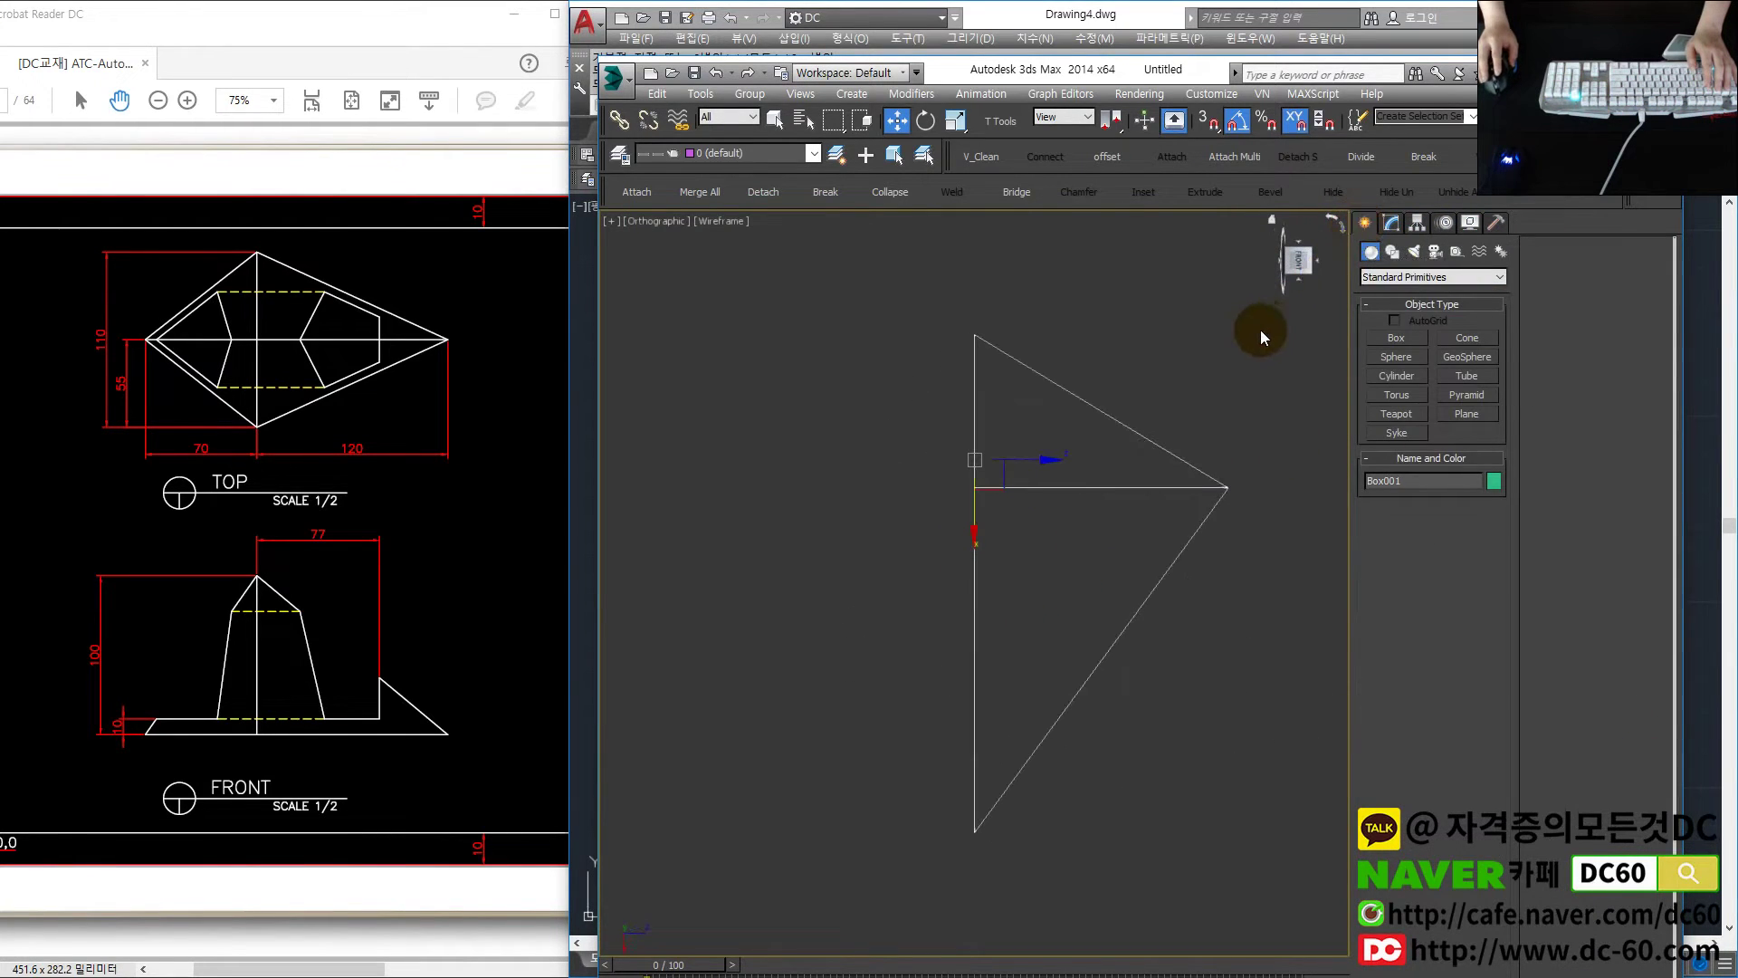
key("f")
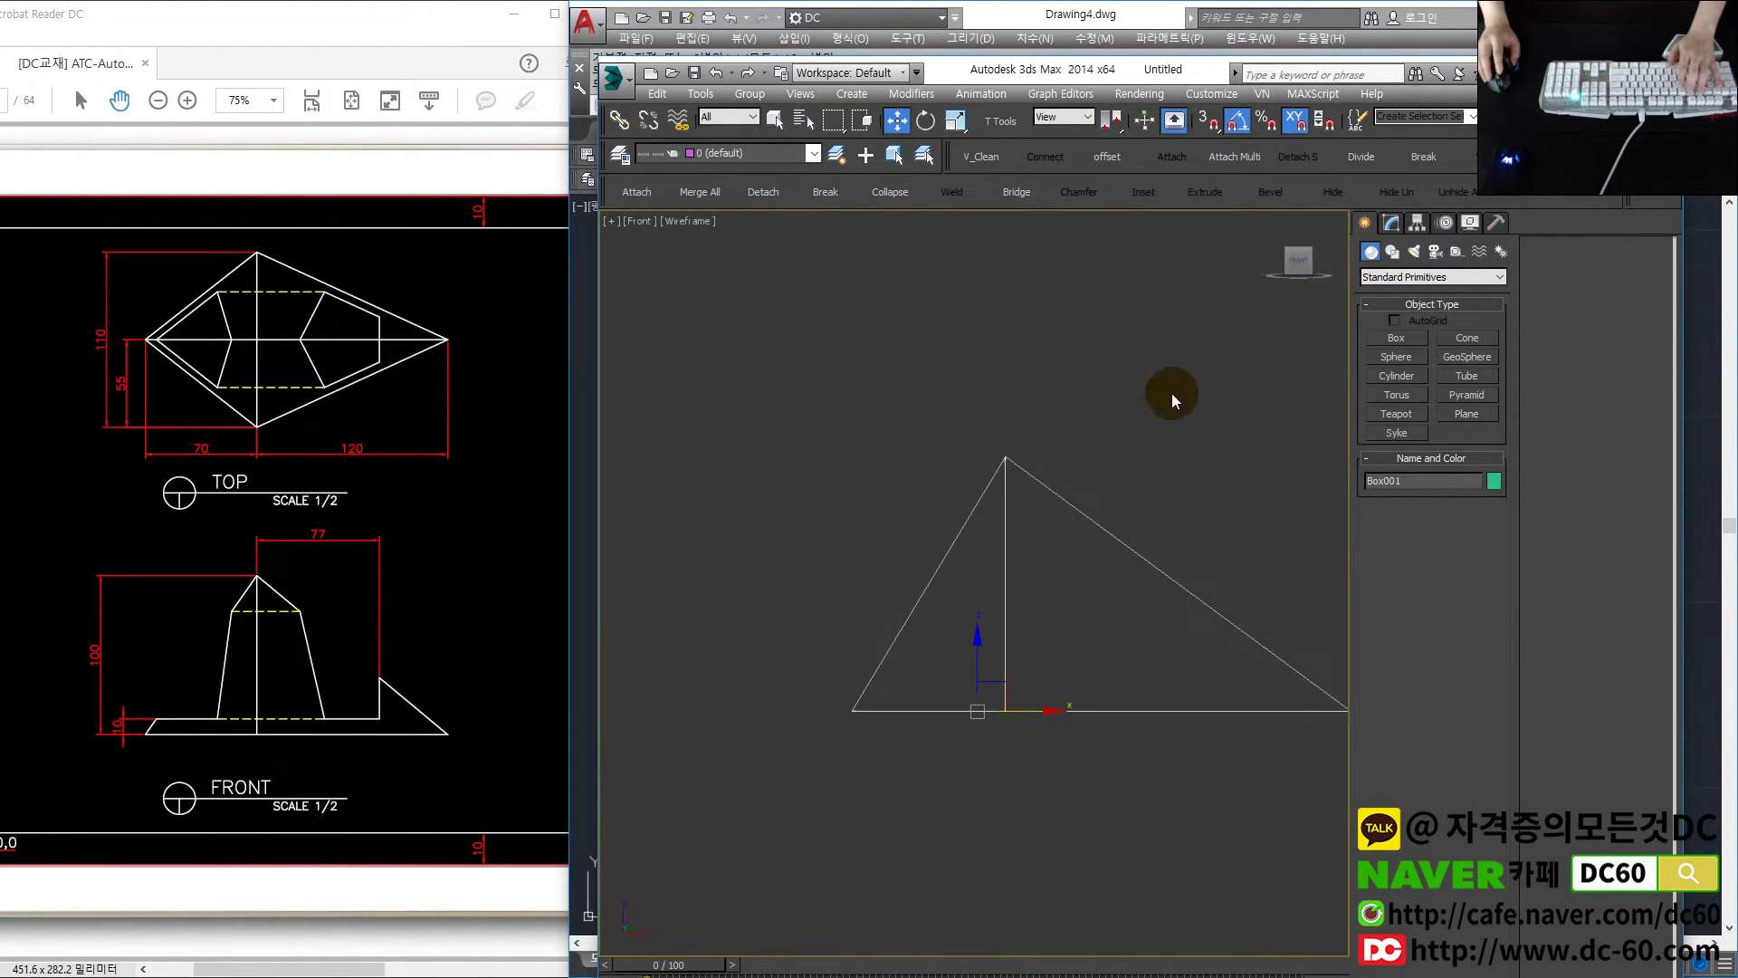
left_click(1396, 337)
left_click_drag(841, 487, 945, 659)
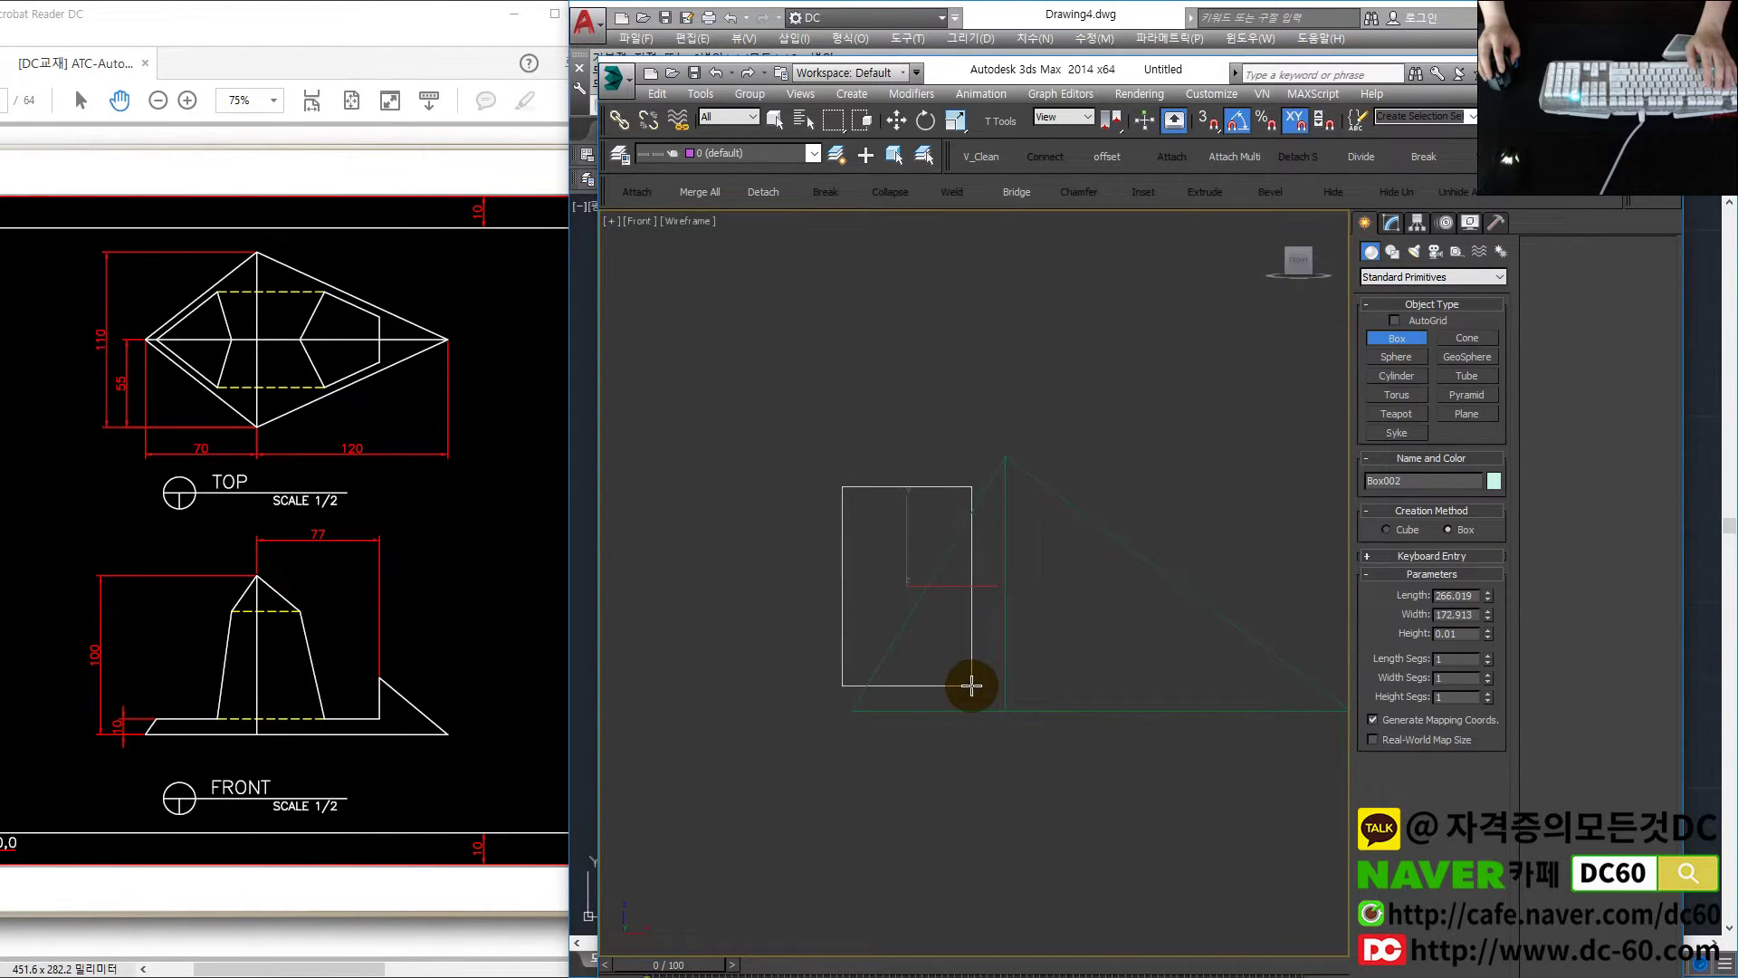
left_click(952, 339)
Shift the box down in the top view, then select the pyramid and start a boolean
key("alt+w")
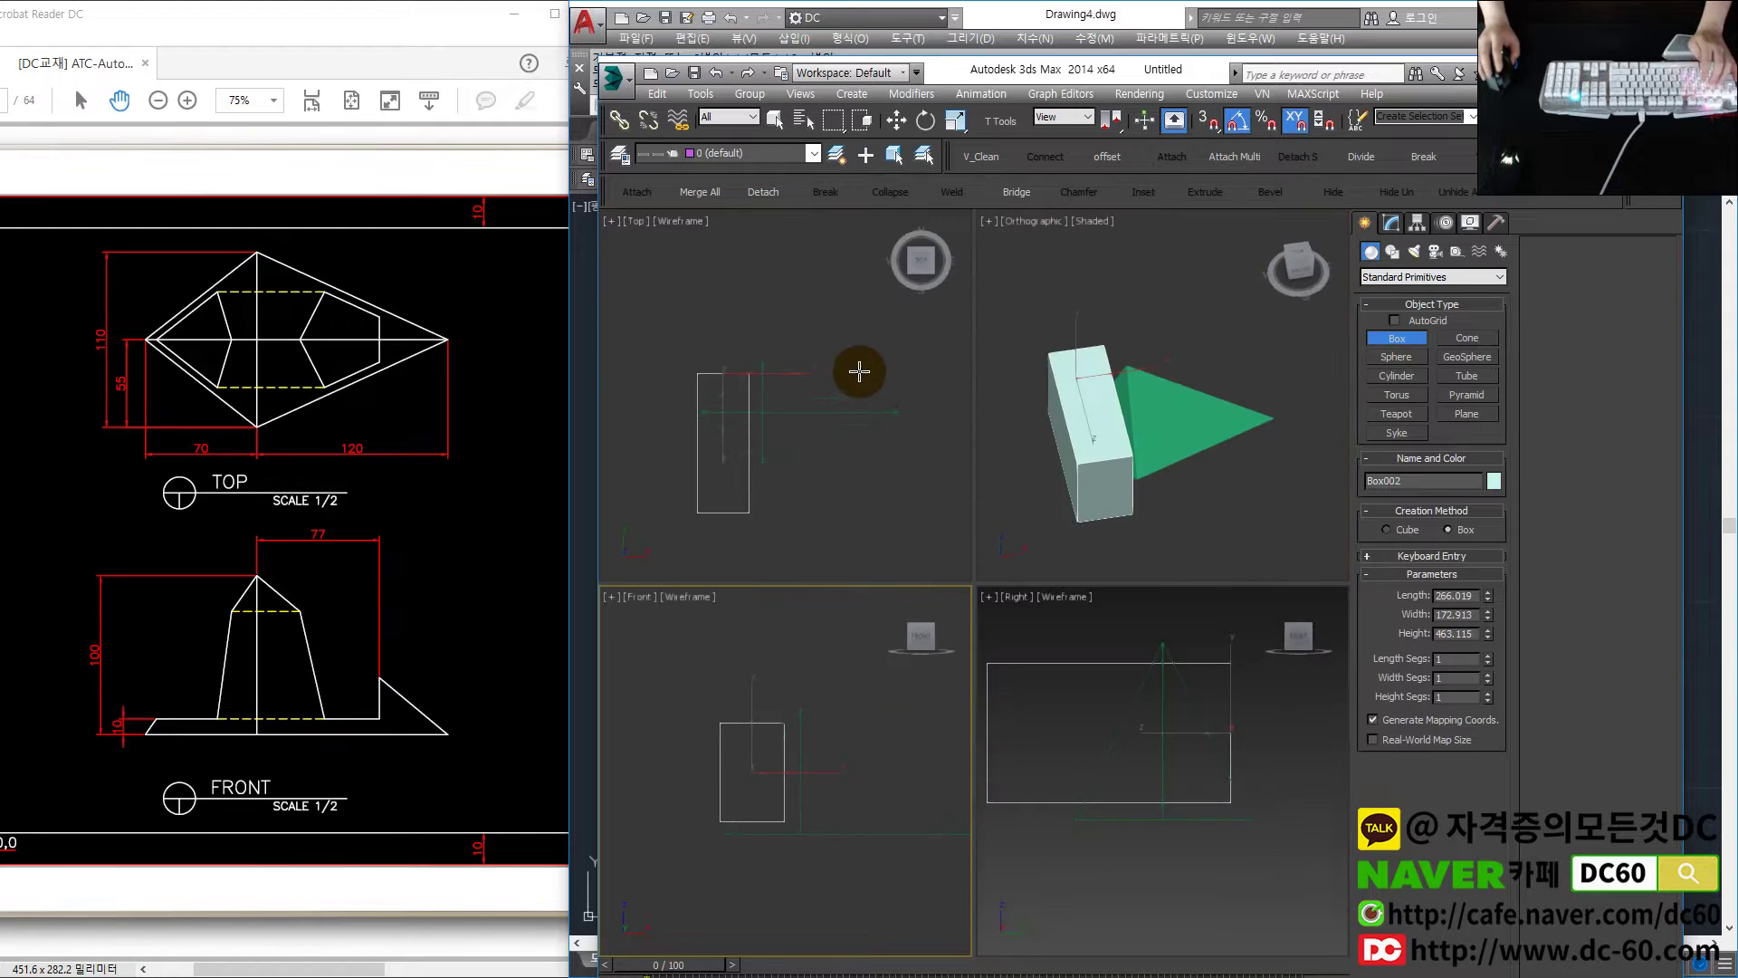
right_click(769, 362)
key("w")
left_click_drag(760, 304, 763, 318)
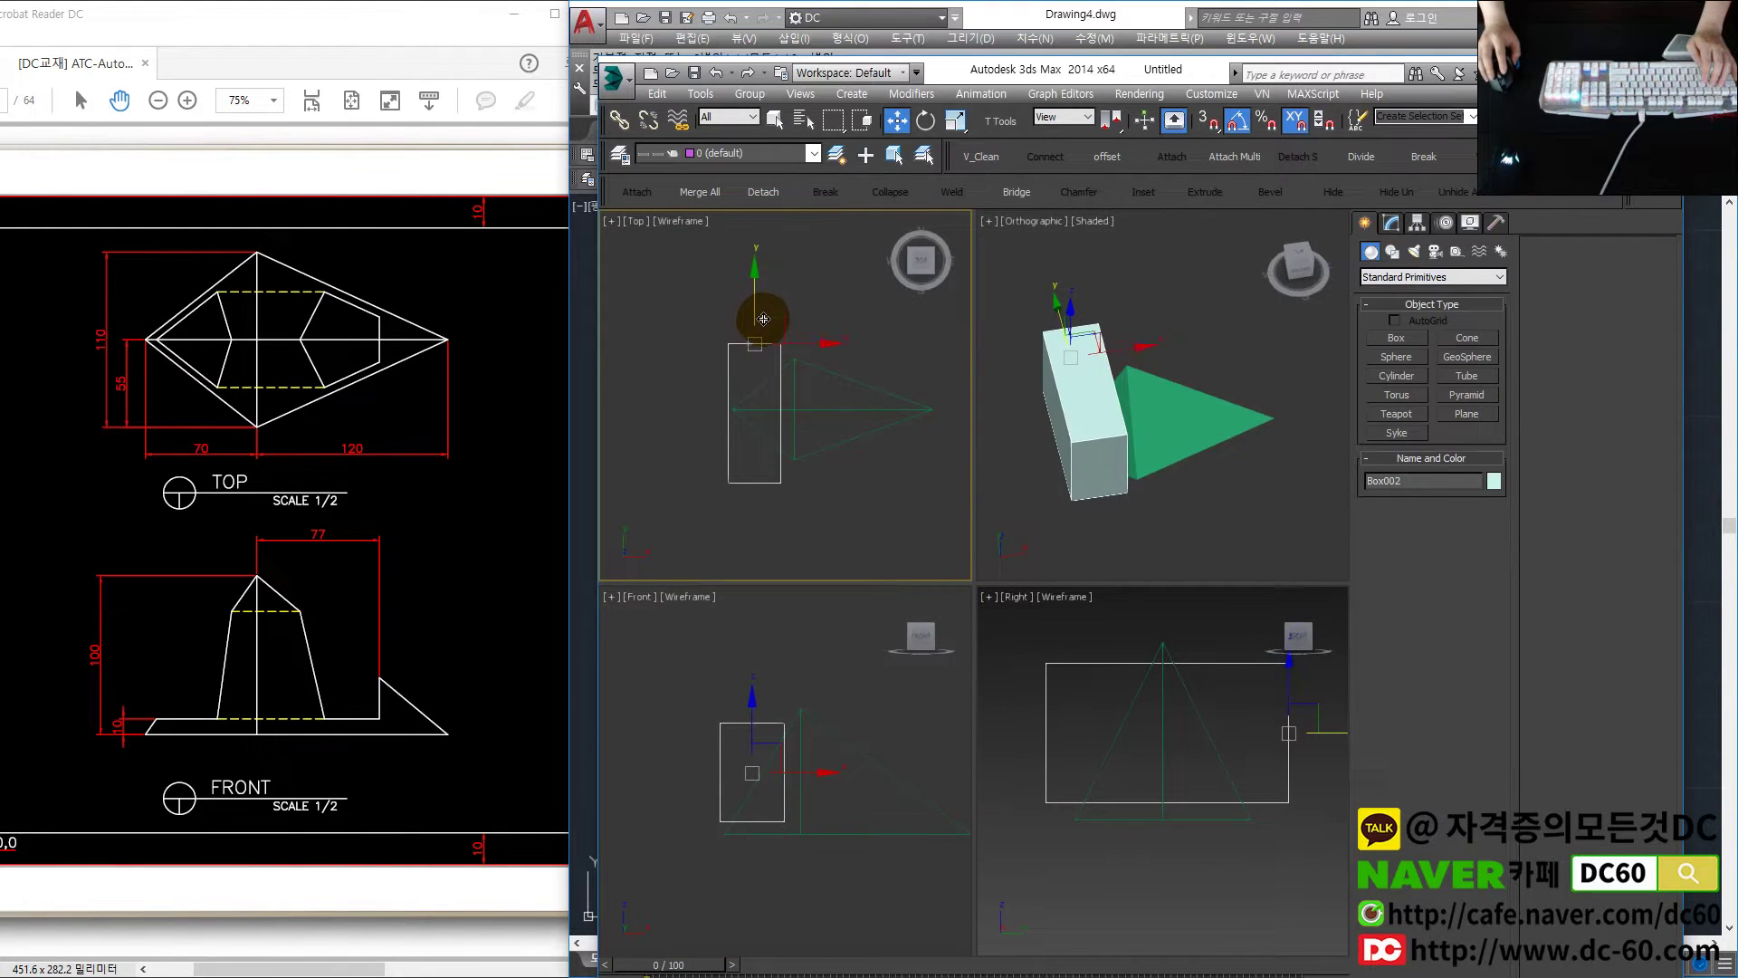
left_click(834, 376)
scroll(827, 365, "up", 2)
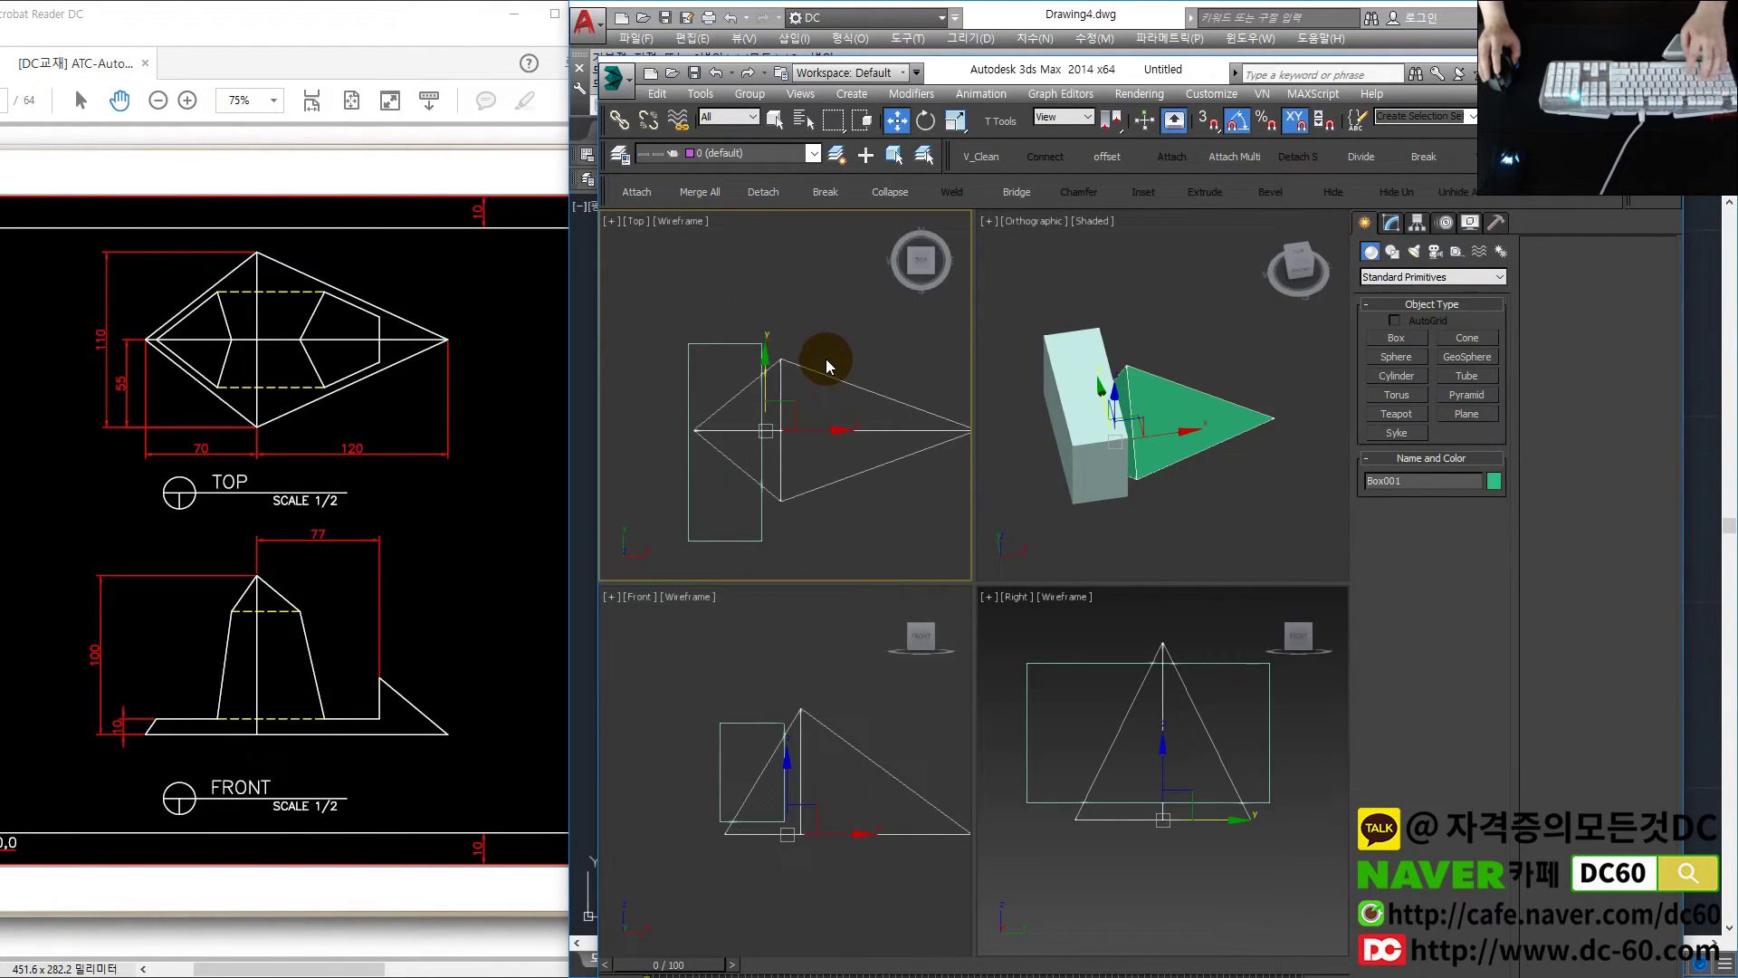
key("alt+b")
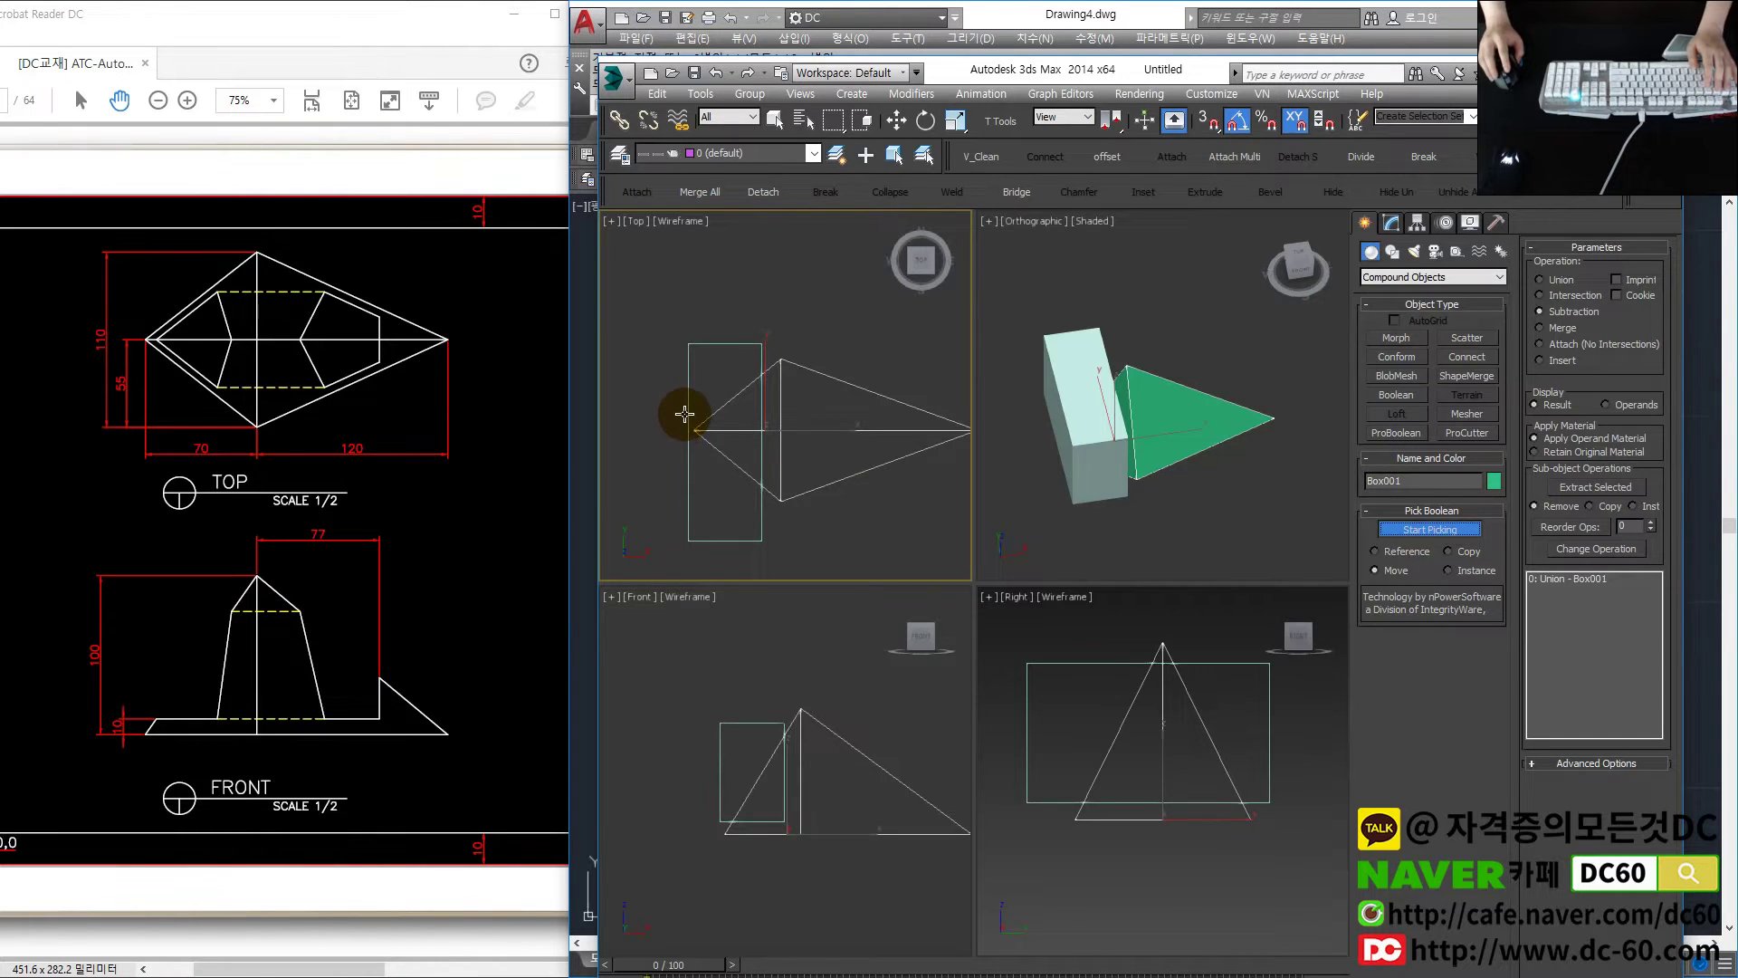
Subtract Box002 from the pyramid, orbit to inspect the cut, then switch back to AutoCAD
left_click(684, 414)
scroll(710, 426, "up", 1)
scroll(710, 426, "up", 1)
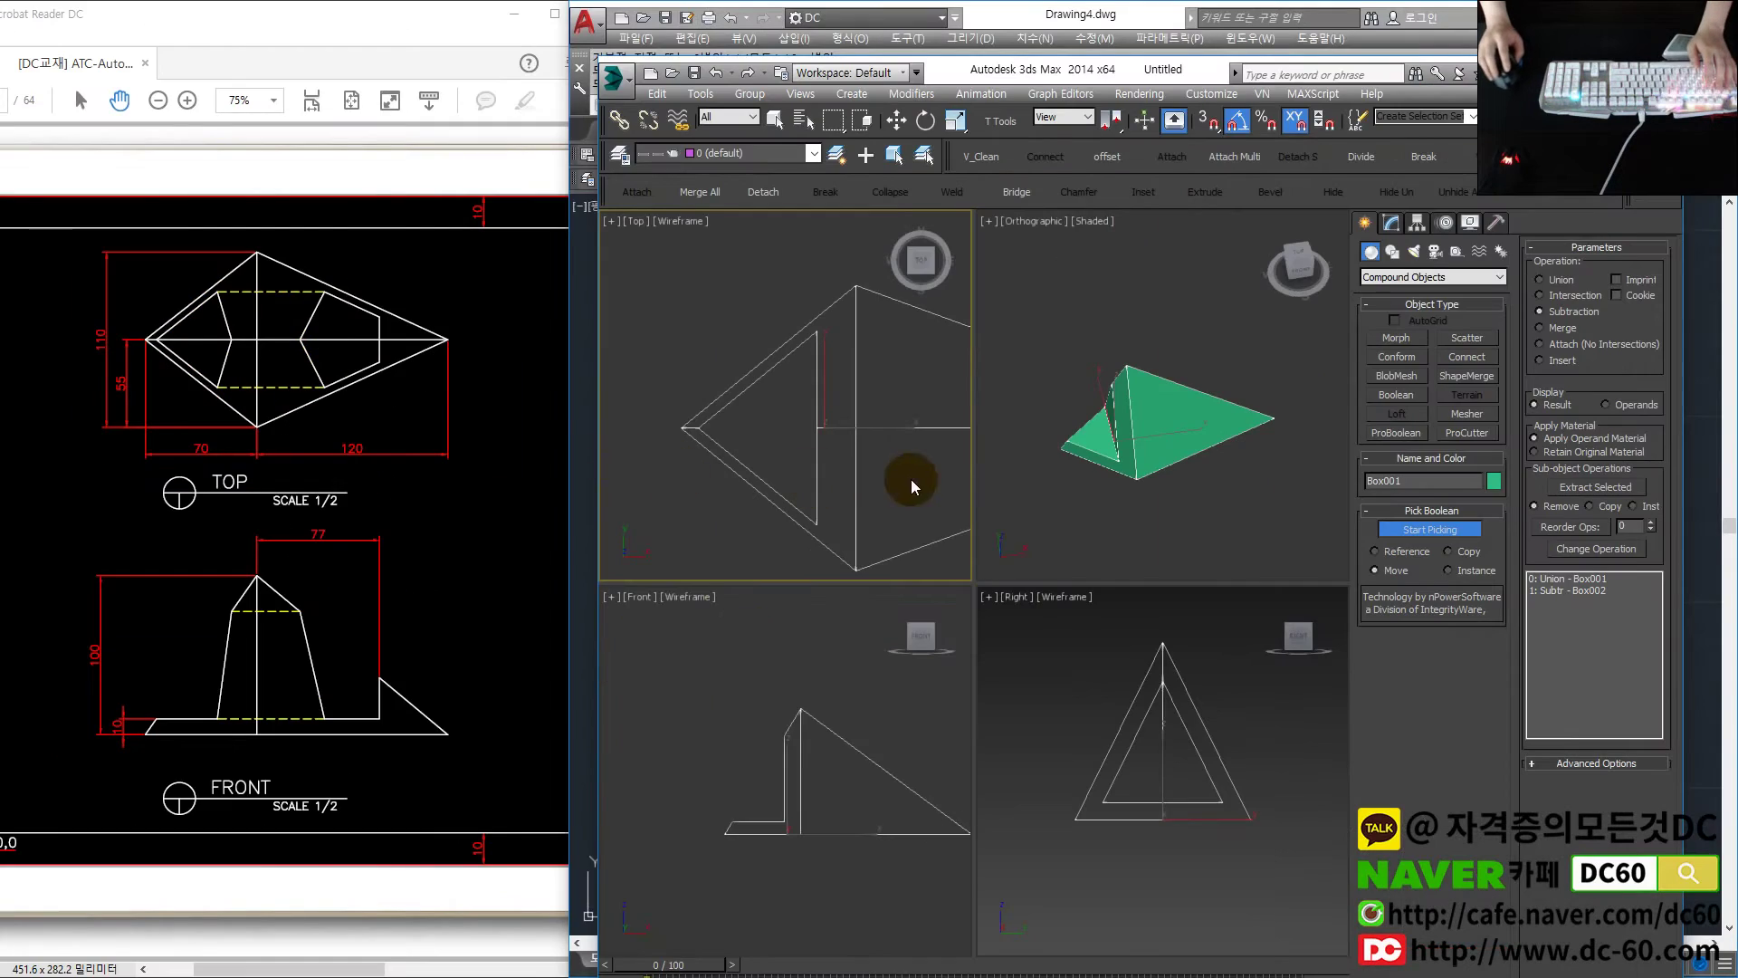
scroll(1099, 485, "up", 1)
scroll(1111, 423, "up", 3)
mouse_move(1111, 424)
middle_mouse_down("alt")
mouse_move(1101, 465)
mouse_move(1110, 404)
mouse_move(1030, 401)
mouse_move(965, 318)
middle_mouse_up("alt")
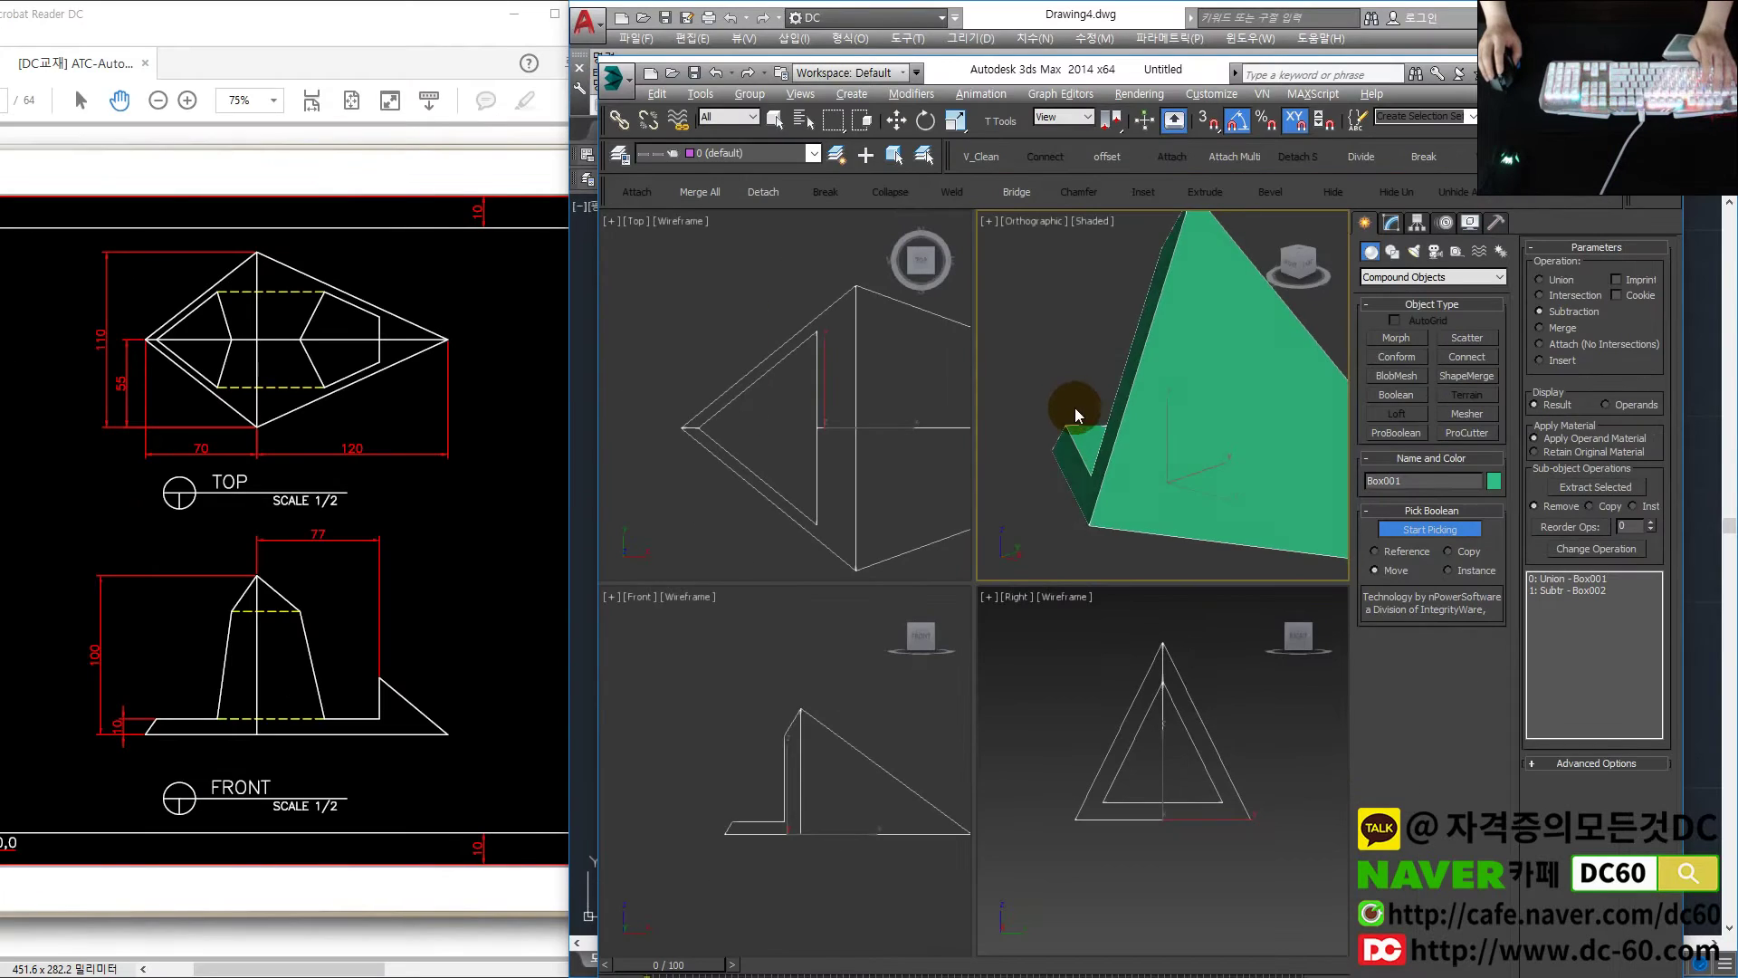
mouse_move(1071, 399)
middle_mouse_down("alt")
mouse_move(1028, 504)
mouse_move(1129, 420)
mouse_move(1087, 401)
middle_mouse_up("alt")
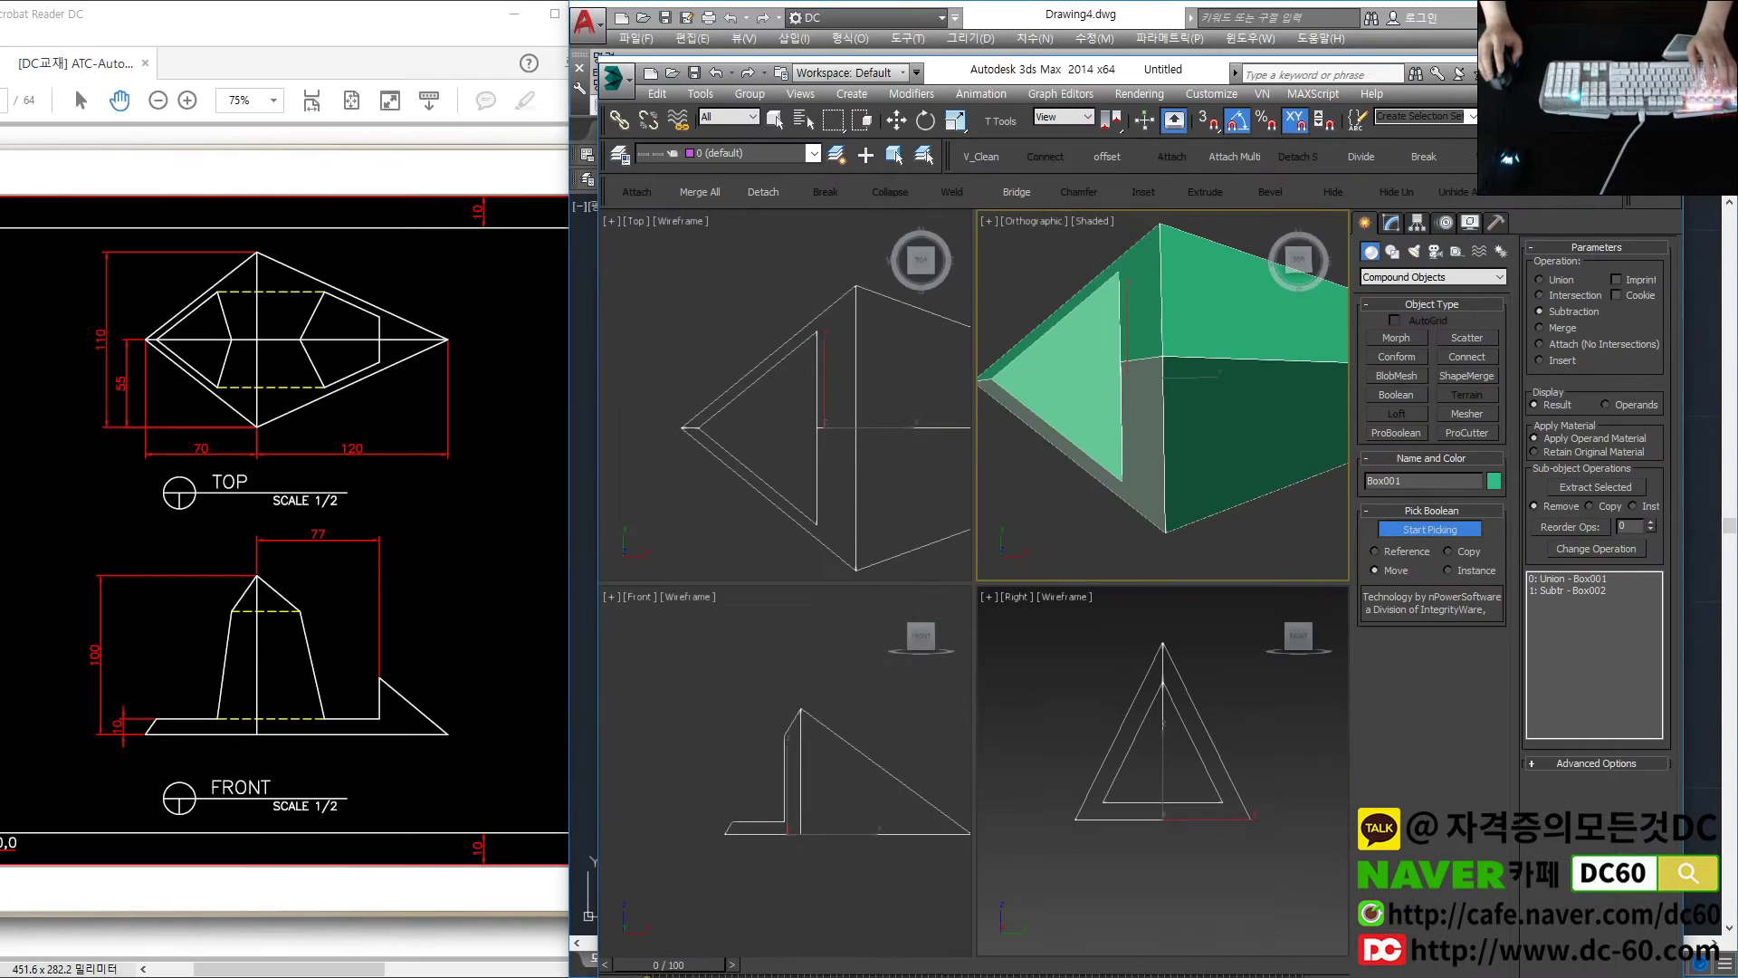
key("alt+Tab")
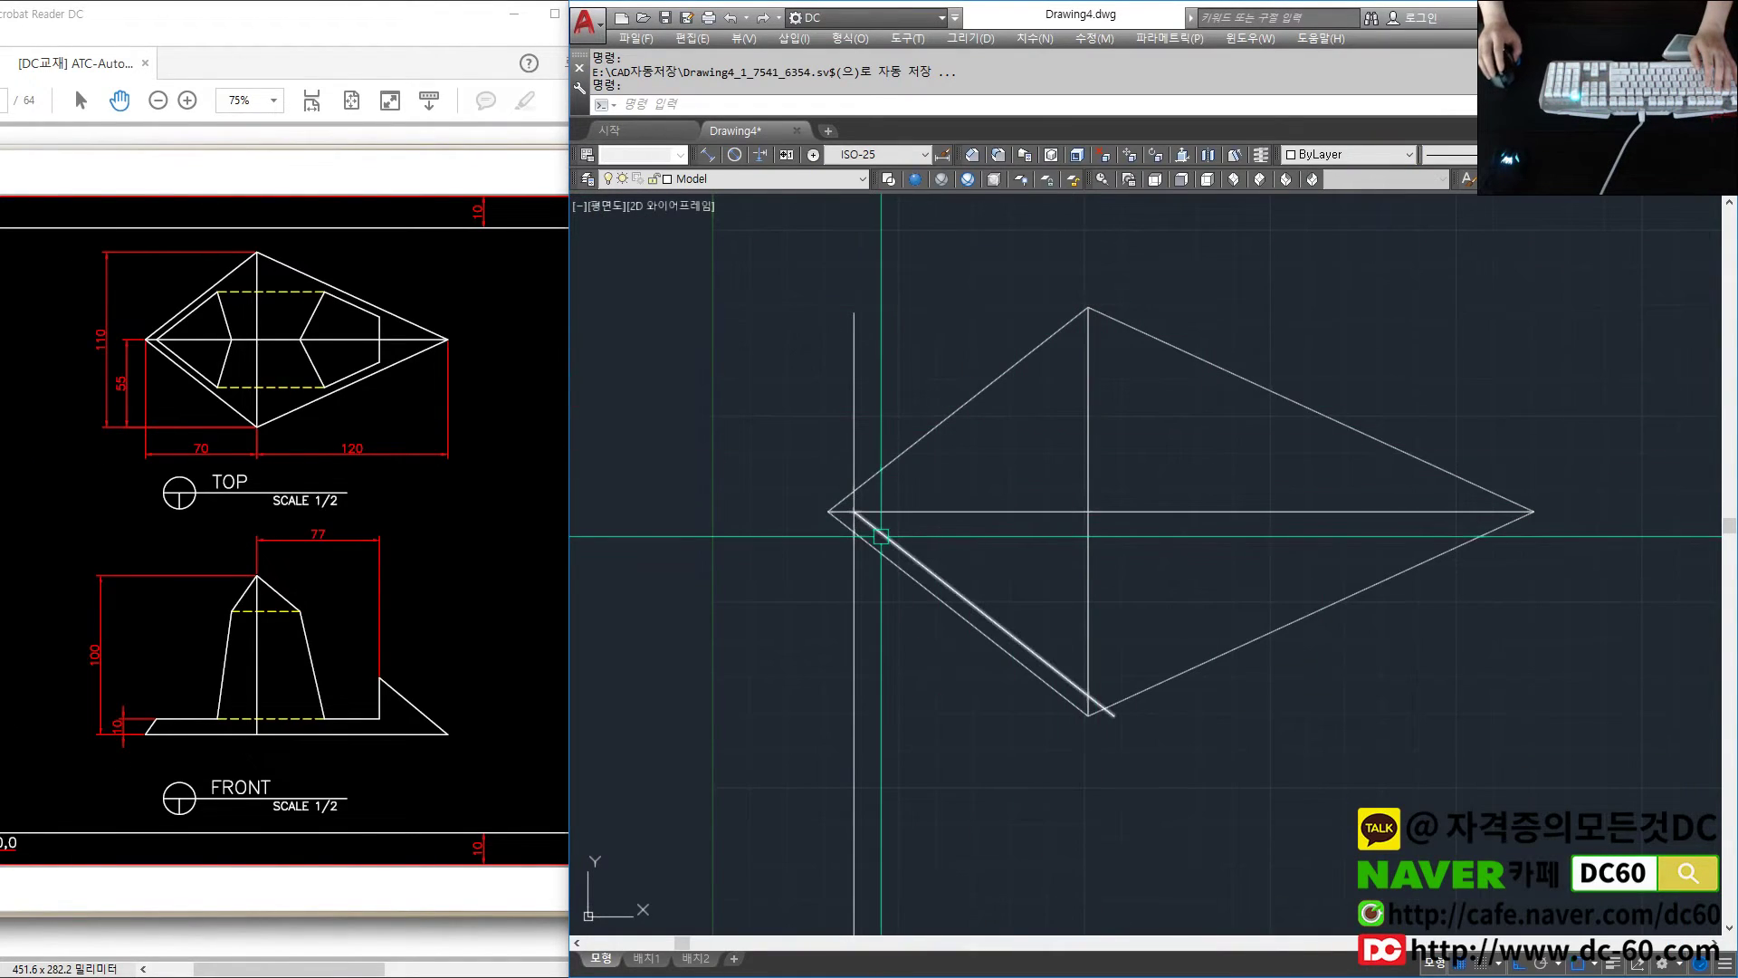
type("cc")
Copy the diamond's upper-left edge inward as an offset inner edge
key("Return")
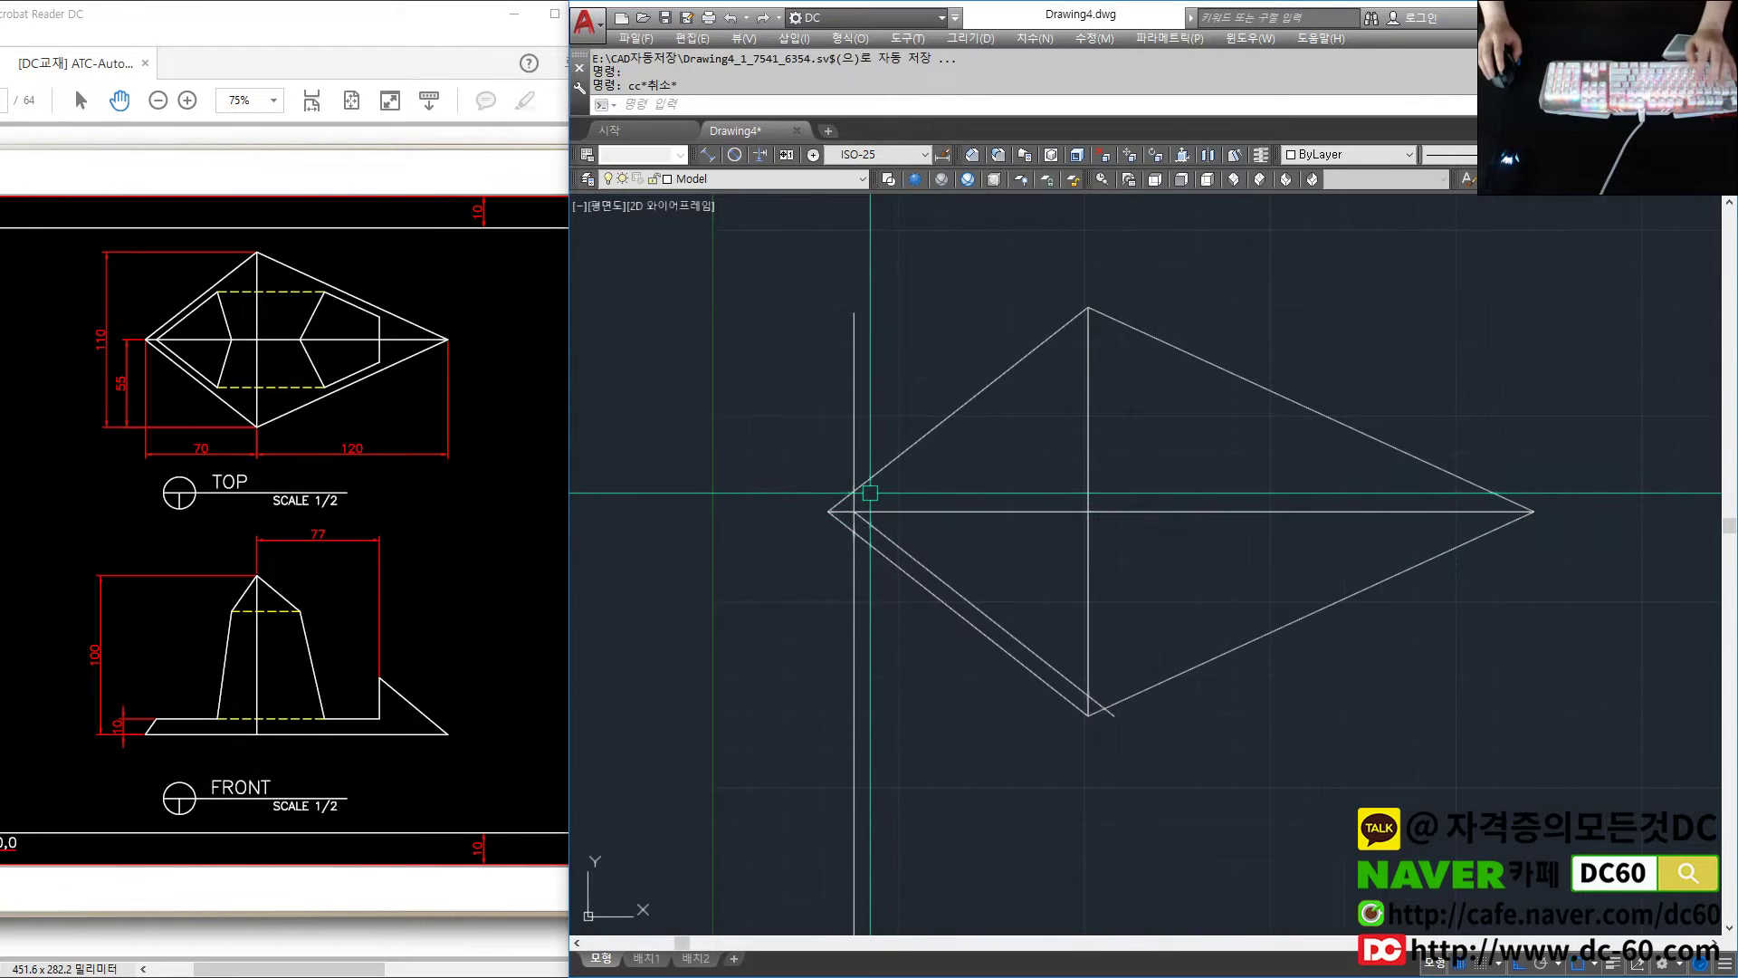
left_click(855, 490)
scroll(855, 491, "up", 2)
left_click(805, 525)
left_click(847, 525)
scroll(833, 516, "down", 2)
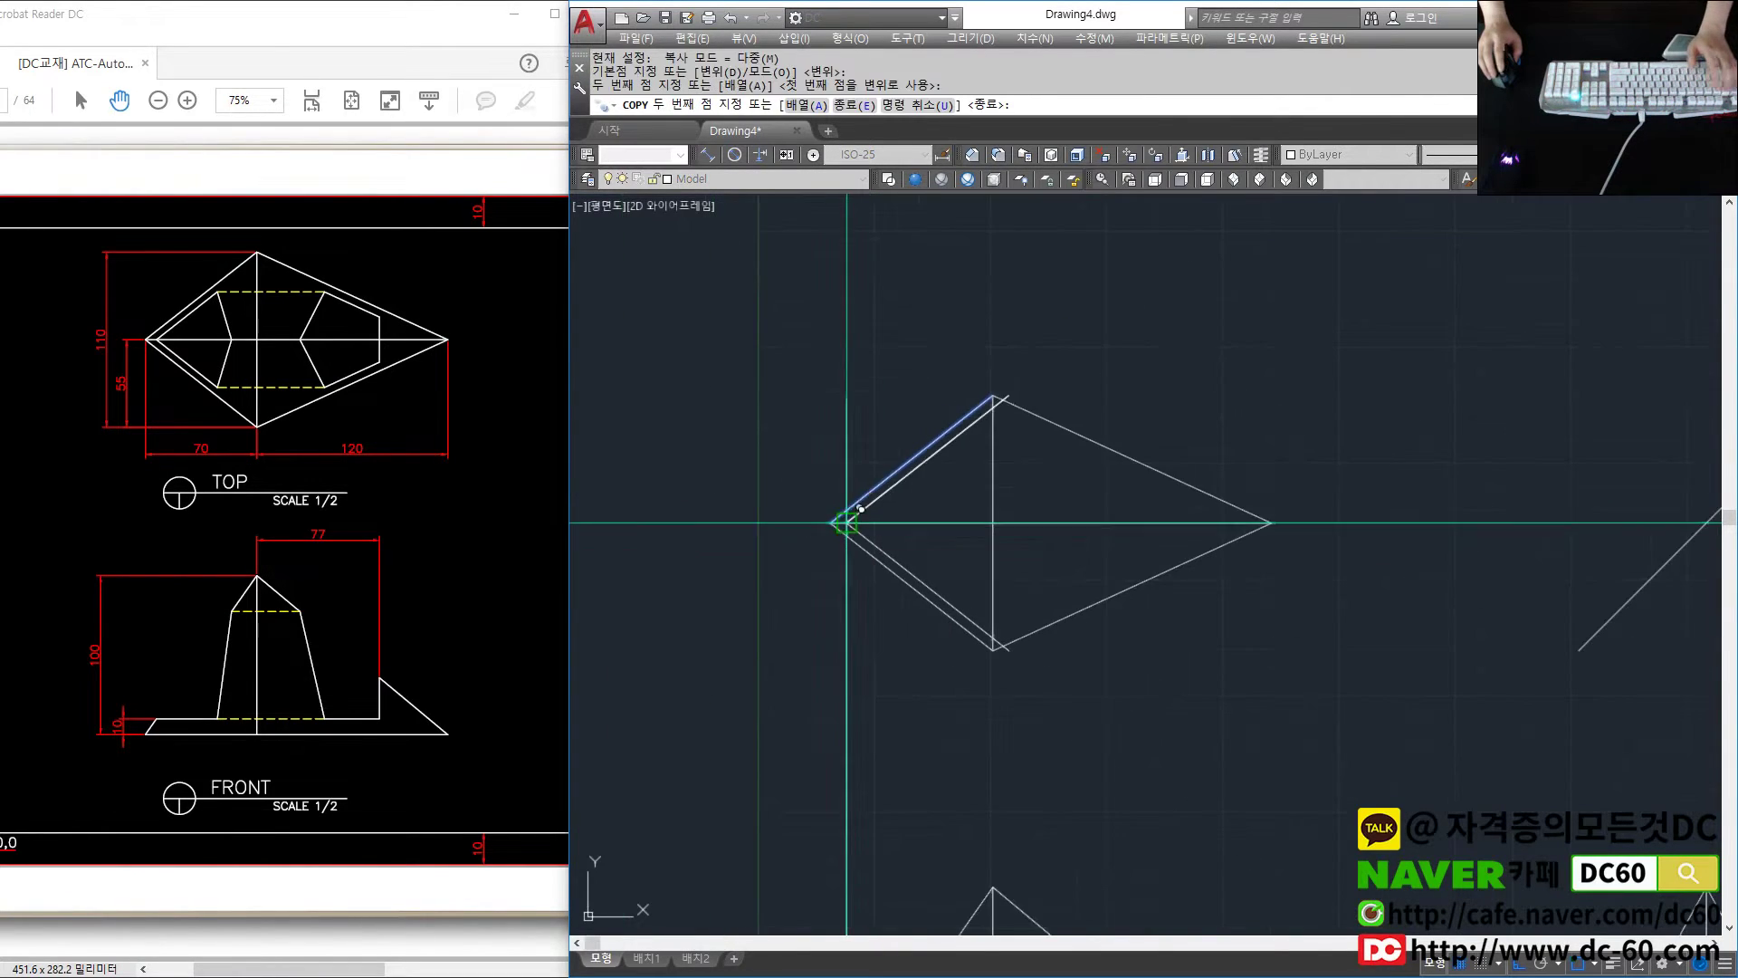
key("e")
key("Return")
left_click(834, 453)
scroll(942, 569, "up", 2)
Copy the lower-right and upper-right diamond edges inward with cc
type("cc")
key("Return")
left_click(1028, 683)
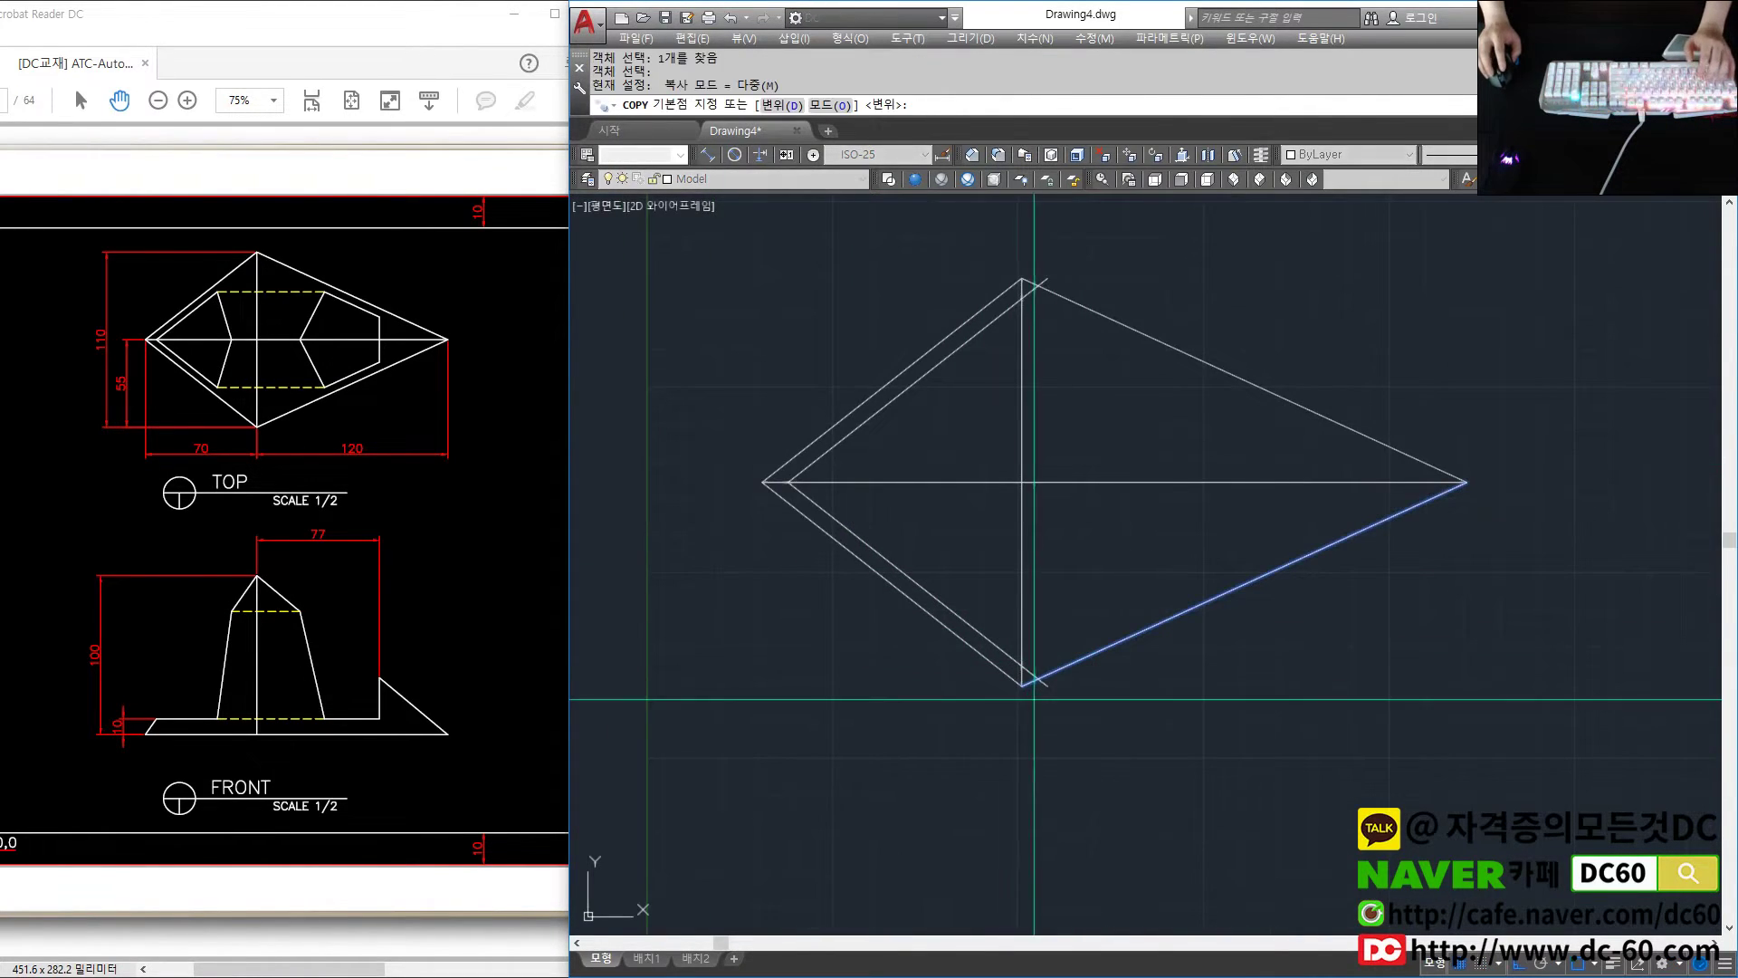
key("Return")
left_click(1030, 666)
type("cc")
key("Return")
left_click(1074, 304)
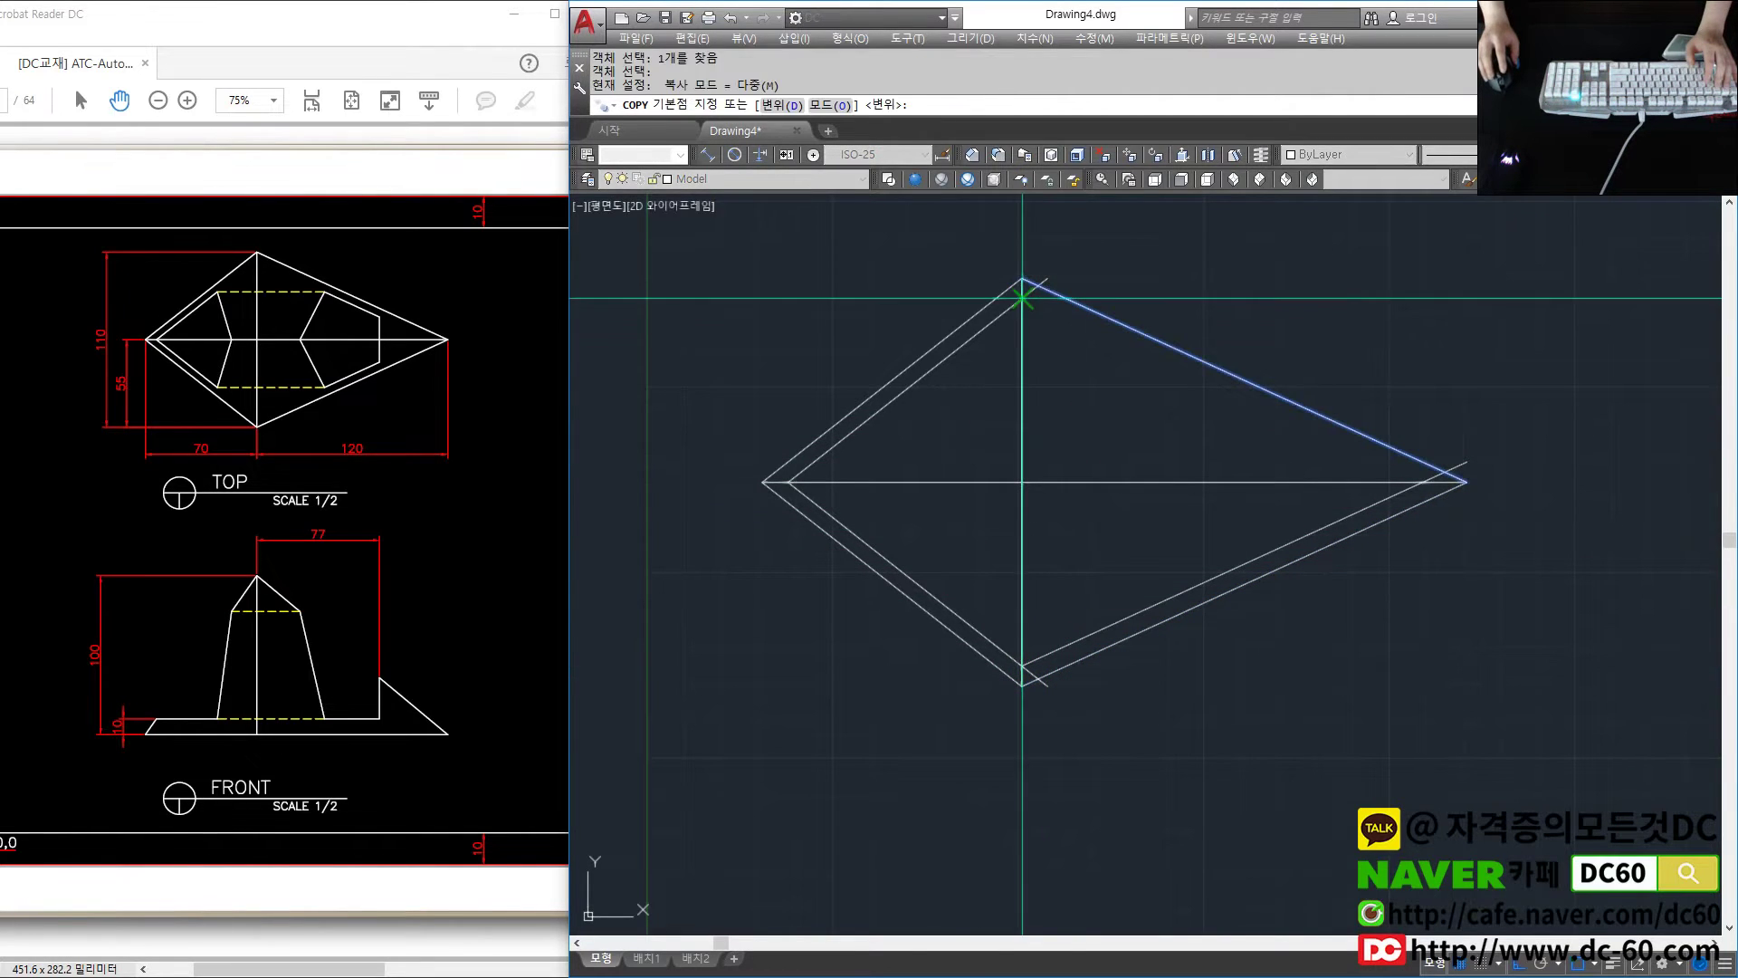
key("Return")
left_click(1022, 280)
key("Return")
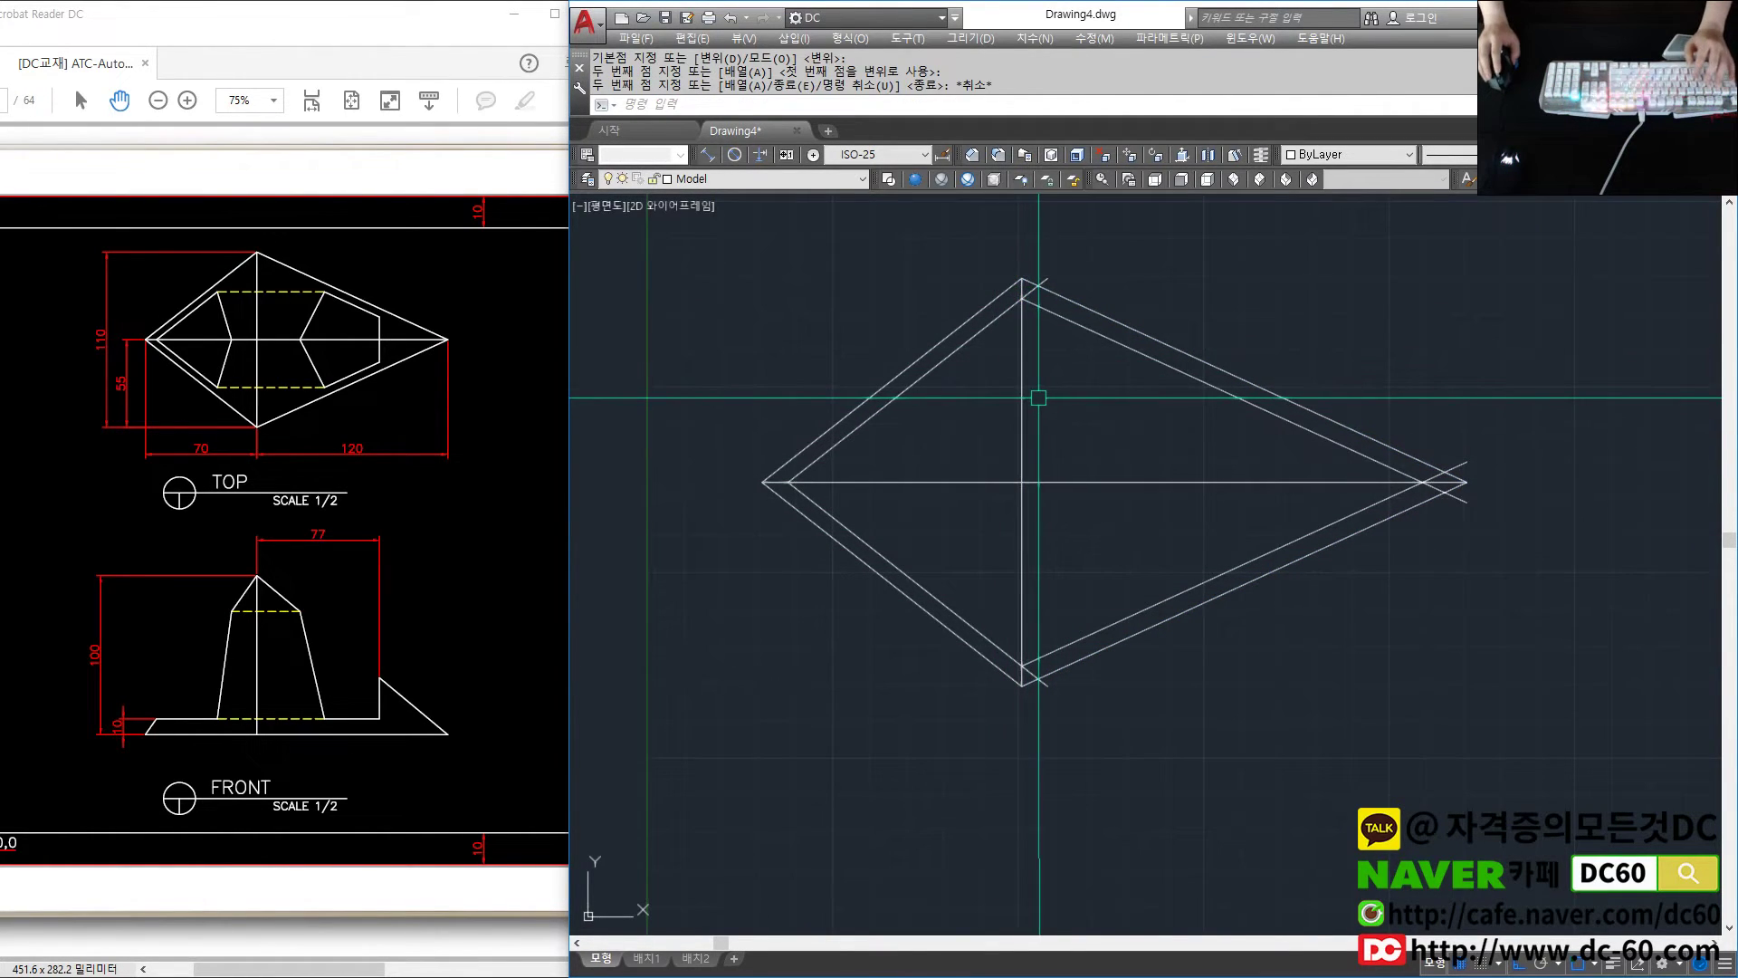
Try filleting the upper-right and lower-right offset edges into corners
scroll(1056, 346, "down", 2)
type("f")
key("Return")
left_click(1055, 346)
key("space")
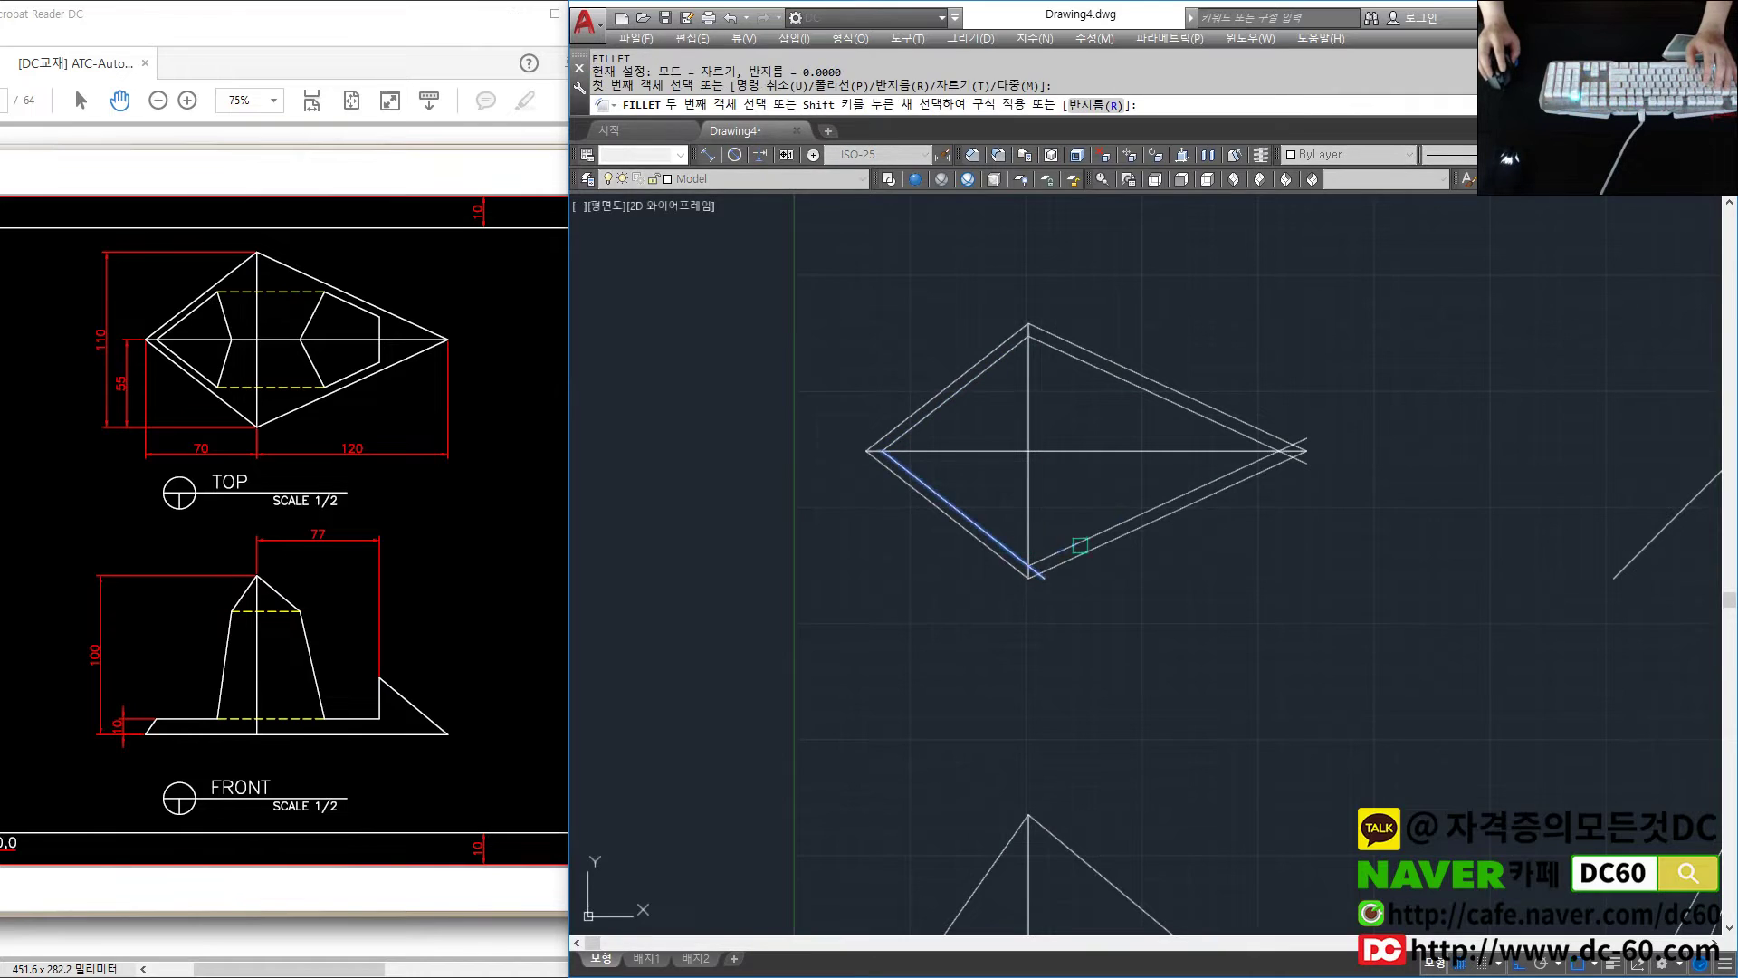
left_click(1117, 517)
scroll(1166, 429, "down", 2)
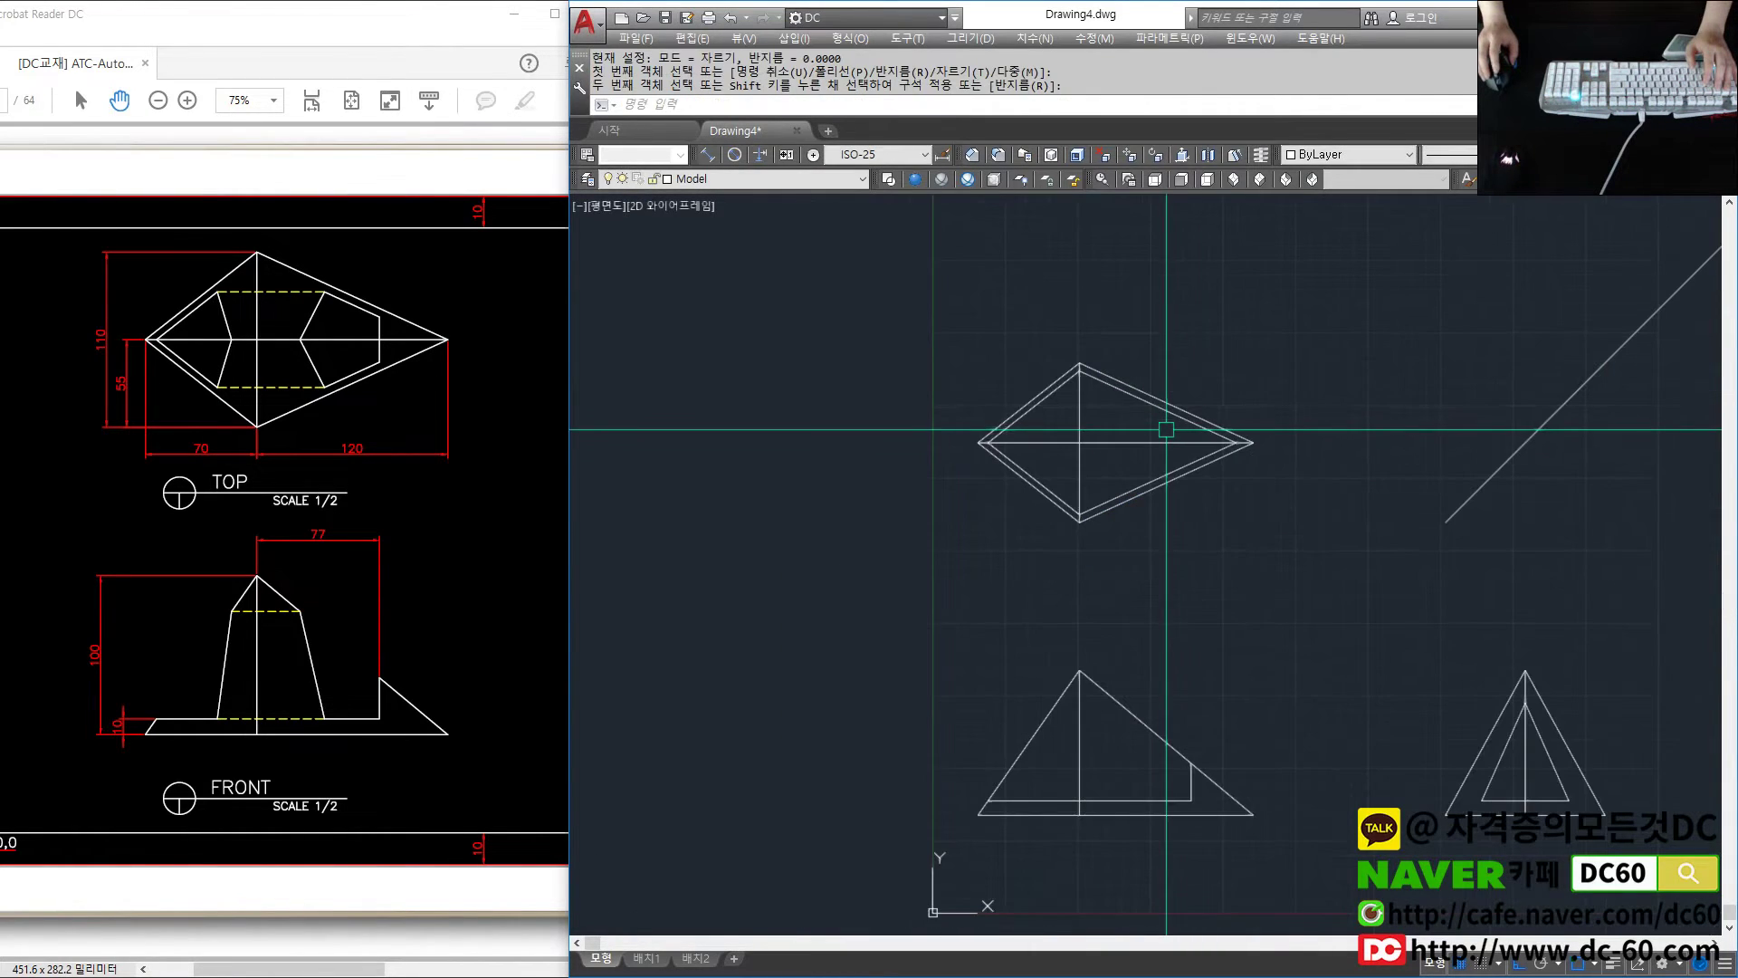
key("Escape")
Check the reference PDF, then draw a horizontal line across the front view
middle_click_drag(1144, 573, 1111, 547)
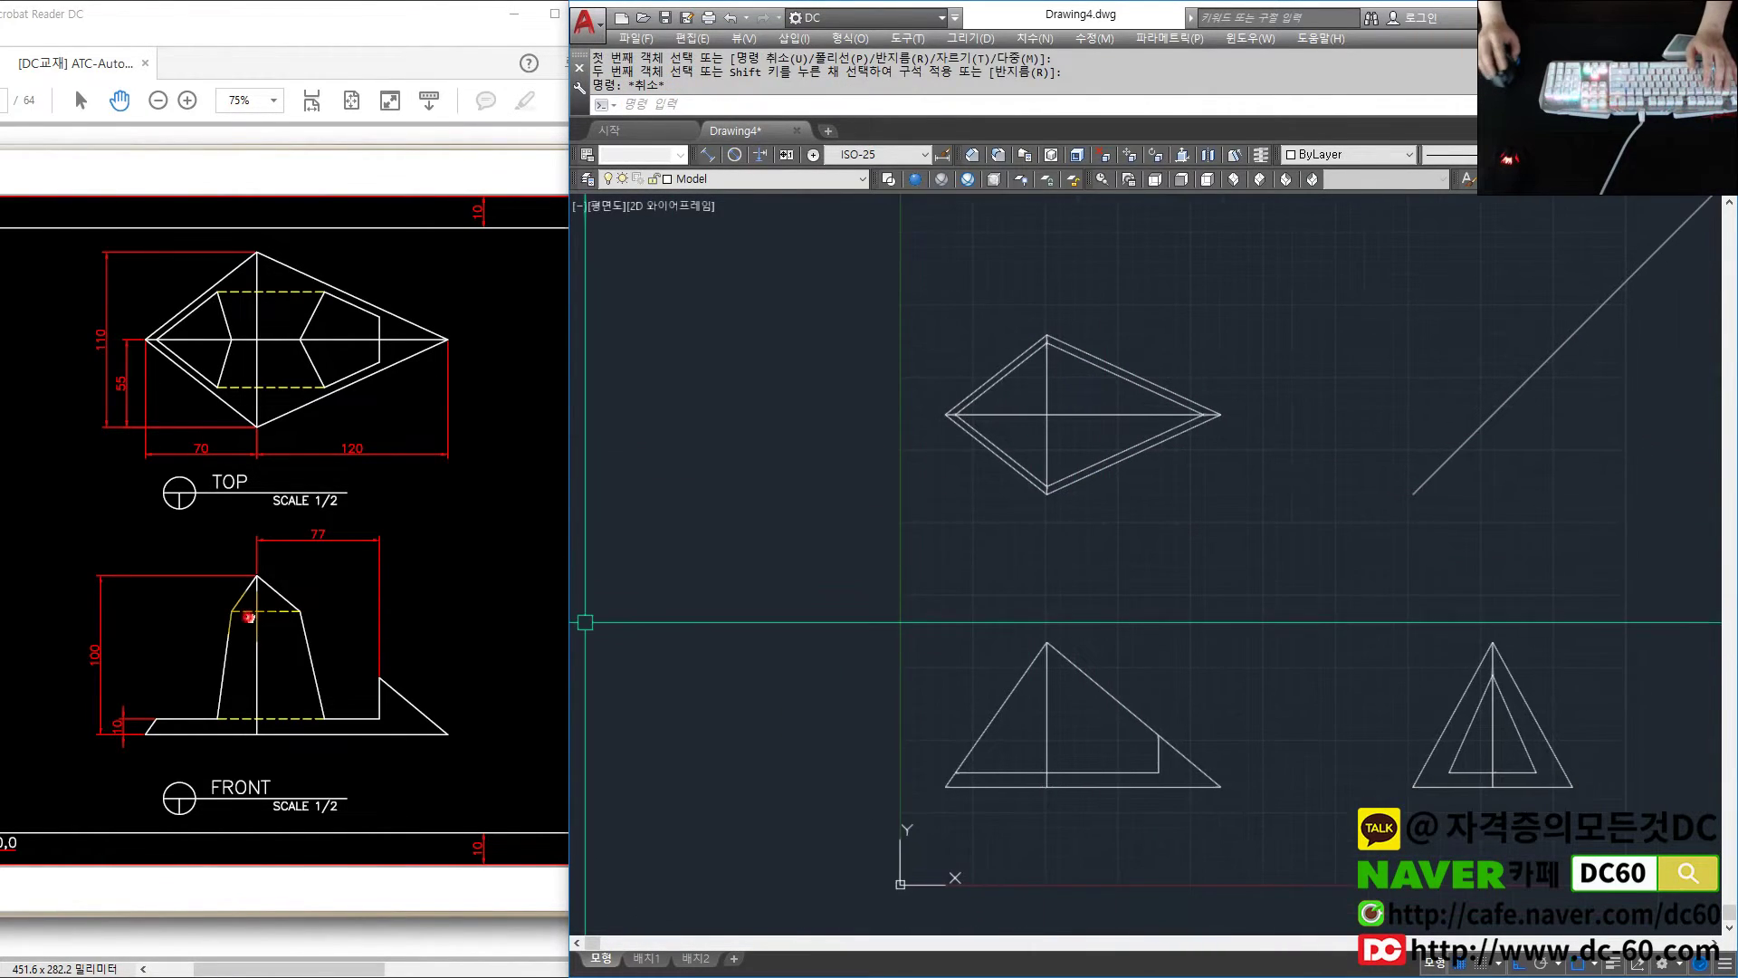
left_click(397, 605)
scroll(397, 605, "down", 1, "ctrl")
left_click(1198, 631)
type("l")
key("Return")
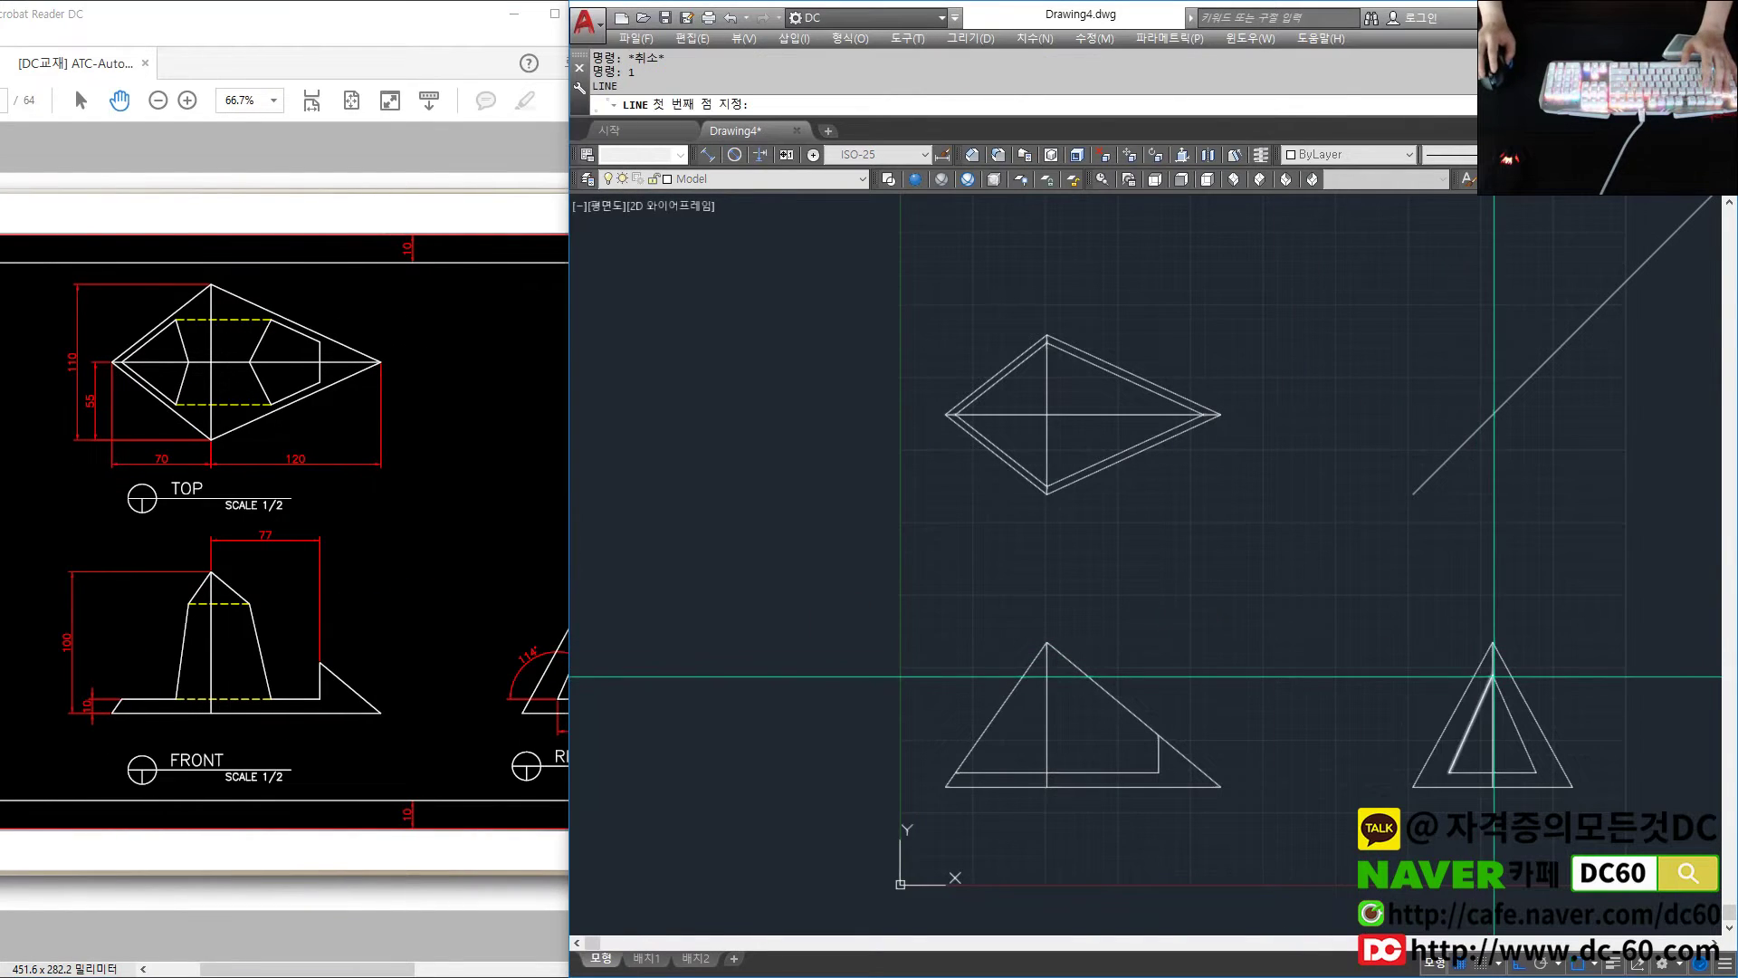
left_click(1492, 674)
left_click(862, 675)
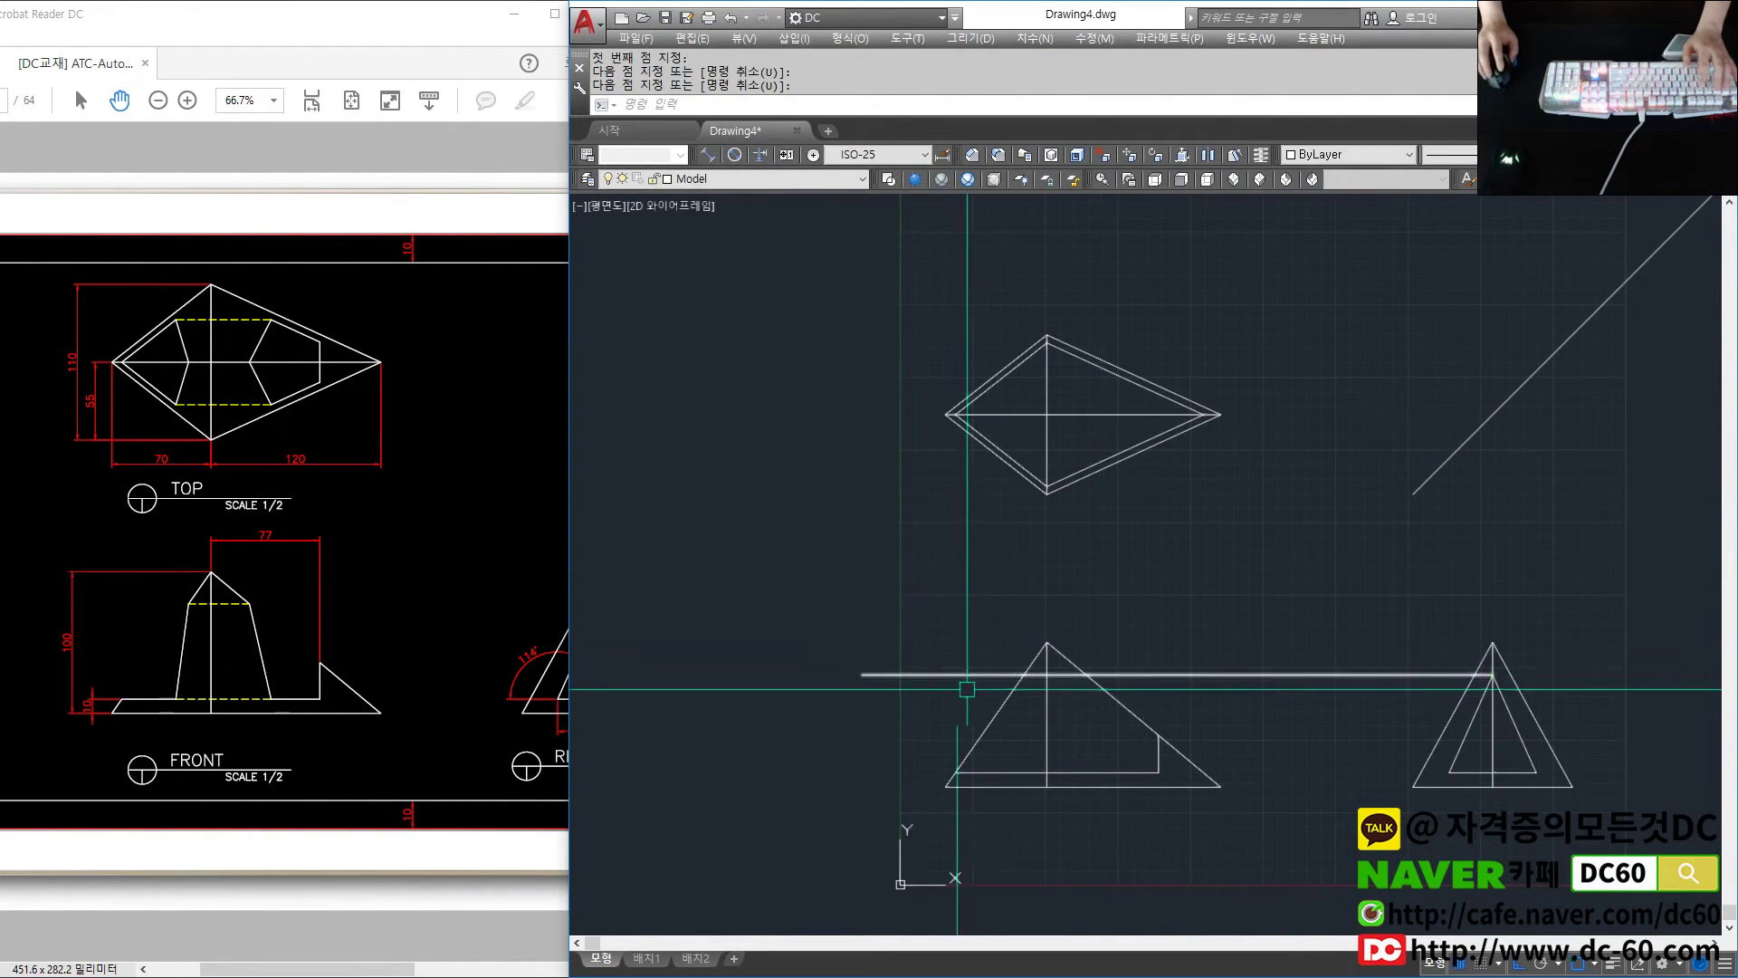
key("Return")
Trim the new horizontal line against the front-view geometry
type("tr")
key("Return")
key("Return")
left_click(1019, 689)
key("Escape")
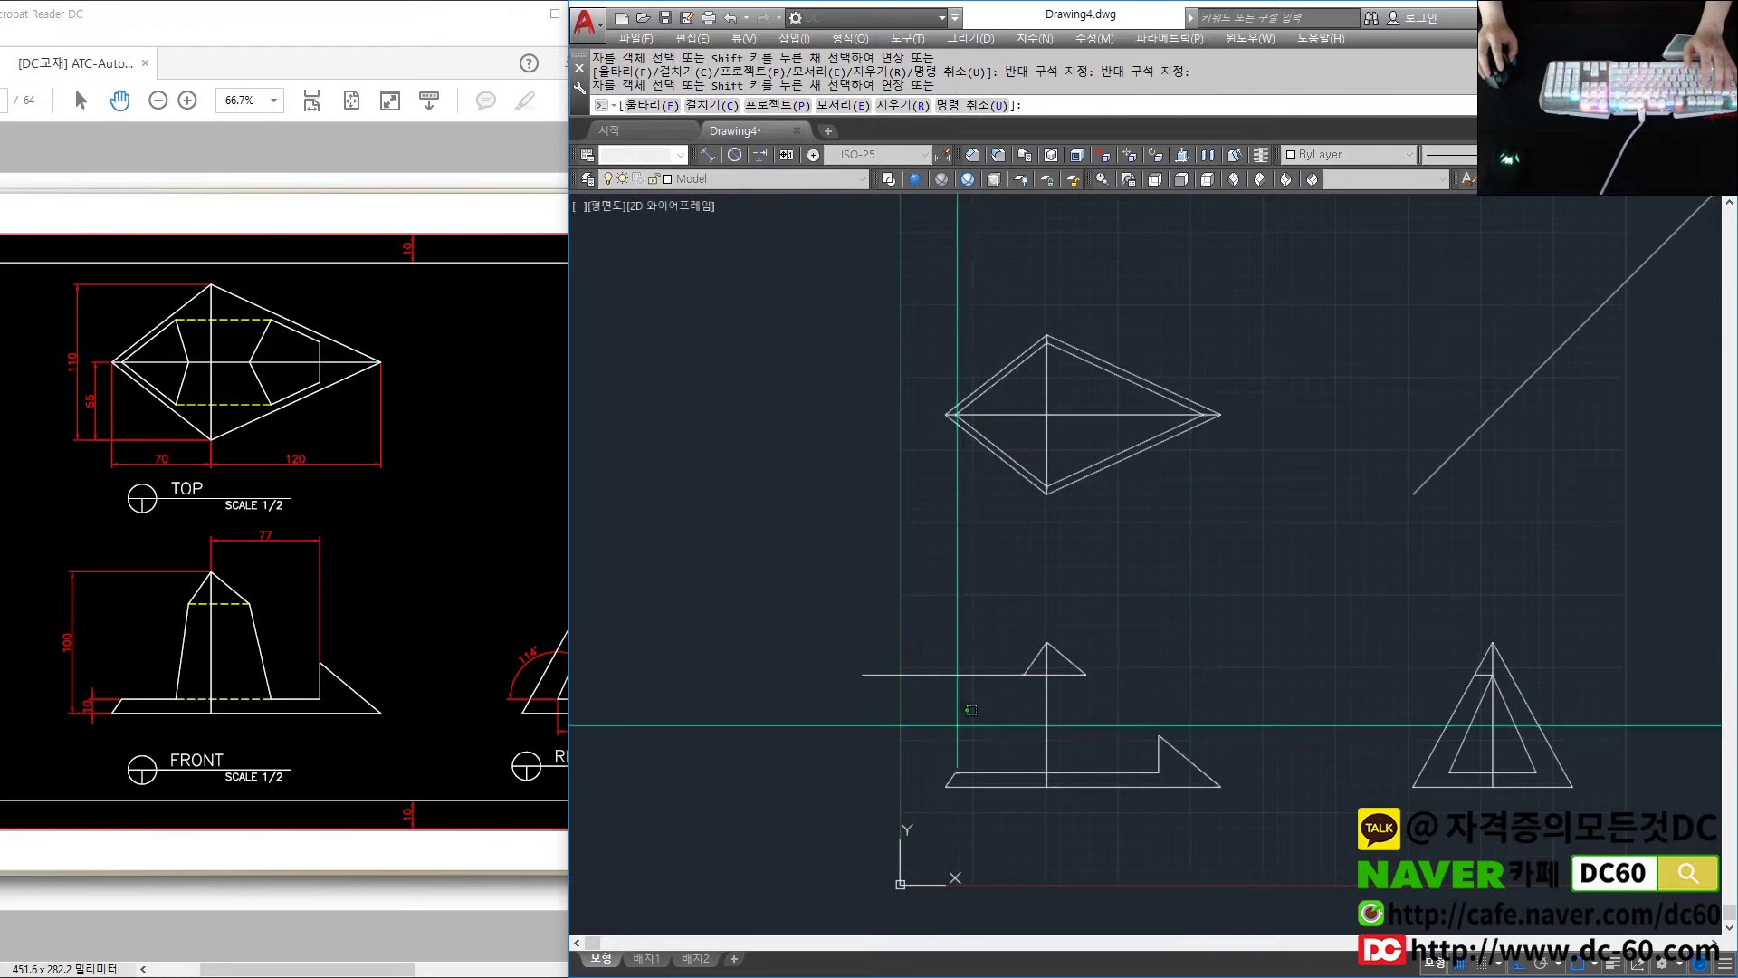
key("Escape")
Erase the inner triangle edge in the right view
middle_click_drag(1330, 637, 1002, 464)
type("e")
key("Return")
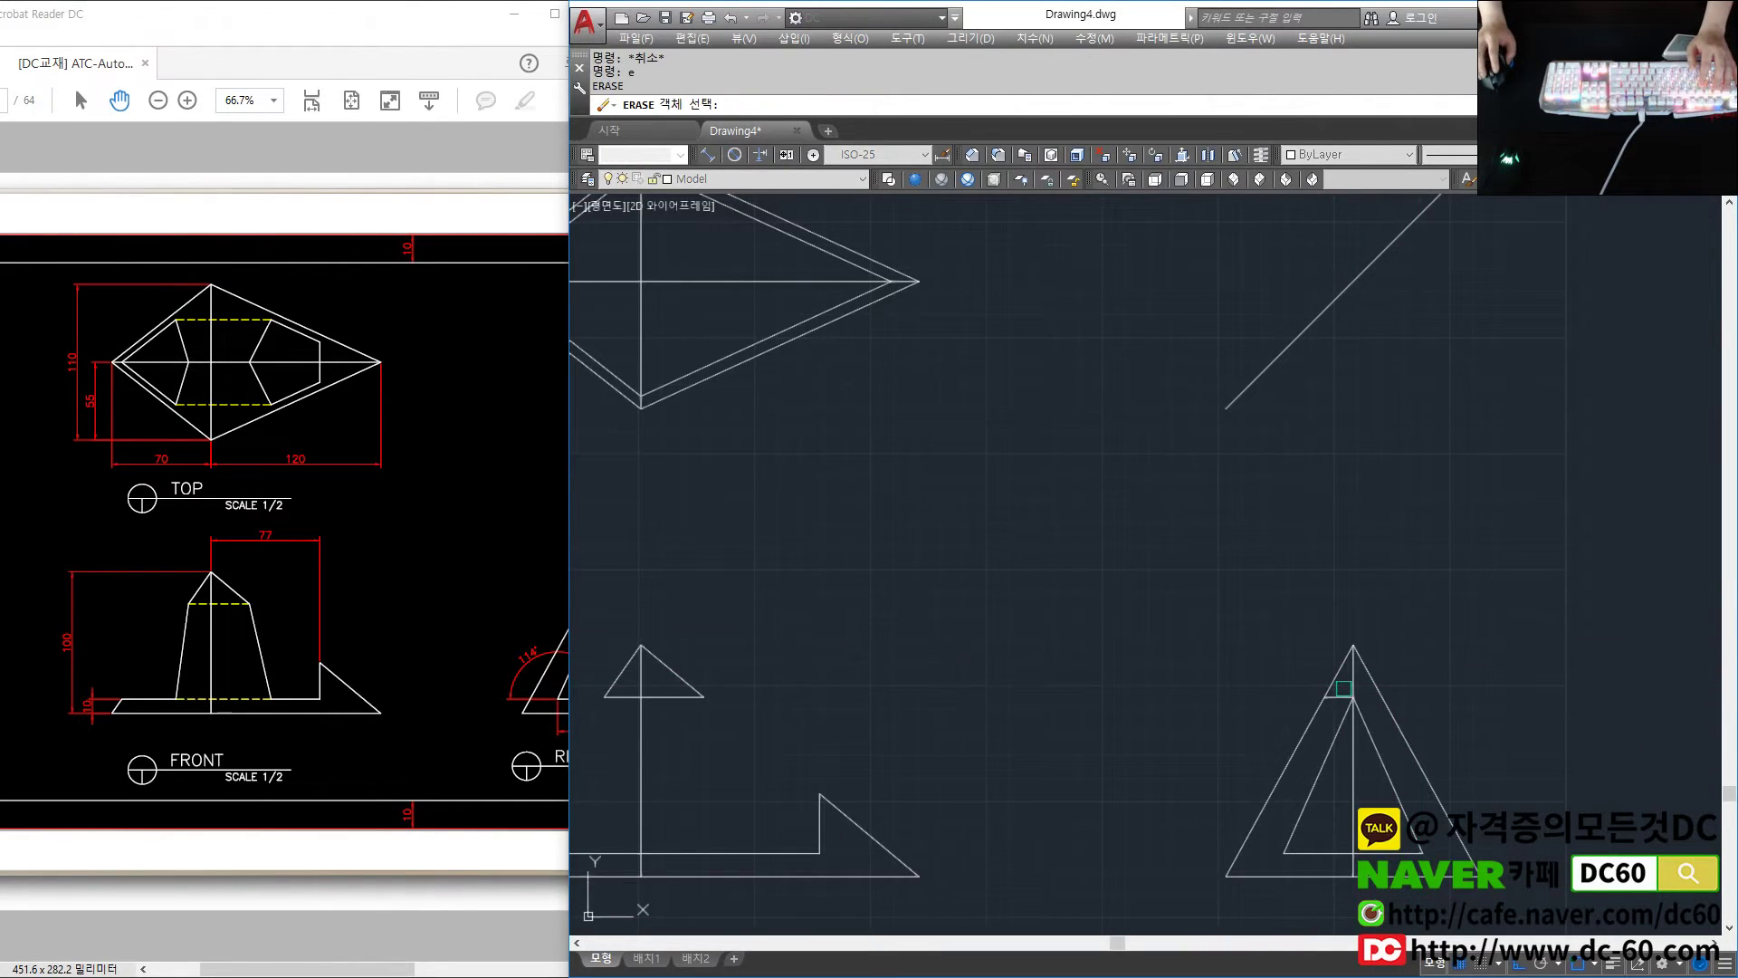
middle_click_drag(1143, 560, 1321, 763)
left_click(1321, 763)
key("Return")
Draw a 400-unit vertical projection line and a horizontal projection line across the top view
type("l")
key("Return")
left_click(1300, 801)
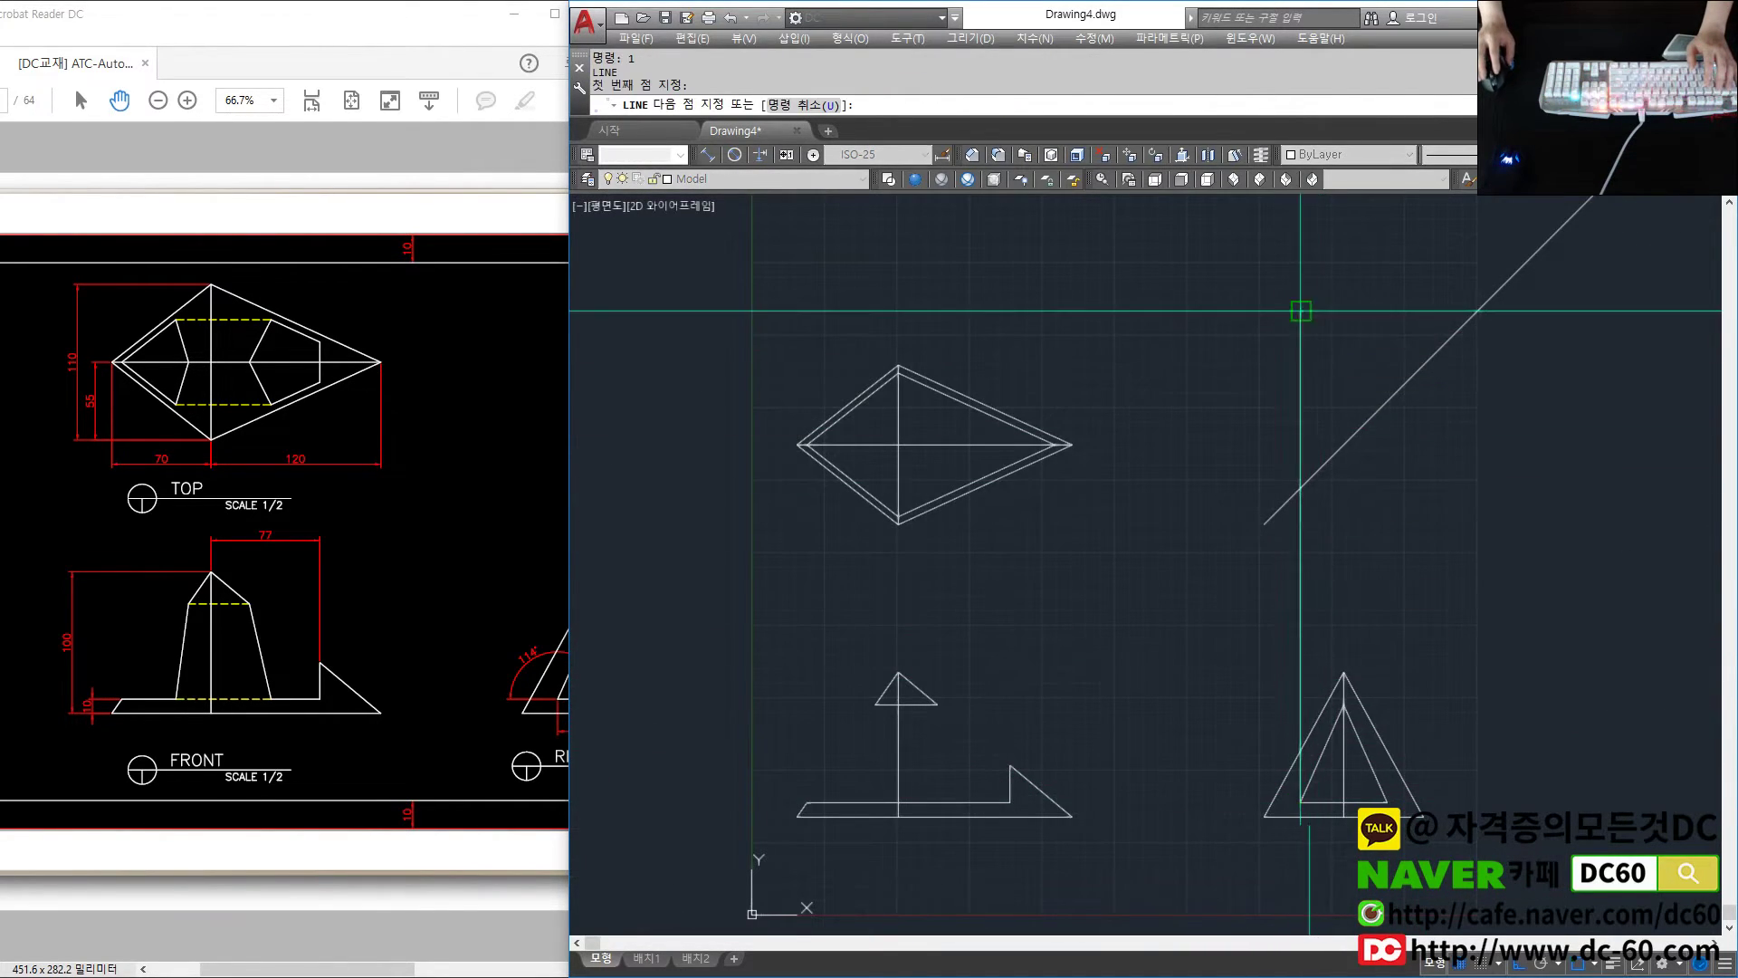
left_click(1300, 313)
key("Return")
key("Return")
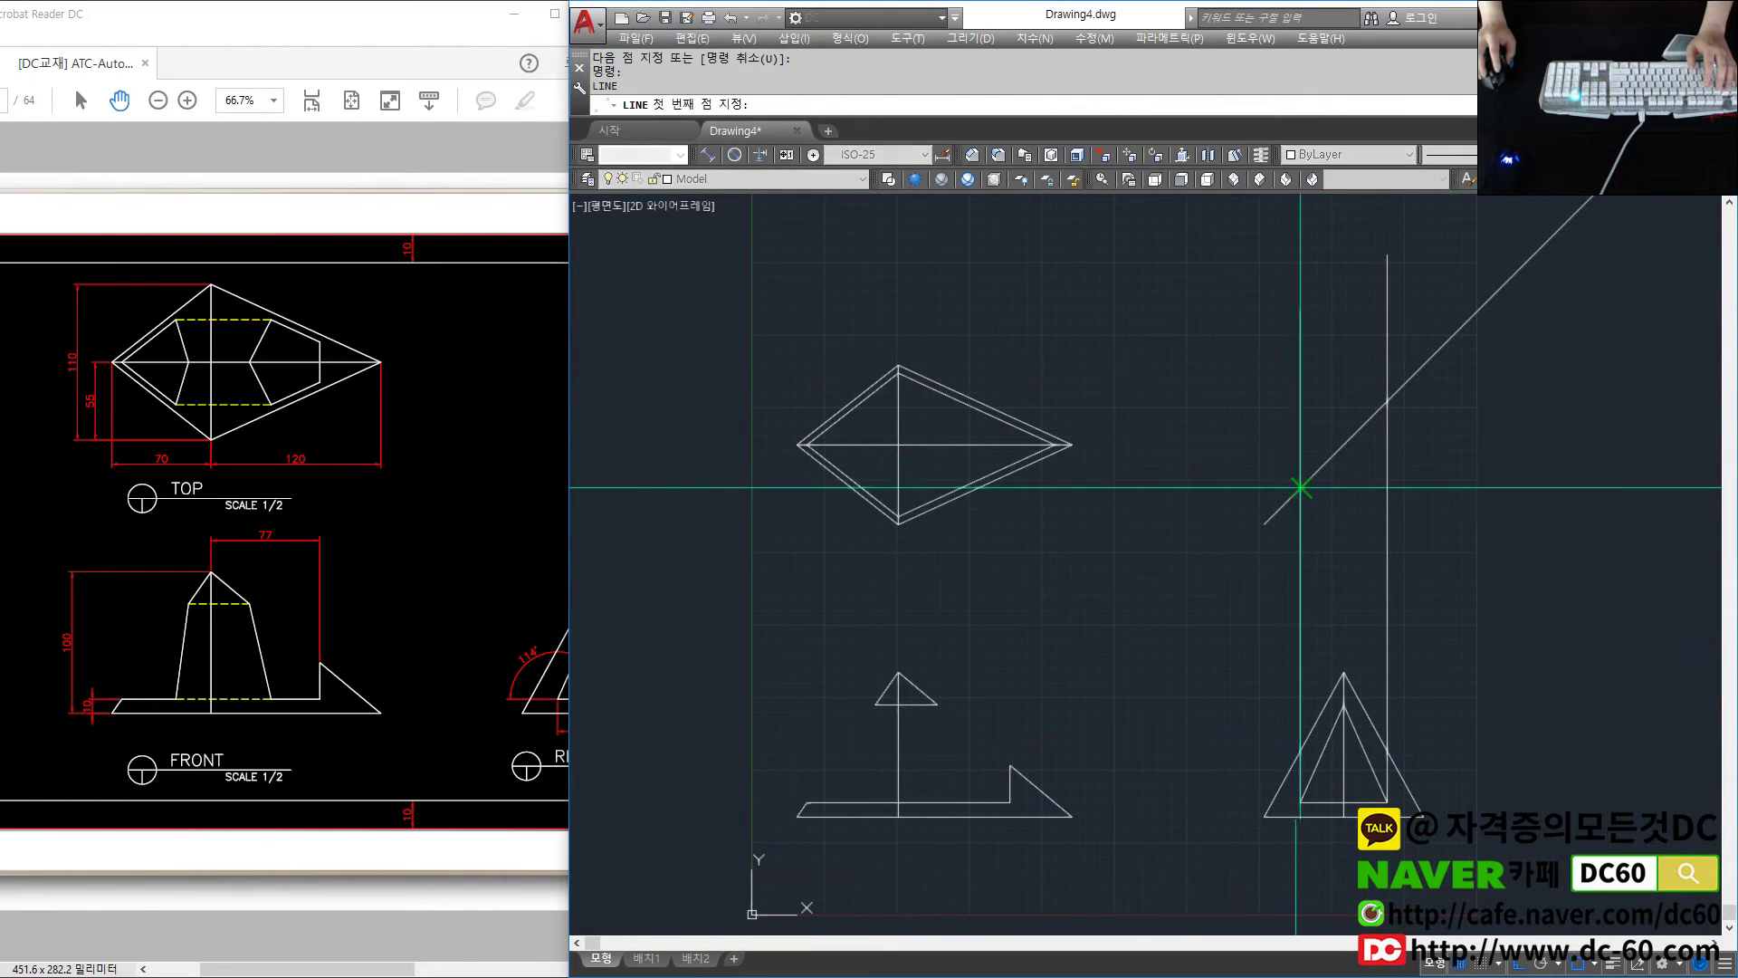
left_click(1300, 488)
type("400")
key("Return")
key("Return")
key("Return")
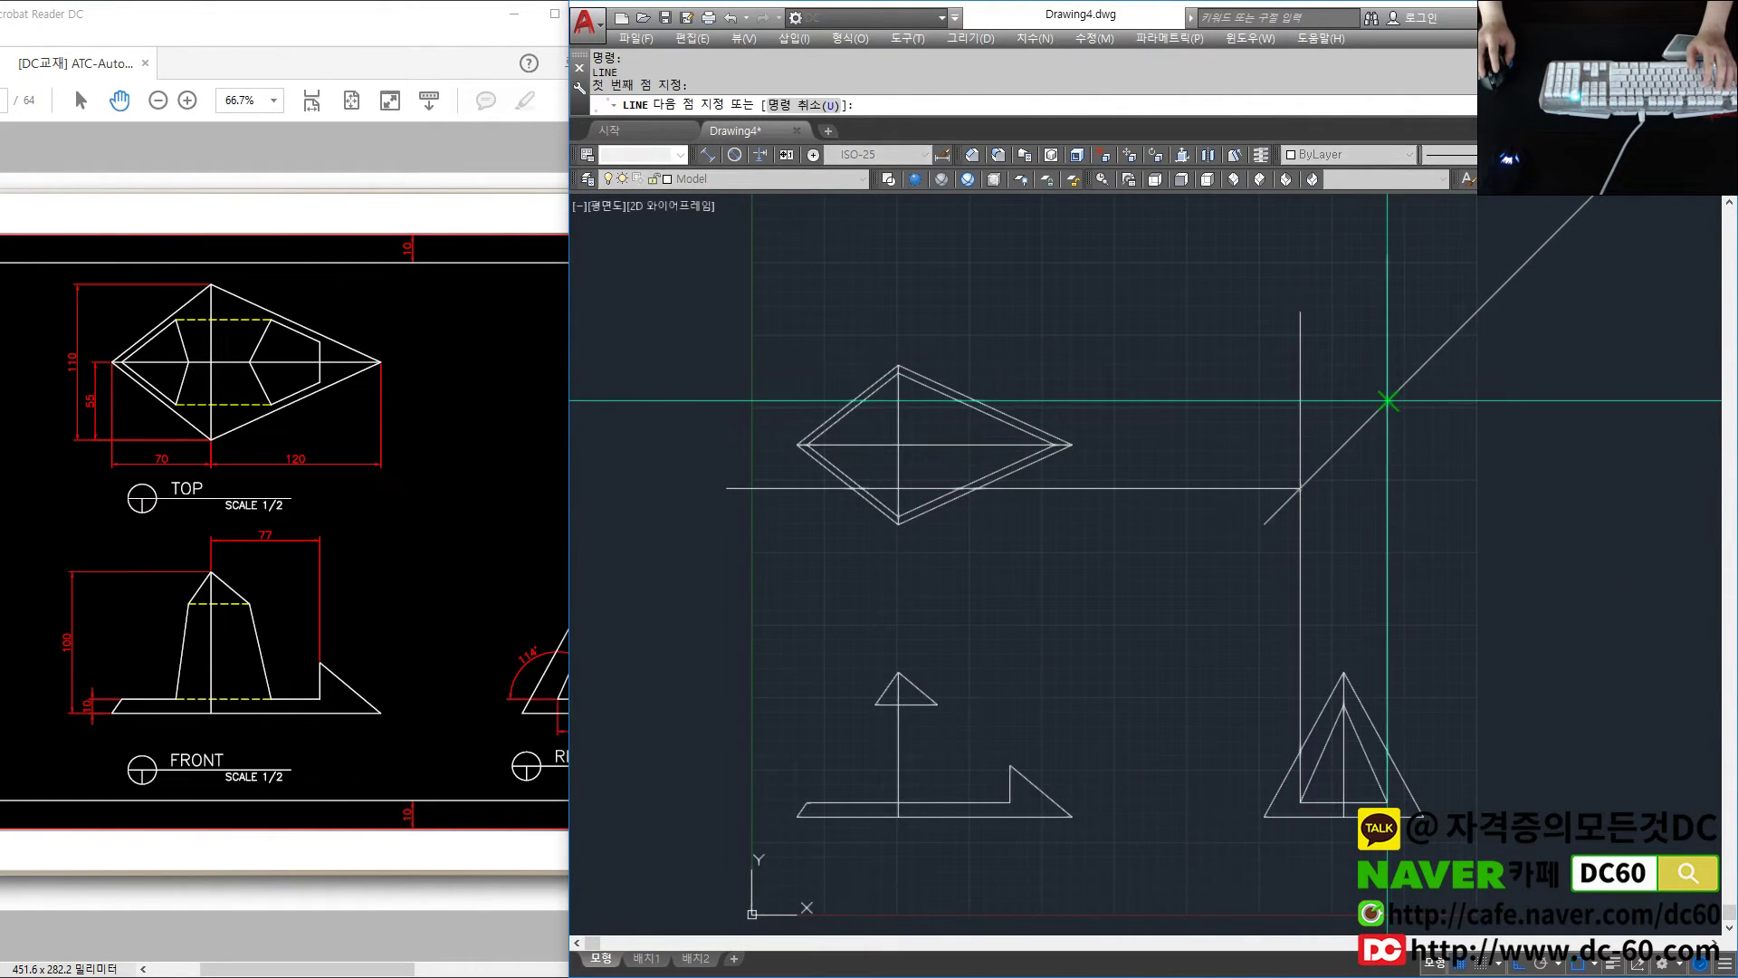
left_click(1385, 401)
left_click(682, 401)
Trim the projection lines and fillet the upper-left inner edge into the horizontal line
key("Return")
scroll(843, 382, "up", 5)
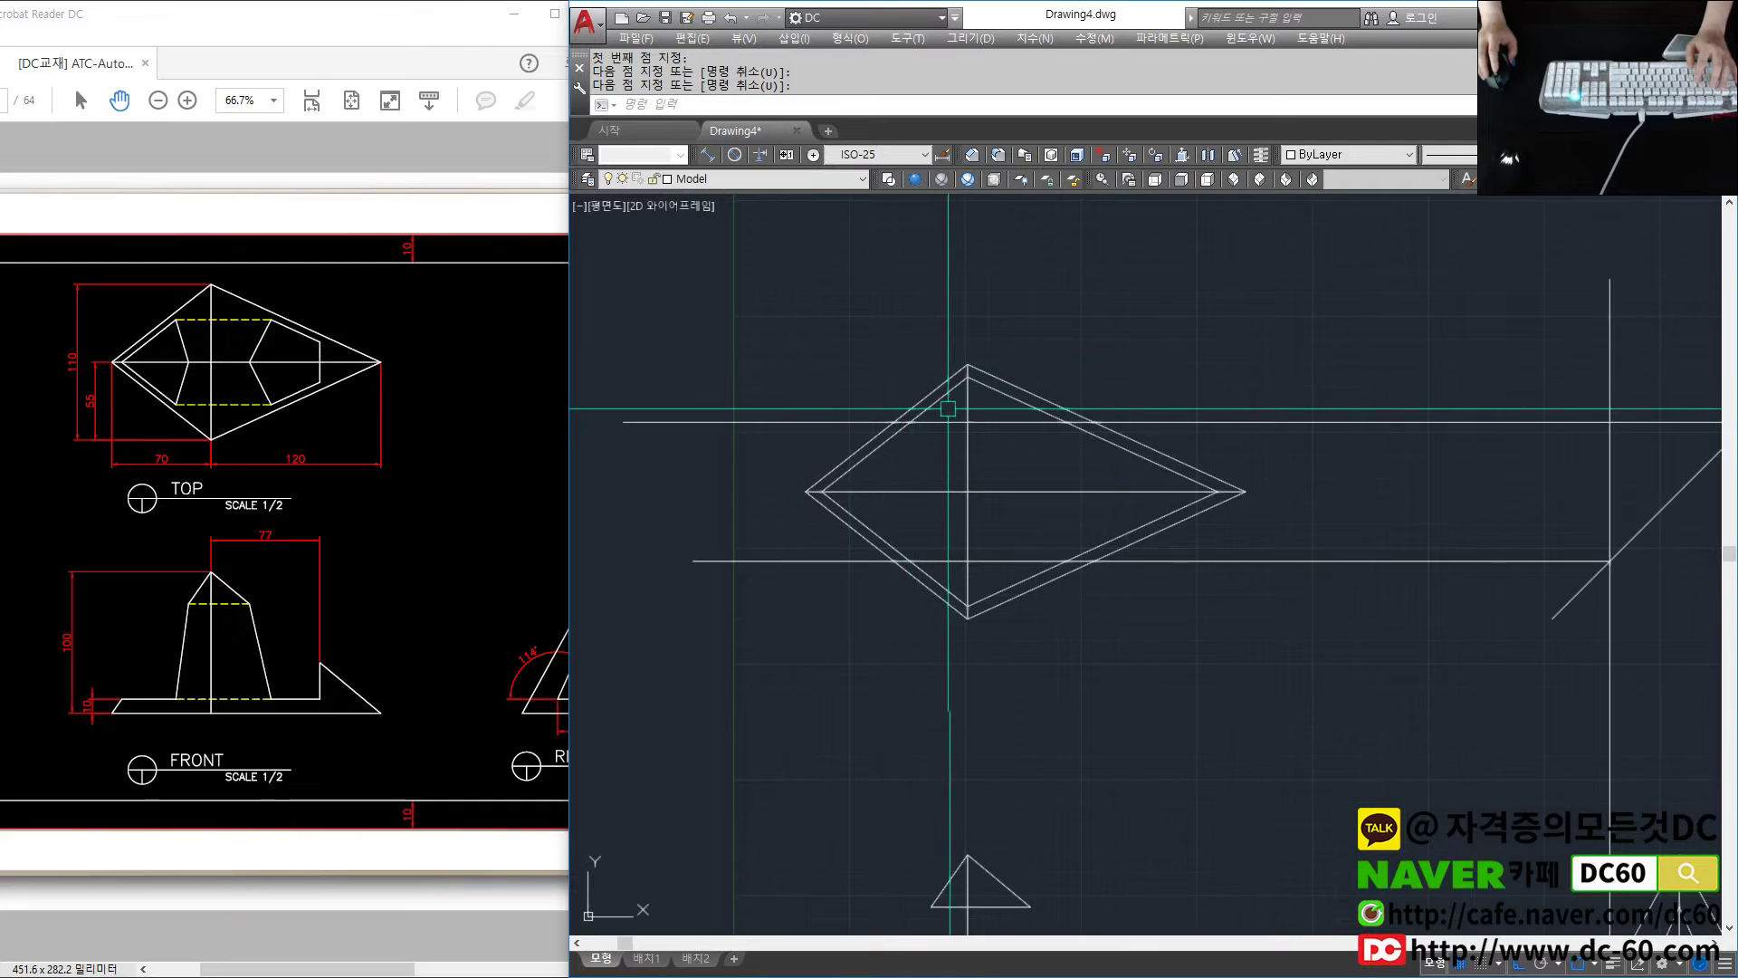
type("tr")
key("Return")
middle_click_drag(1059, 399, 1090, 328)
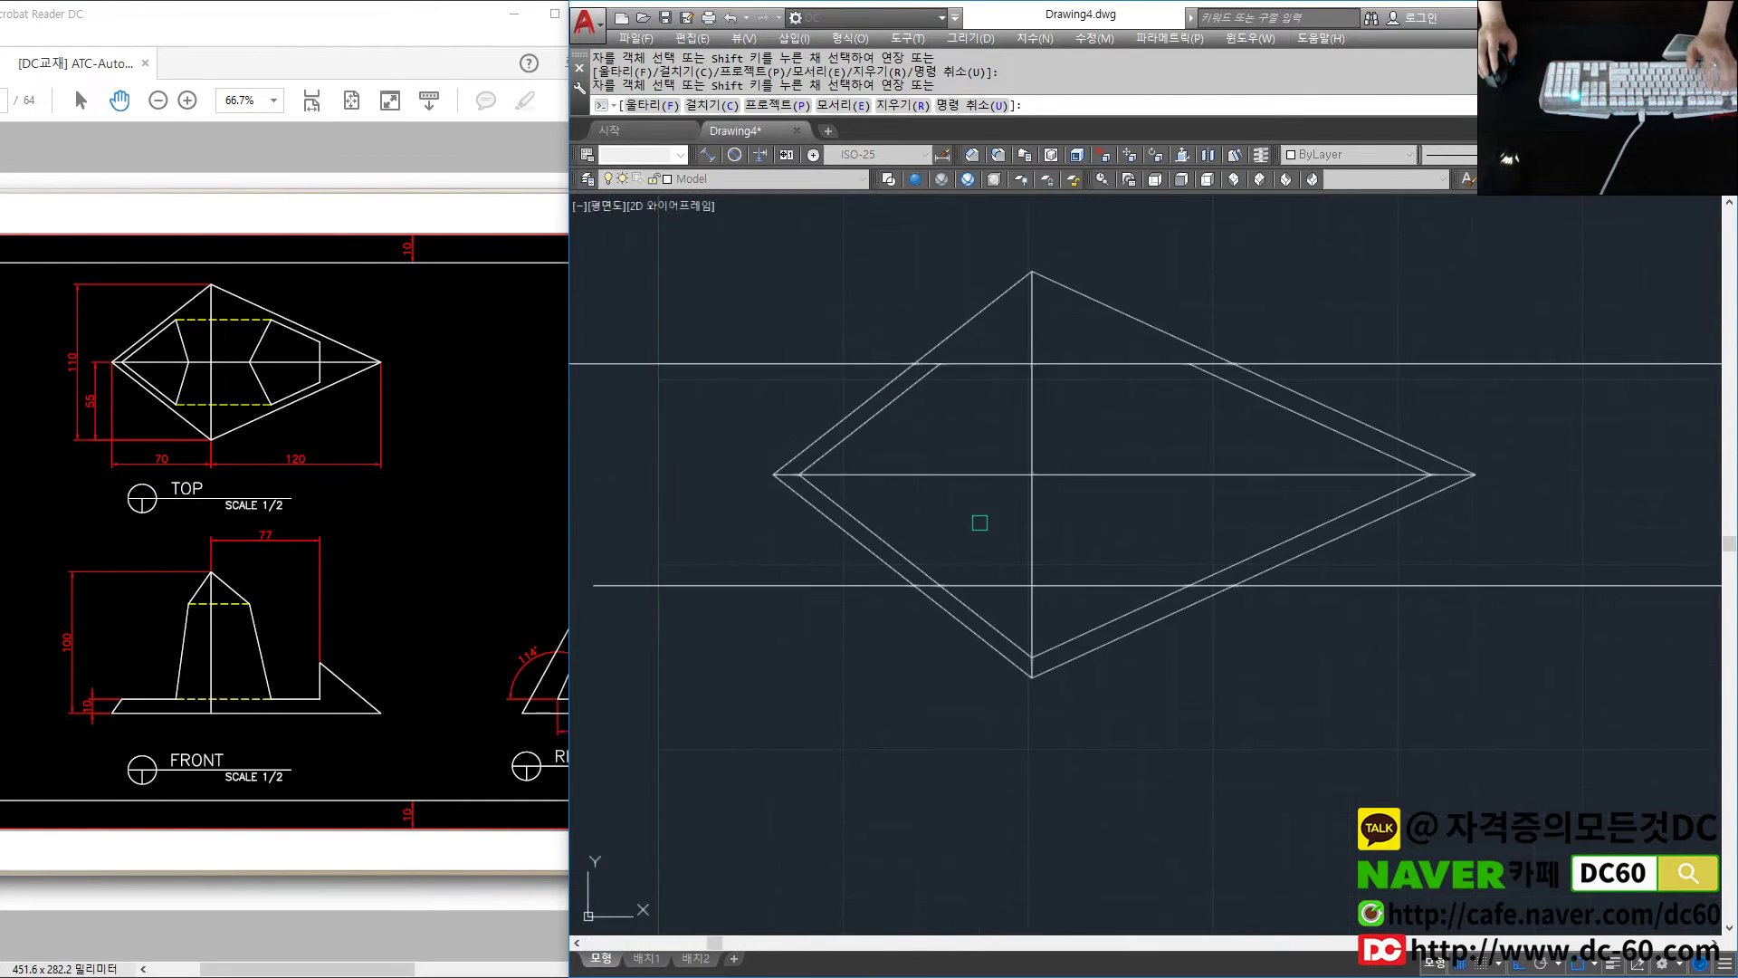
key("Escape")
type("f")
Fillet the remaining inner edges into flat top and bottom horizontal edges
key("Return")
left_click(911, 386)
left_click(1152, 366)
key("Return")
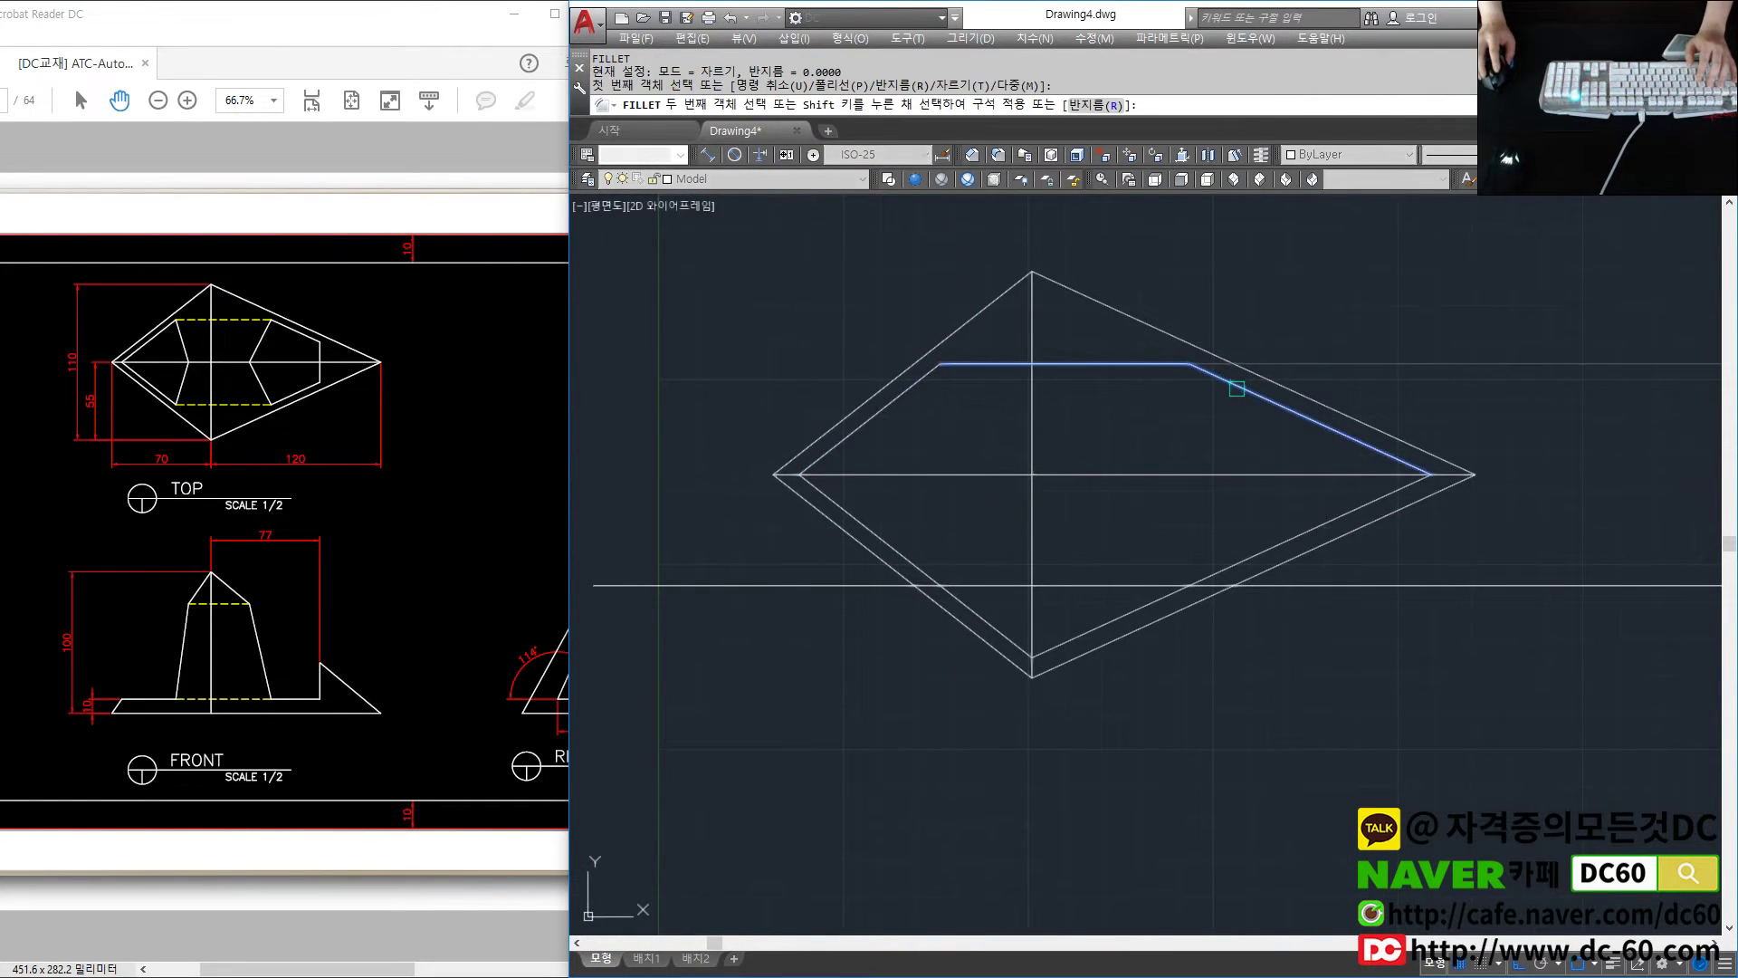
left_click(1234, 385)
key("Return")
left_click(1225, 568)
left_click(1148, 585)
End filleting and begin erasing leftover construction lines
key("Return")
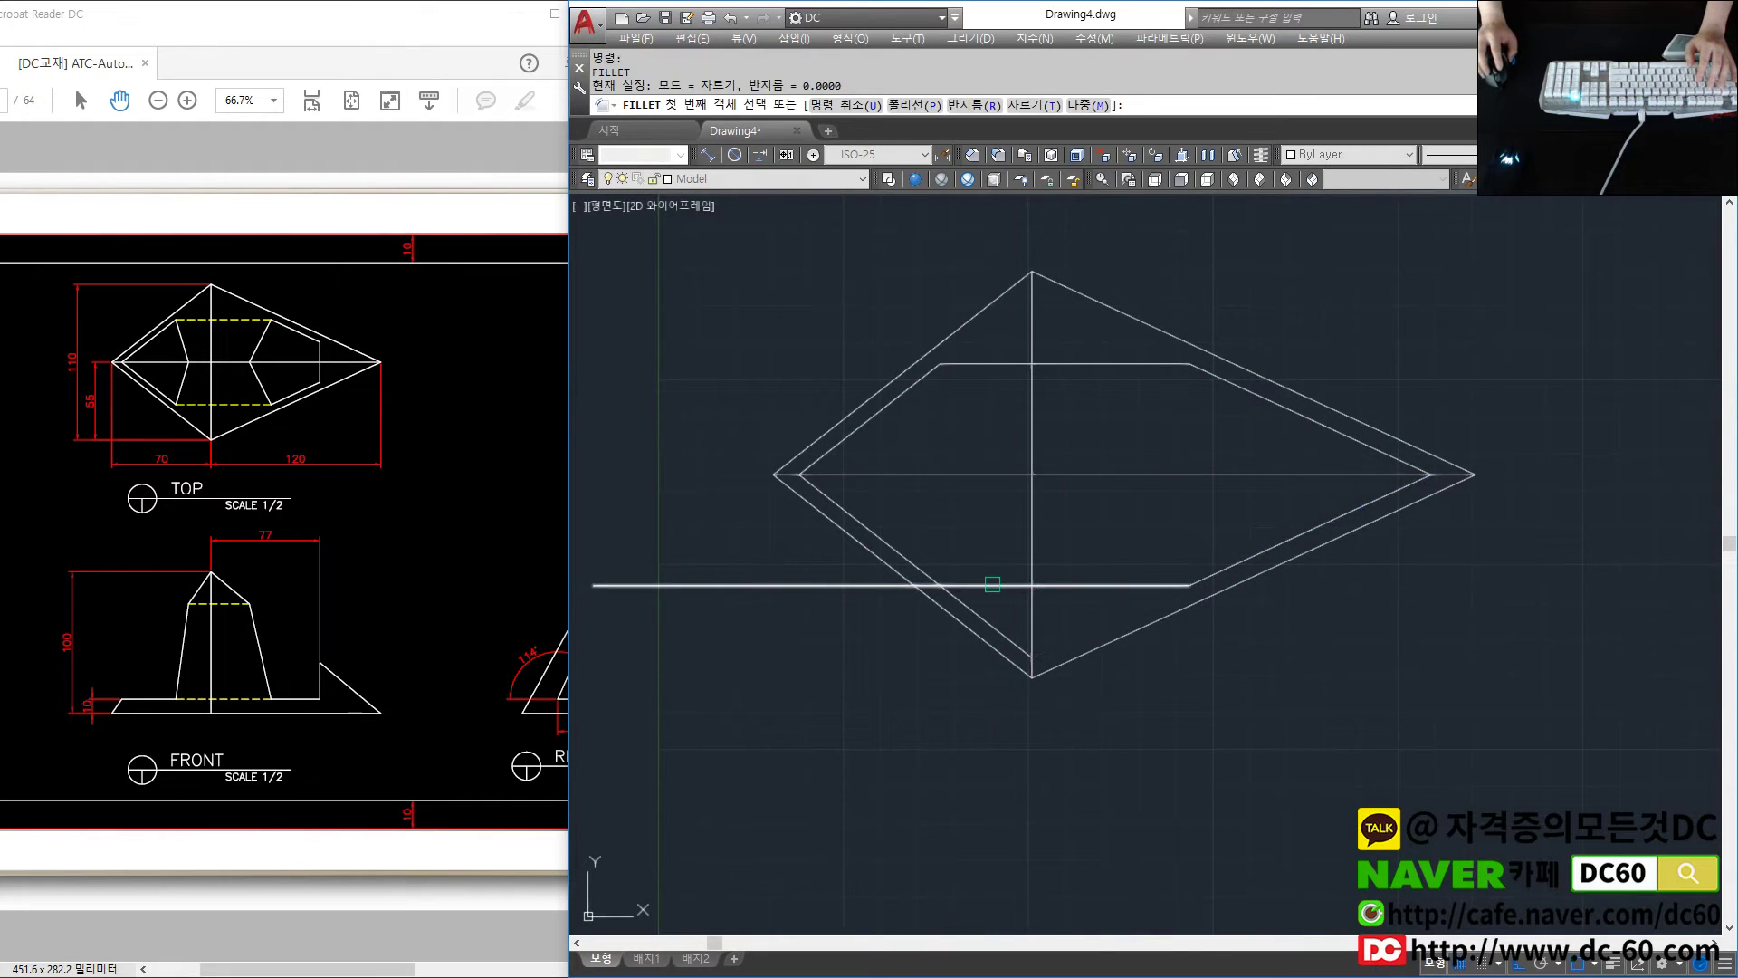
left_click(932, 578)
left_click(959, 585)
key("Escape")
scroll(1111, 590, "down", 3)
type("e")
key("Return")
Erase two leftover lines and project a vertical line from the front view to the top view
left_click(1503, 634)
left_click(1152, 705)
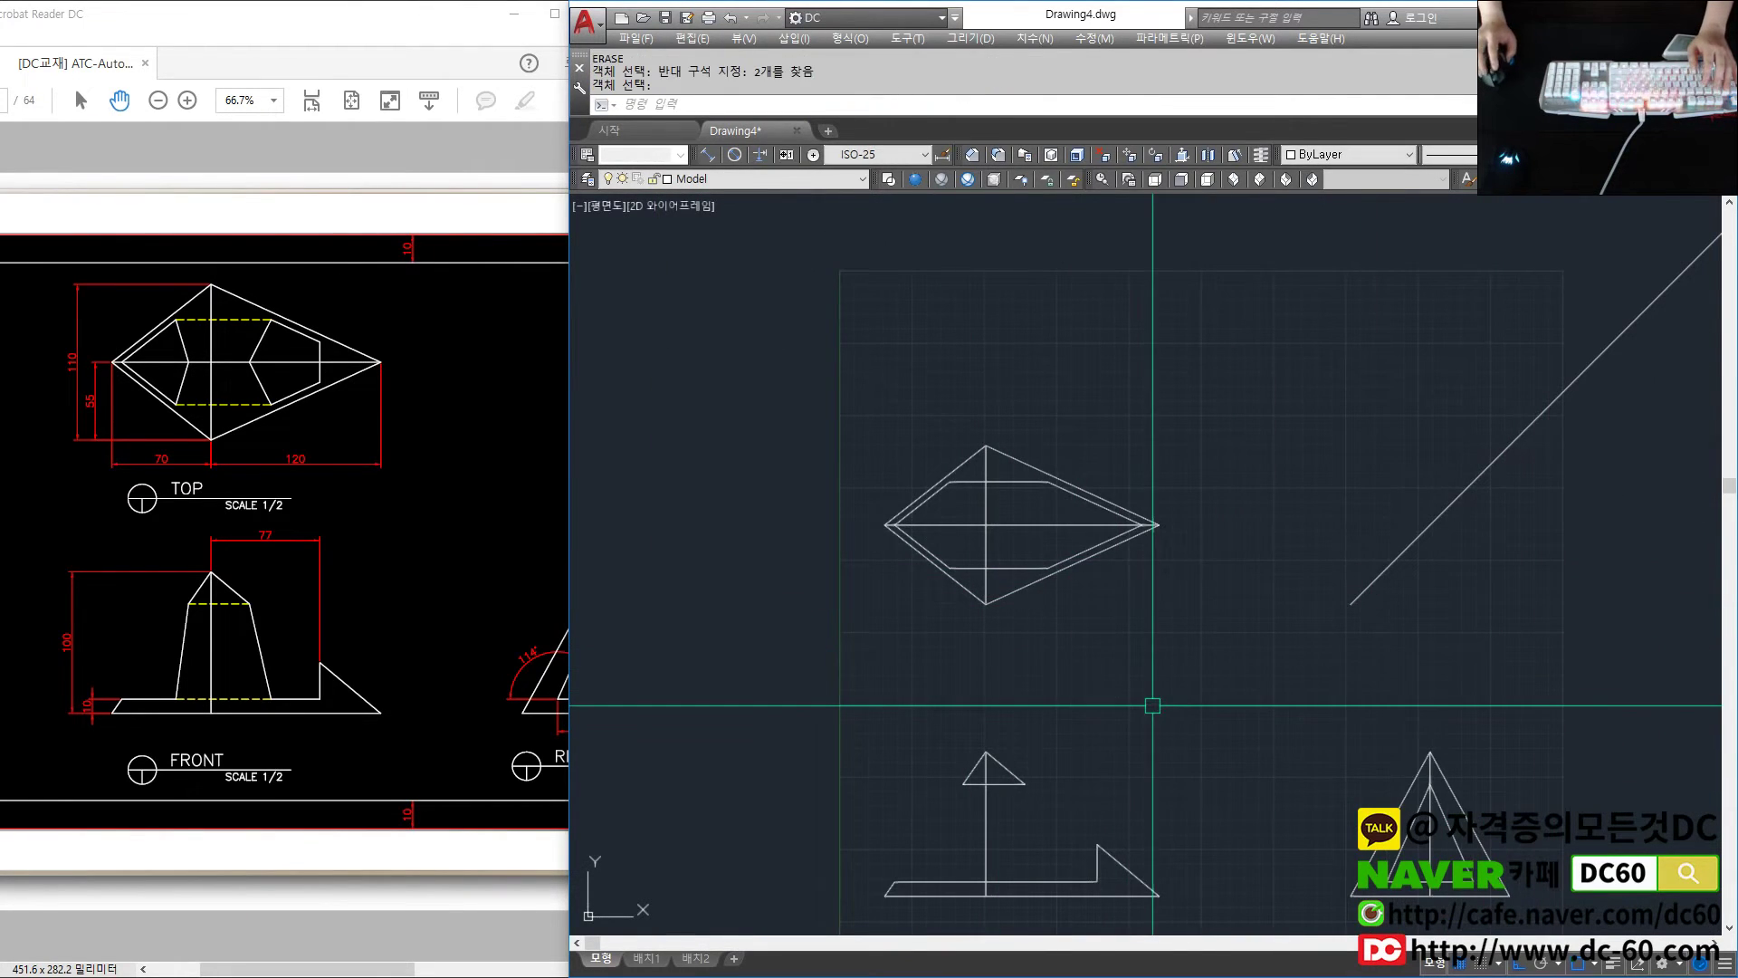
key("Return")
type("l")
key("Return")
middle_click_drag(1121, 705, 1146, 652)
left_click(1049, 730)
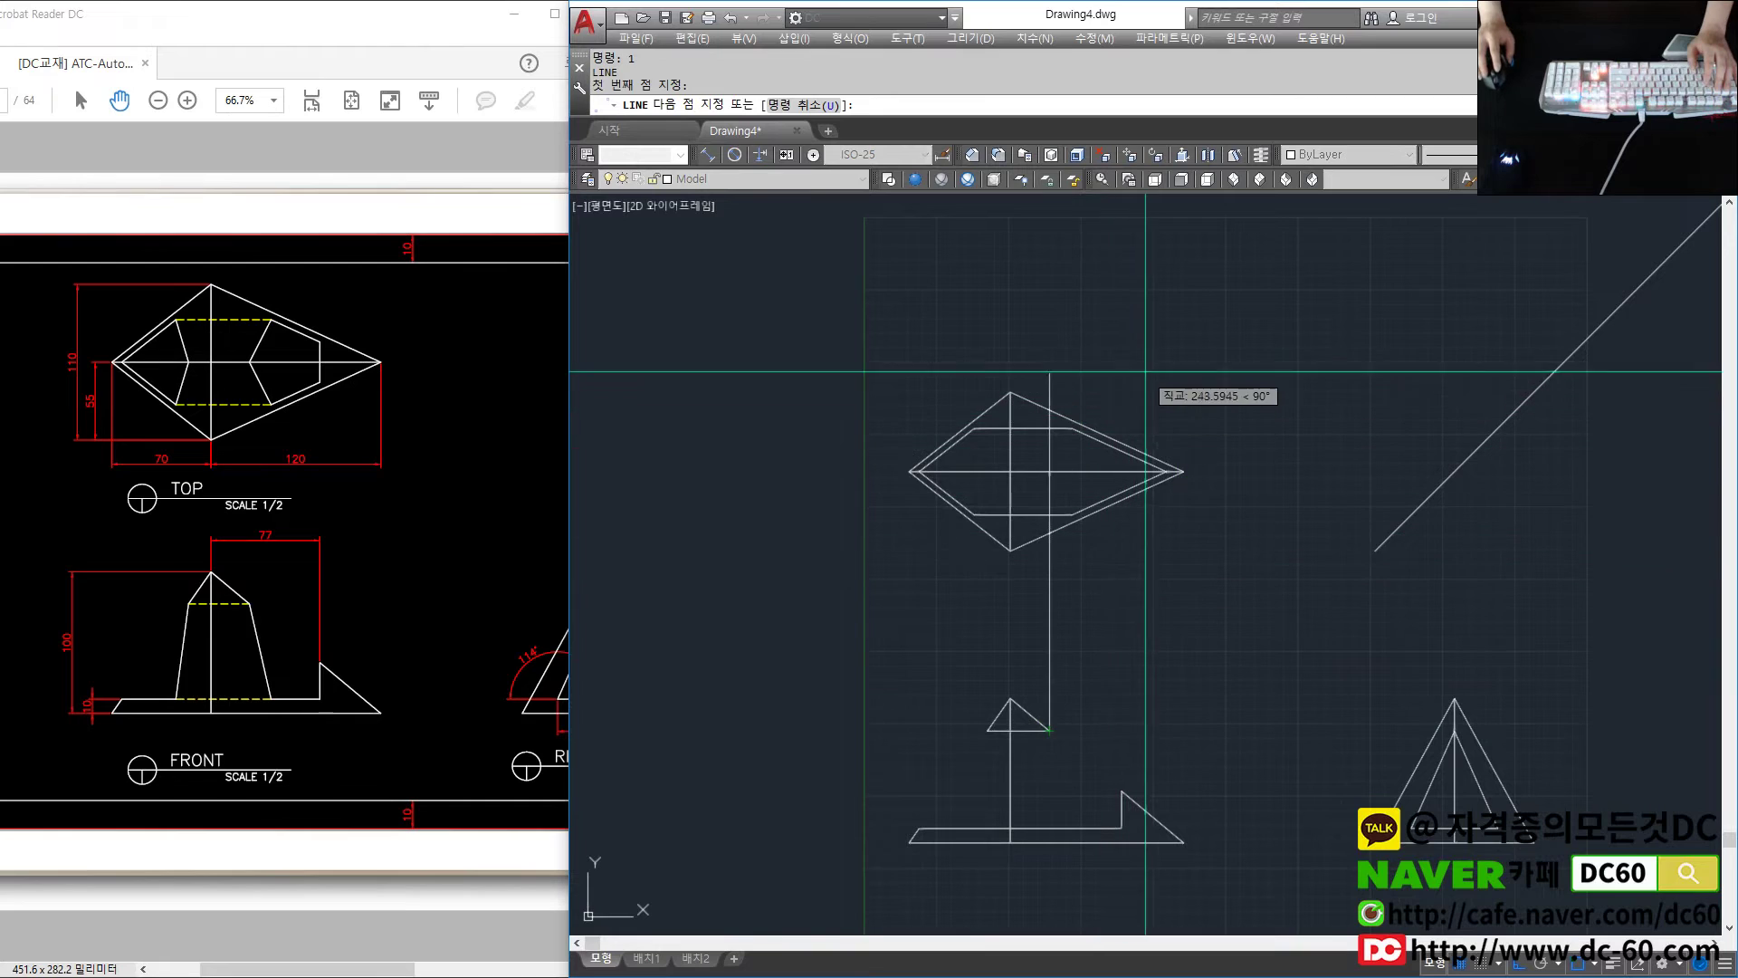
left_click(1049, 328)
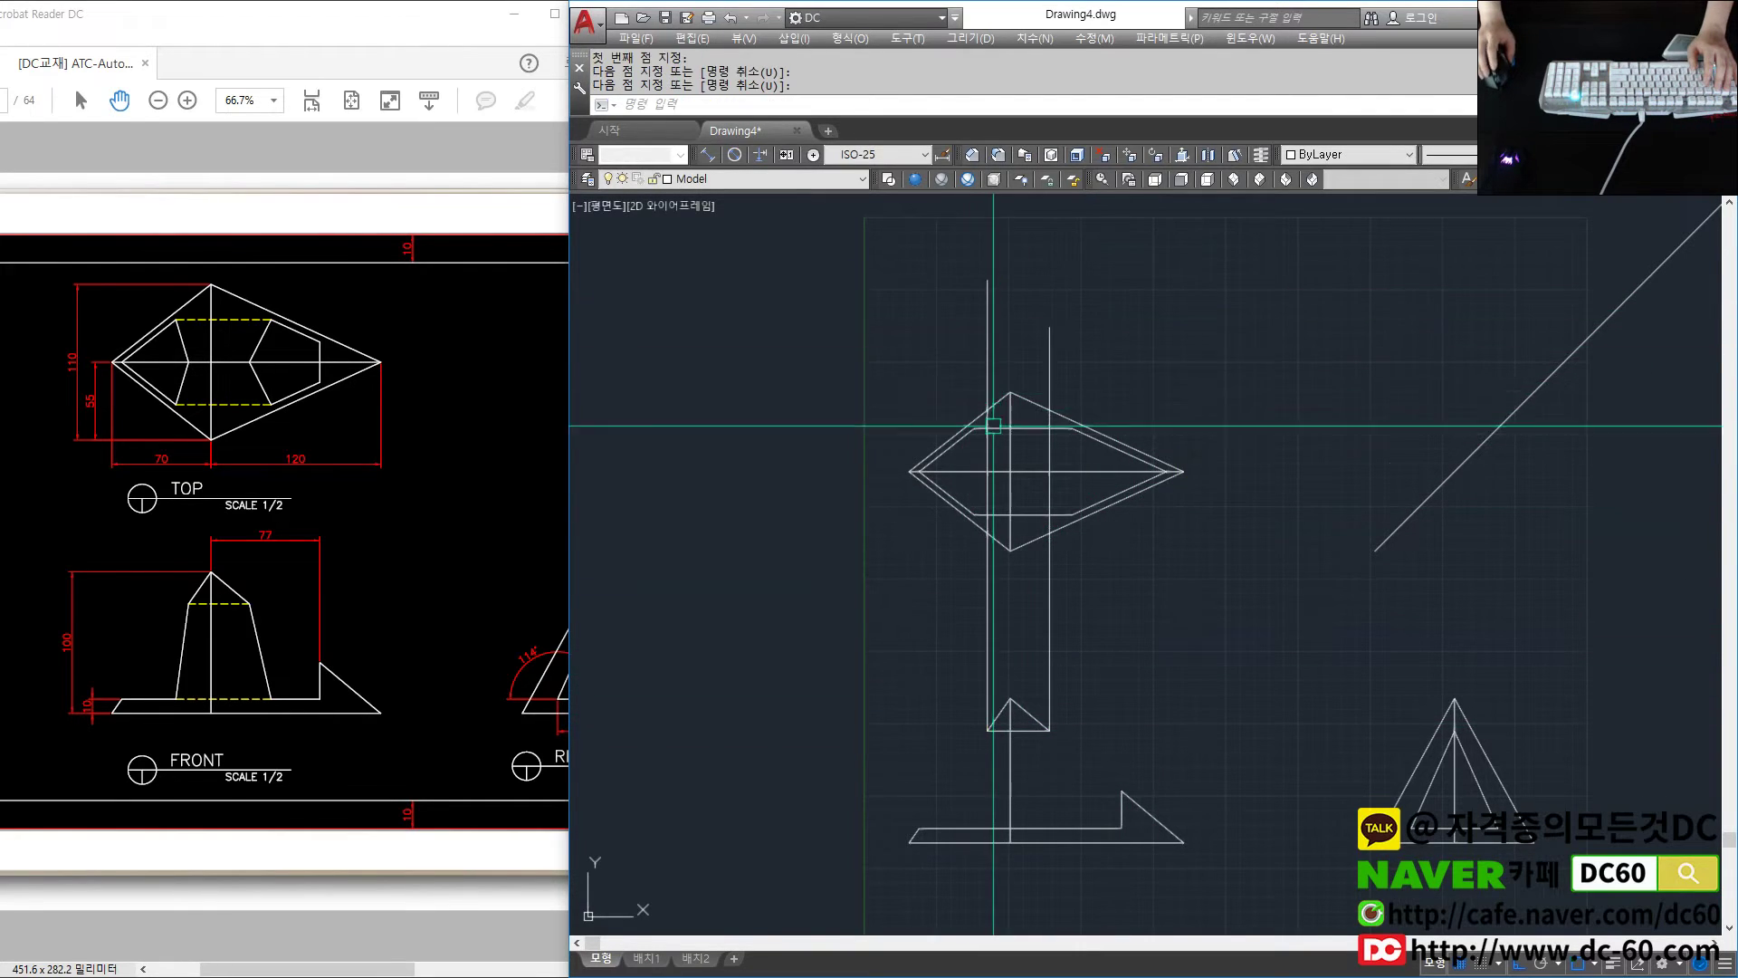
scroll(986, 439, "up", 2)
left_click(984, 485)
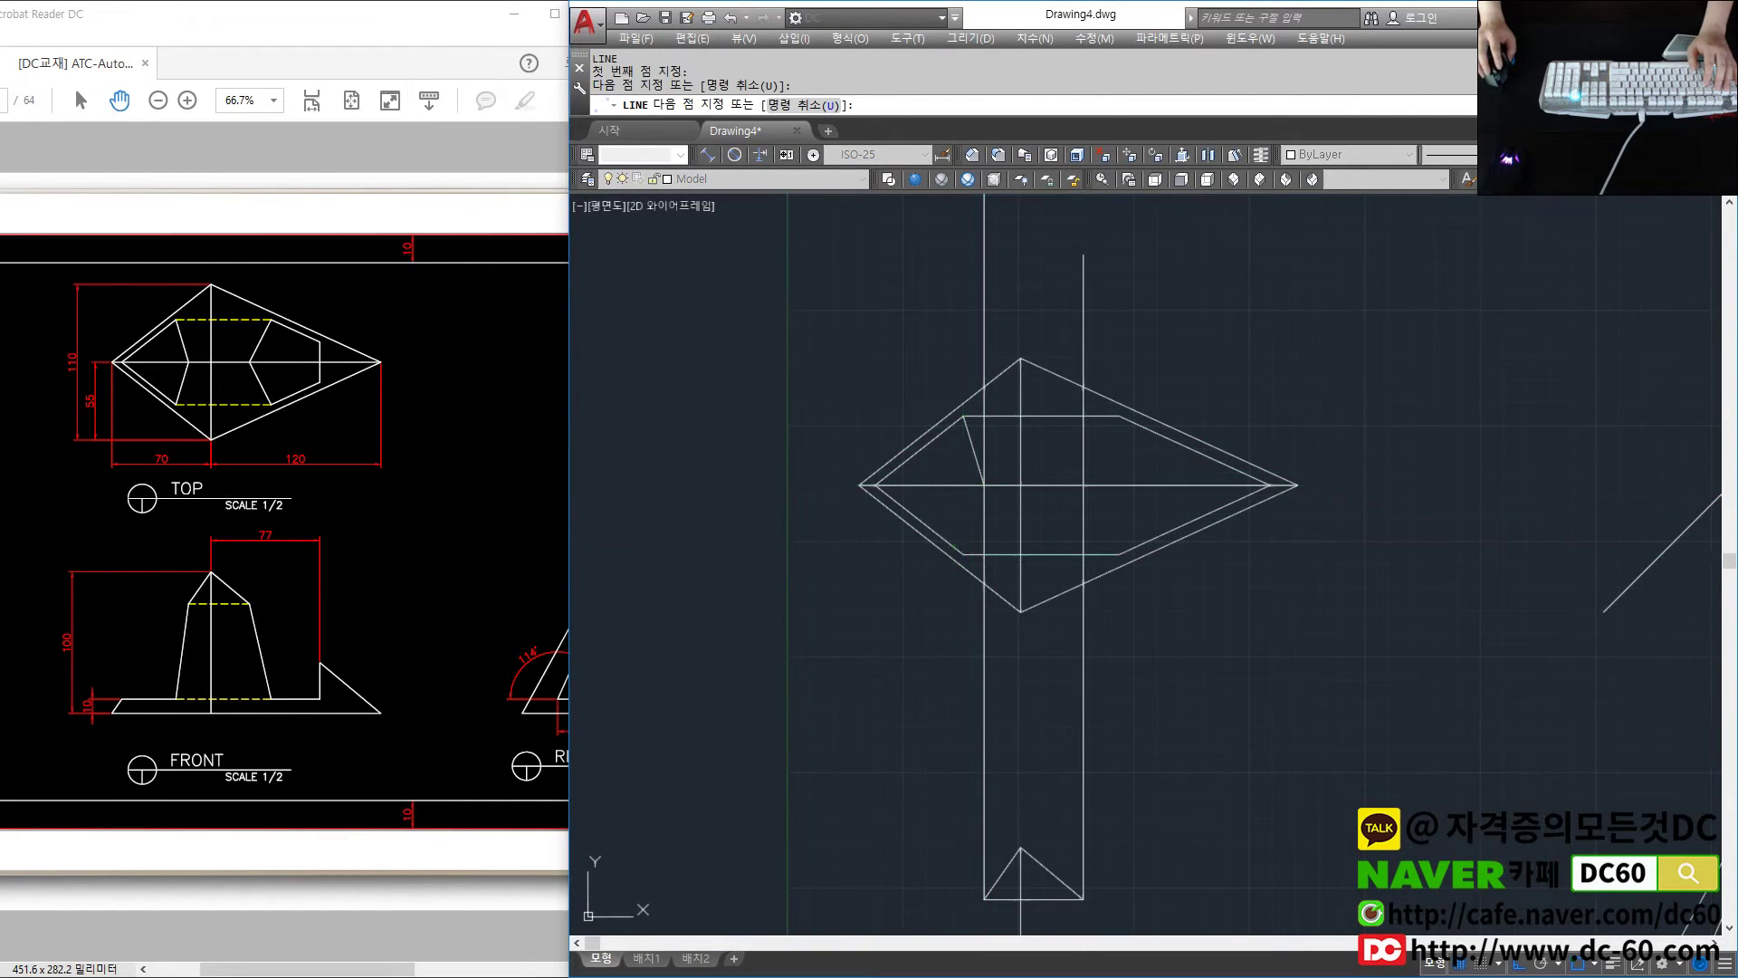
Draw the right chevron from the top corner through its inner vertex to the bottom corner
key("Return")
left_click(1120, 416)
left_click(1085, 485)
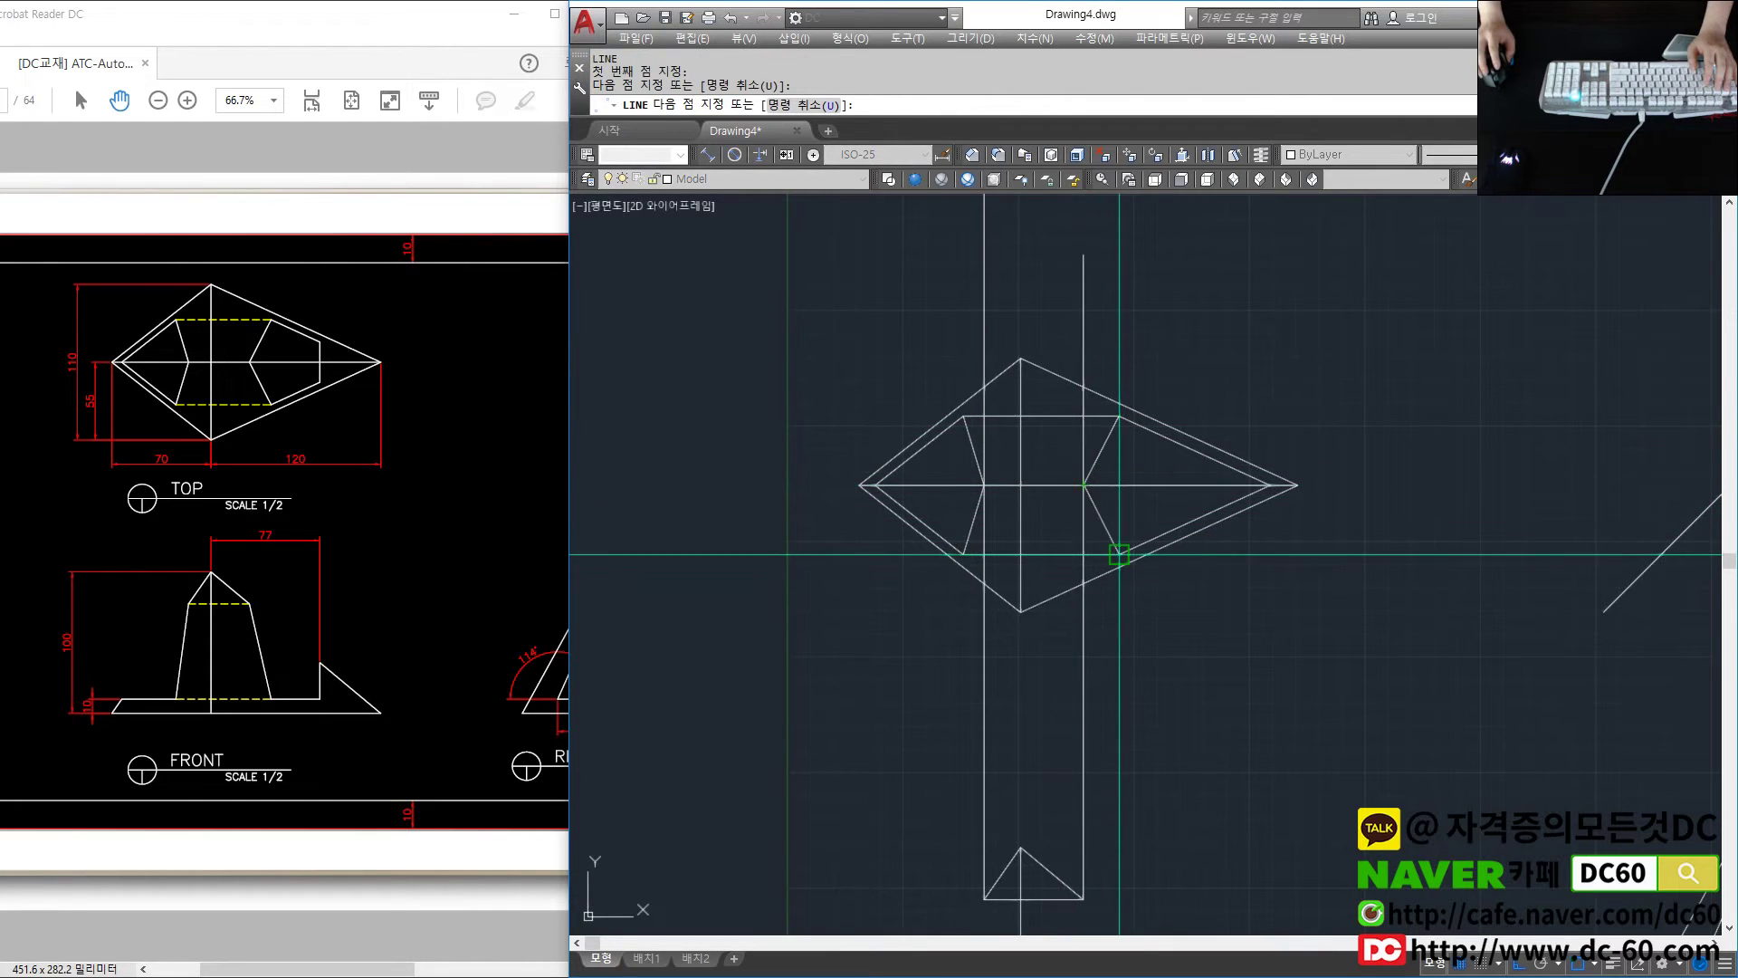
left_click(1121, 554)
scroll(1121, 547, "down", 2)
Erase the leftover projection lines, undoing an over-deletion and re-erasing just two lines
key("Escape")
key("e")
key("Return")
middle_click_drag(1121, 547, 1109, 430)
left_click(1114, 317)
left_click(950, 398)
key("Return")
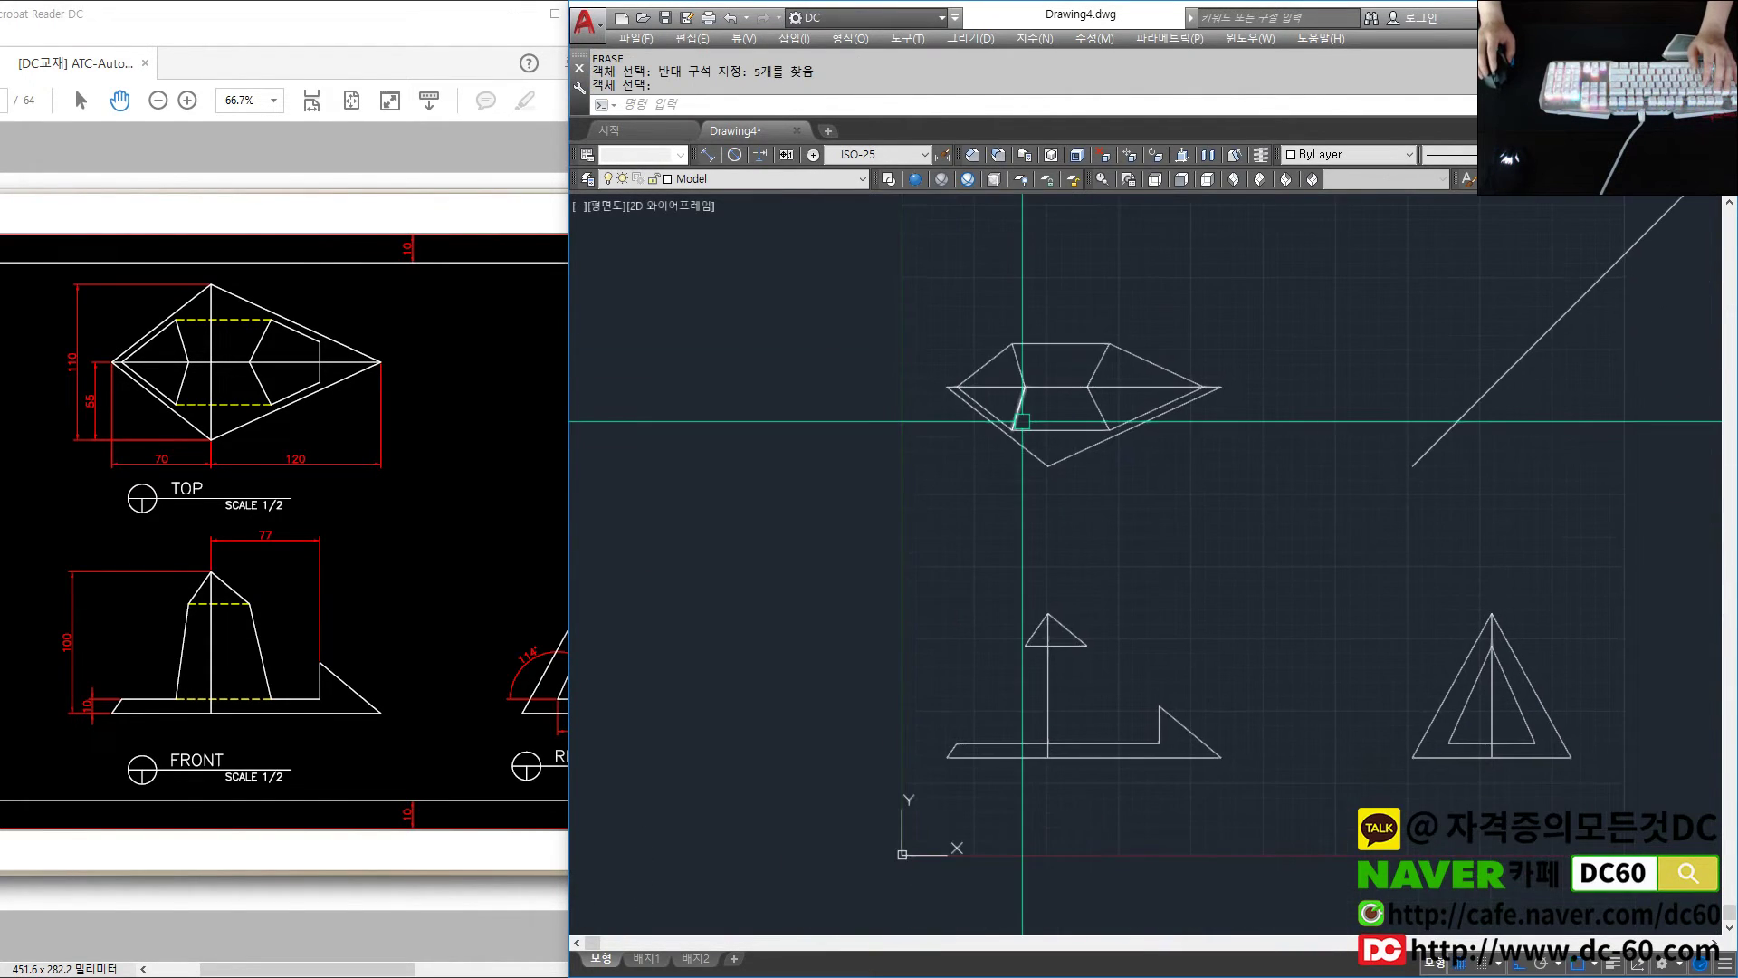
key("ctrl+z")
key("e")
key("Return")
left_click(1152, 392)
key("Return")
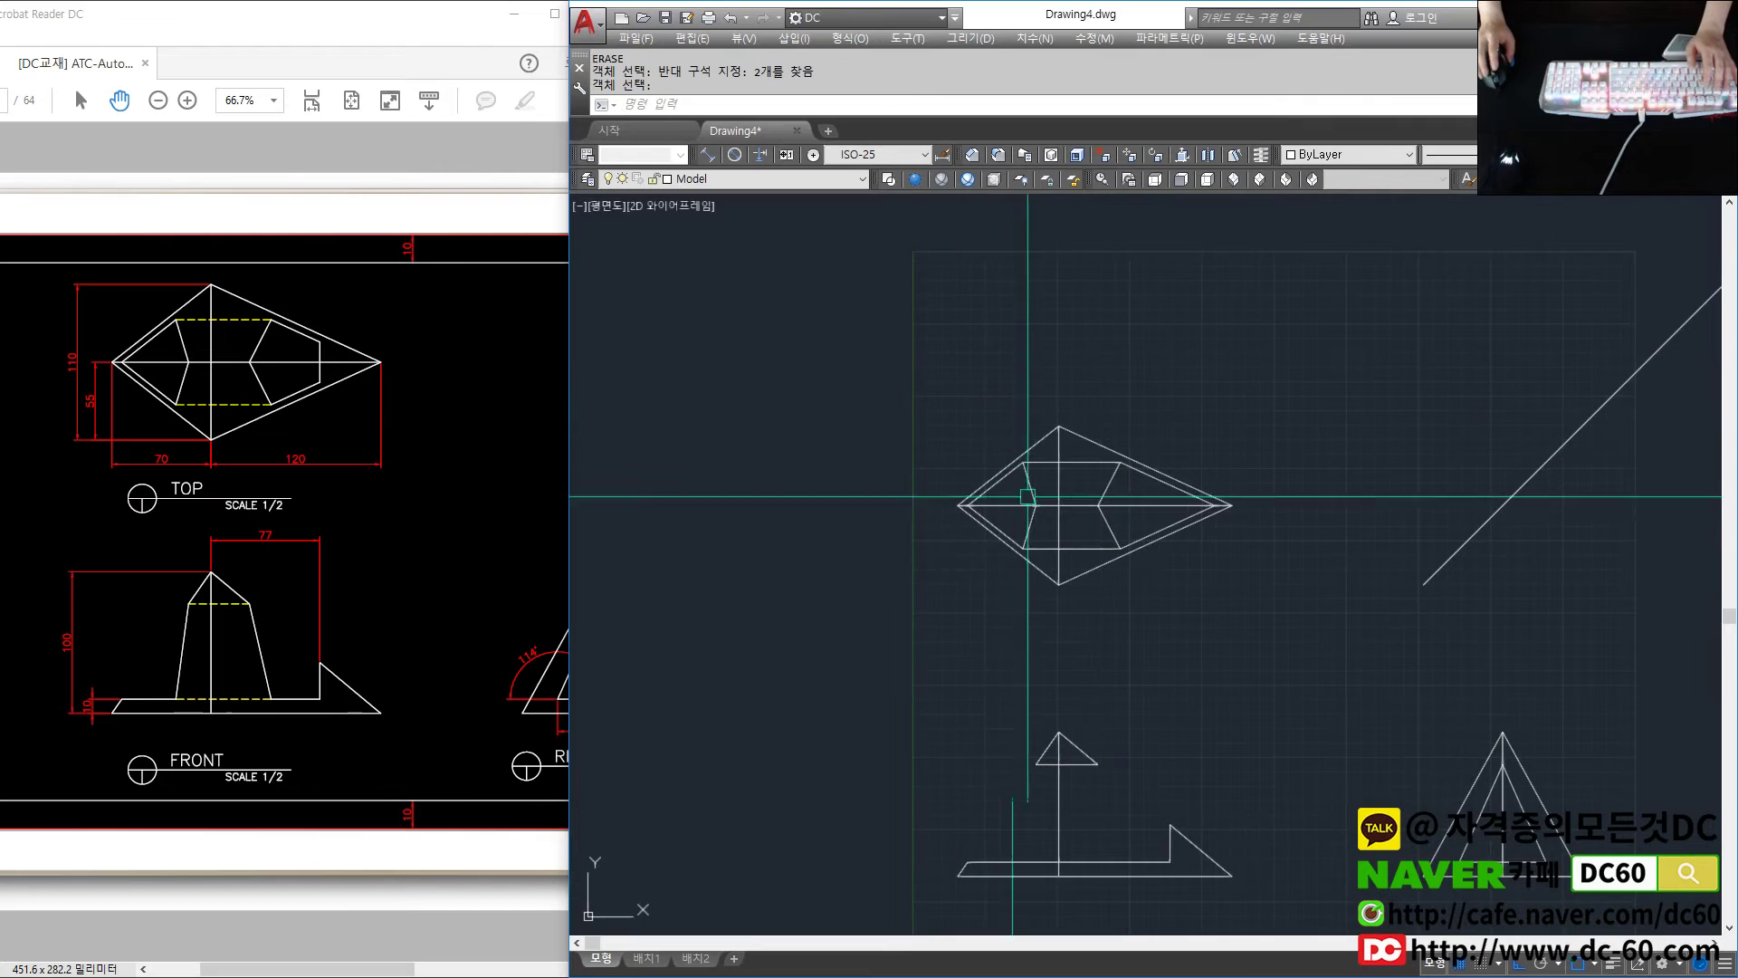
Project two vertical lines down from the top-view diamond into the front view
scroll(1047, 406, "up", 1)
key("l")
key("Return")
left_click(1025, 439)
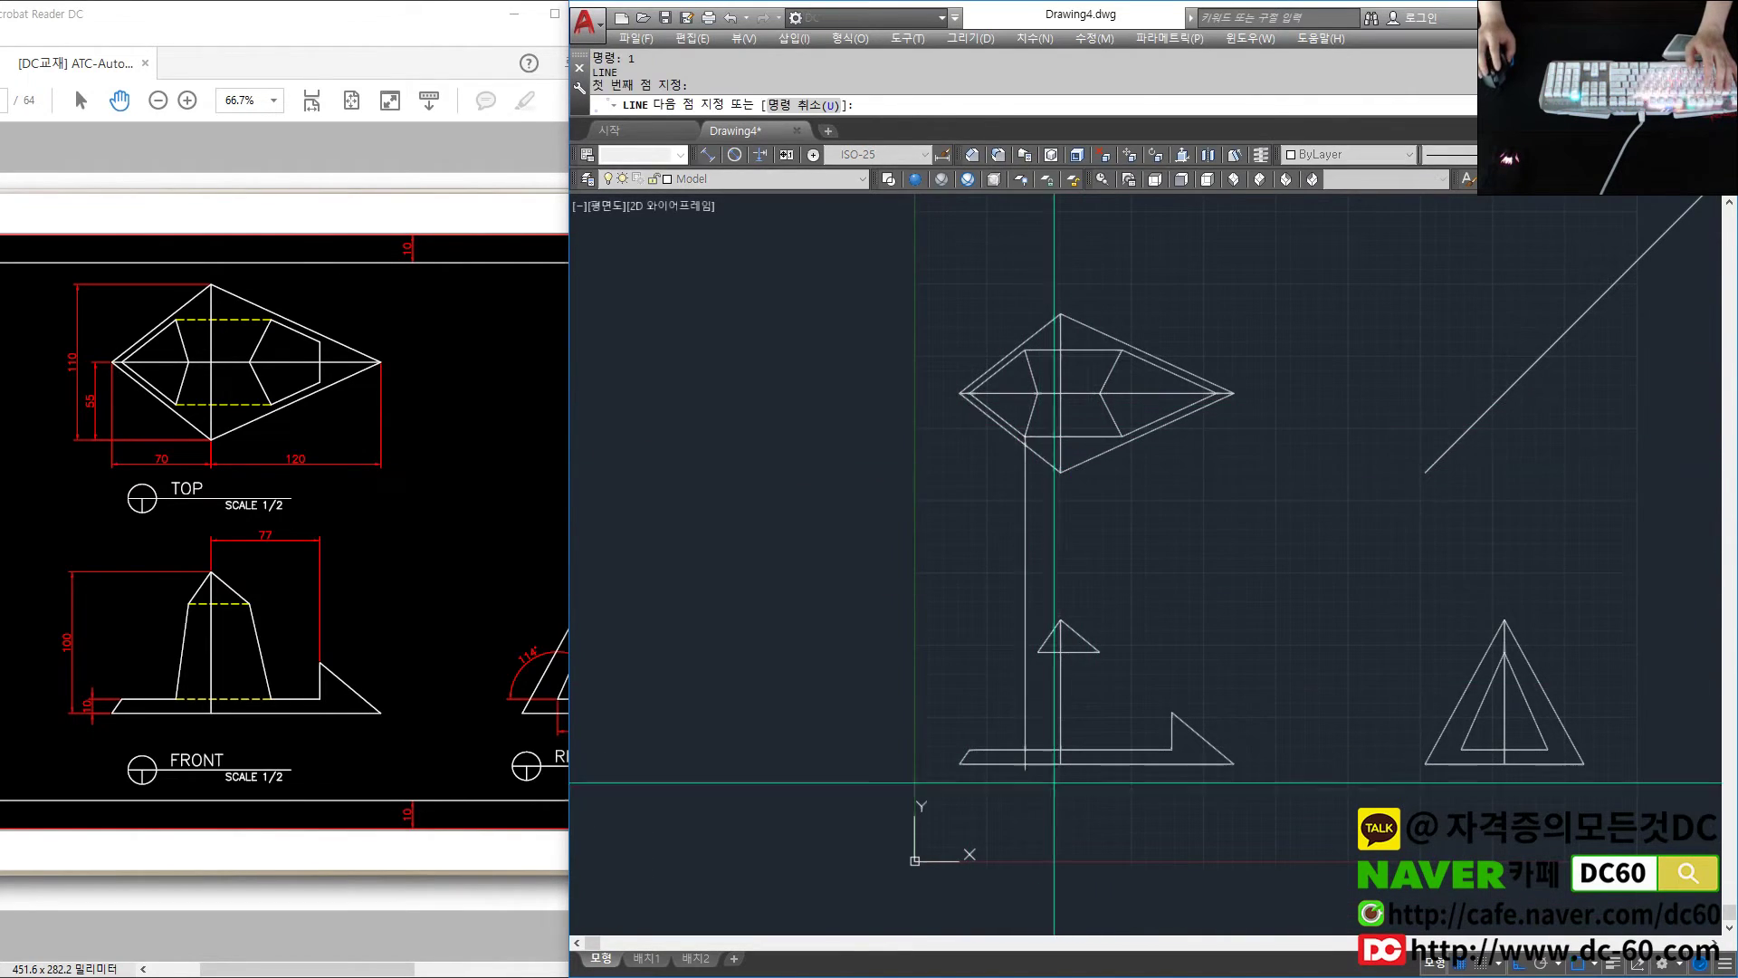
left_click(1025, 876)
key("Return")
key("Return")
left_click(1122, 438)
left_click(1122, 838)
scroll(1064, 746, "up", 2)
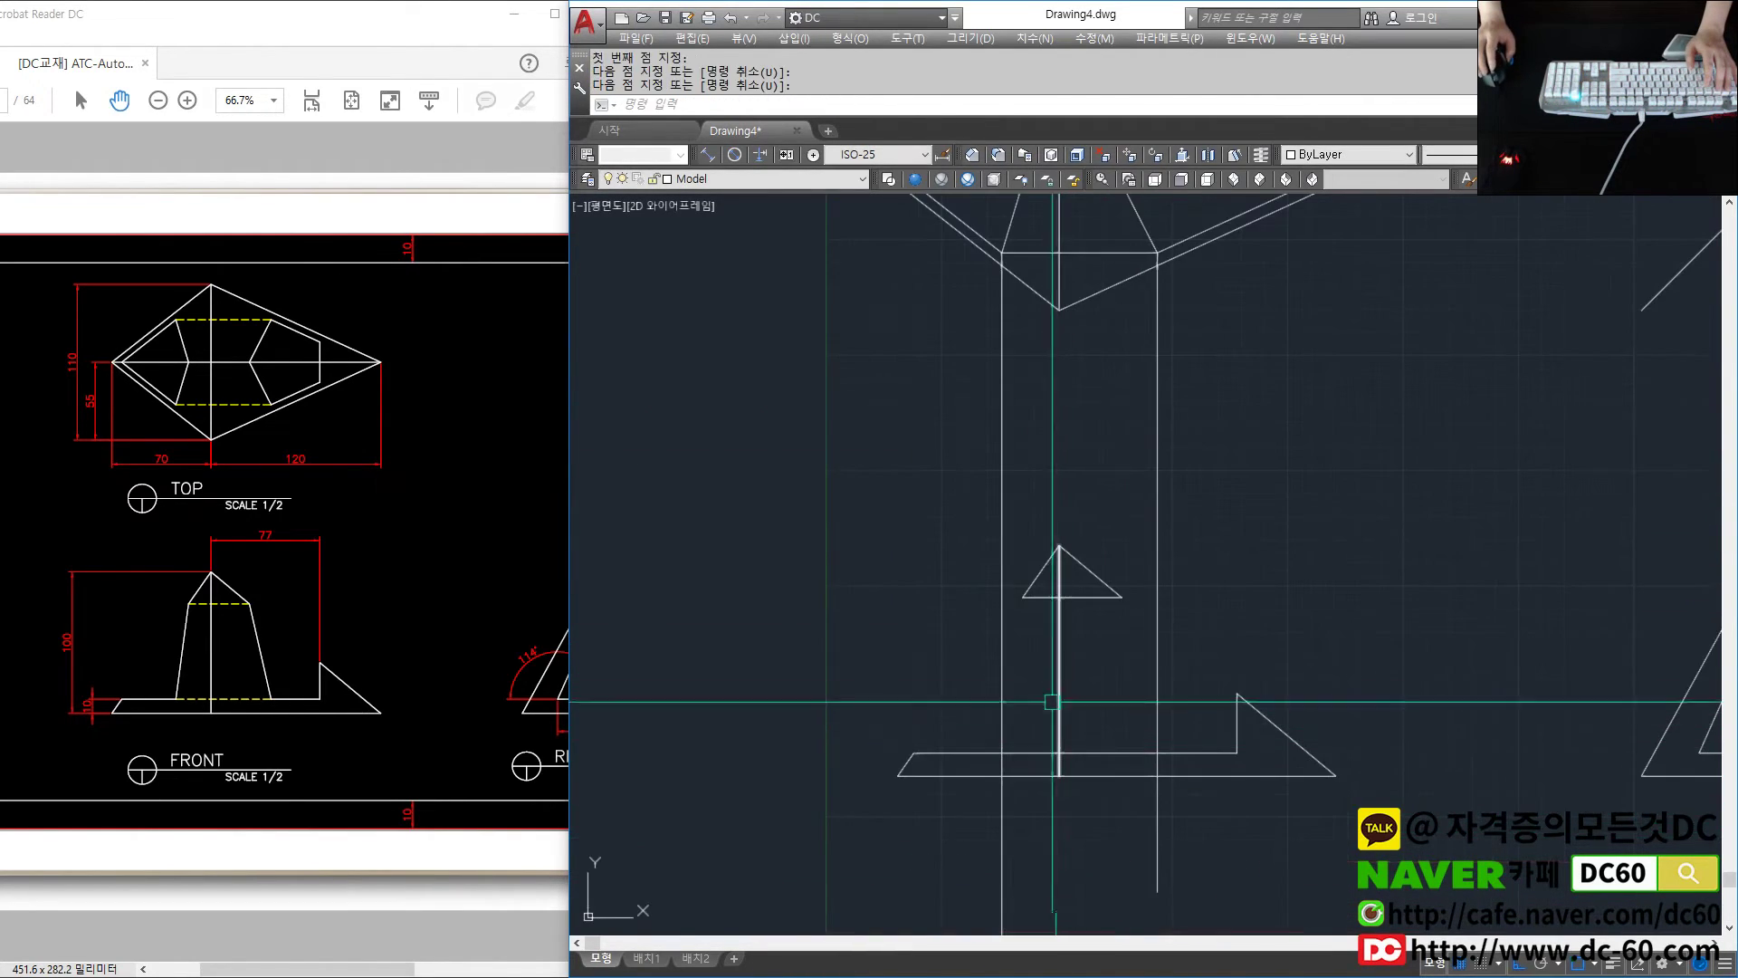
key("Return")
key("Return")
Draw the slanted trapezoid sides of the front view
left_click(1022, 595)
left_click(1002, 753)
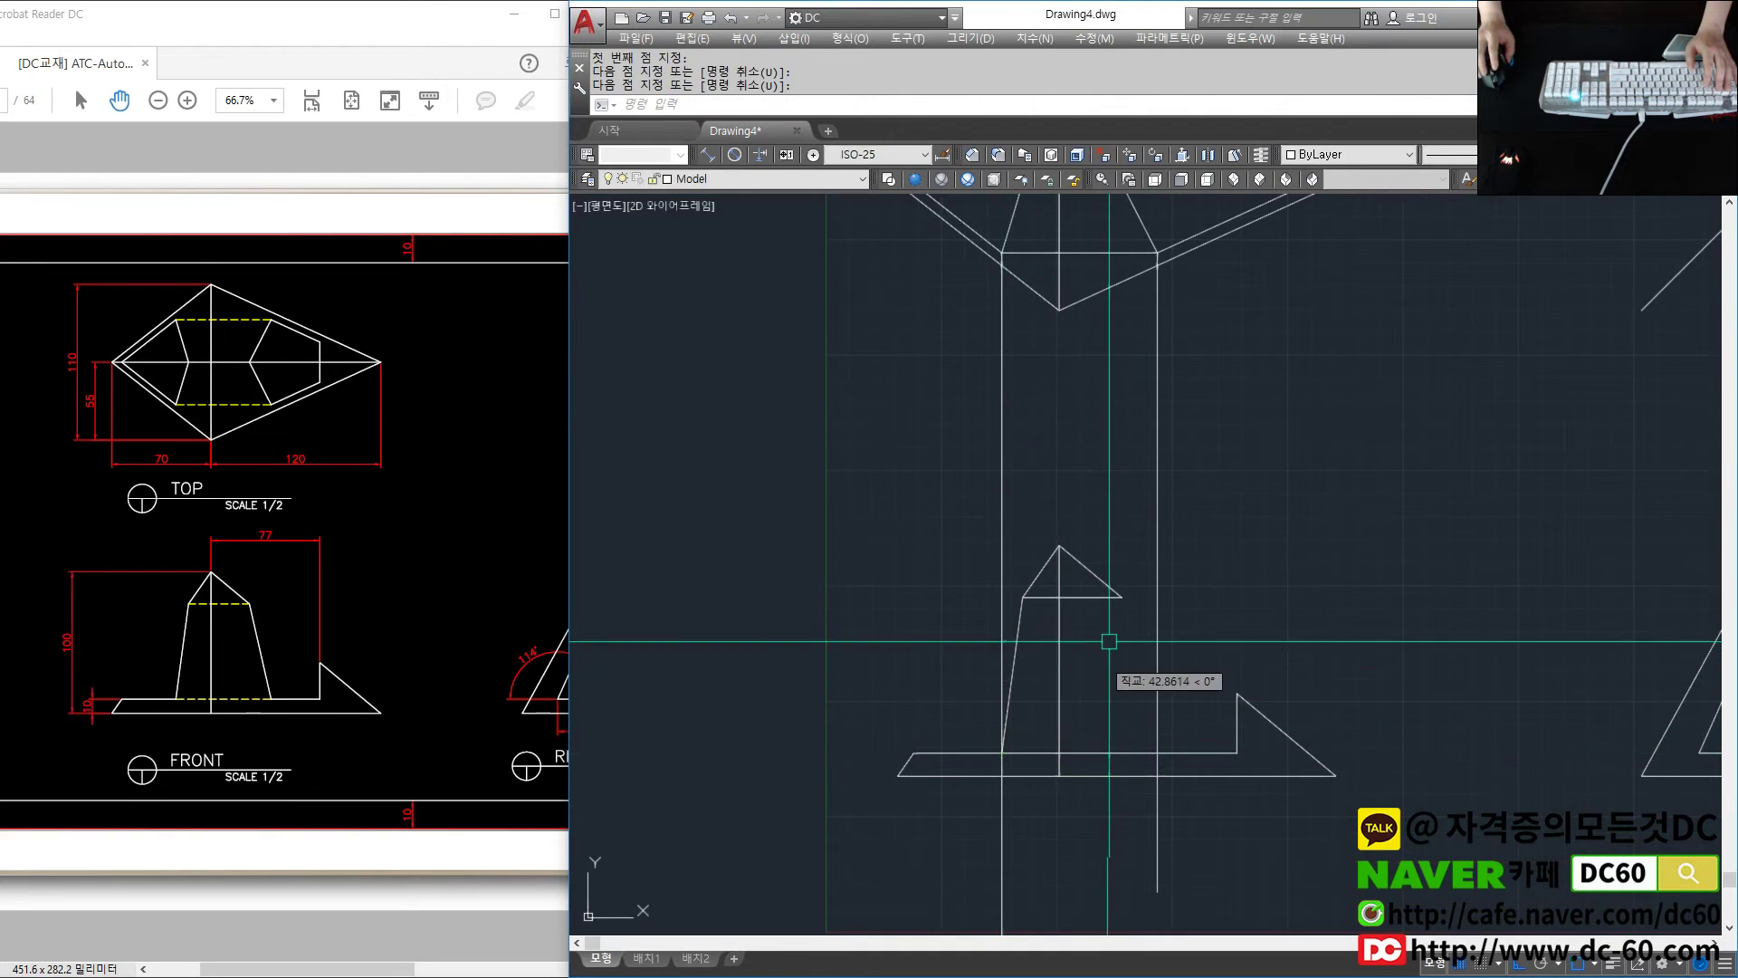
scroll(1159, 746, "down", 2)
left_click(1208, 713)
key("Return")
Erase the stray guide line and select the front view's top horizontal edge
type("e")
key("Return")
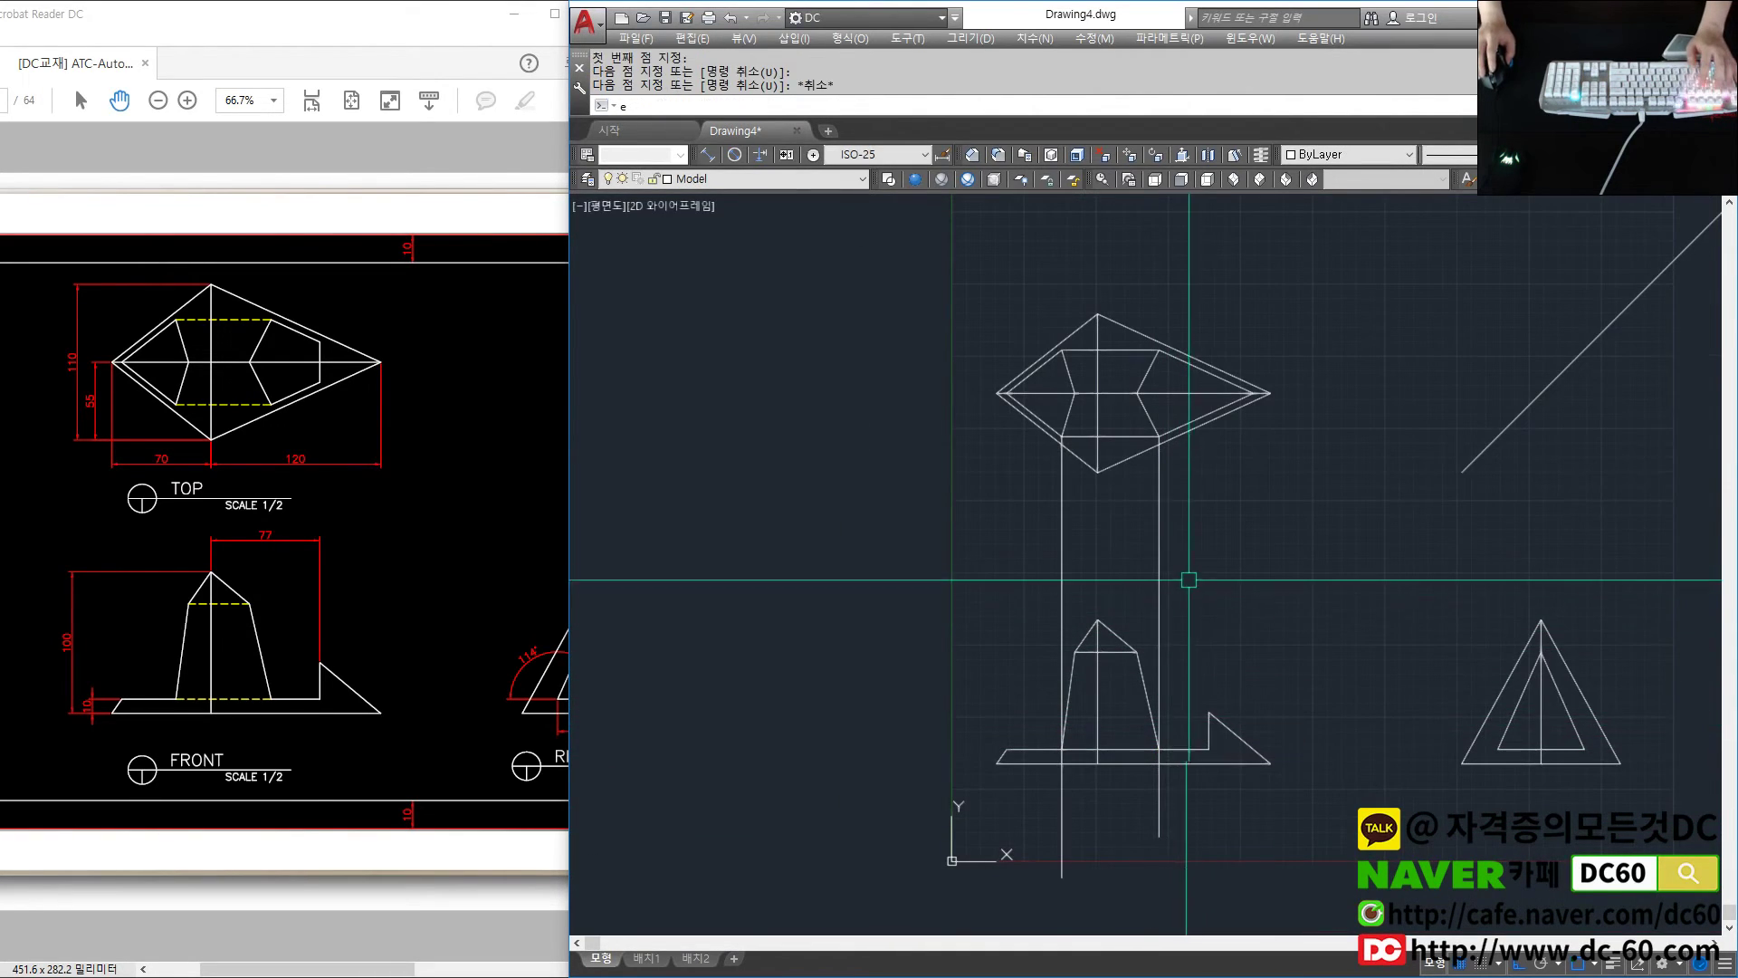
left_click(1183, 577)
left_click(1068, 545)
key("Return")
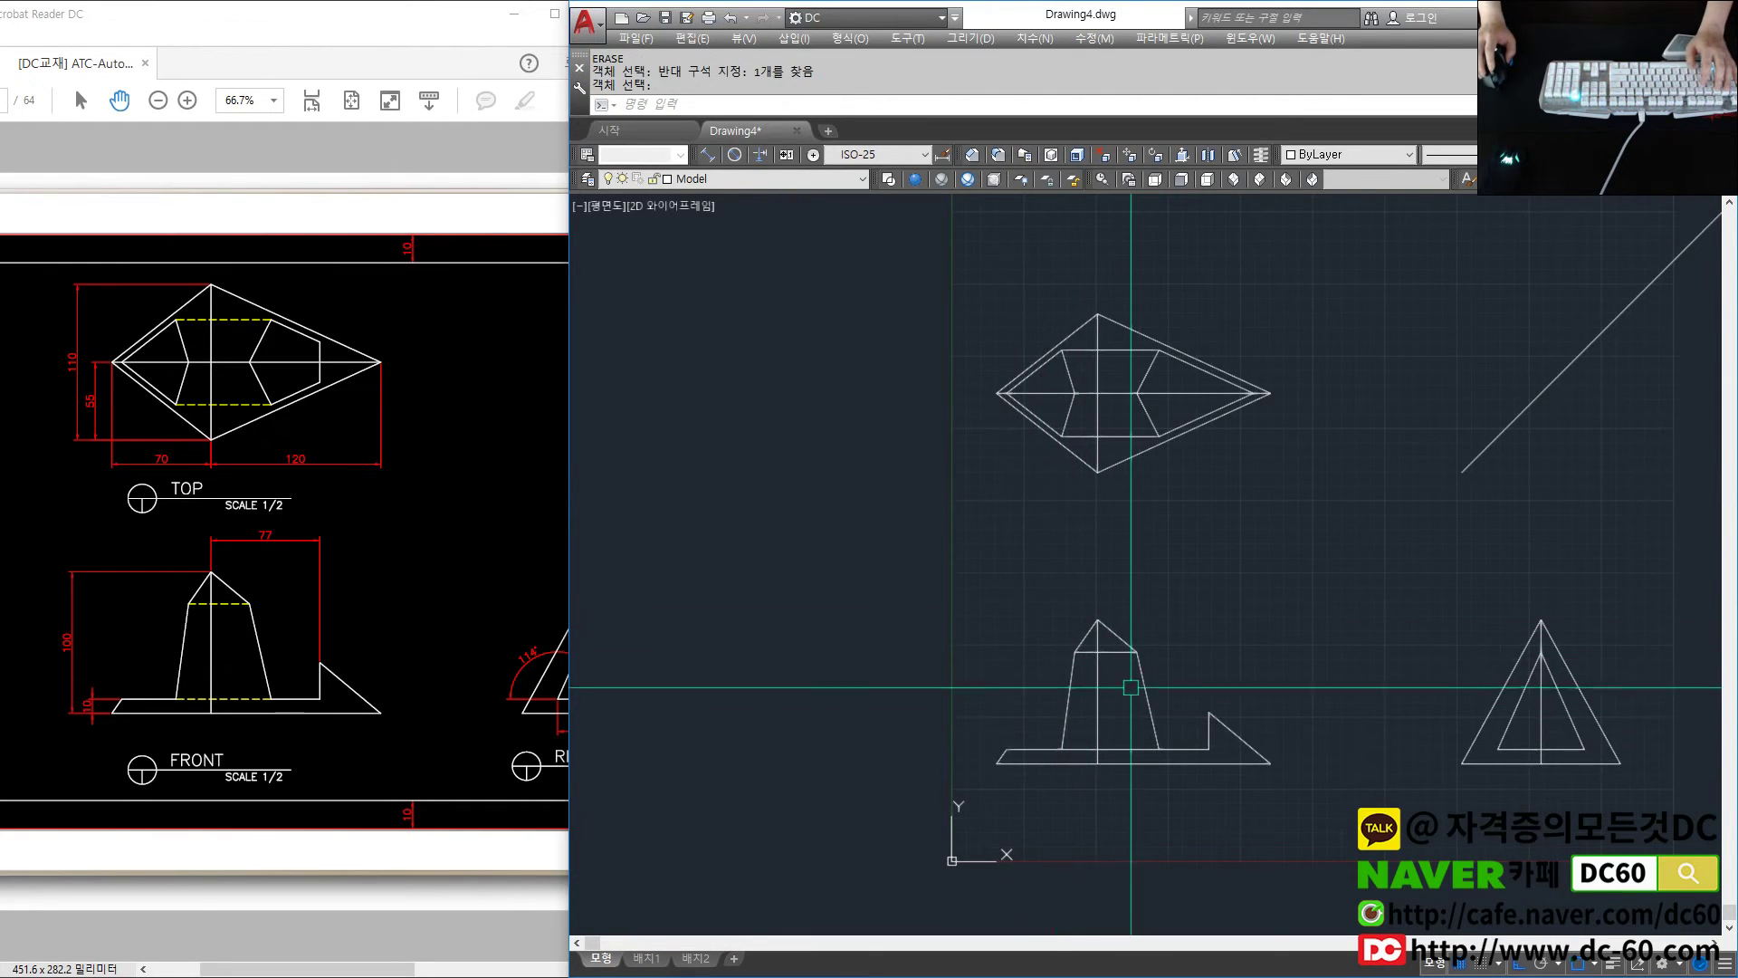
left_click(1118, 651)
left_click(794, 178)
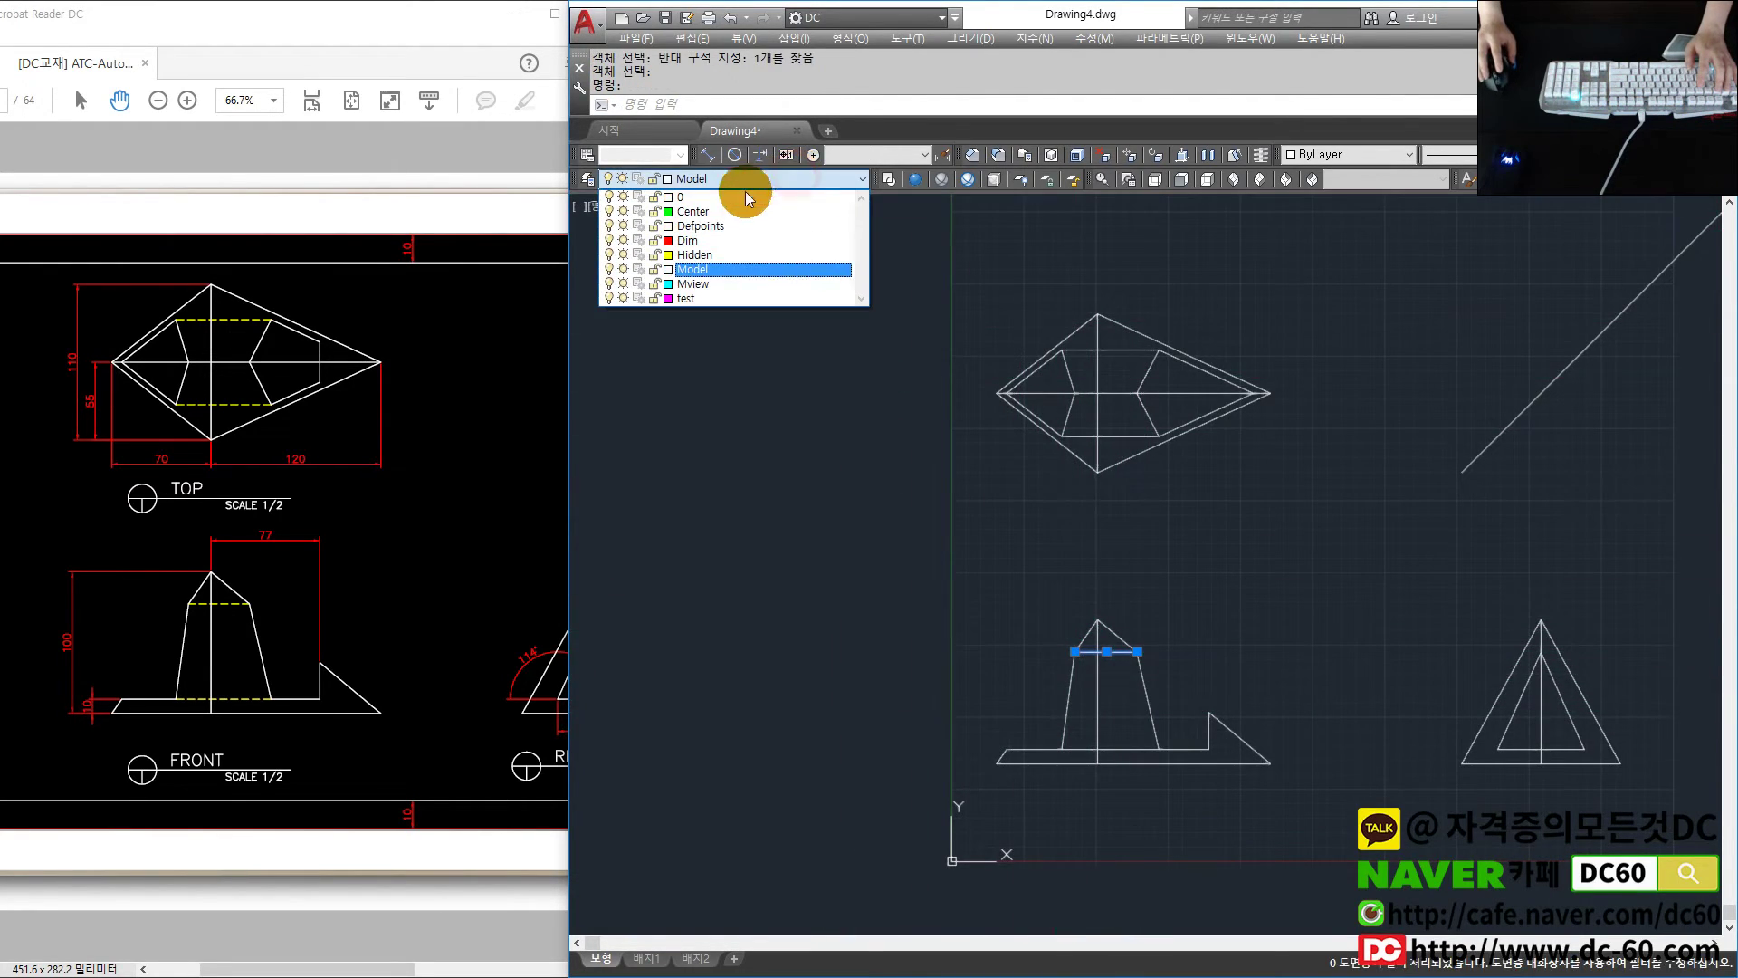
Put the front view's top edge on the Hidden layer
left_click(711, 254)
key("Escape")
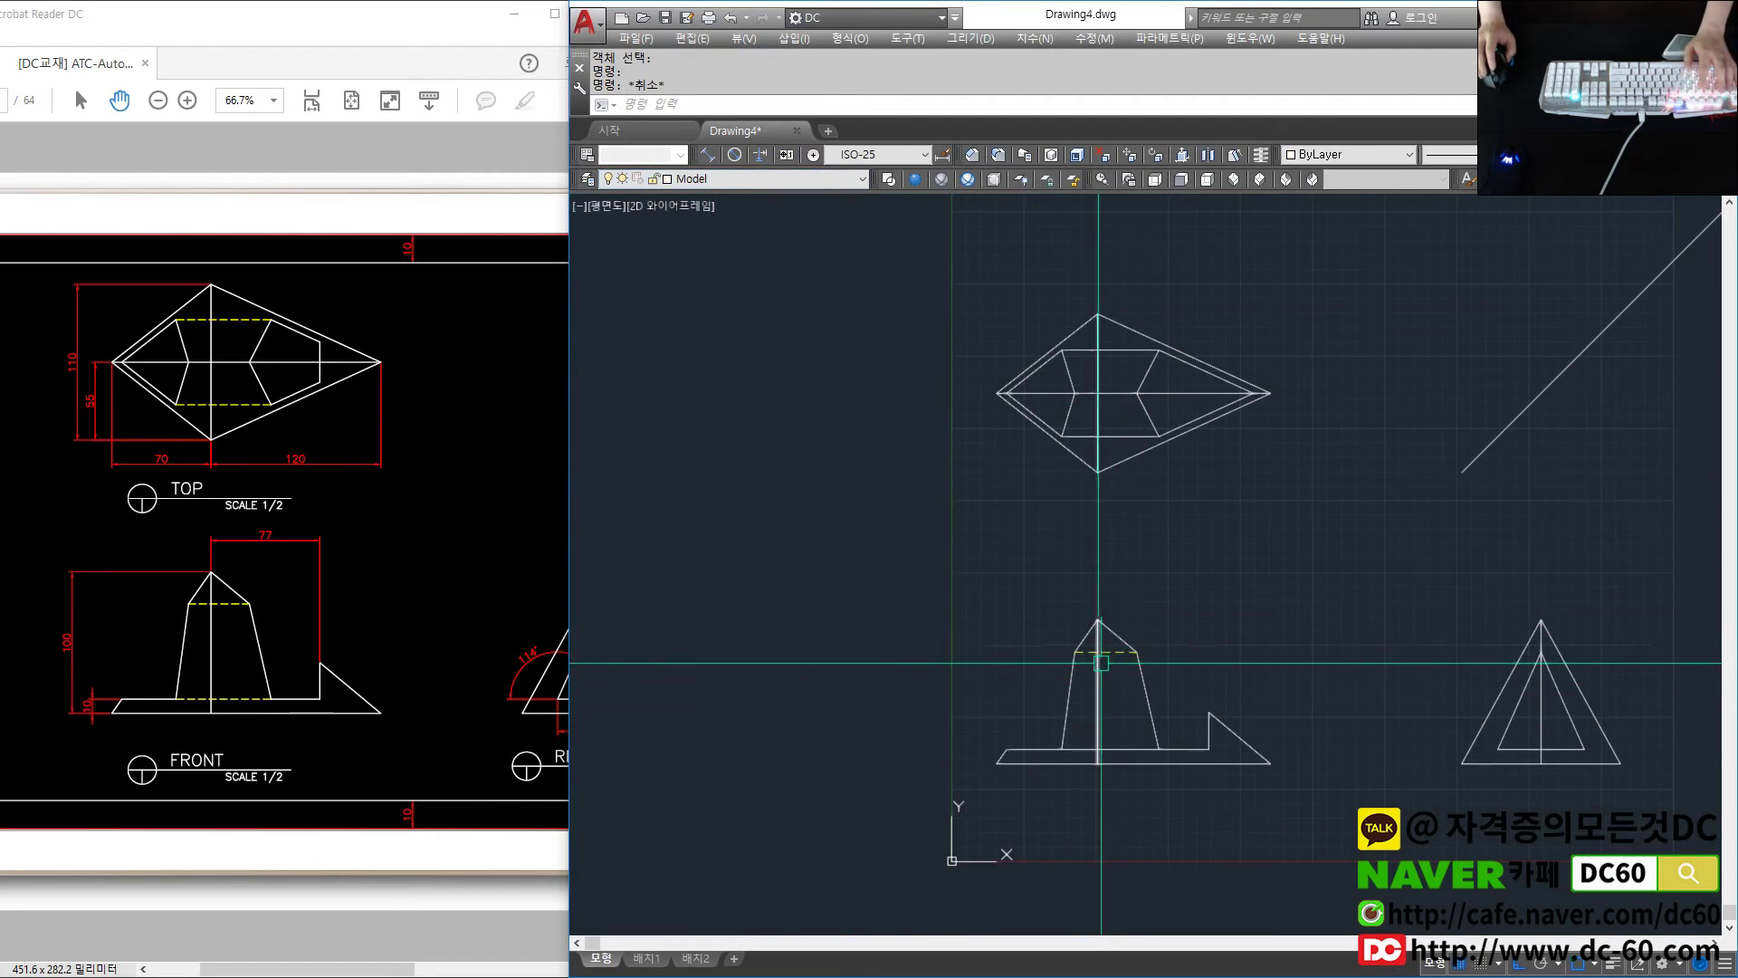
scroll(1092, 831, "up", 2)
type("trim")
key("Escape")
Draw the base line across the front view
type("l")
key("Return")
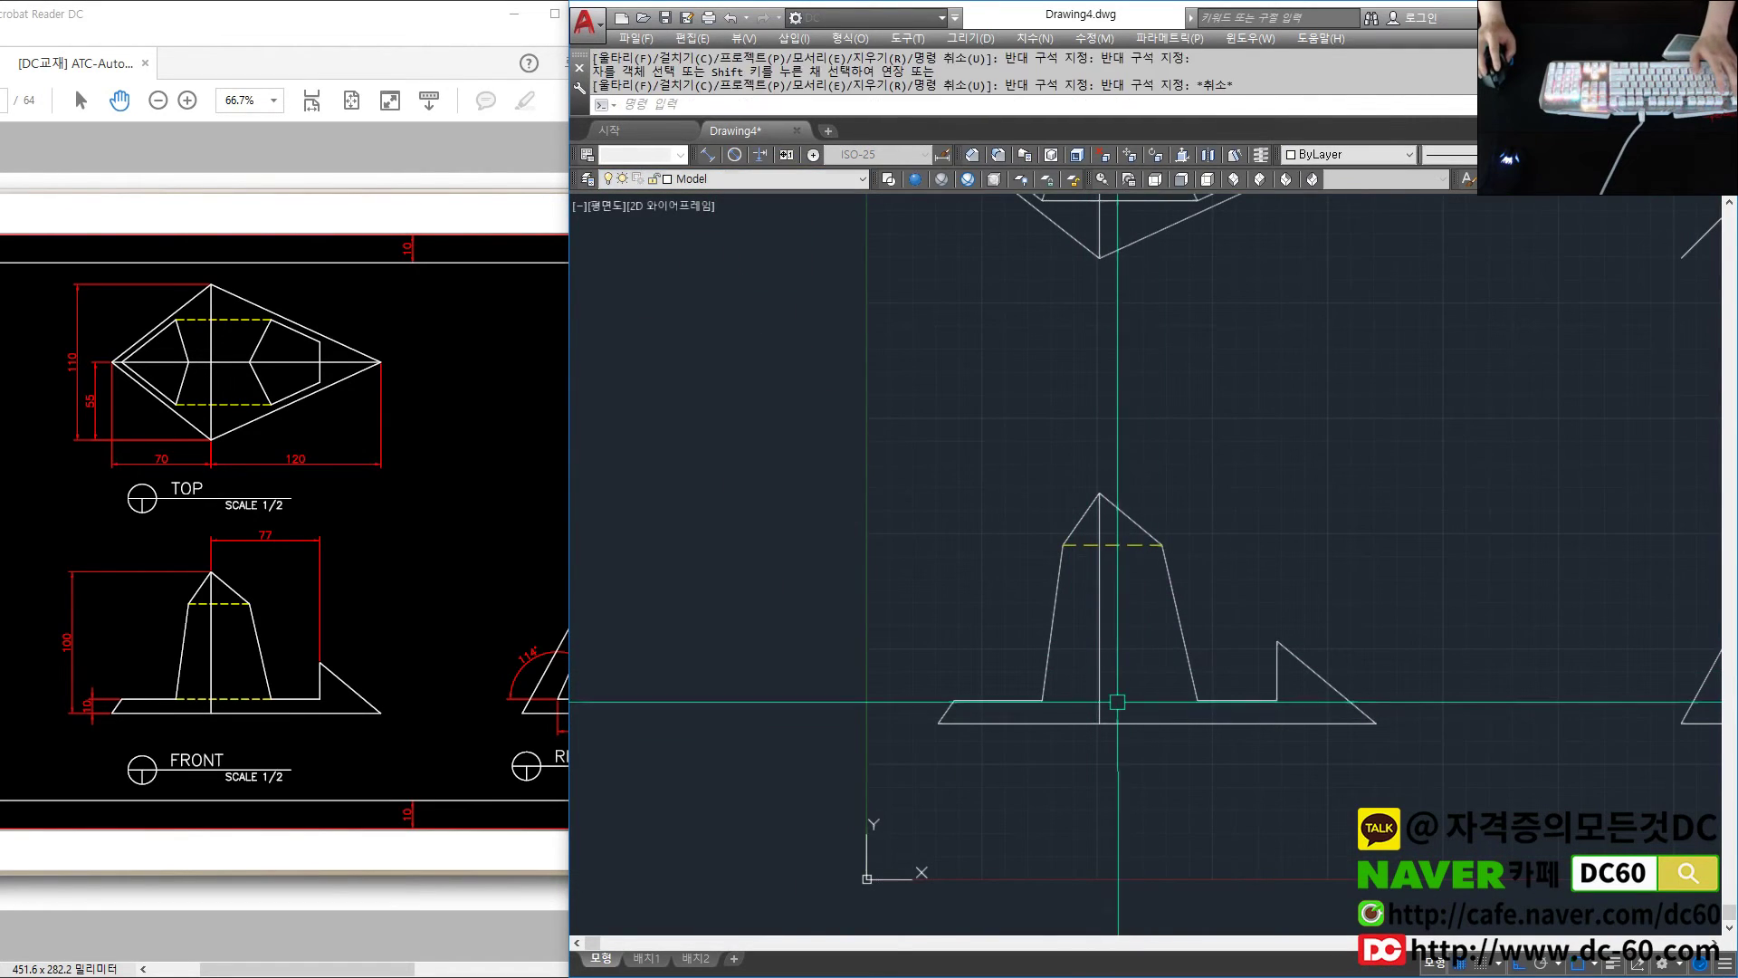
left_click(1197, 700)
left_click(1043, 700)
key("Escape")
Match the dashed Hidden style onto the top view's inner horizontal edges
type("ma")
key("Return")
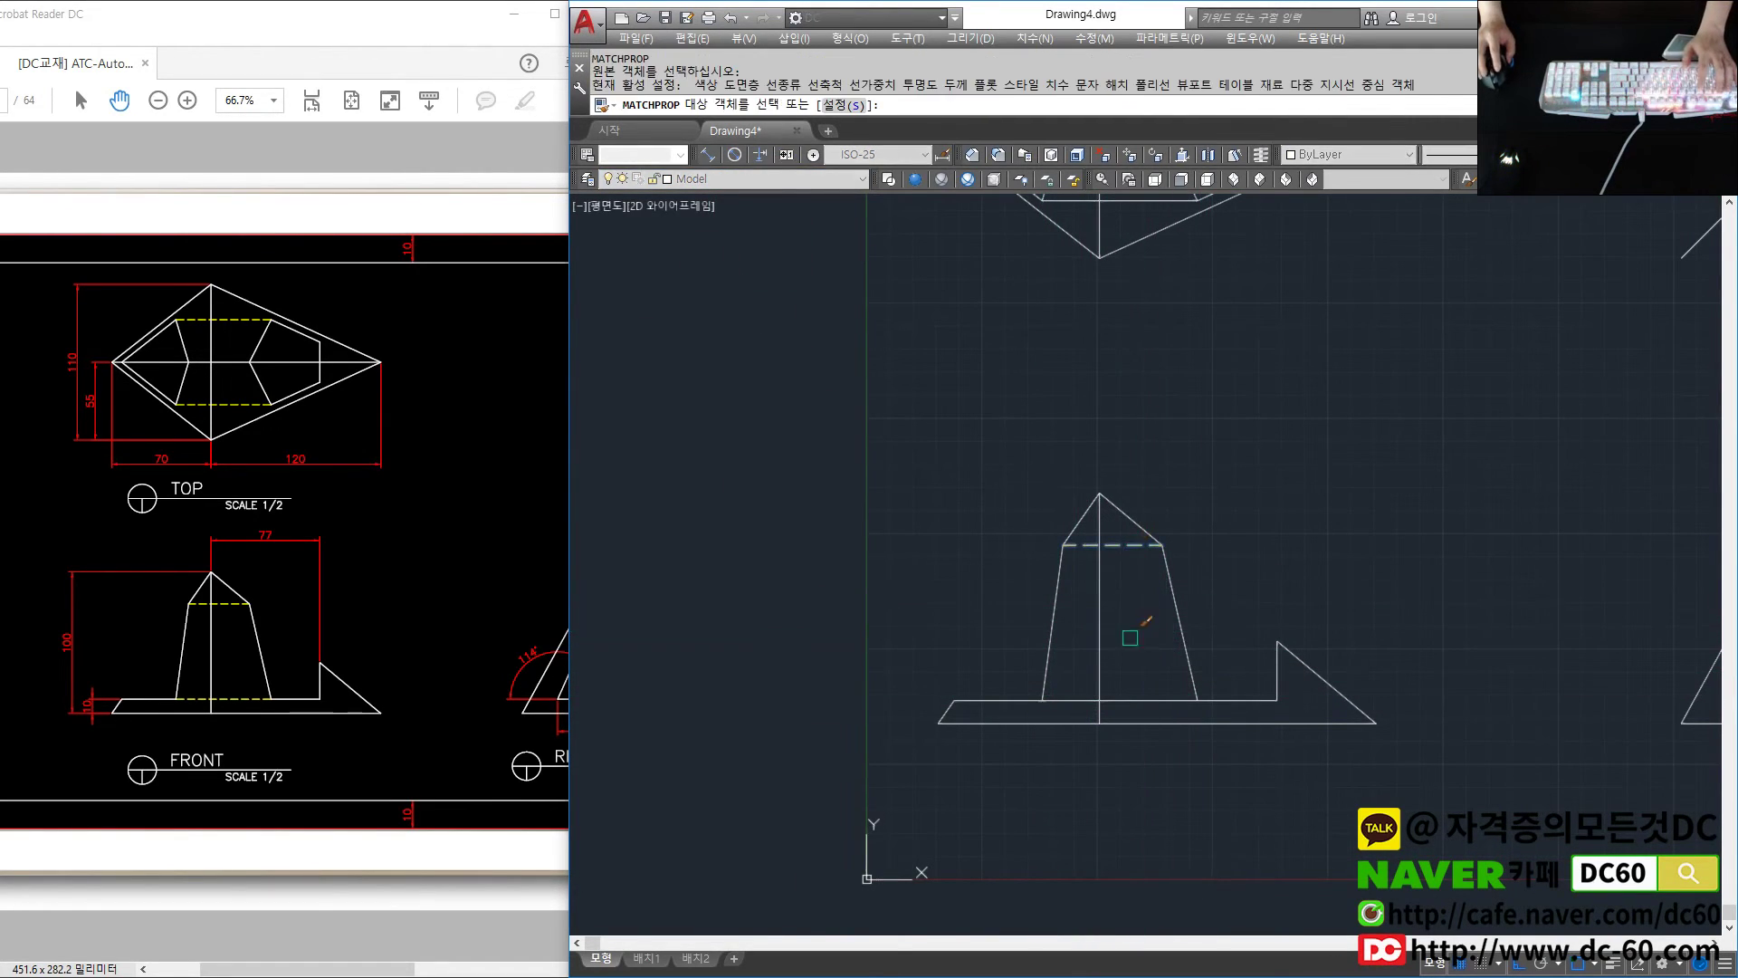
left_click(1126, 691)
key("Escape")
middle_click_drag(1120, 473, 1086, 795)
type("ma")
key("Return")
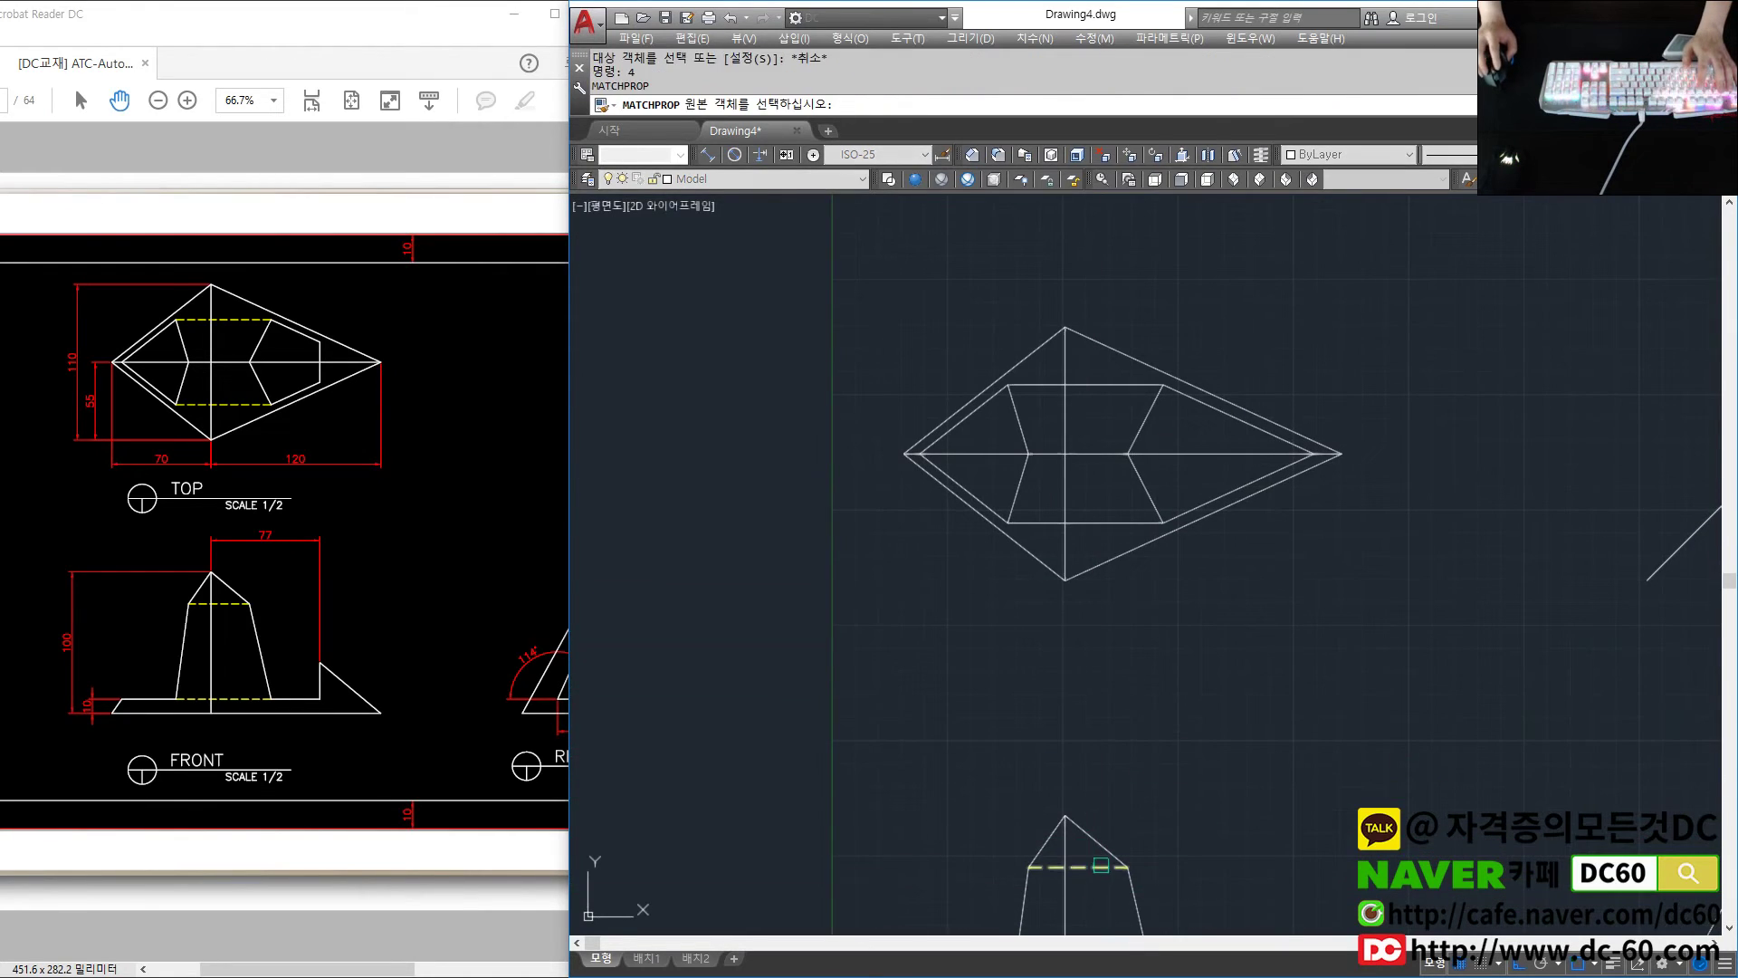
left_click(1097, 522)
left_click(1092, 386)
key("Escape")
Compare against the reference PDF, then reframe the drawing to show all three views
left_click(457, 485)
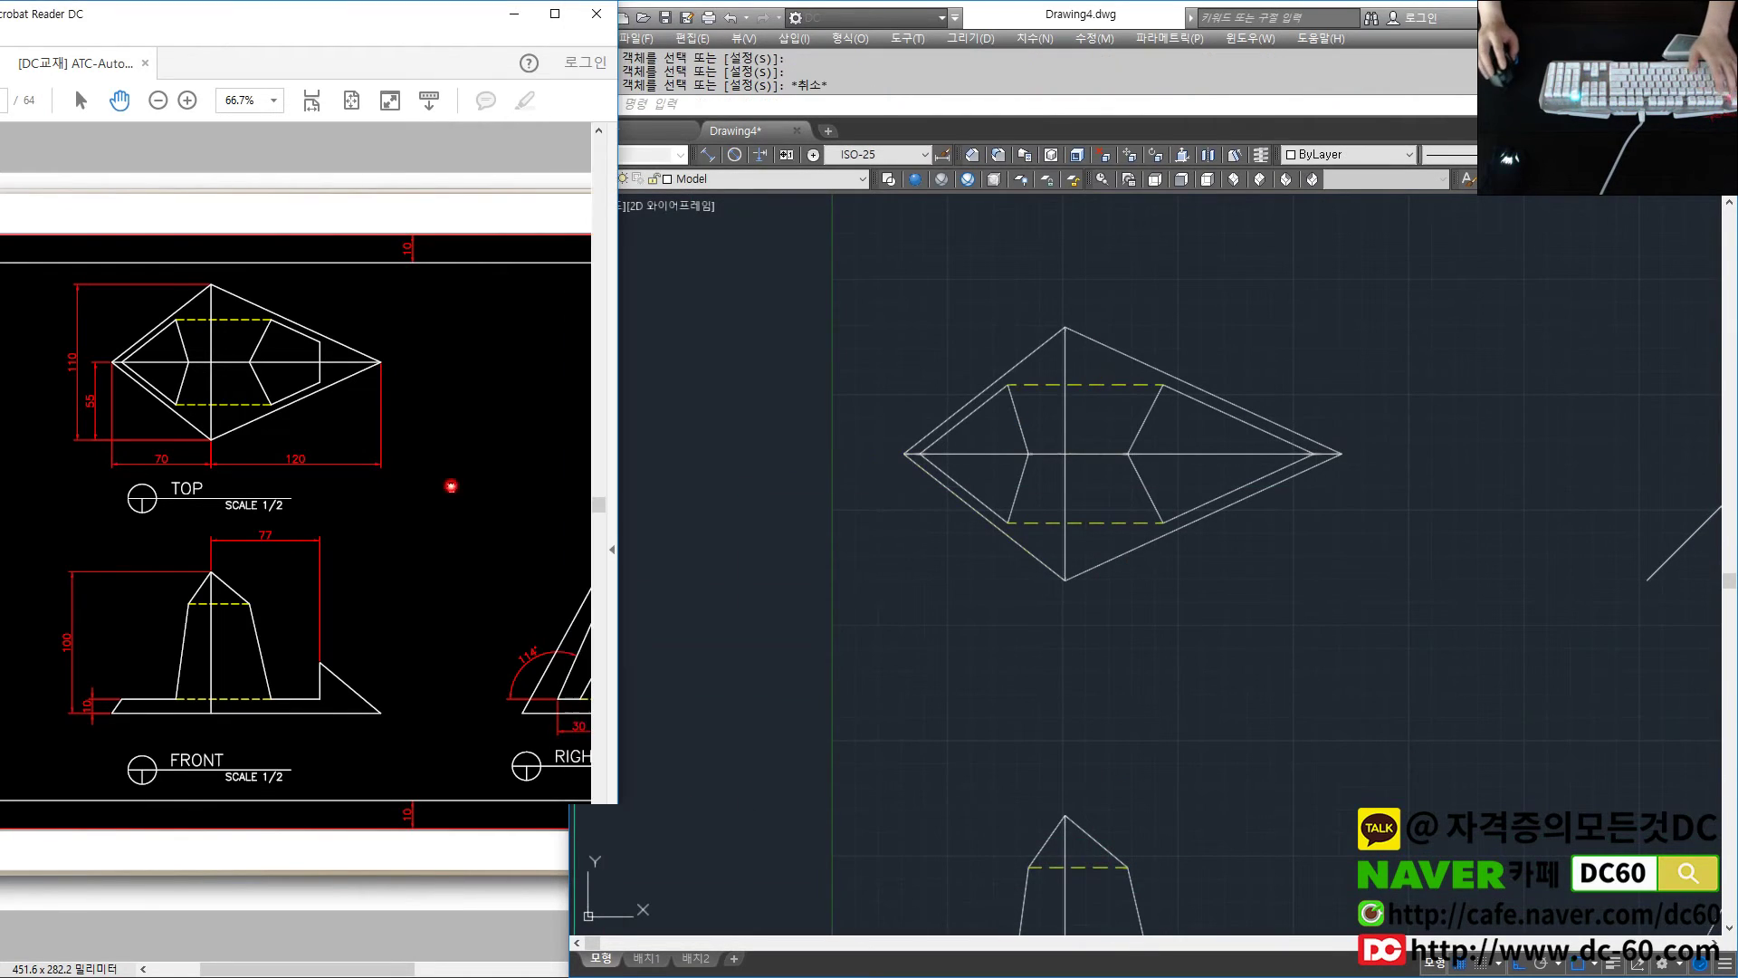
scroll(457, 483, "down", 1, "ctrl")
left_click_drag(391, 525, 366, 524)
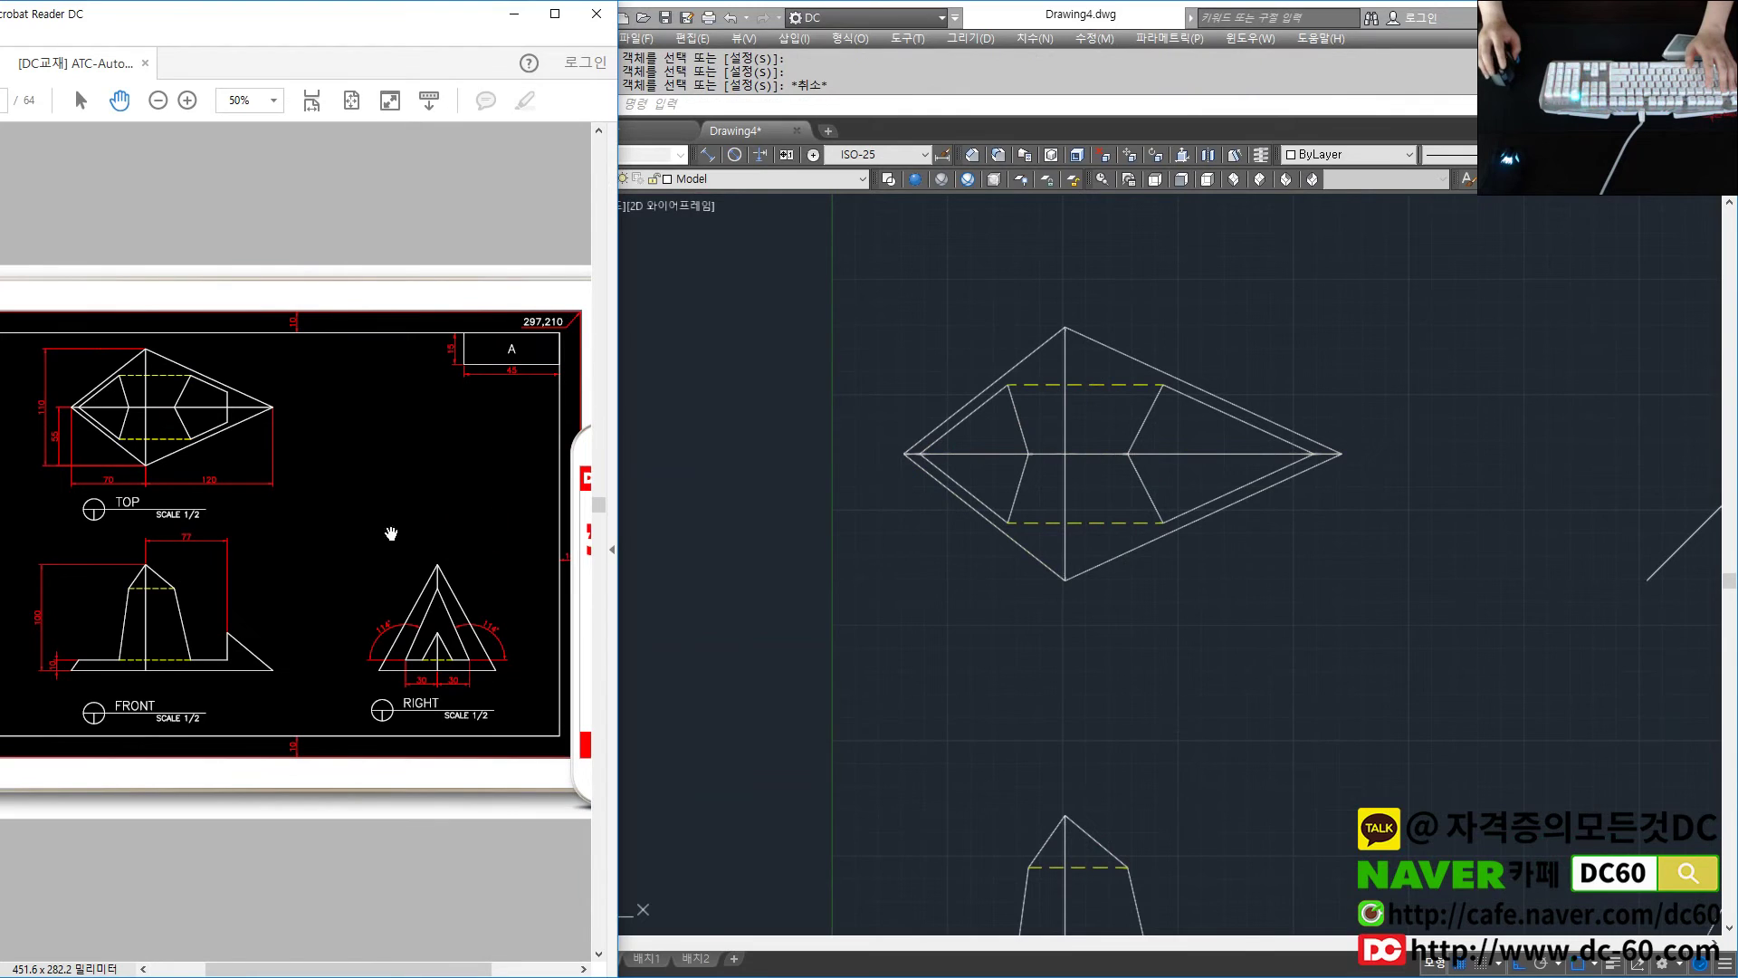
left_click(1268, 748)
middle_click_drag(1268, 749, 1210, 697)
scroll(1210, 594, "up", 3)
type("r")
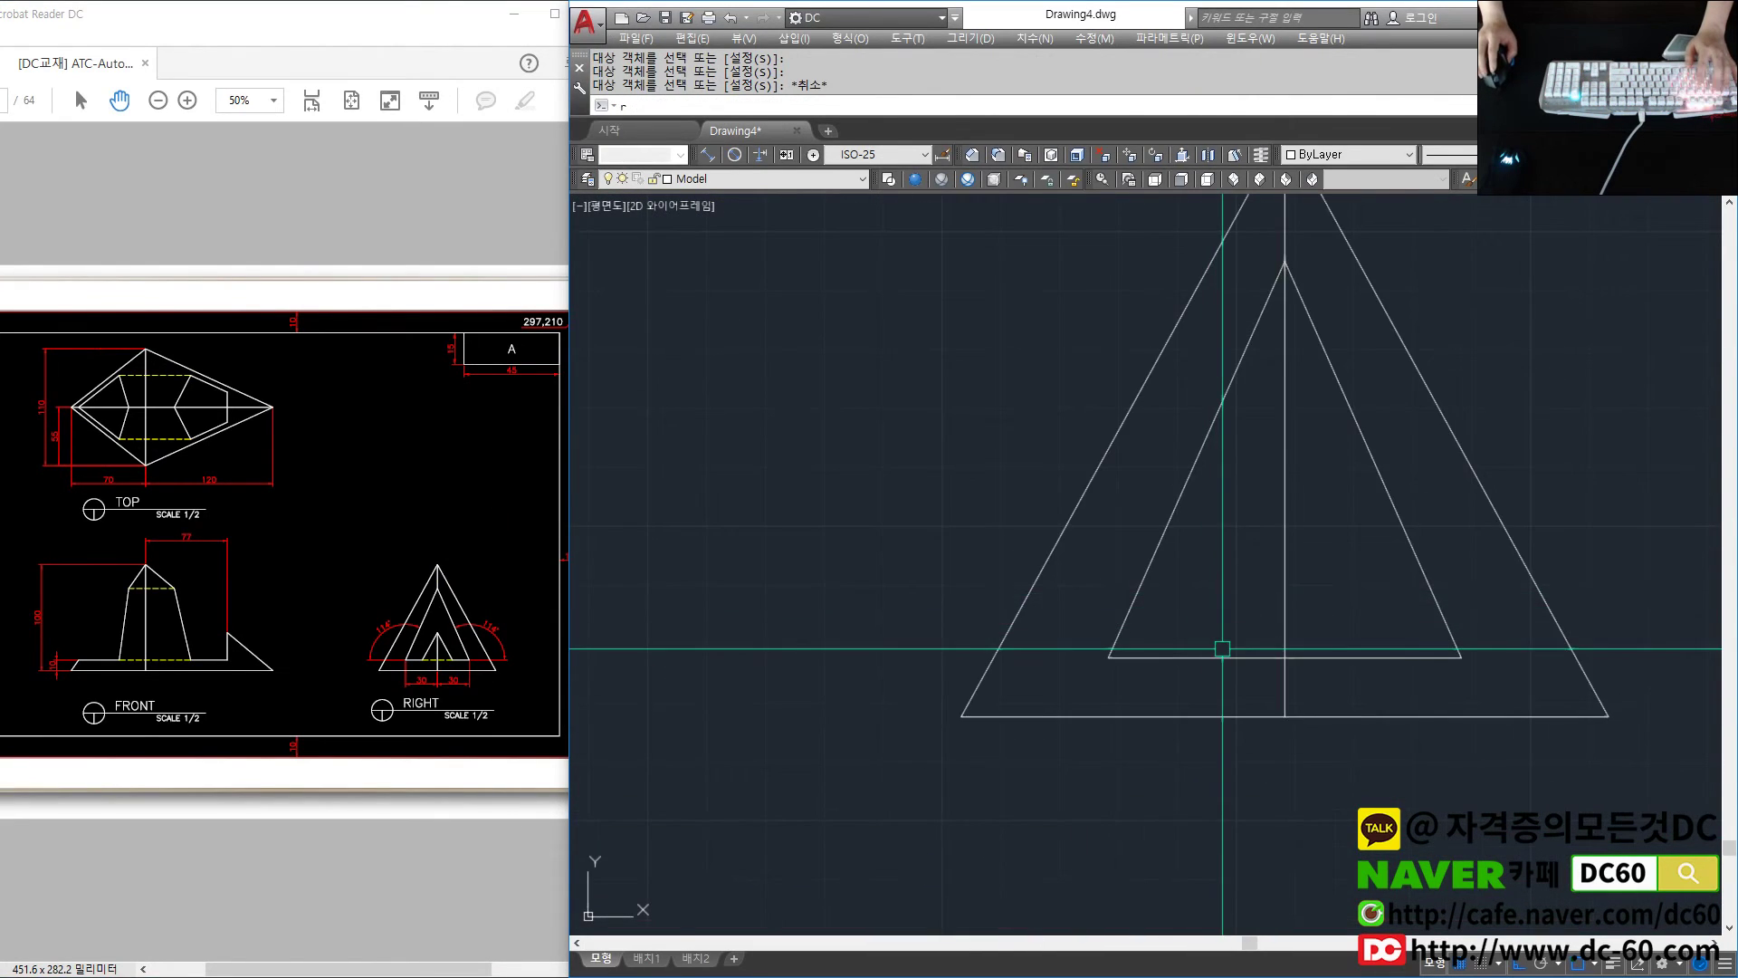
key("Escape")
scroll(1222, 649, "down", 5)
middle_click_drag(1055, 470, 1055, 561)
Start a sharp-corner fillet on the top view's right tip
type("l")
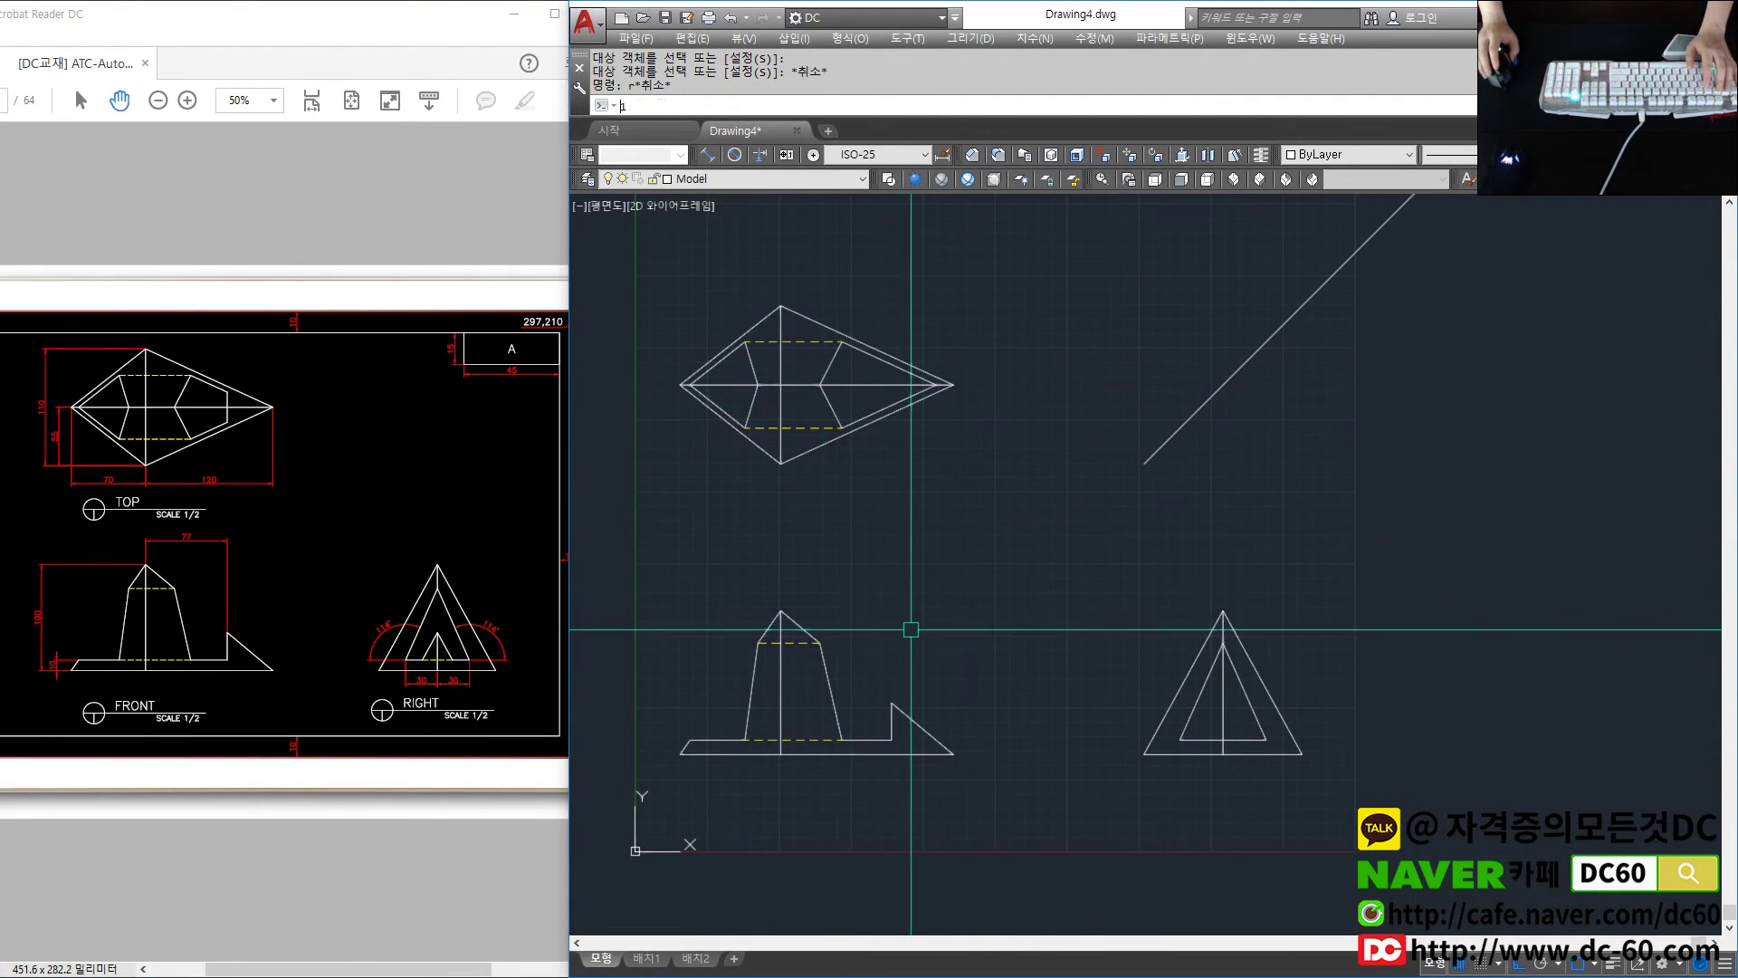
type("f")
key("Return")
scroll(895, 350, "up", 4)
Join the top view's right tip edges into a square corner
left_click(876, 397)
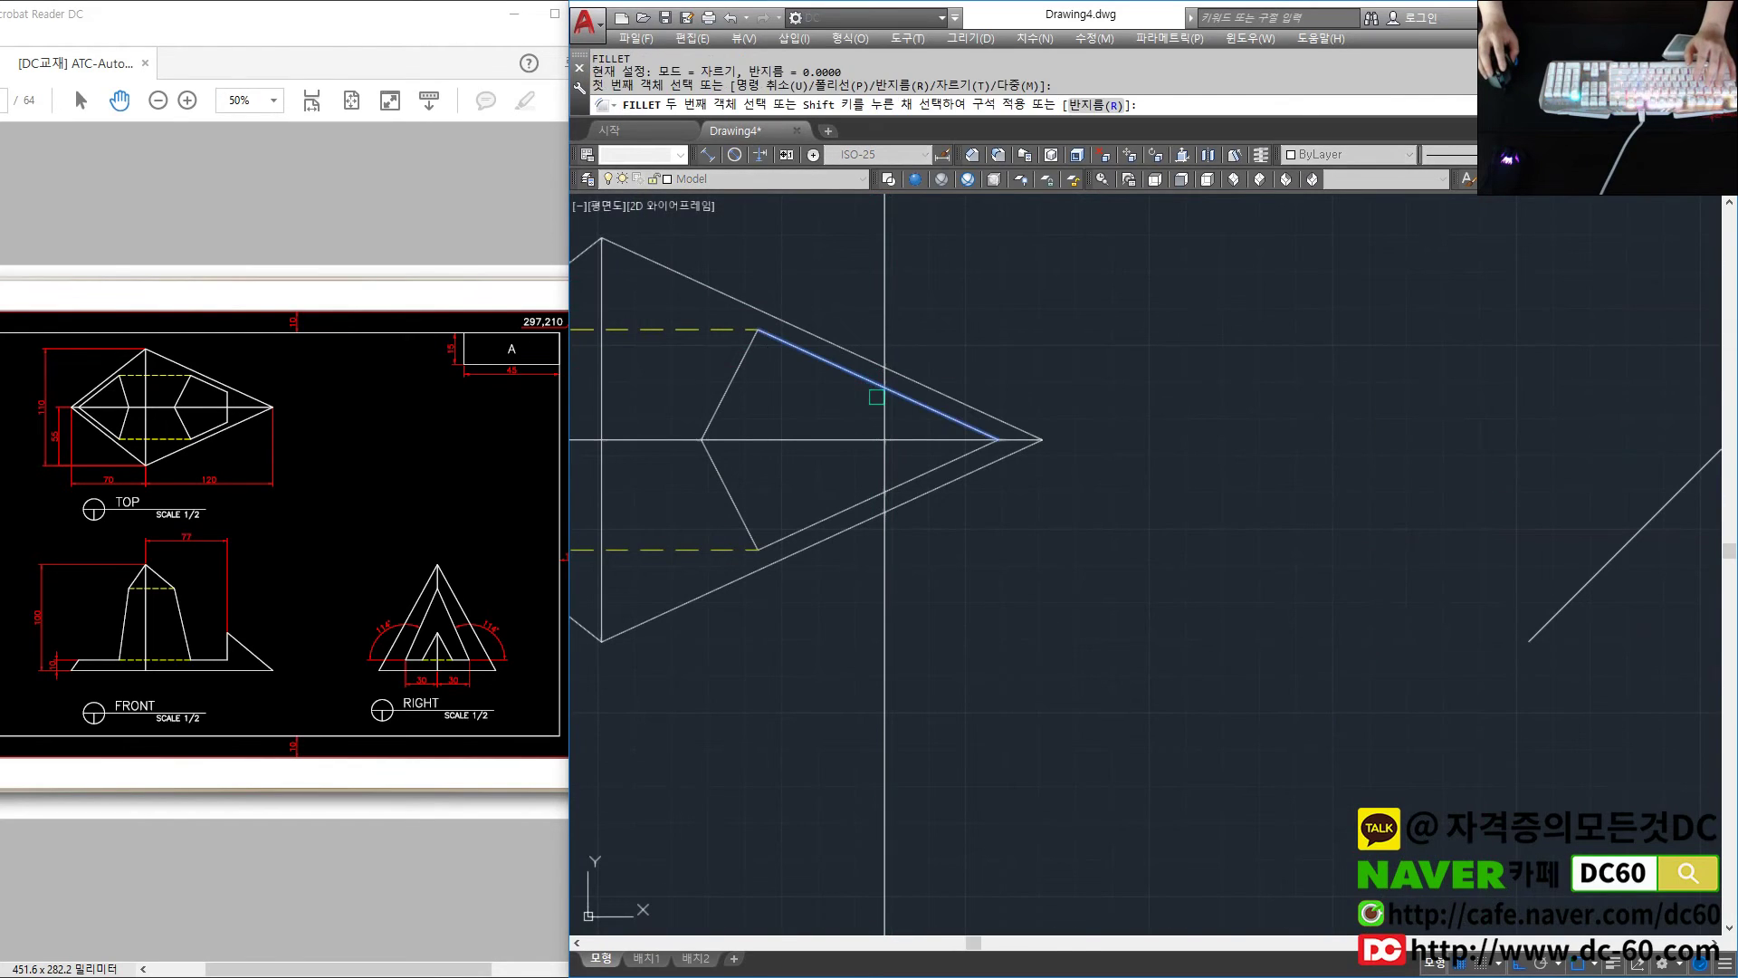
key("space")
left_click(854, 497)
key("Escape")
scroll(881, 497, "down", 3)
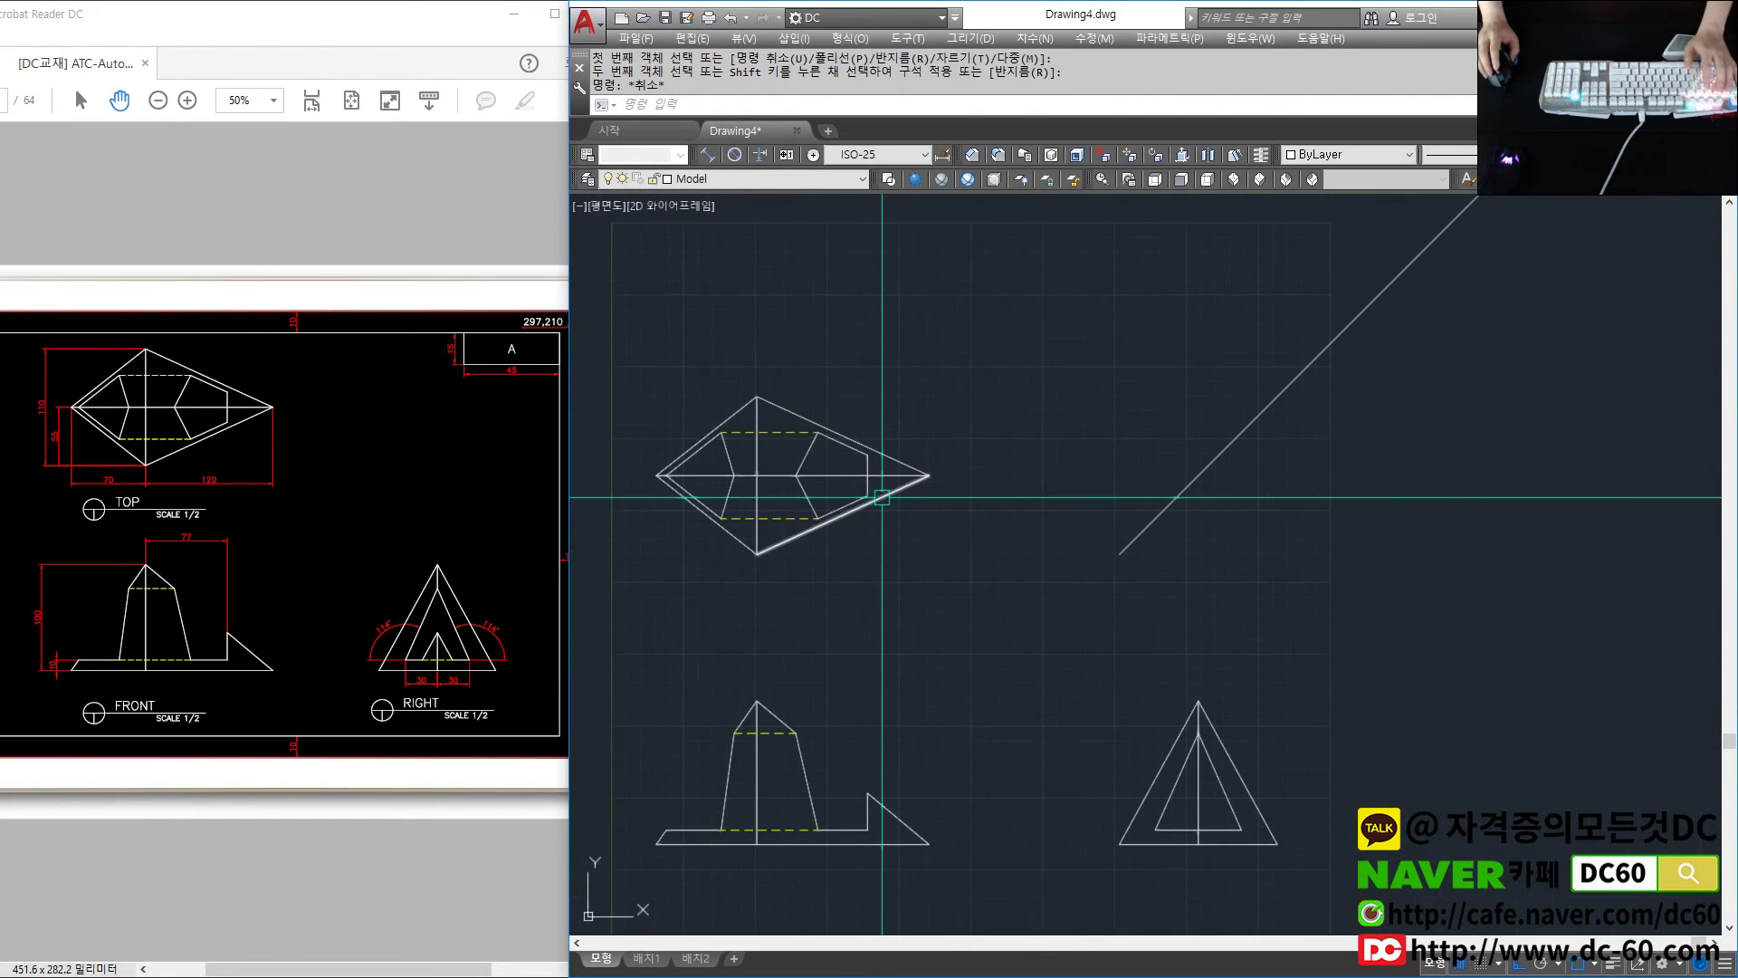
Draw two horizontal projection lines from the top view to the 45° line
key("l")
key("Return")
left_click(882, 497)
left_click(1349, 496)
key("space")
key("space")
left_click(867, 455)
left_click(1470, 455)
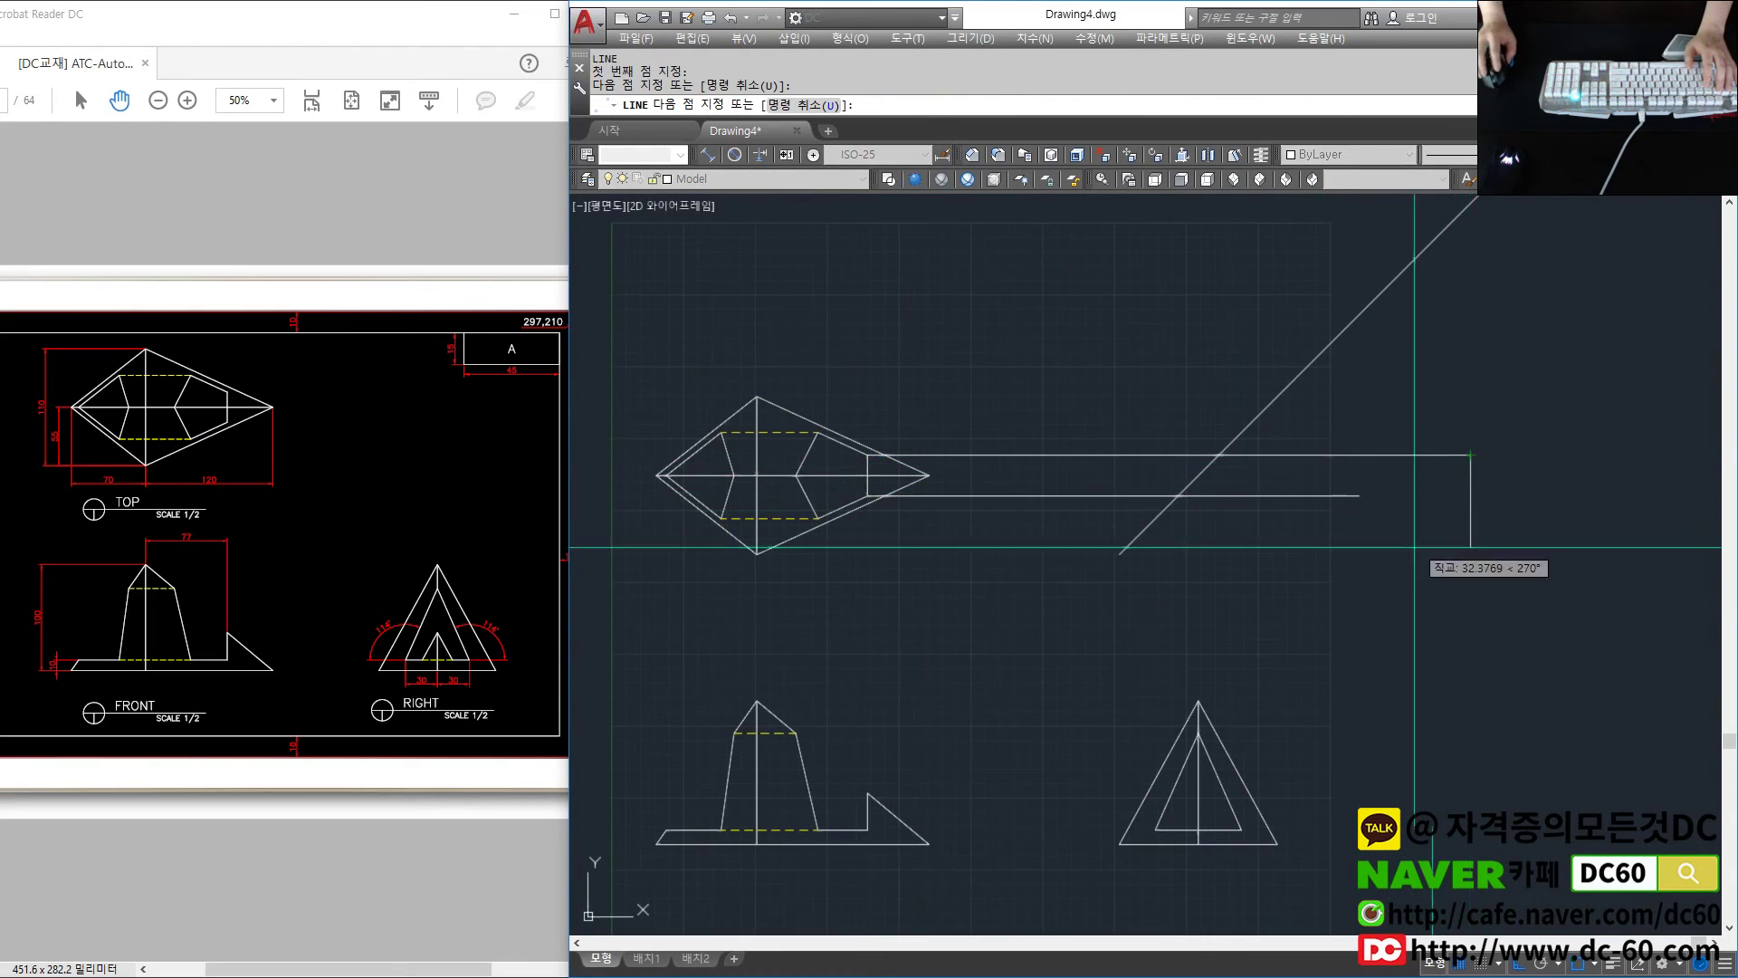
Drop two vertical projection lines from the 45° line through the right view
middle_click_drag(1414, 546, 1313, 420)
key("space")
key("space")
left_click(1071, 365)
left_click(1041, 801)
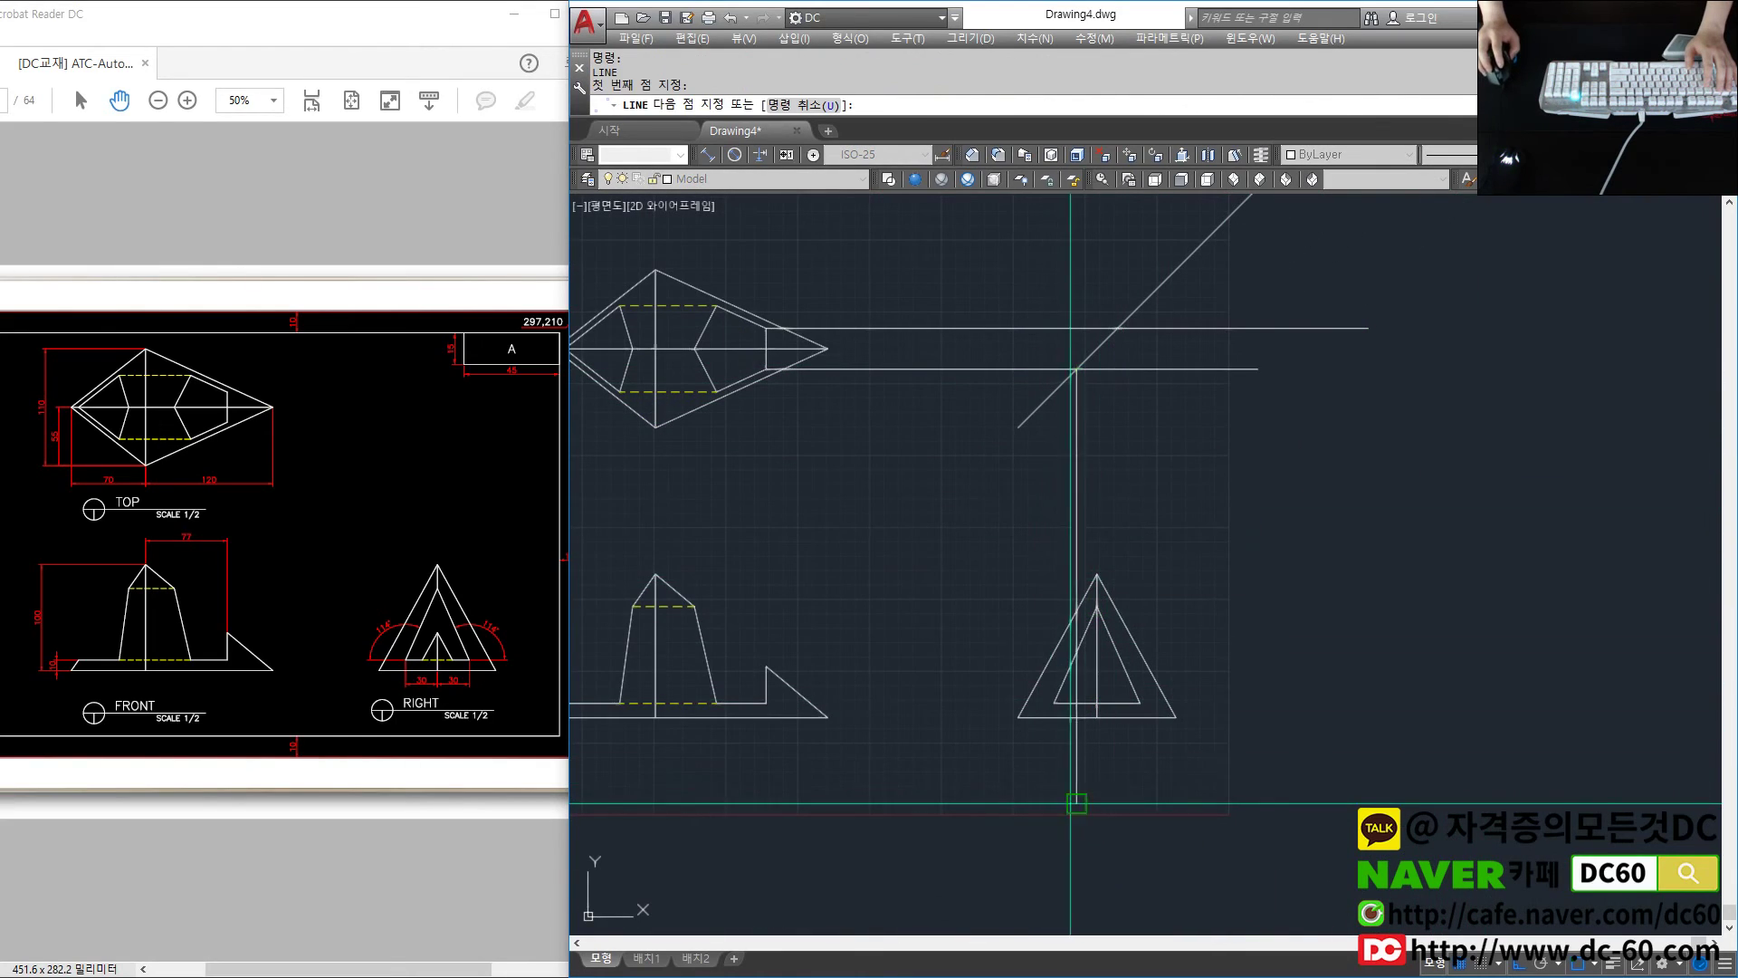
key("space")
key("space")
left_click(1117, 328)
left_click(1214, 810)
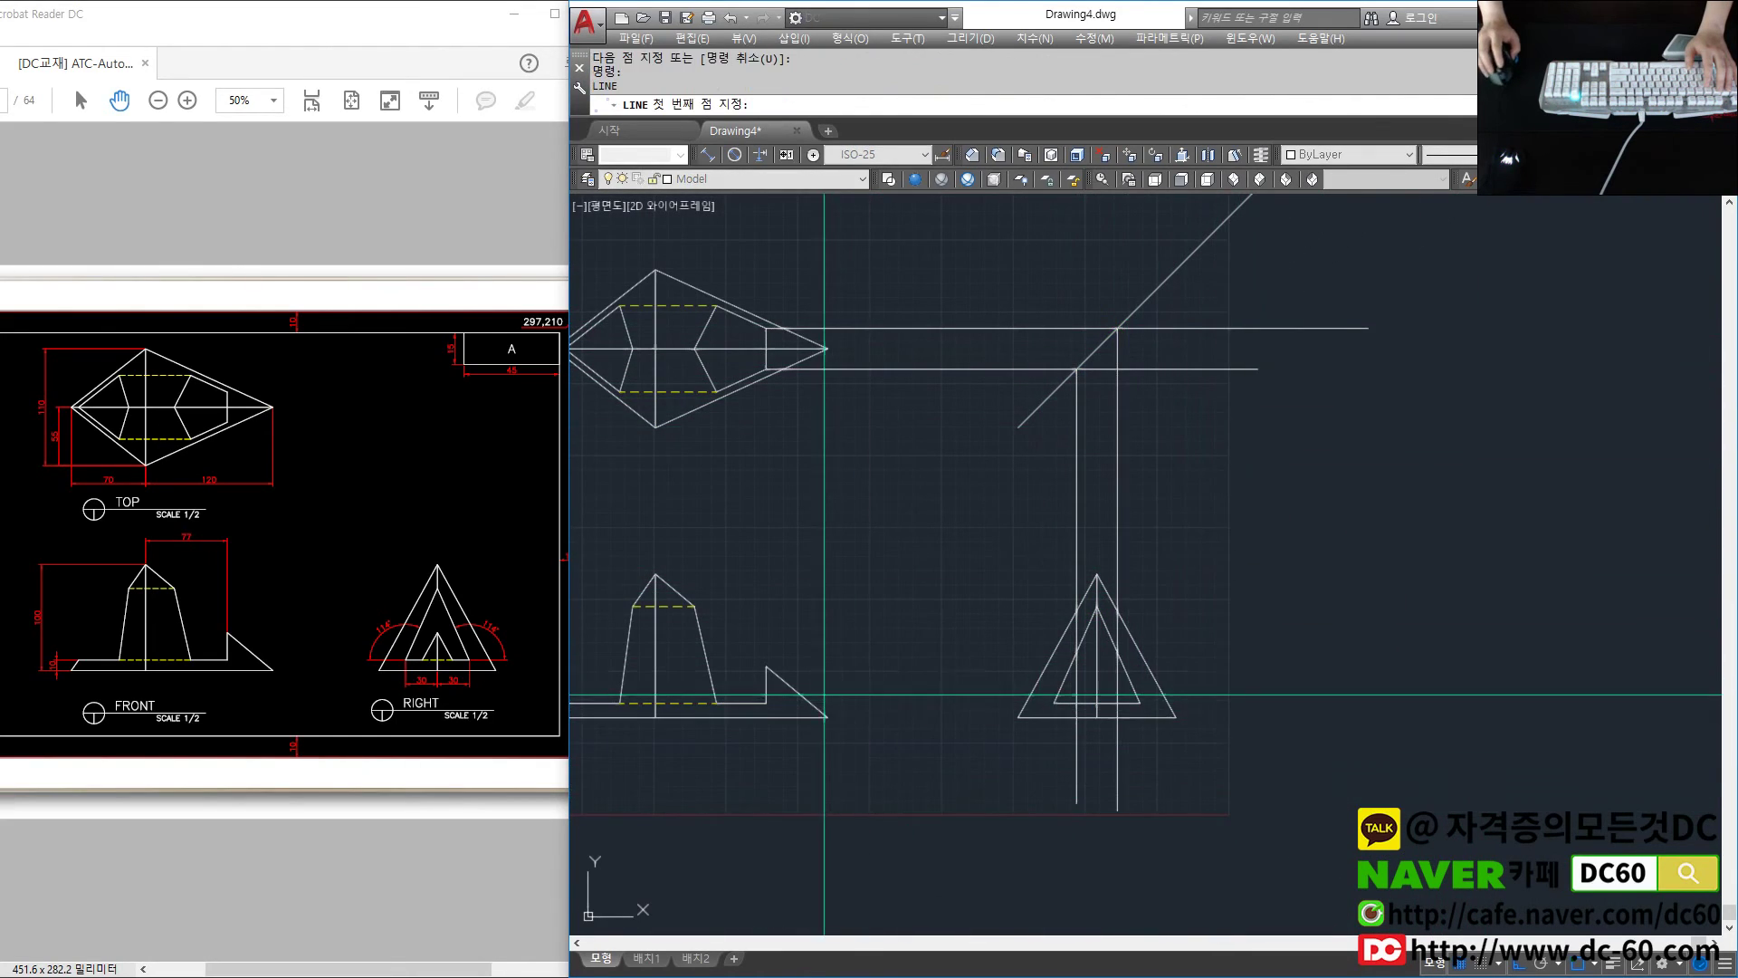
key("space")
Erase the leftover construction guide lines
scroll(1105, 717, "up", 4)
type("l")
key("Return")
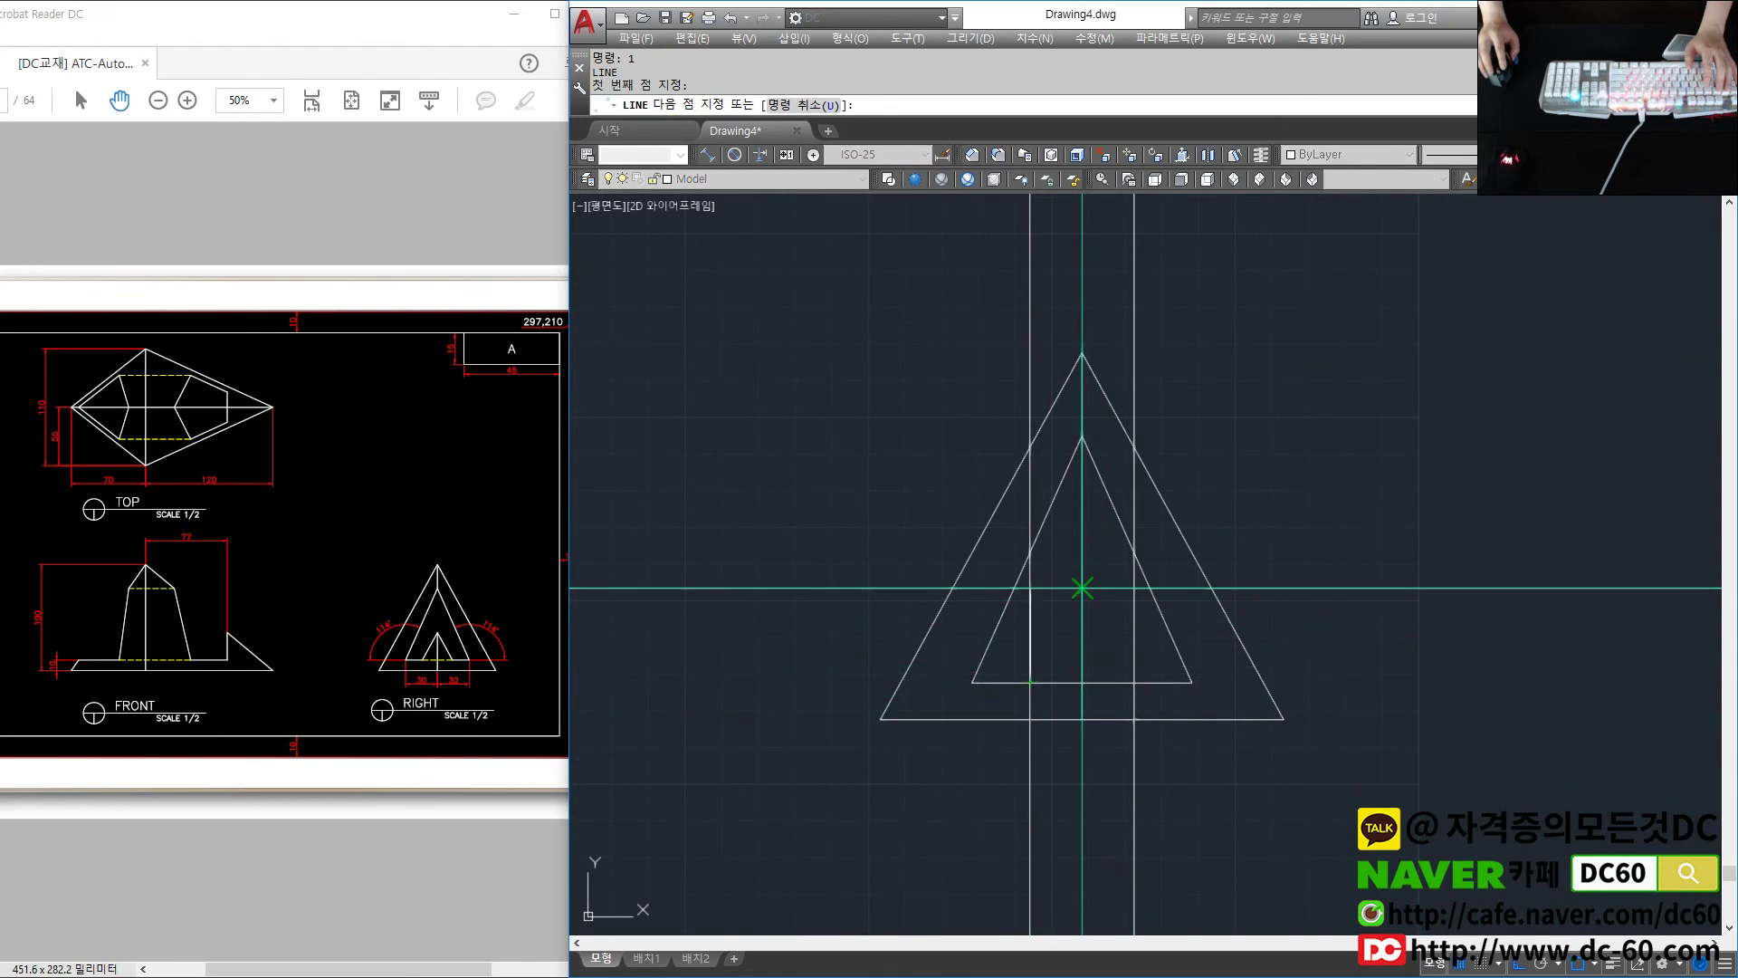
left_click(1081, 588)
key("Escape")
scroll(1134, 682, "down", 4)
type("e")
key("space")
left_click(999, 450)
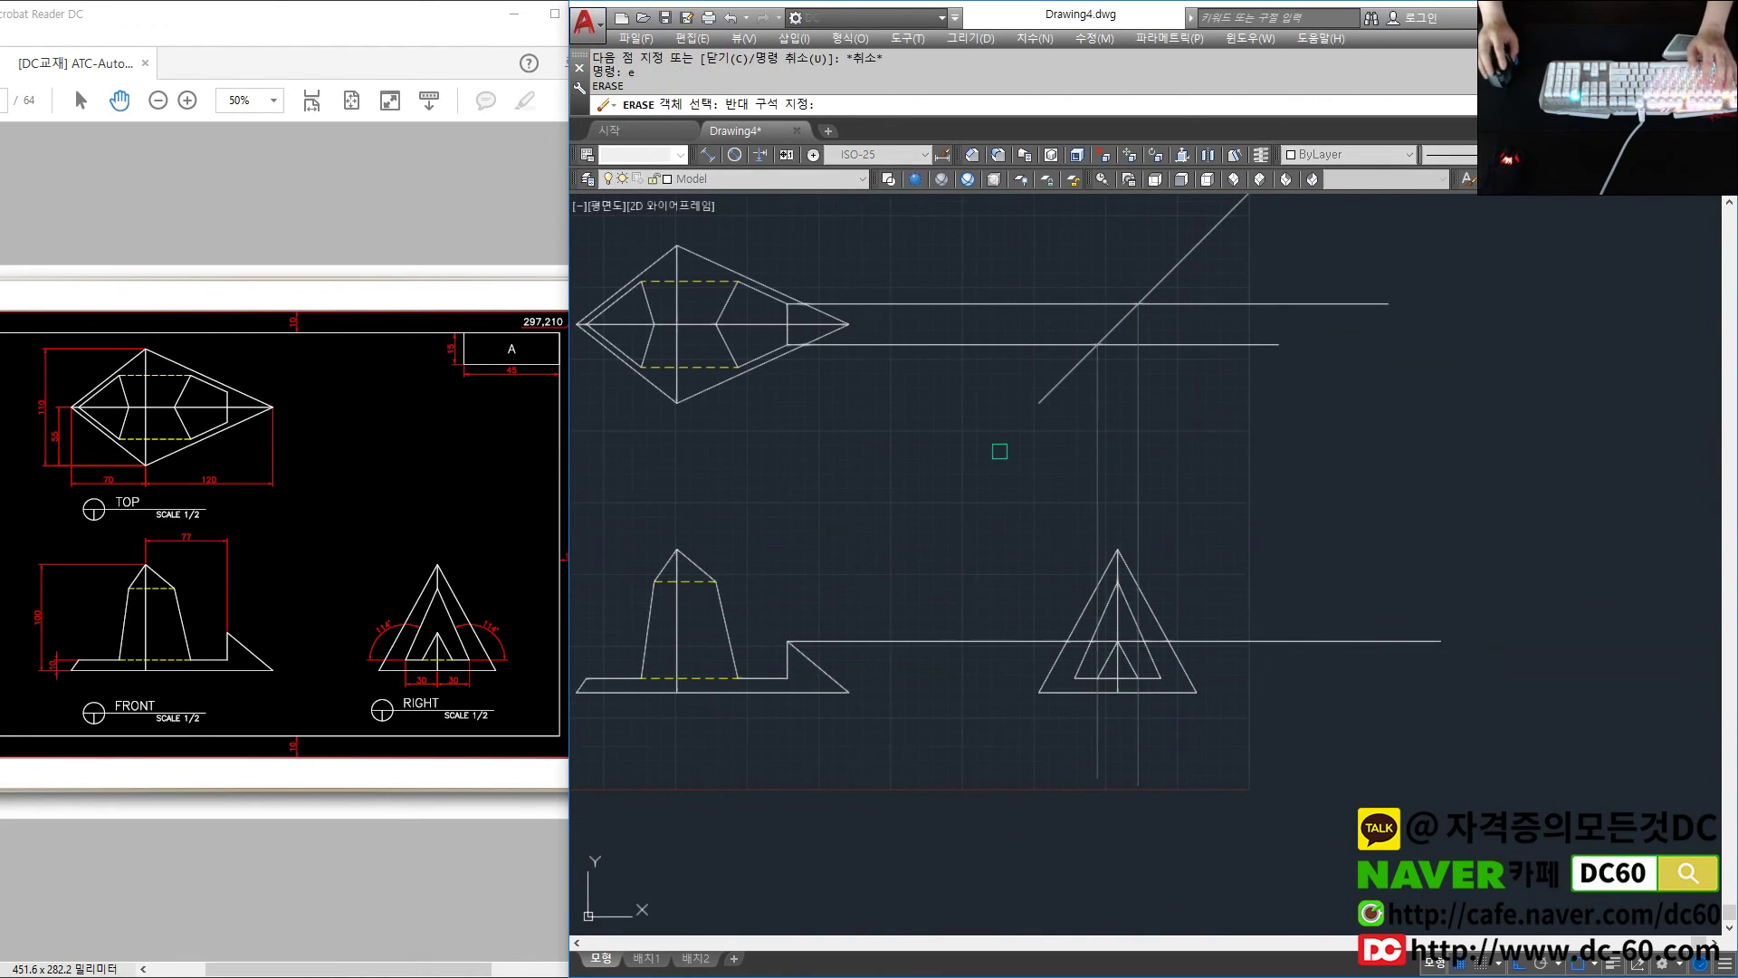
key("space")
Trim the excess from the inner triangle's base
scroll(1140, 643, "up", 6)
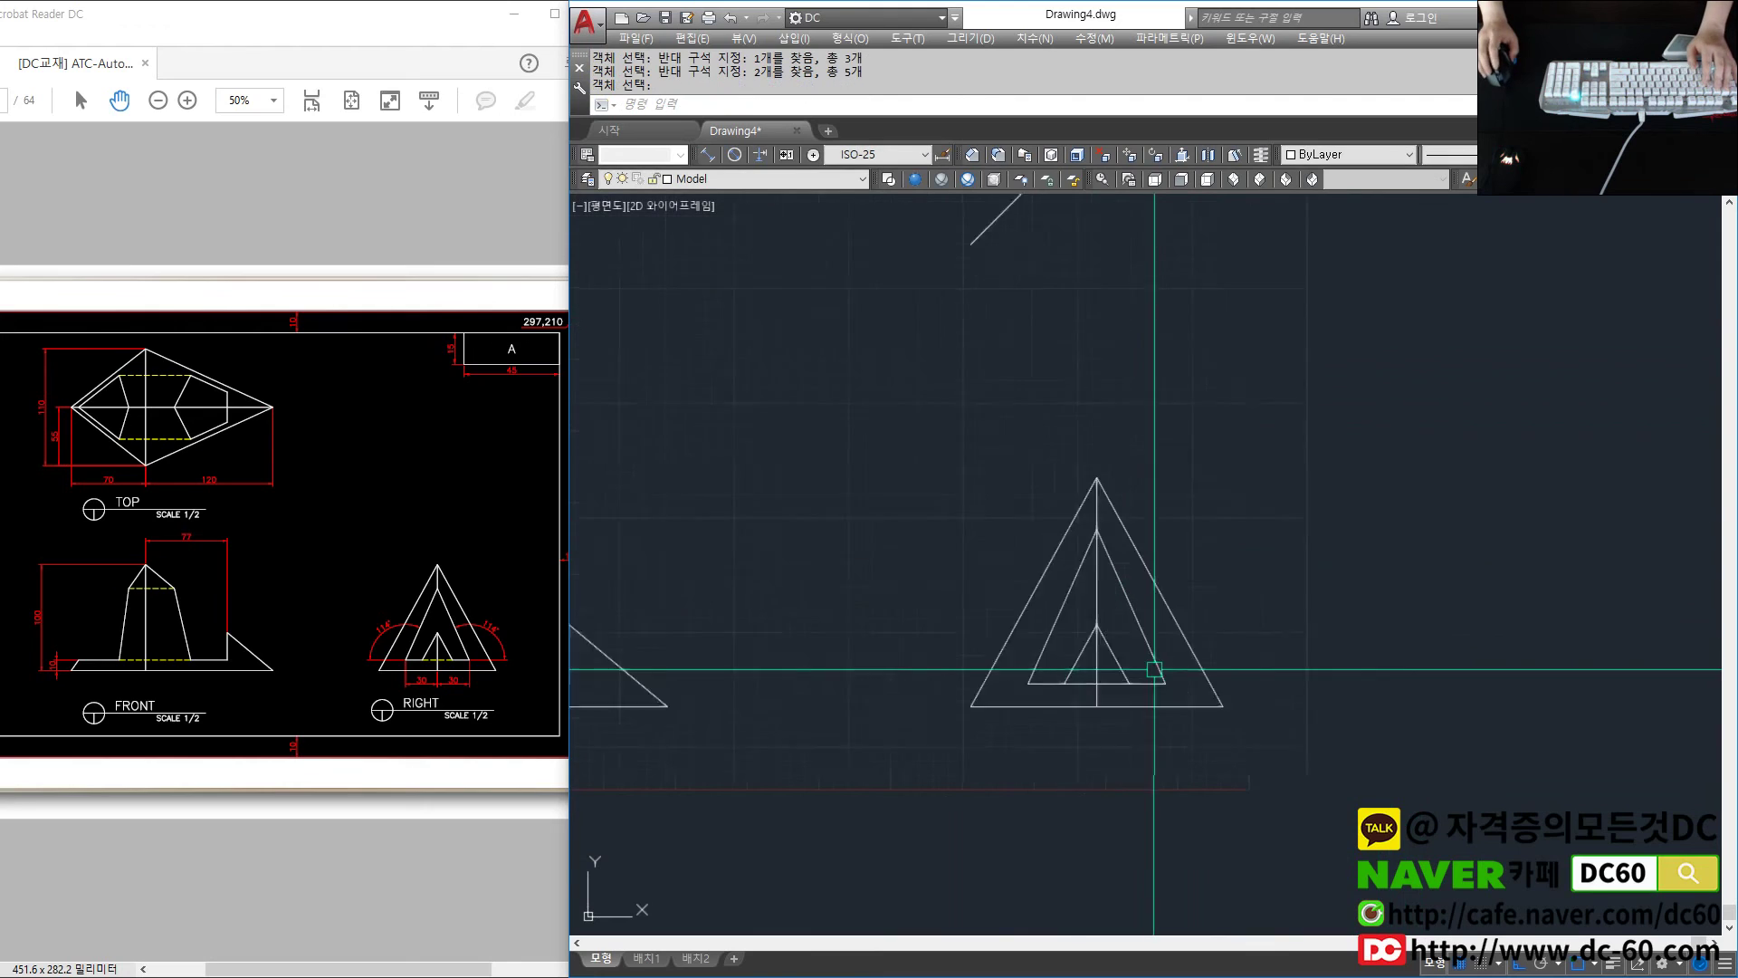
type("tr")
key("space")
key("space")
left_click(962, 707)
key("Escape")
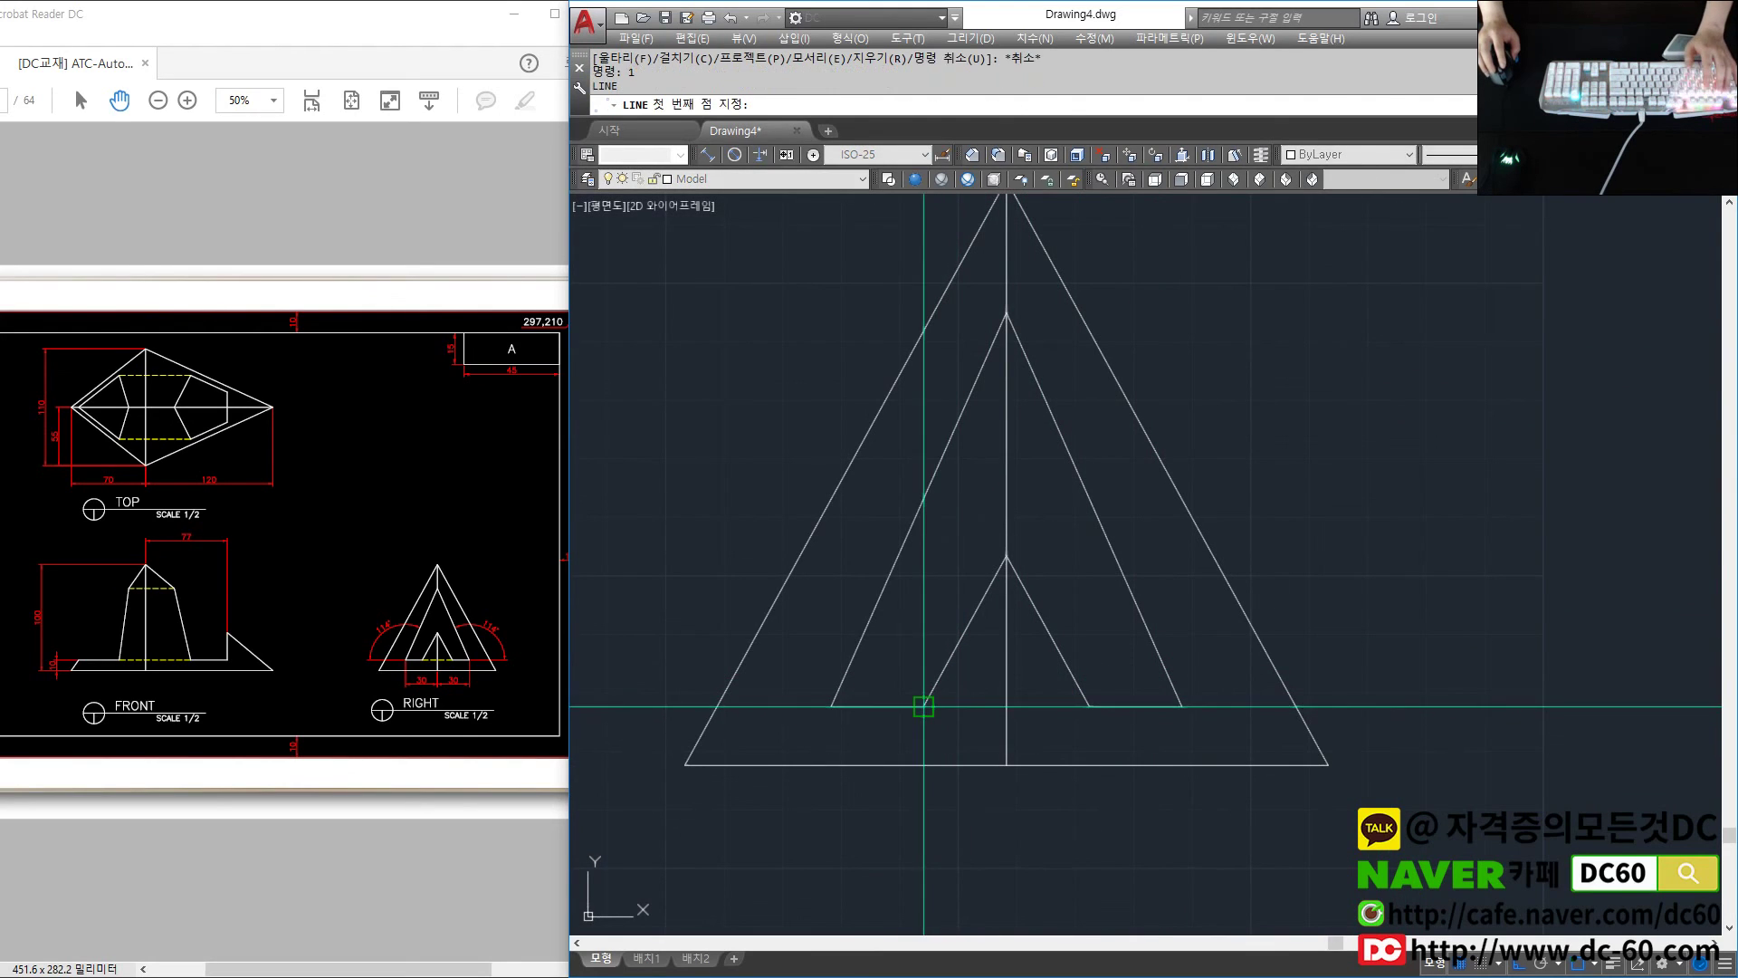
key("Escape")
scroll(1095, 712, "down", 4)
scroll(1095, 711, "down", 3)
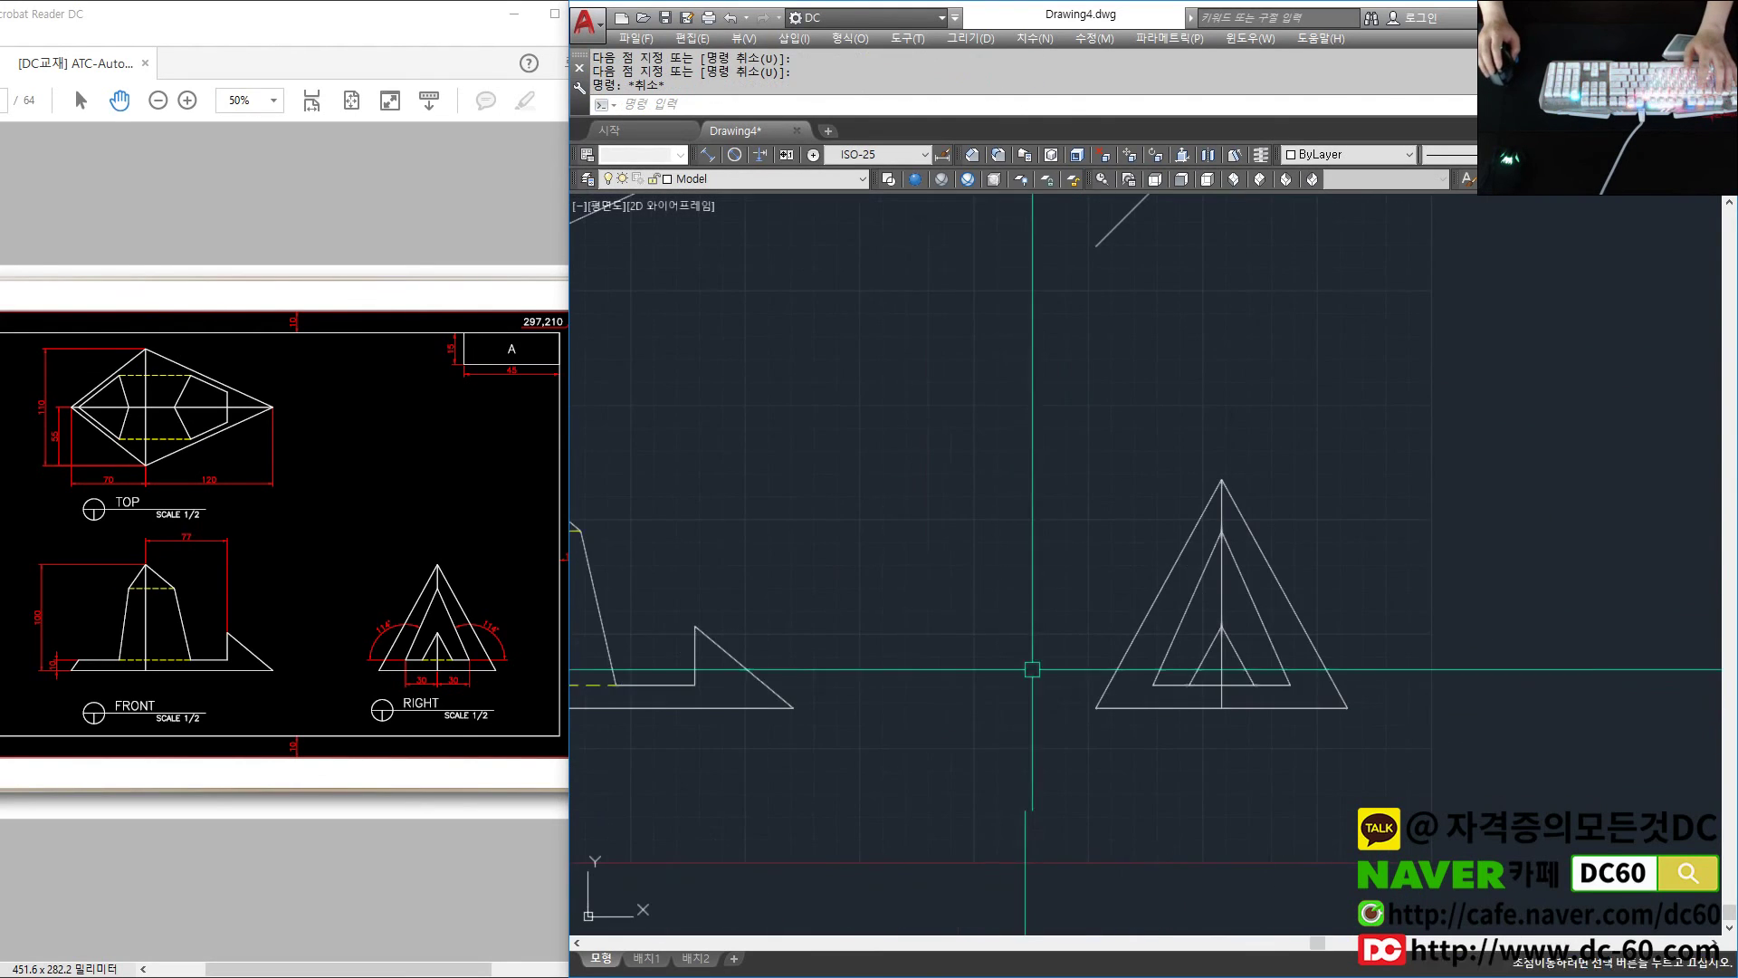
Make the small triangle's base a dashed hidden line and trim leftovers
type("4ma")
key("space")
scroll(1262, 692, "up", 5)
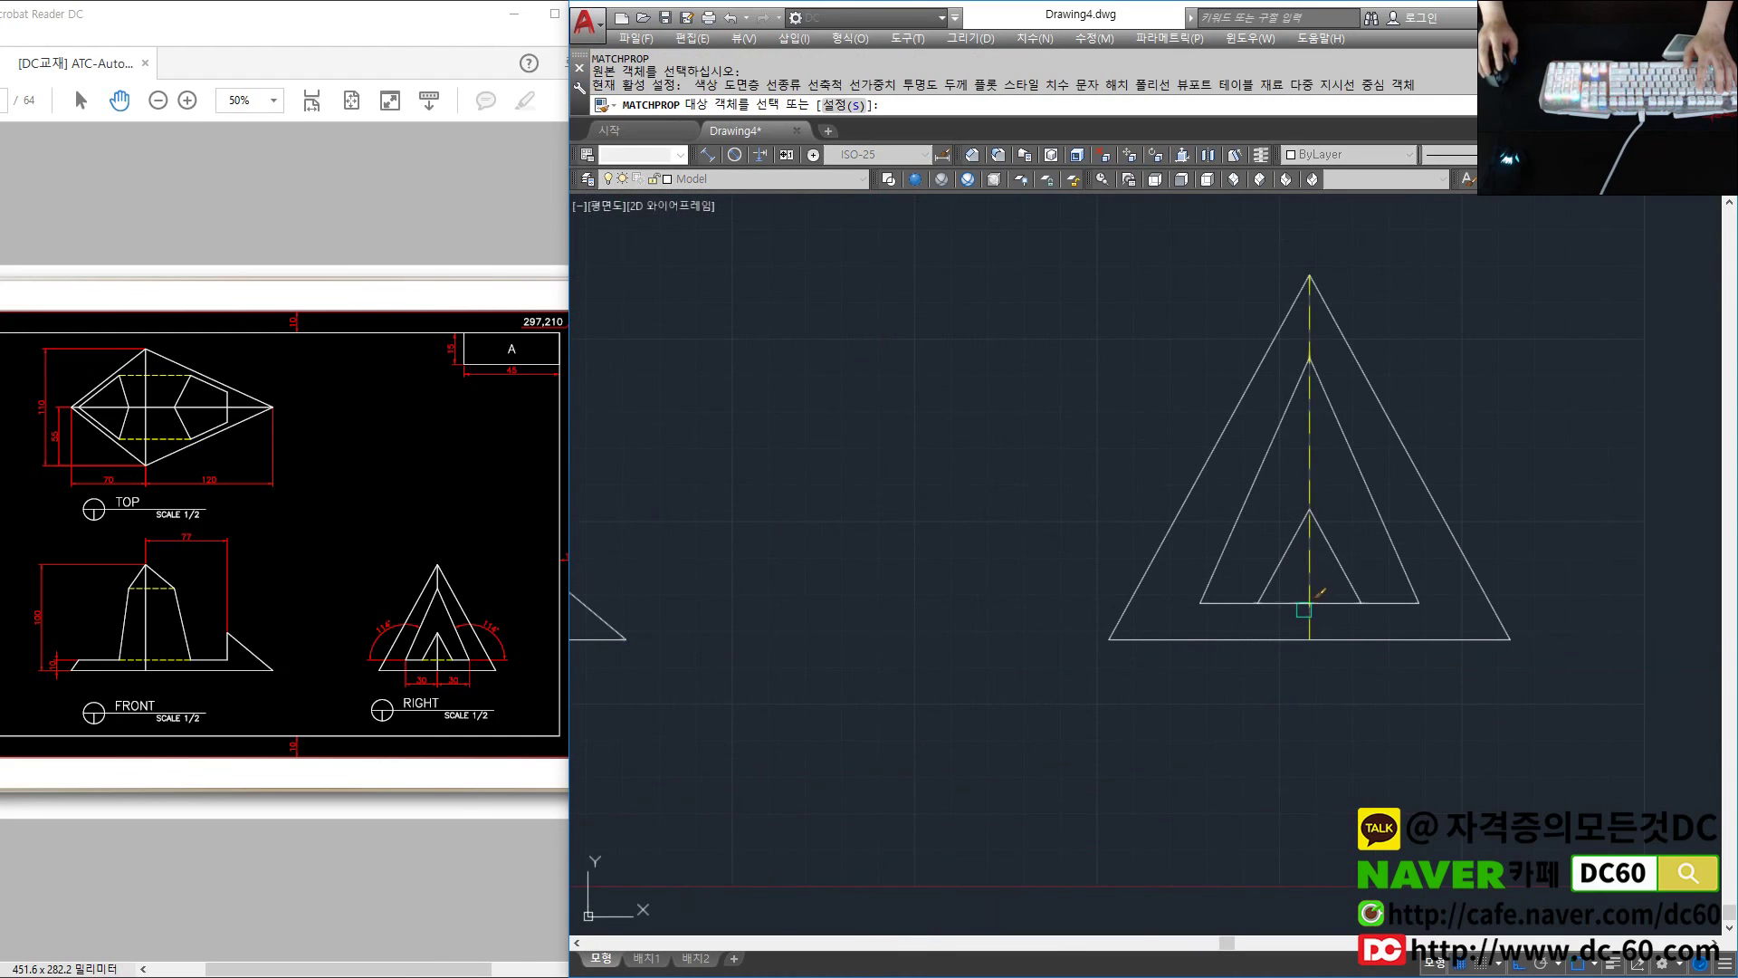
key("Escape")
type("tr")
key("space")
key("space")
scroll(1314, 456, "down", 2)
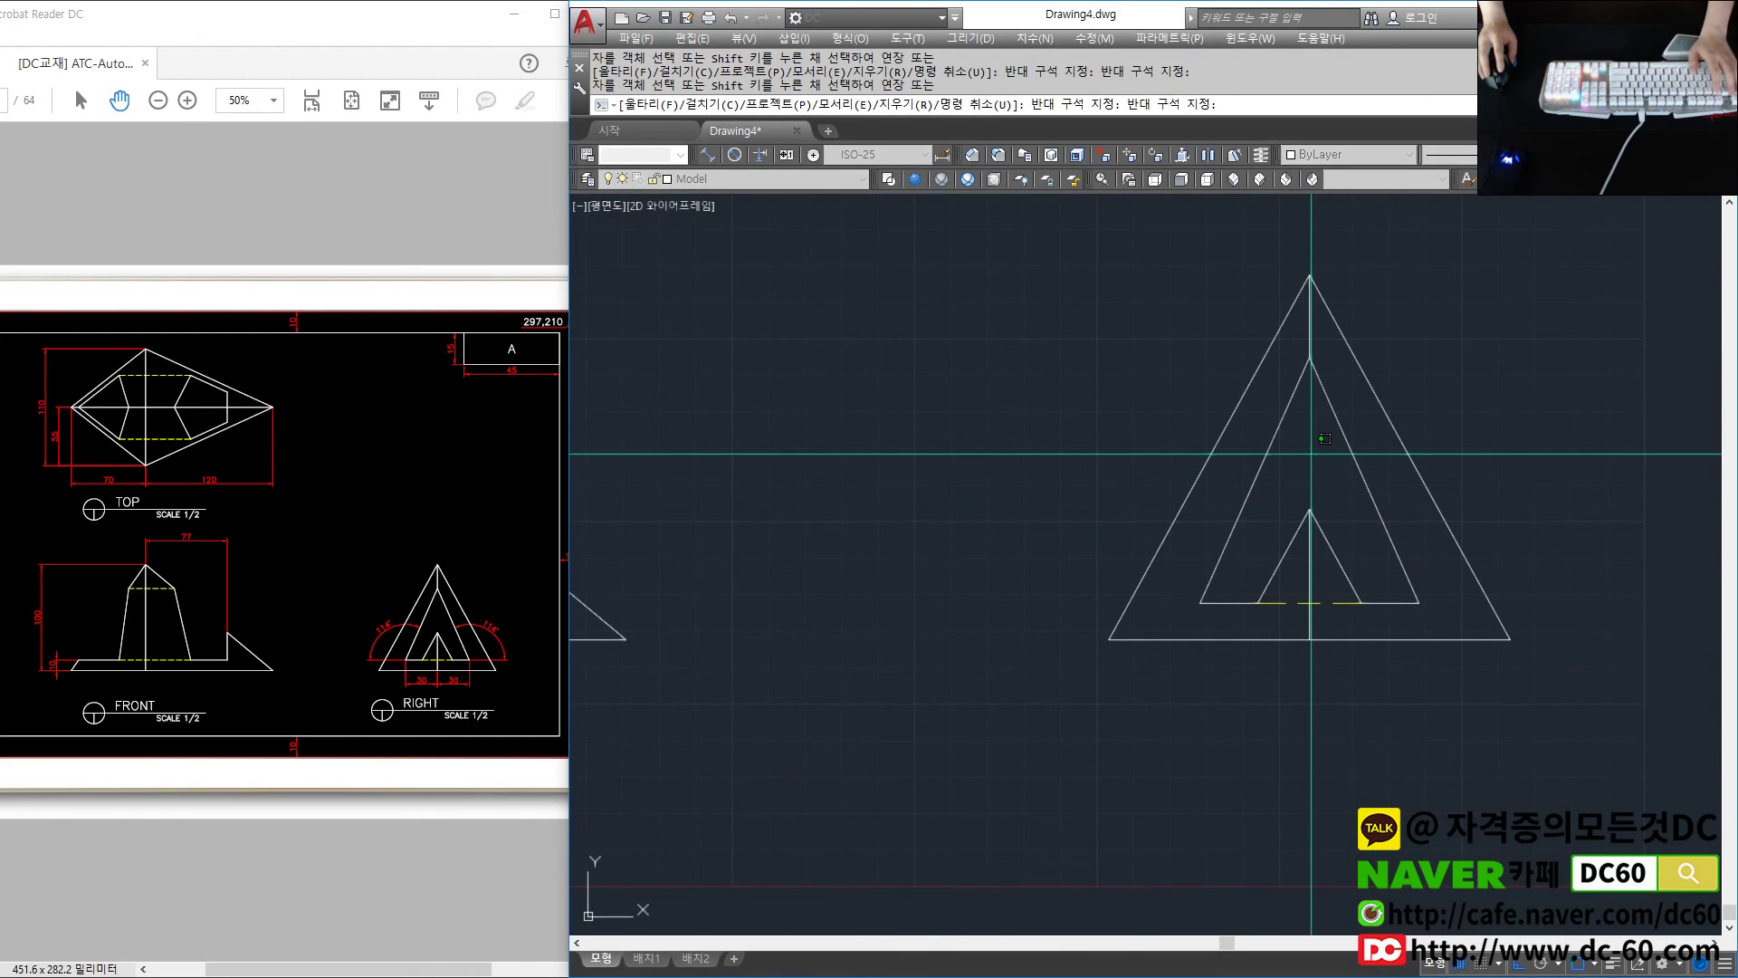
key("Escape")
scroll(1331, 462, "down", 3)
Zoom All to fit the three views on screen
type("z")
key("space")
type("a")
key("space")
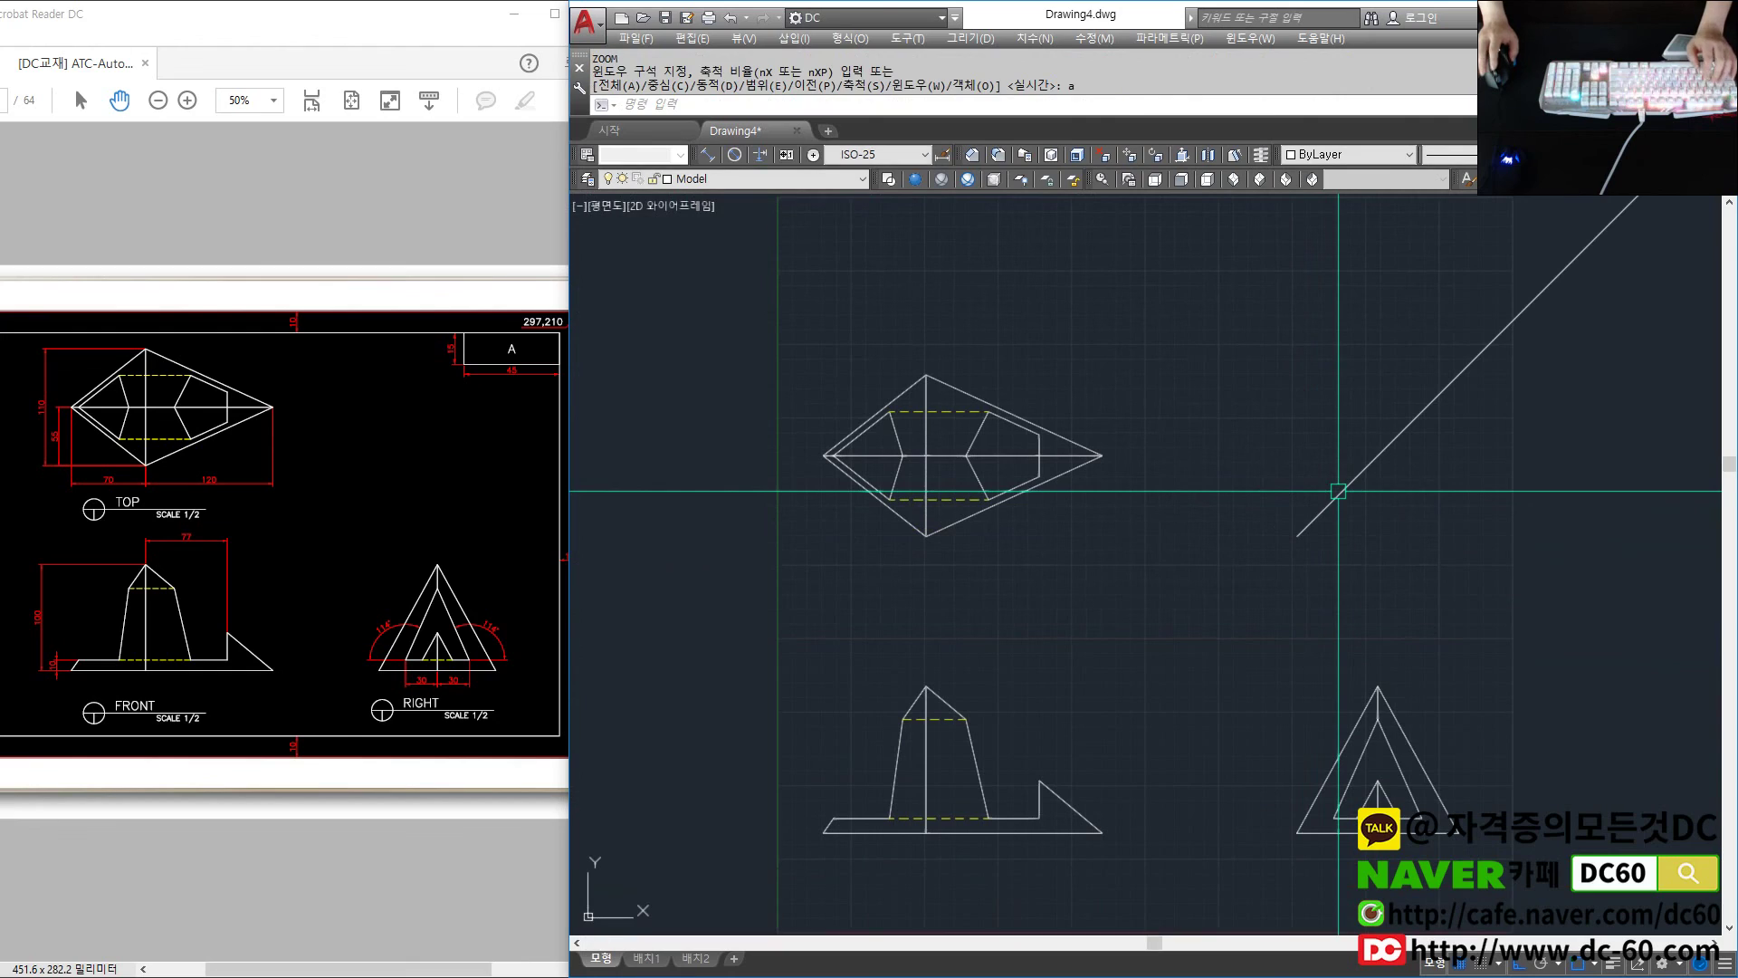